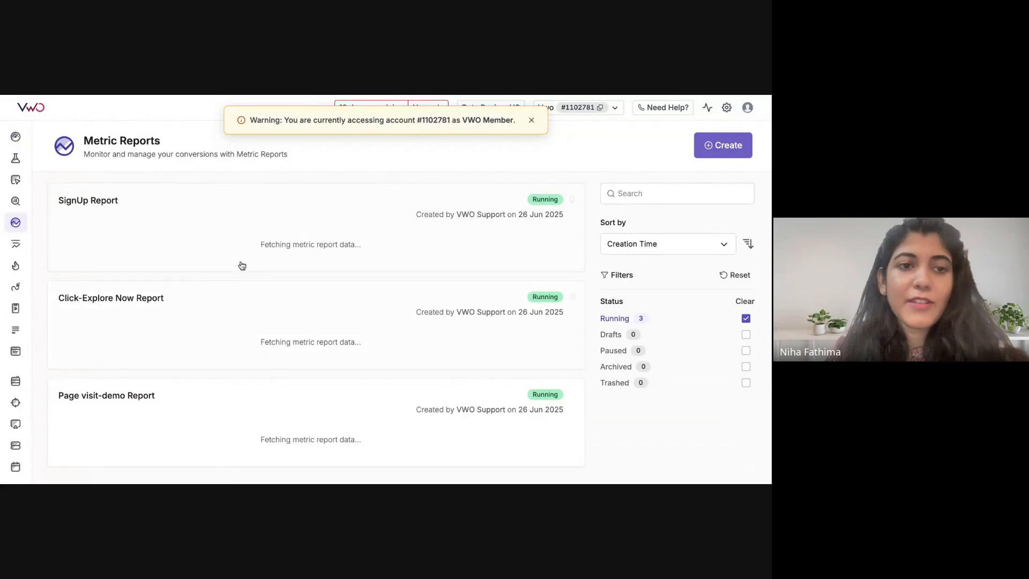
Open the Click-Explore Now Report and look through the standard visitor segments available for it
scroll(228, 283, down, 3)
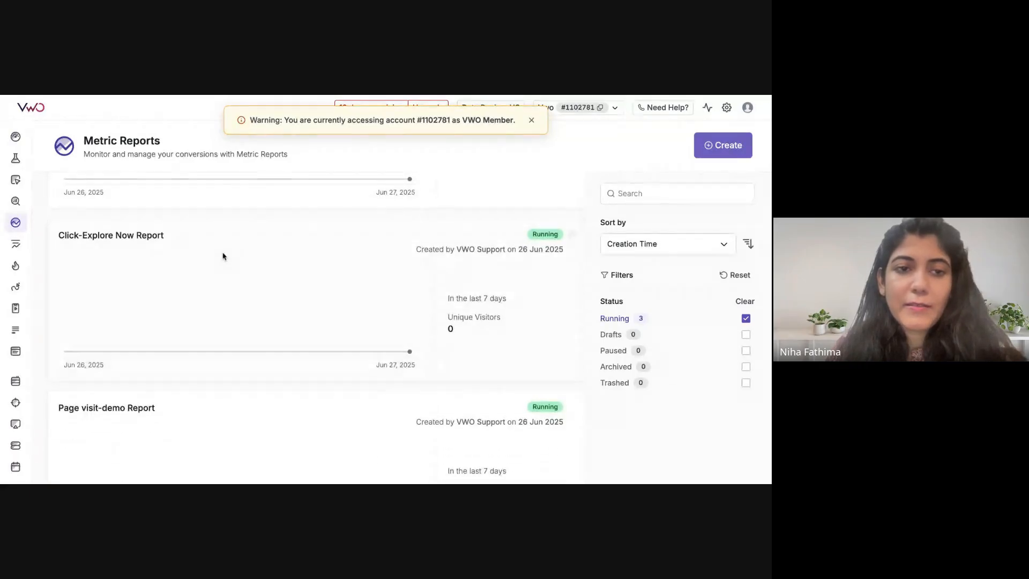
click(223, 255)
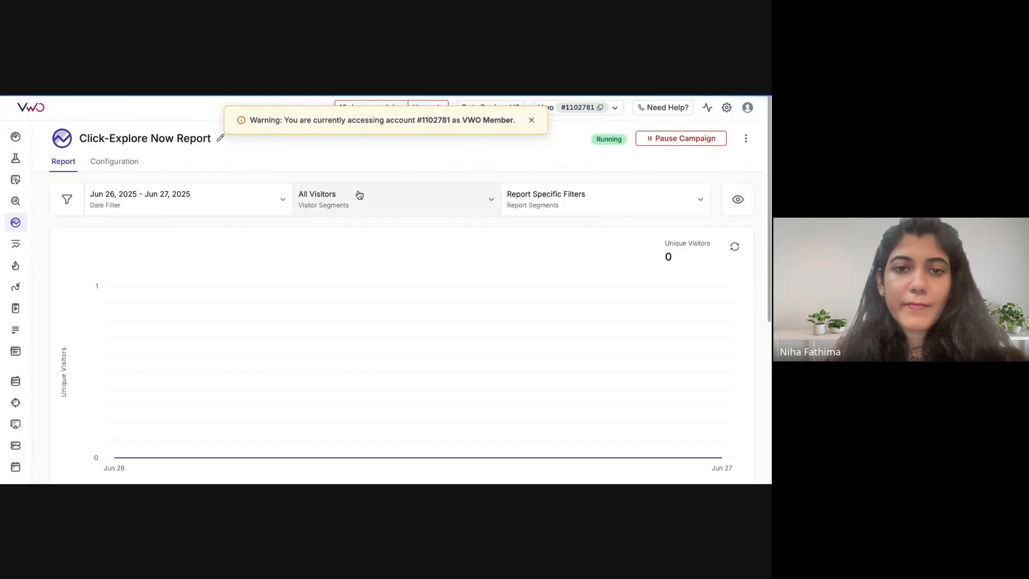
click(344, 195)
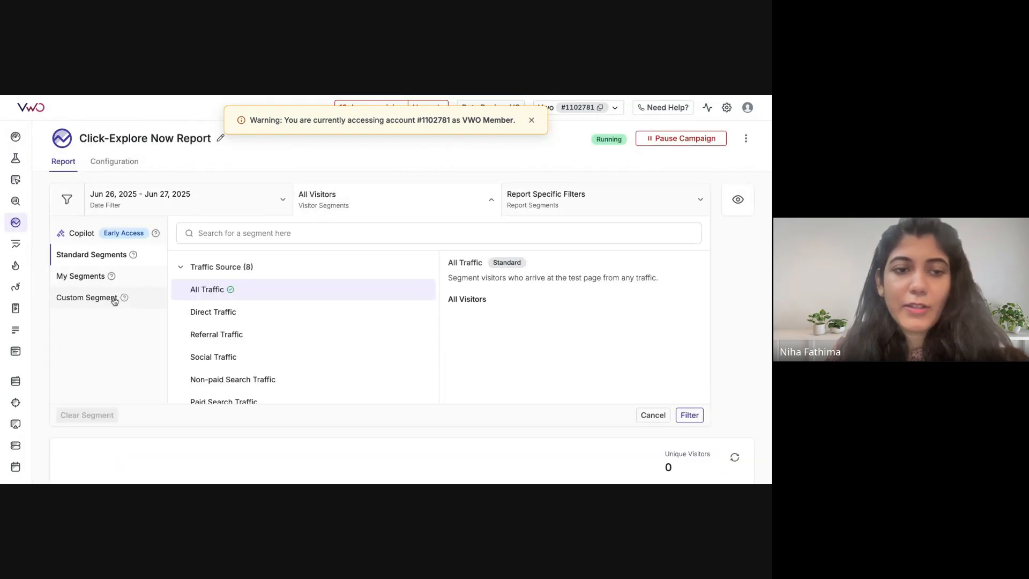
scroll(233, 356, down, 5)
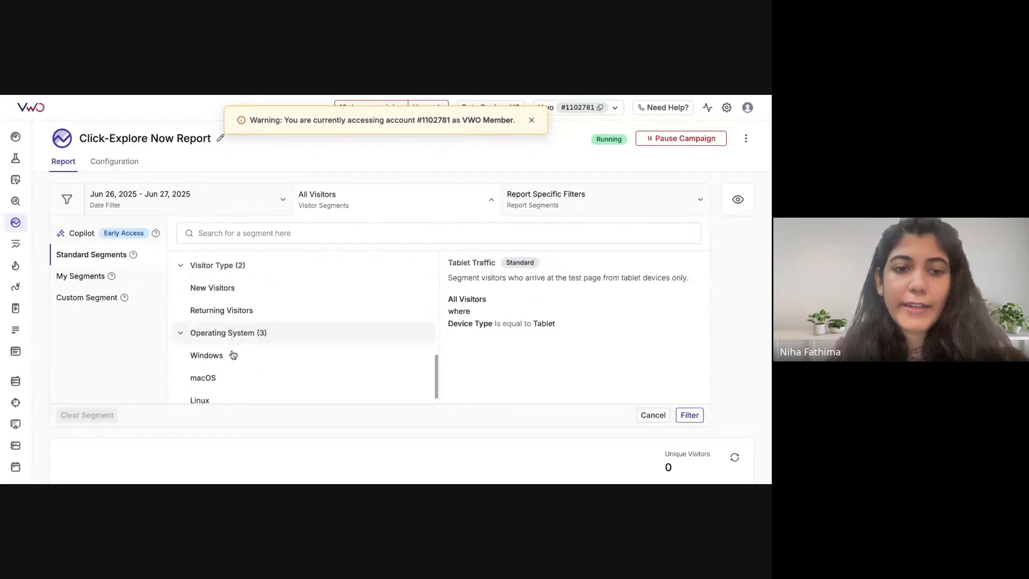
Build a custom visitor segment whose first condition is Referring URL contains facebook.com
click(81, 301)
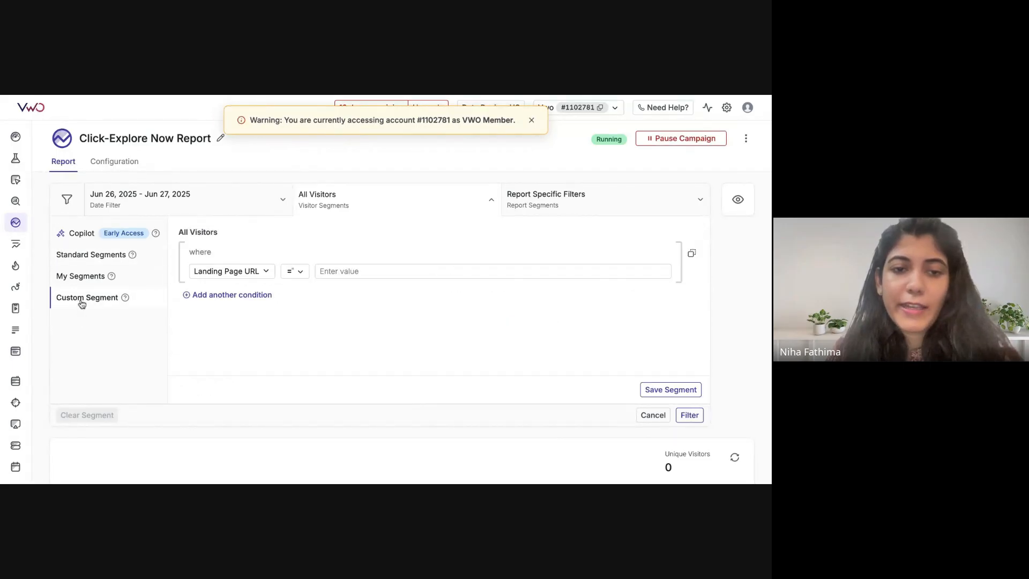
click(253, 272)
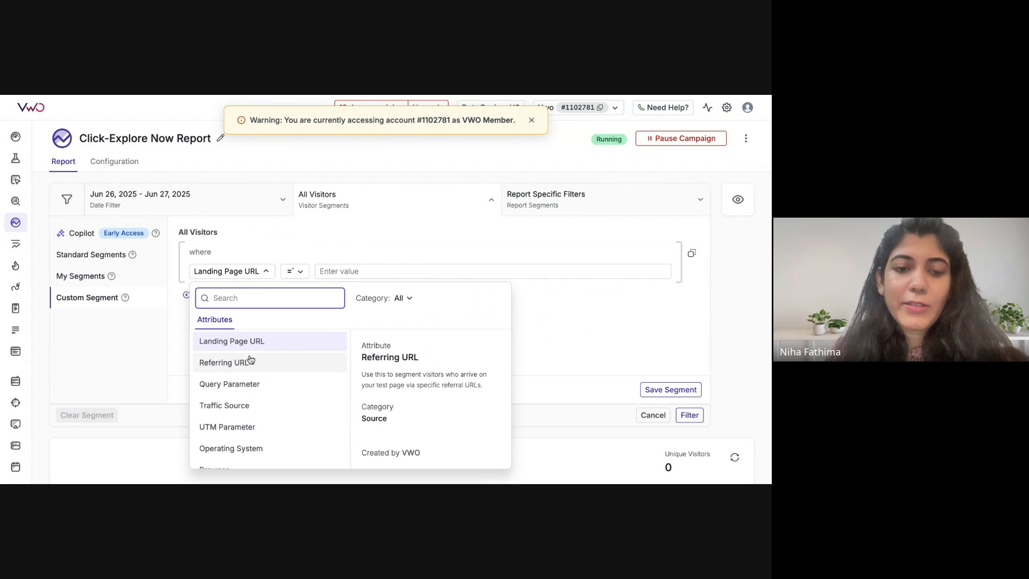
click(223, 367)
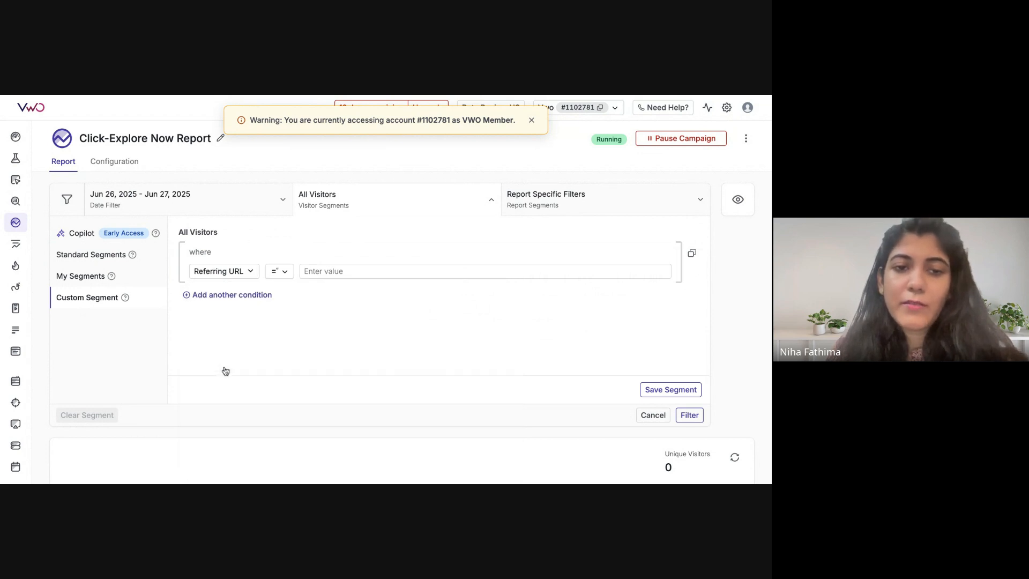
click(292, 275)
scroll(288, 402, down, 2)
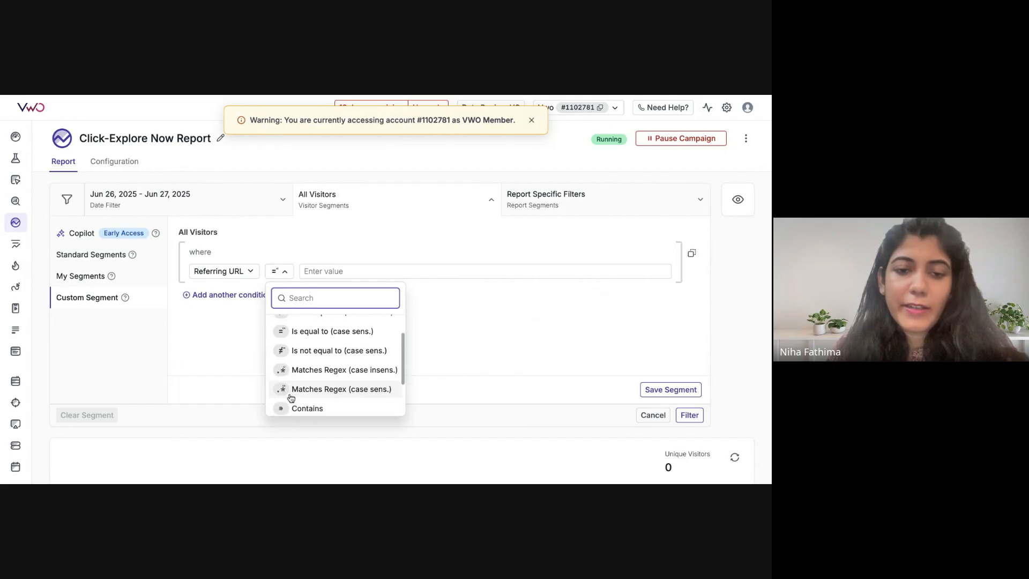
click(288, 408)
text(face)
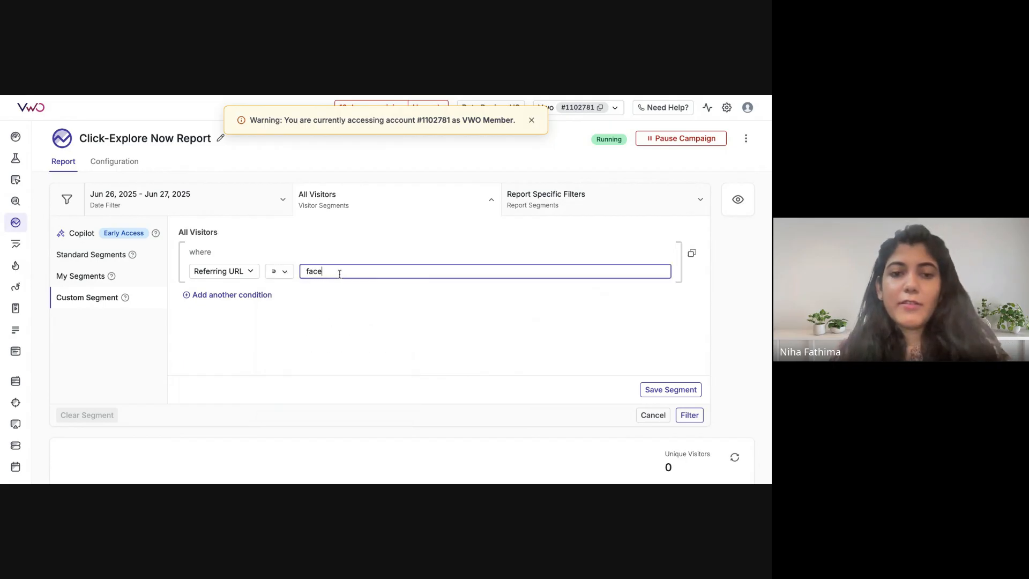
text(book.com)
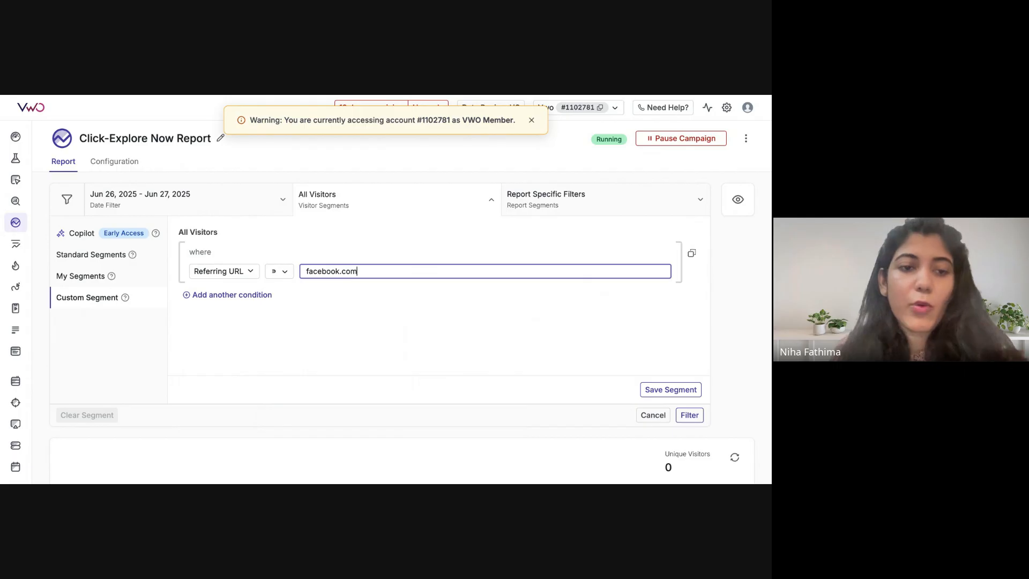
Look through the available attributes and add a second condition based on Day of Week to the custom segment
click(227, 297)
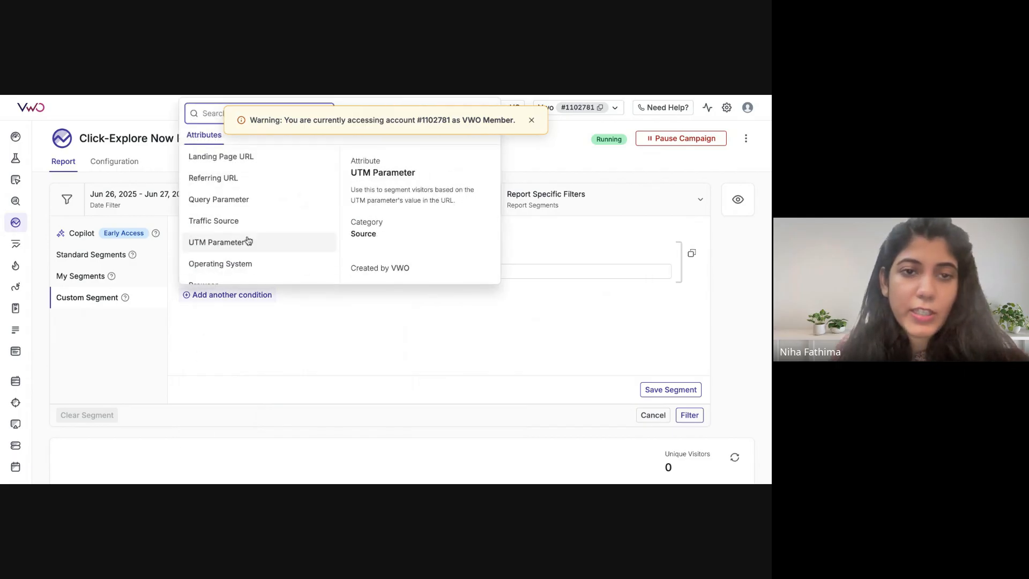
scroll(248, 236, down, 2)
scroll(248, 236, down, 1)
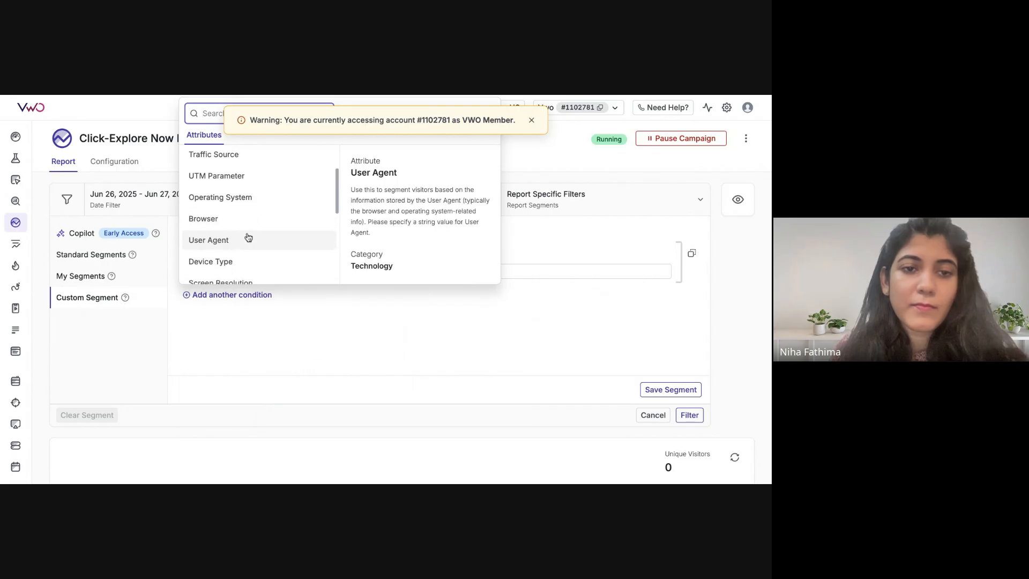
scroll(248, 237, down, 1)
scroll(248, 237, down, 9)
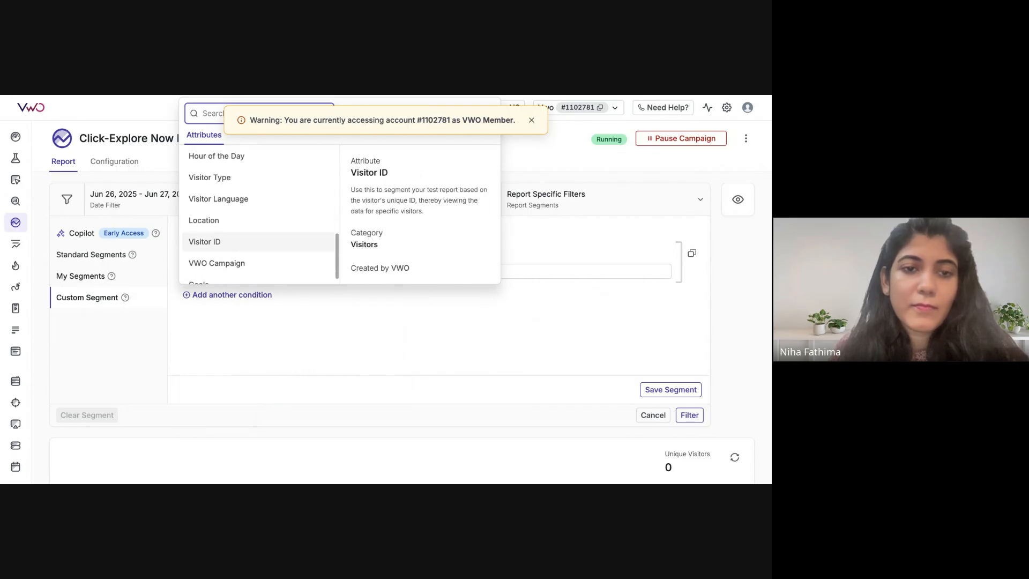
scroll(248, 236, up, 4)
scroll(248, 237, up, 1)
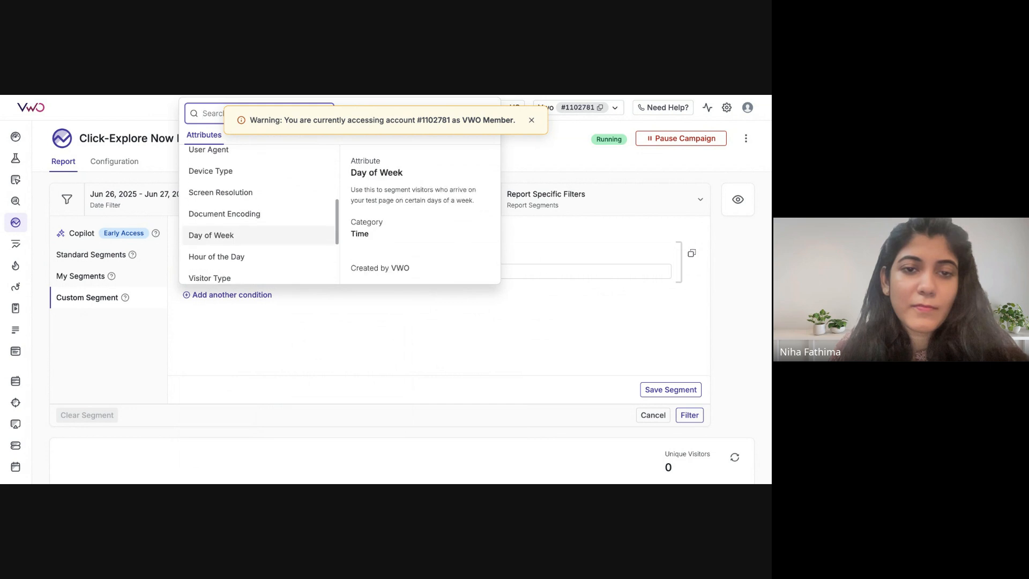
scroll(249, 236, down, 5)
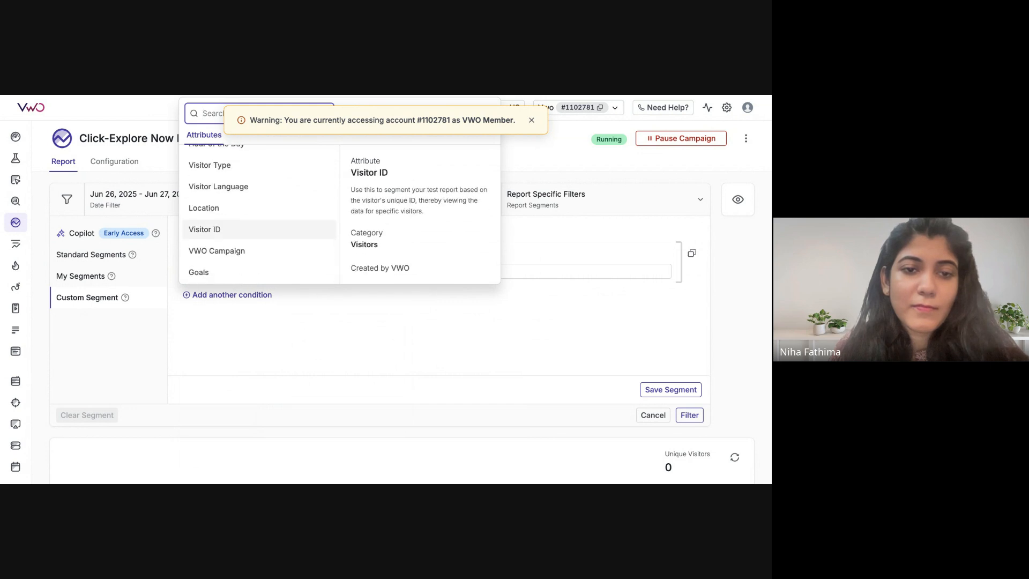
scroll(249, 236, down, 2)
scroll(248, 237, up, 4)
scroll(248, 231, up, 5)
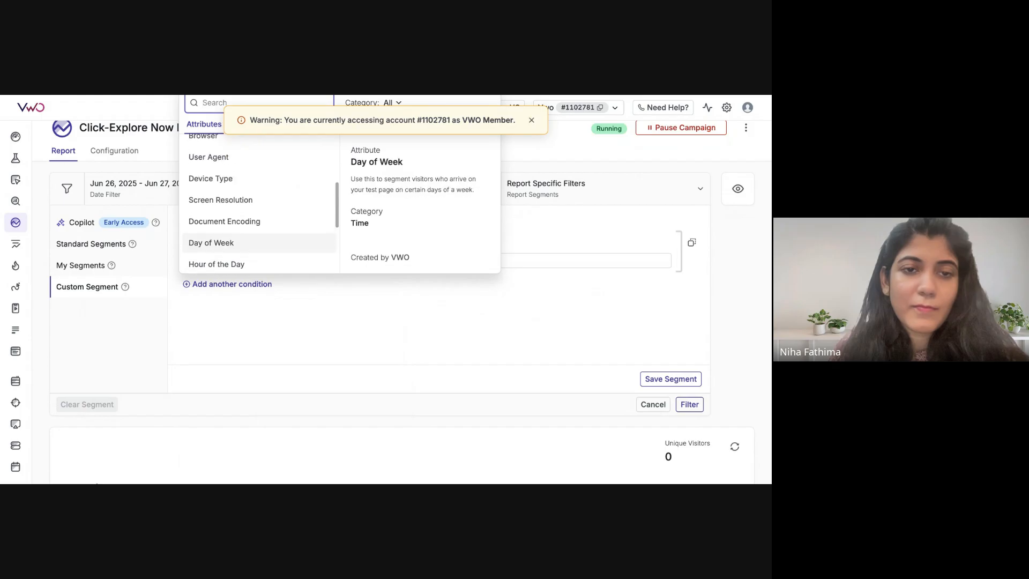
scroll(252, 225, up, 1)
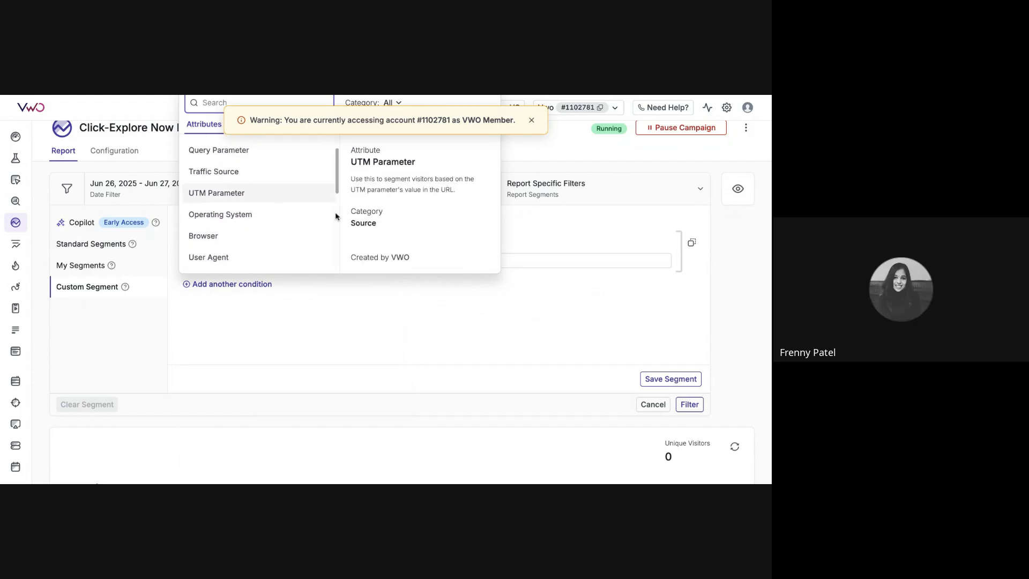
scroll(291, 236, down, 3)
click(246, 264)
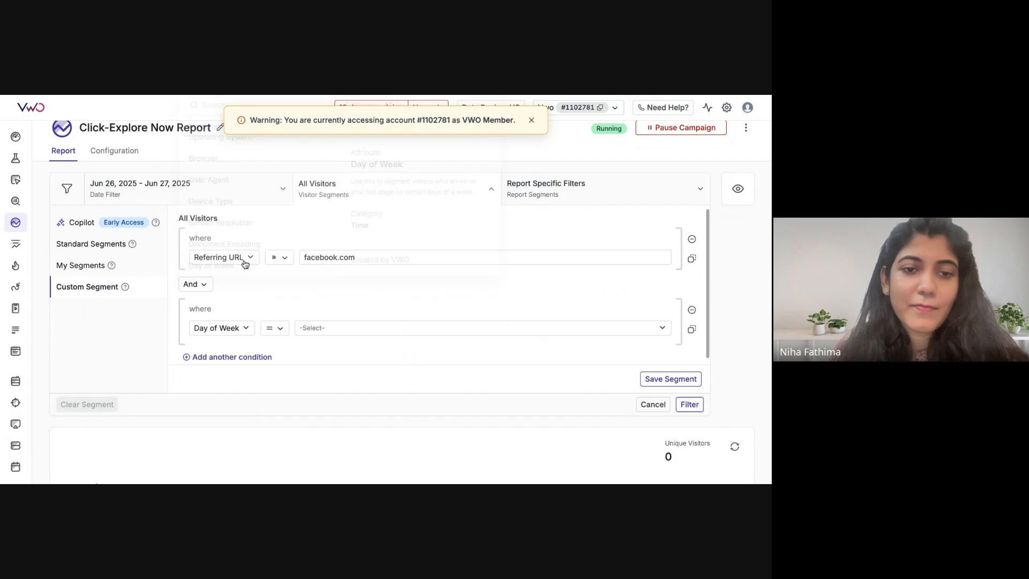
Set the Day of Week condition to Sunday, checking its operator choices and the And connector options
click(316, 329)
click(317, 380)
click(277, 331)
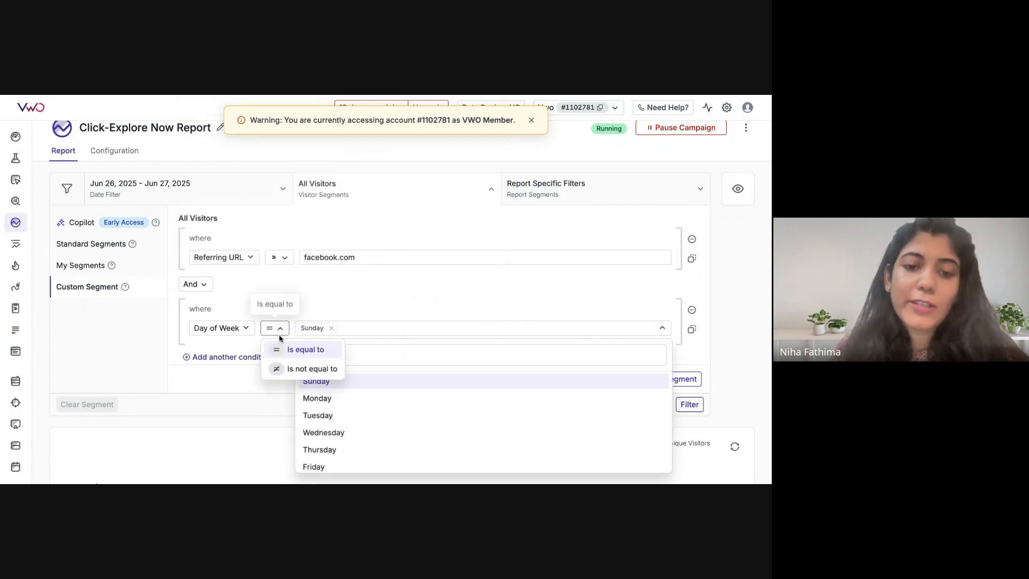
click(287, 305)
click(287, 305)
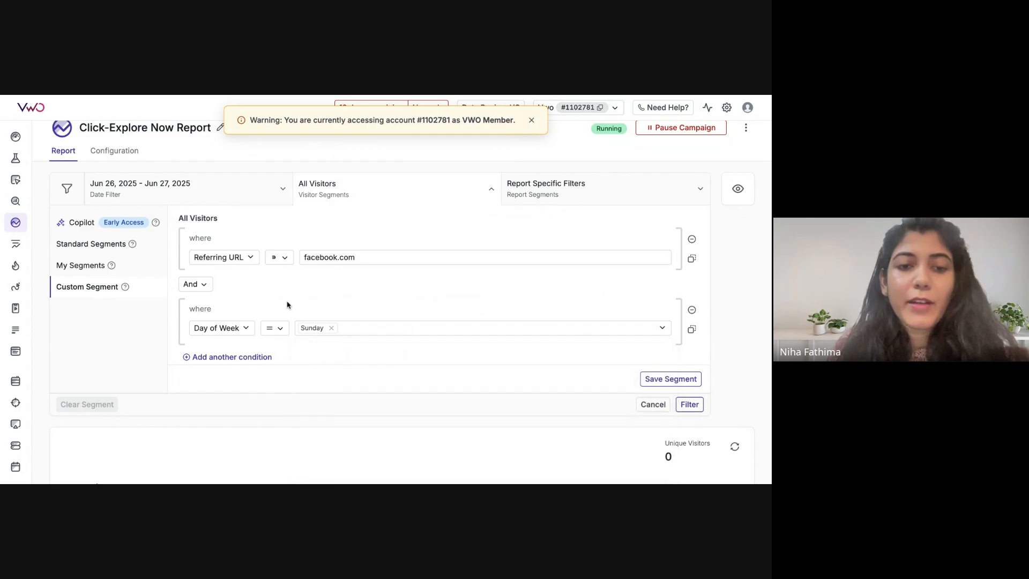
click(193, 284)
click(240, 283)
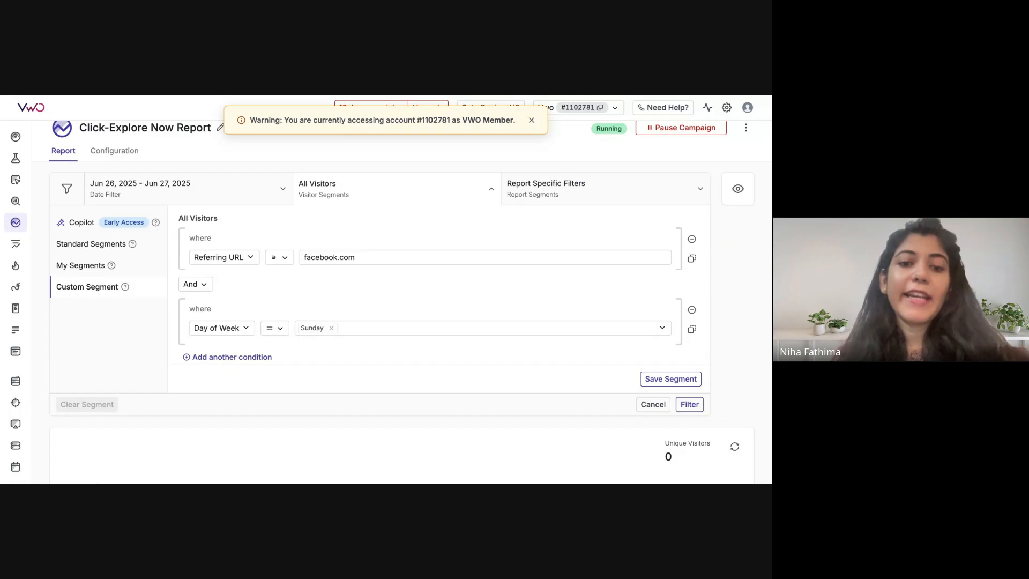
Add a third condition to the custom segment, with Hour of the Day equal to 16
scroll(439, 284, down, 1)
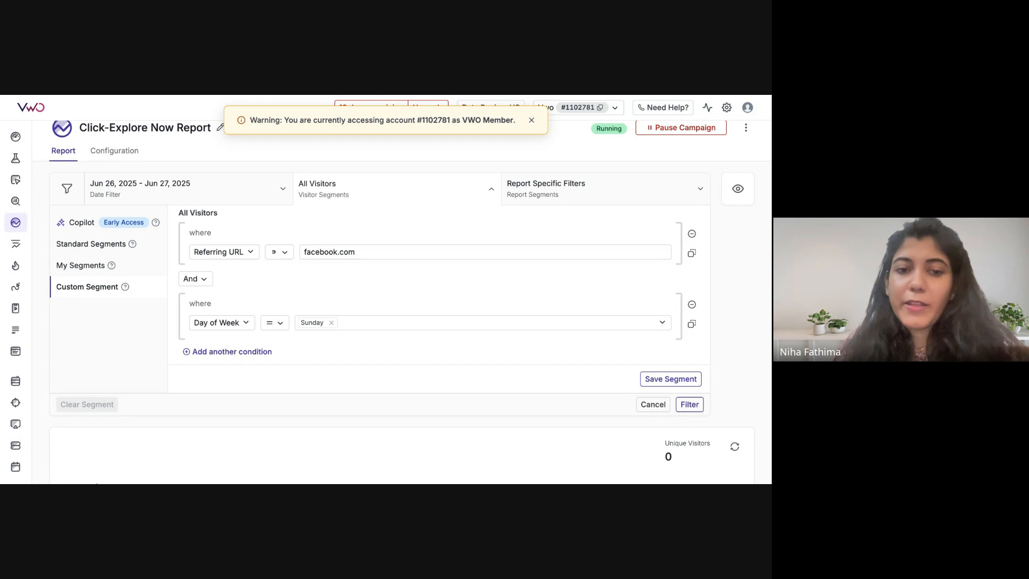
click(234, 354)
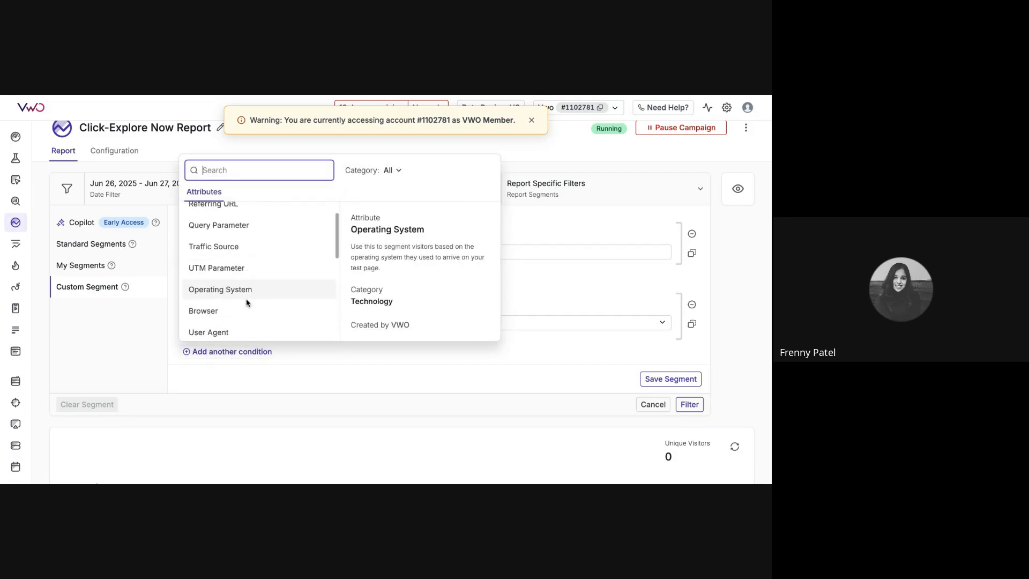
scroll(244, 289, down, 5)
click(225, 292)
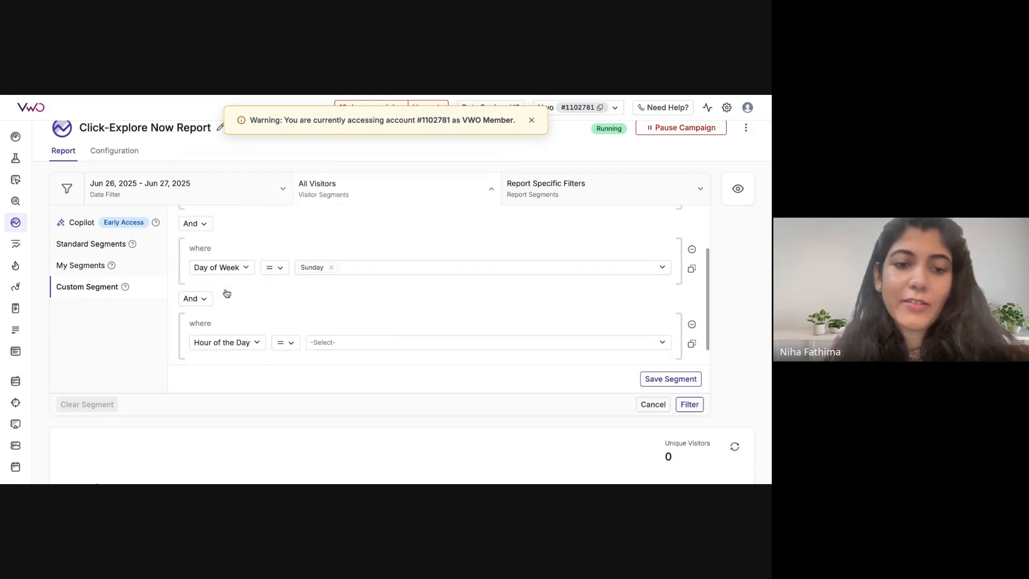
click(290, 328)
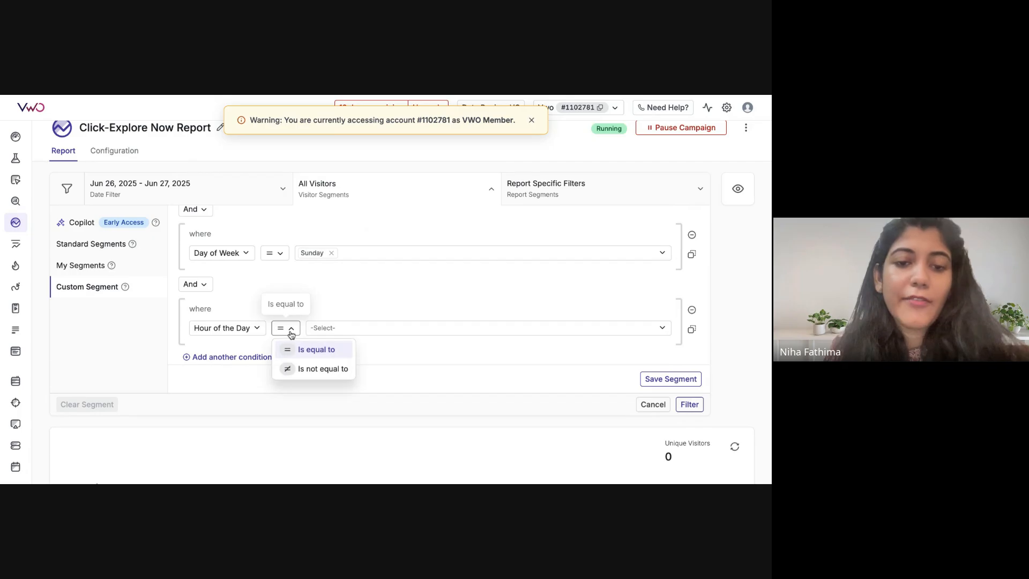
click(331, 327)
scroll(328, 412, down, 4)
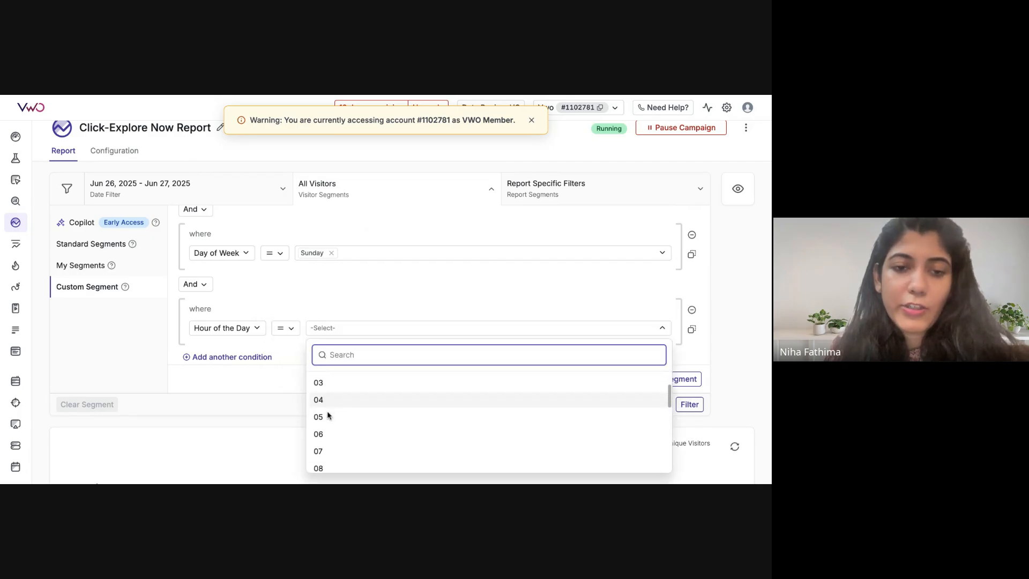
scroll(328, 418, down, 3)
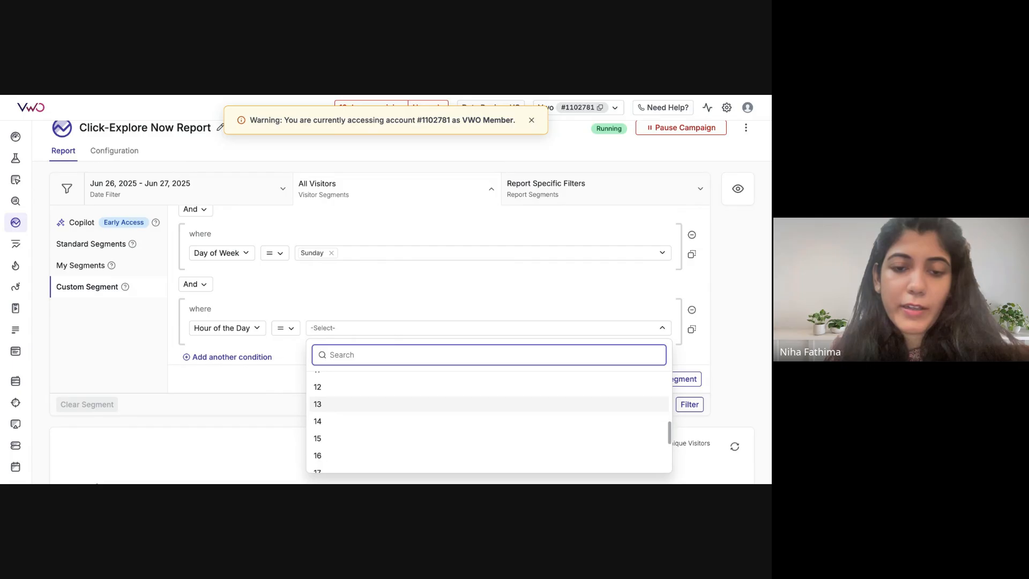
click(318, 395)
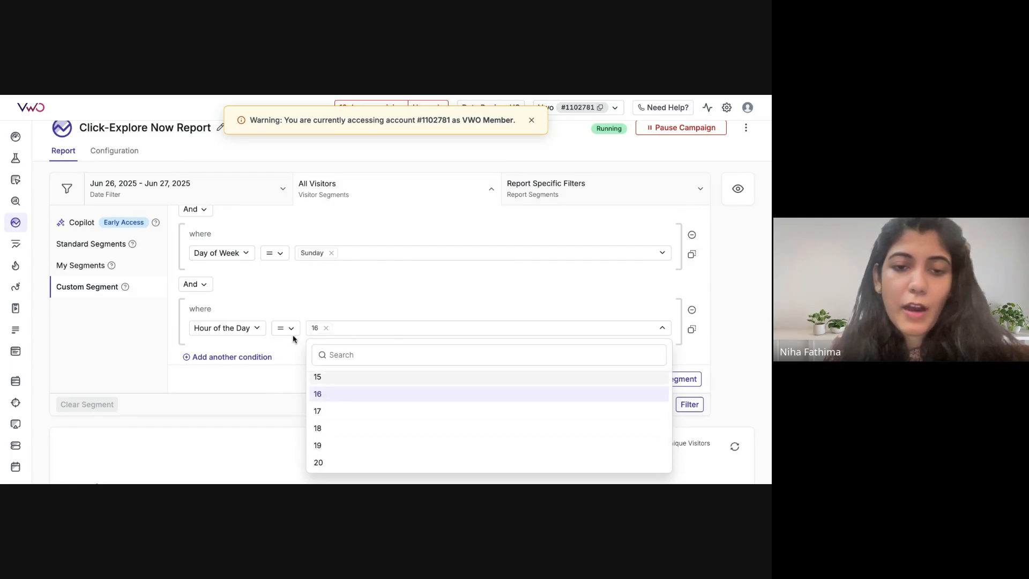
Include hours 17, 18 and 19 in the Hour of the Day condition as well
click(285, 328)
click(303, 296)
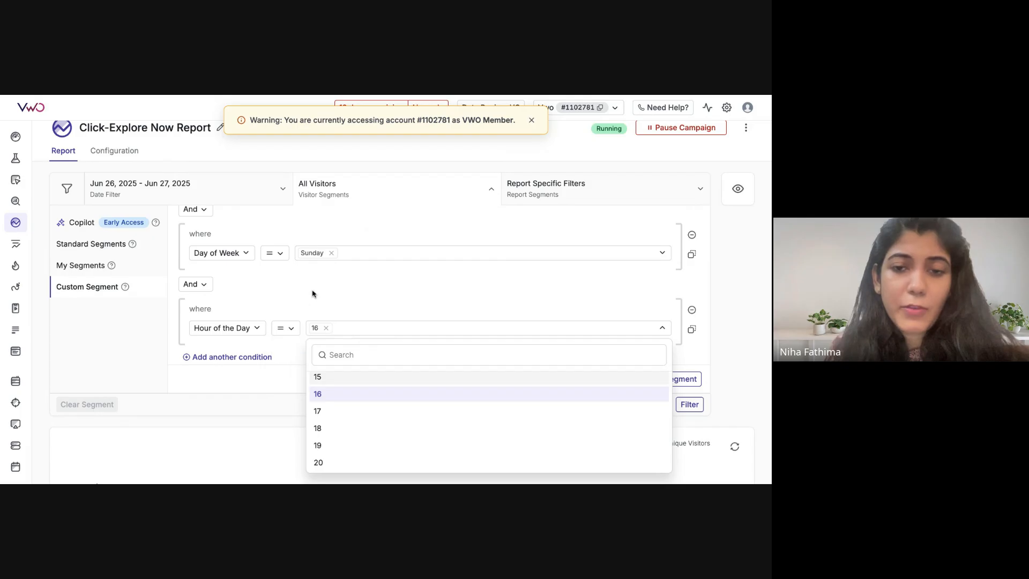
click(312, 291)
click(353, 334)
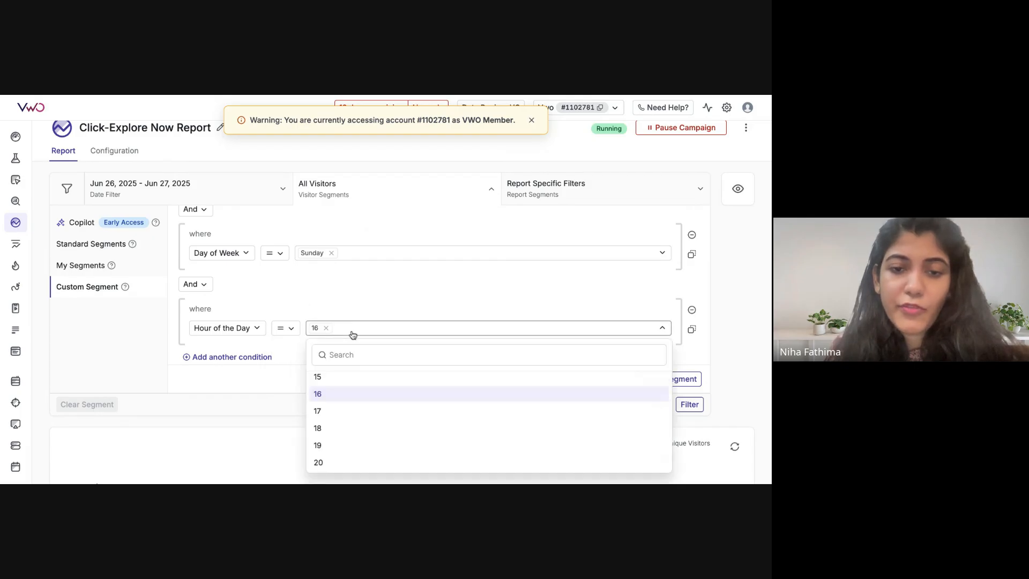
click(345, 412)
click(346, 428)
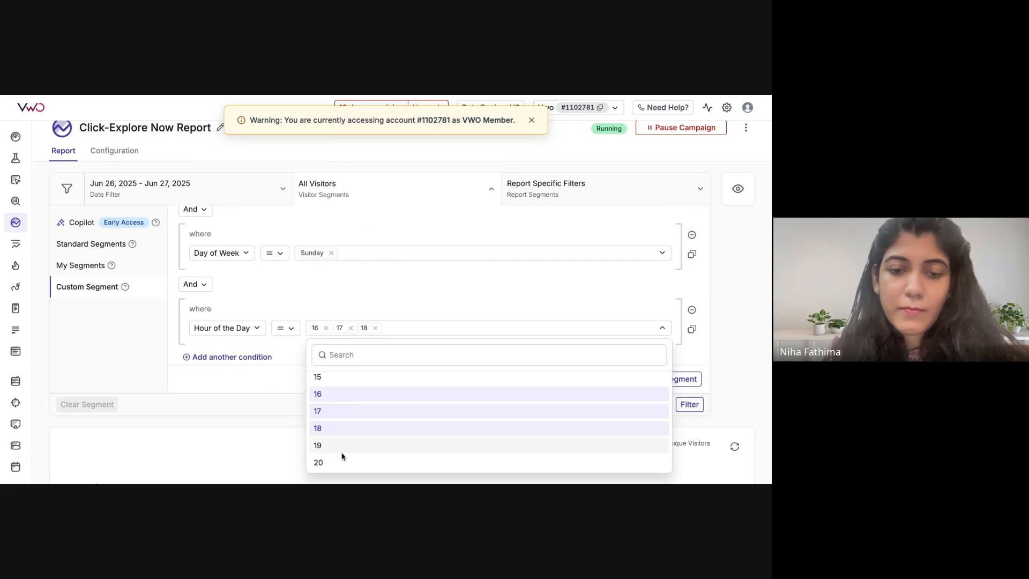
click(335, 447)
click(338, 287)
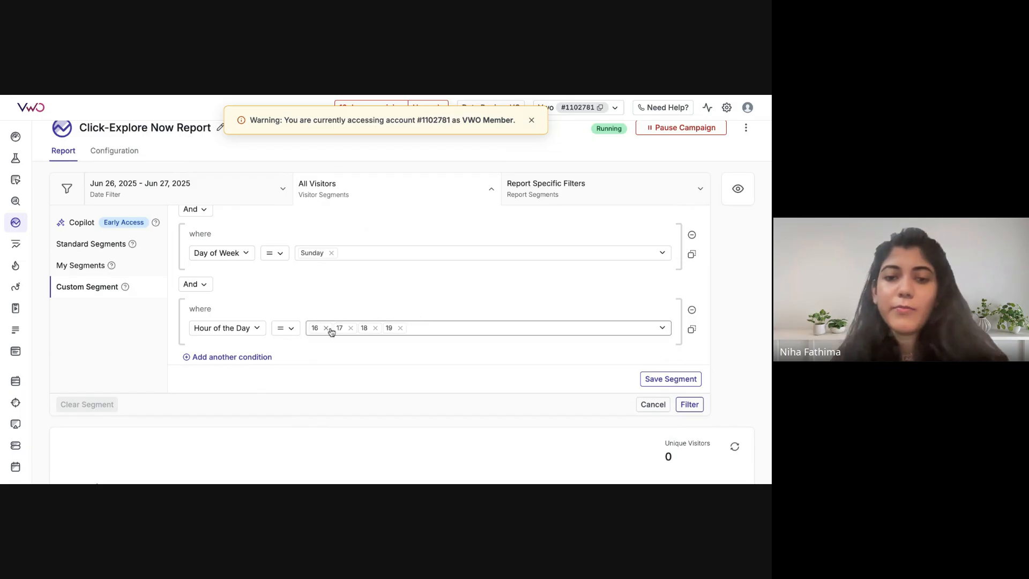
Review all conditions of the custom segment and close the visitor segment settings without applying the filter
scroll(585, 315, up, 3)
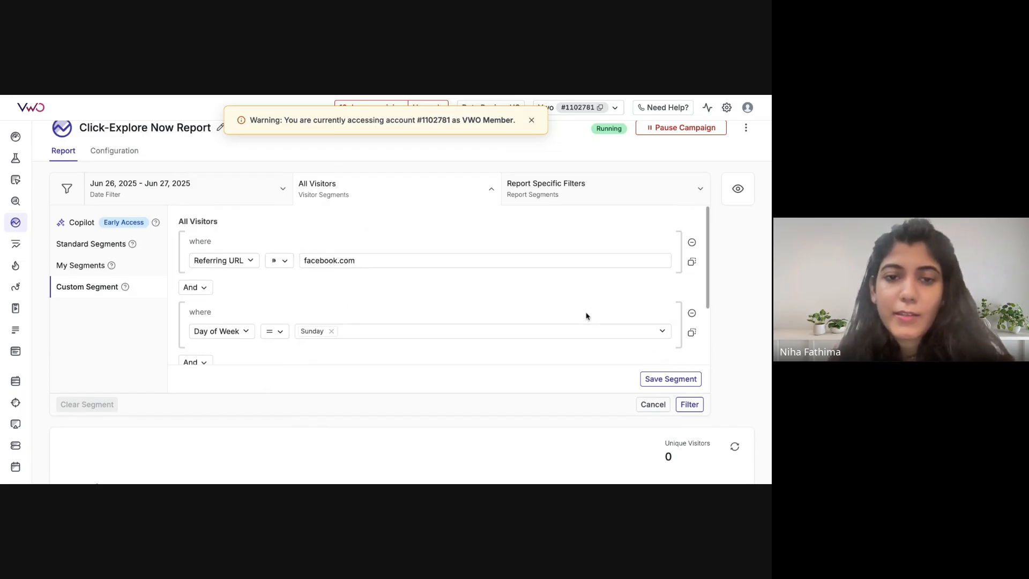
scroll(586, 315, down, 3)
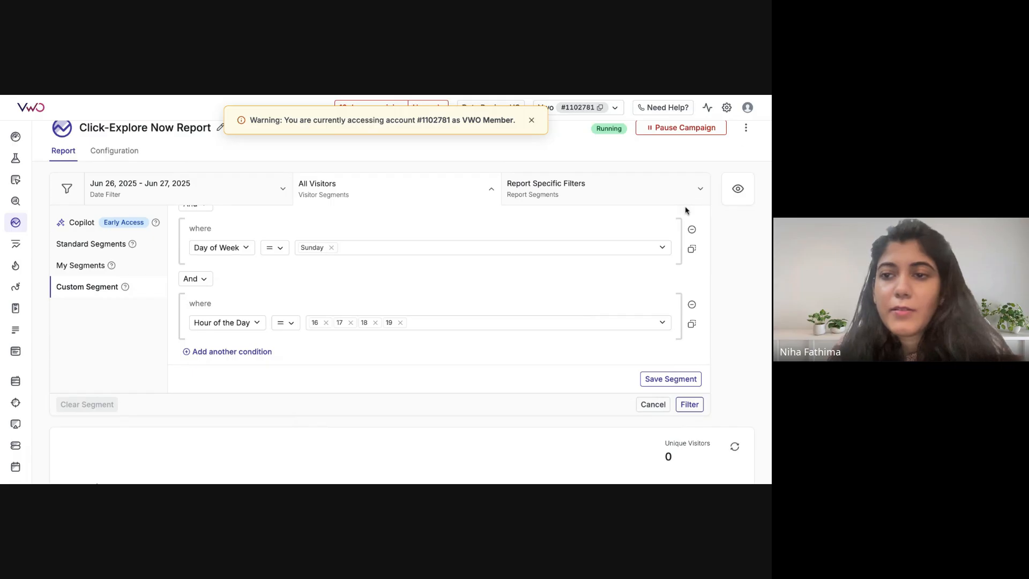
click(323, 196)
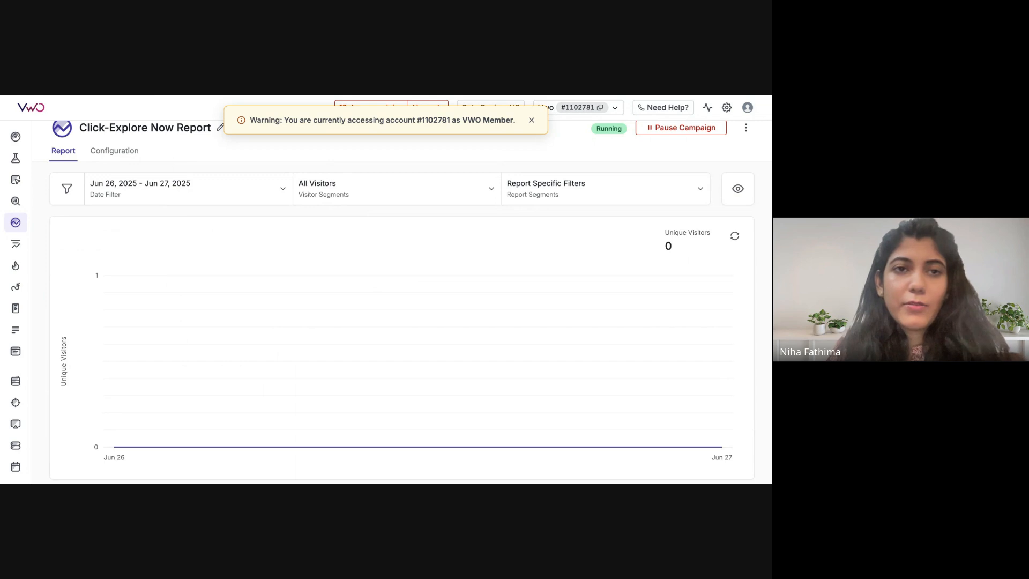
Switch to the Main Account's dashboard and reload it
click(72, 171)
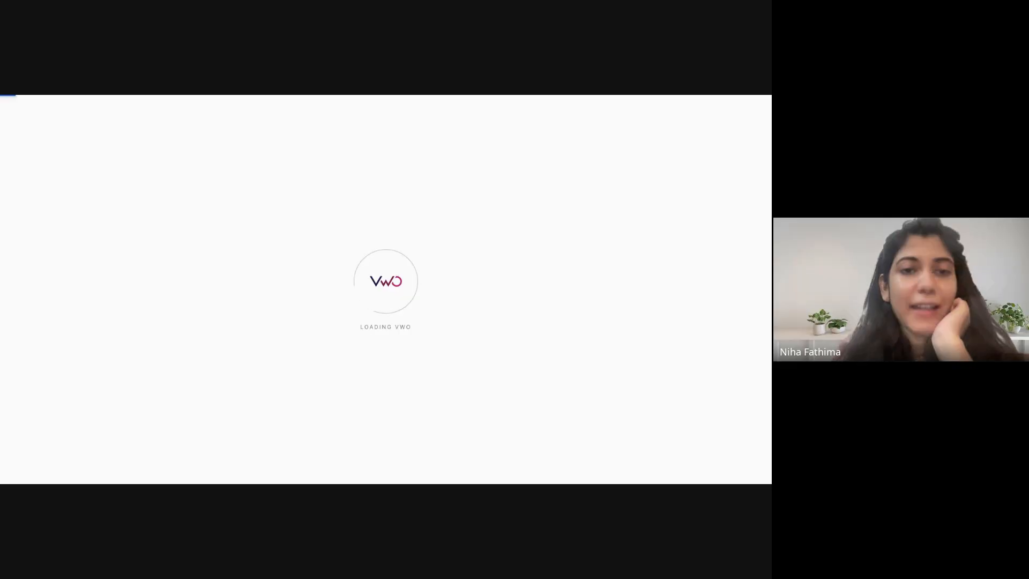
mouse_move(24, 198)
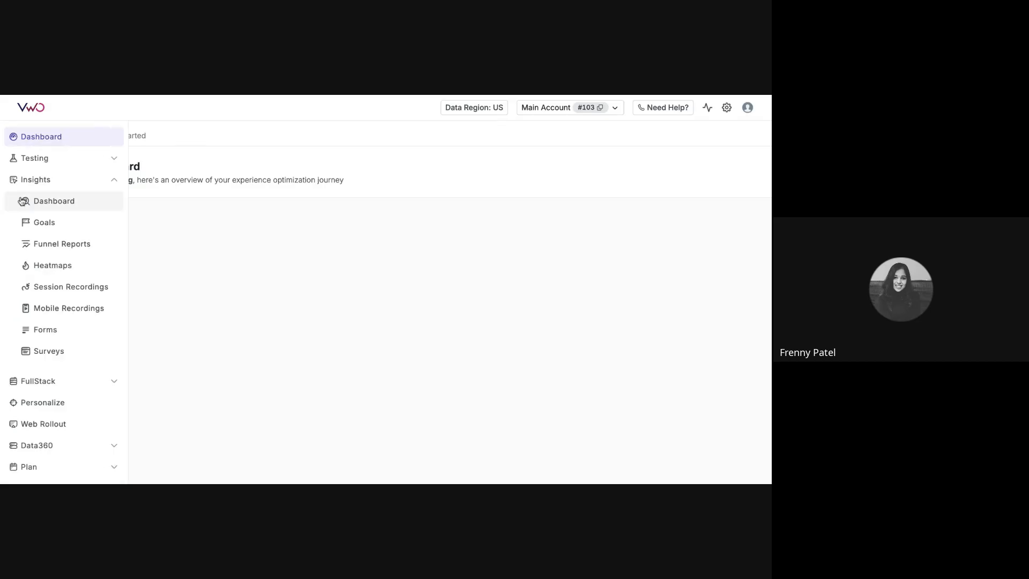
click(34, 166)
click(34, 166)
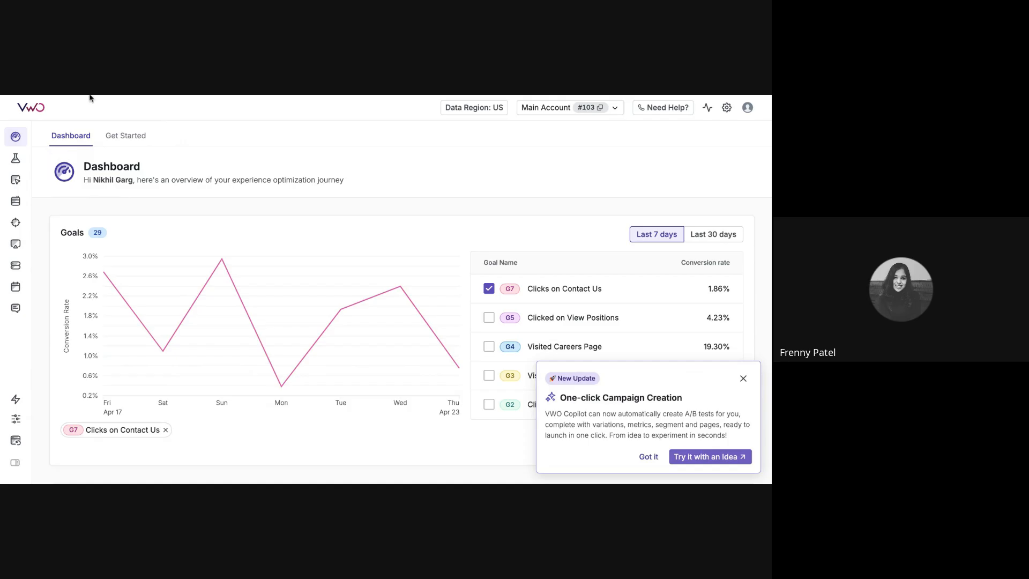
key(super+r)
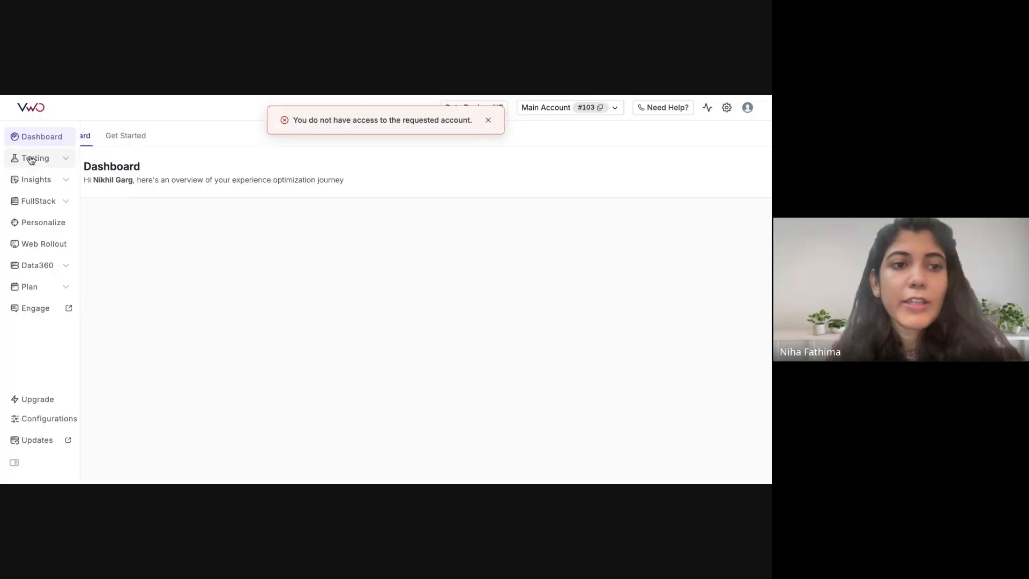
Try to open the Careers>Job Description funnel report and dismiss the One-click Campaign Creation notice
click(33, 157)
click(28, 176)
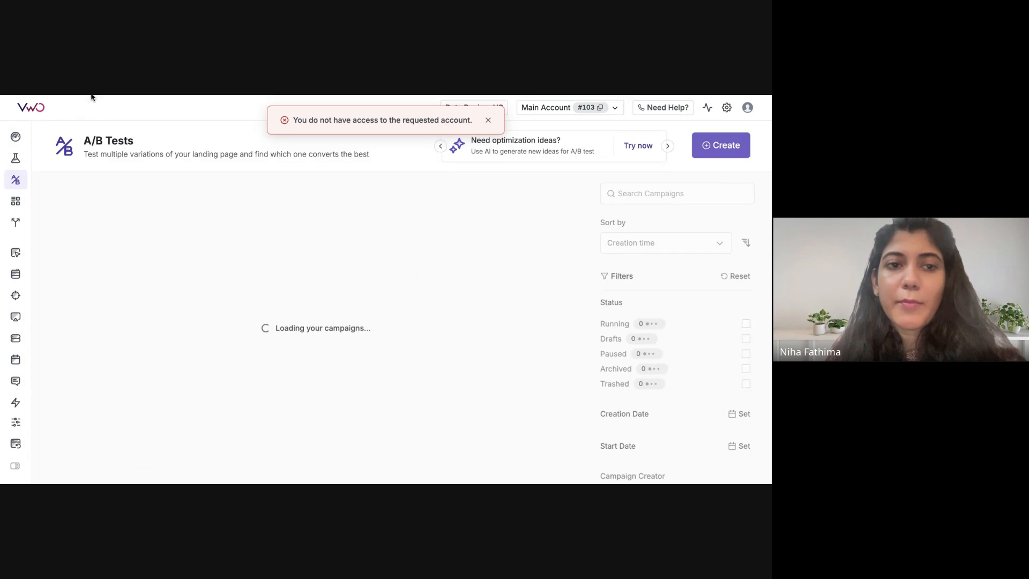
click(33, 253)
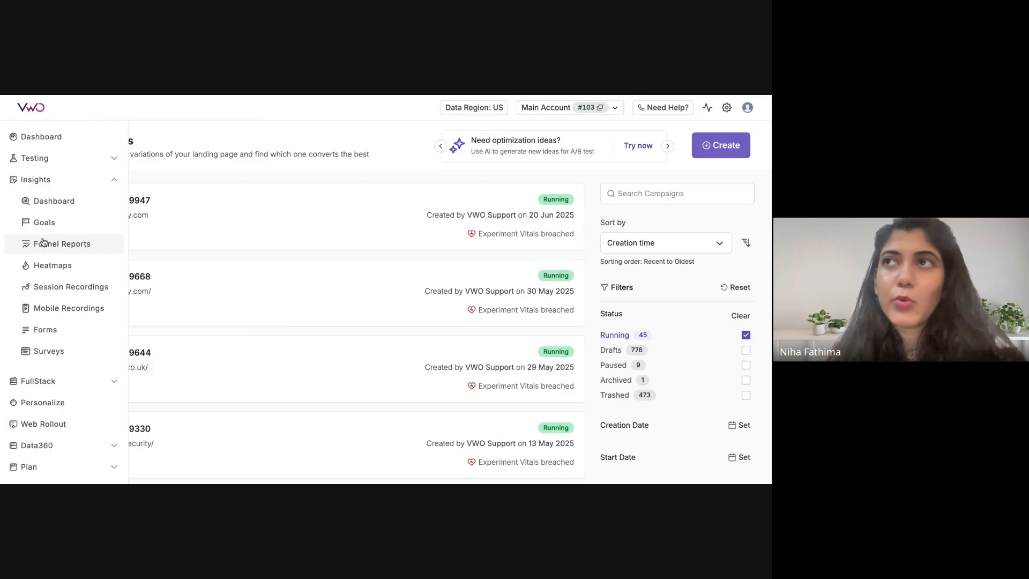
click(43, 242)
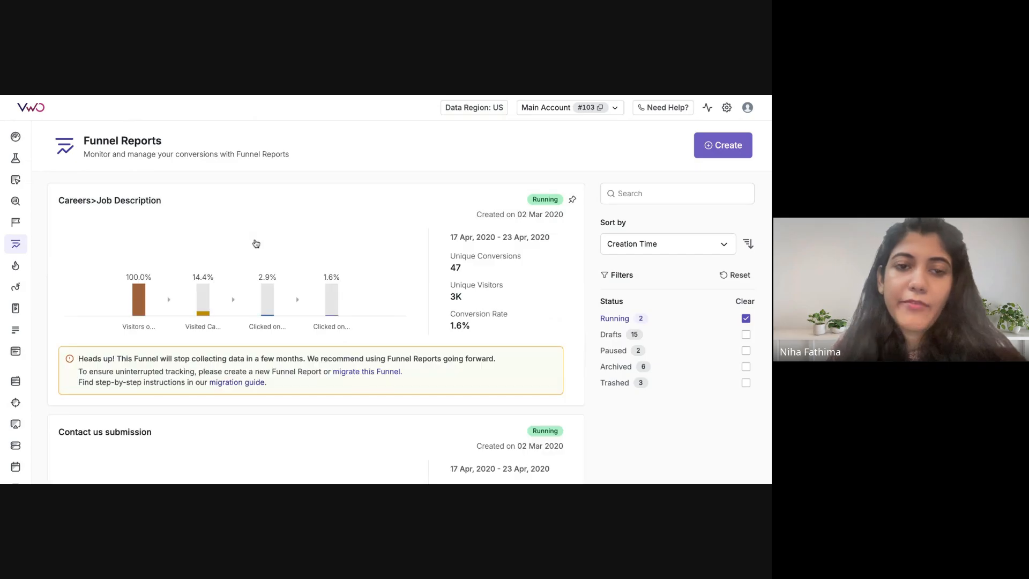
click(256, 244)
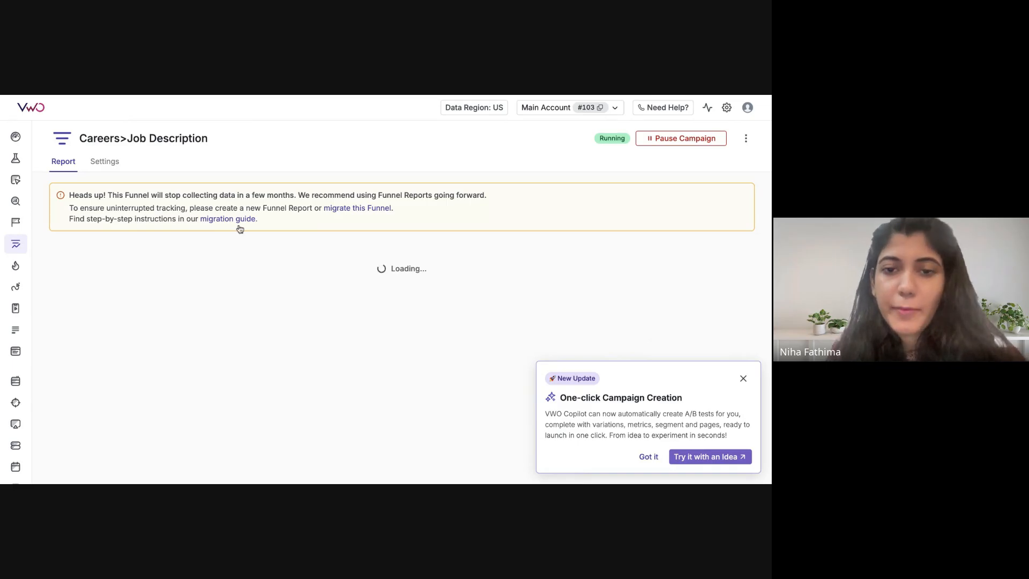
click(742, 378)
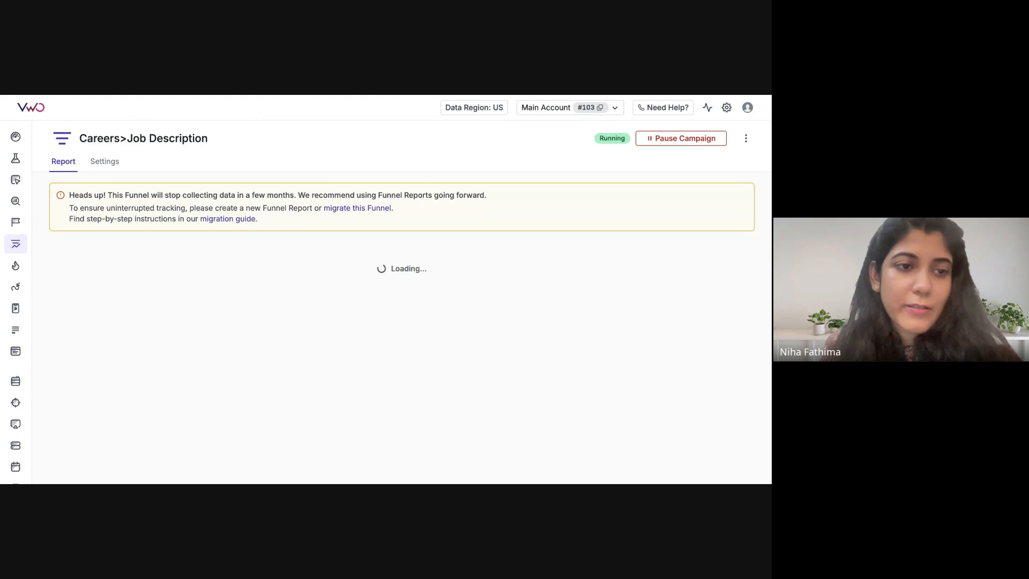
Open the report of the A/B test Campaign 19947 and start a custom visitor segment
mouse_move(50, 204)
click(53, 160)
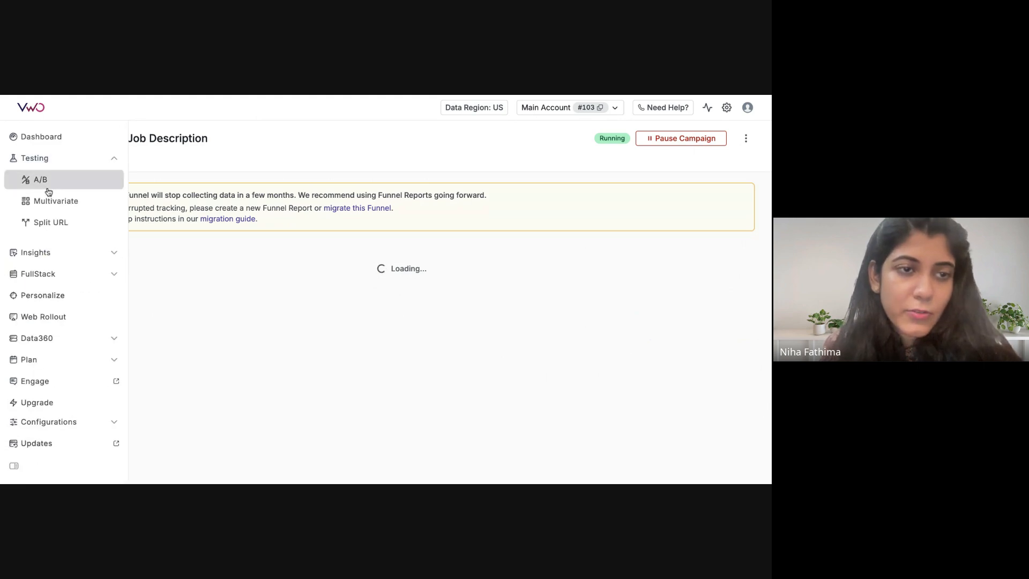
click(46, 180)
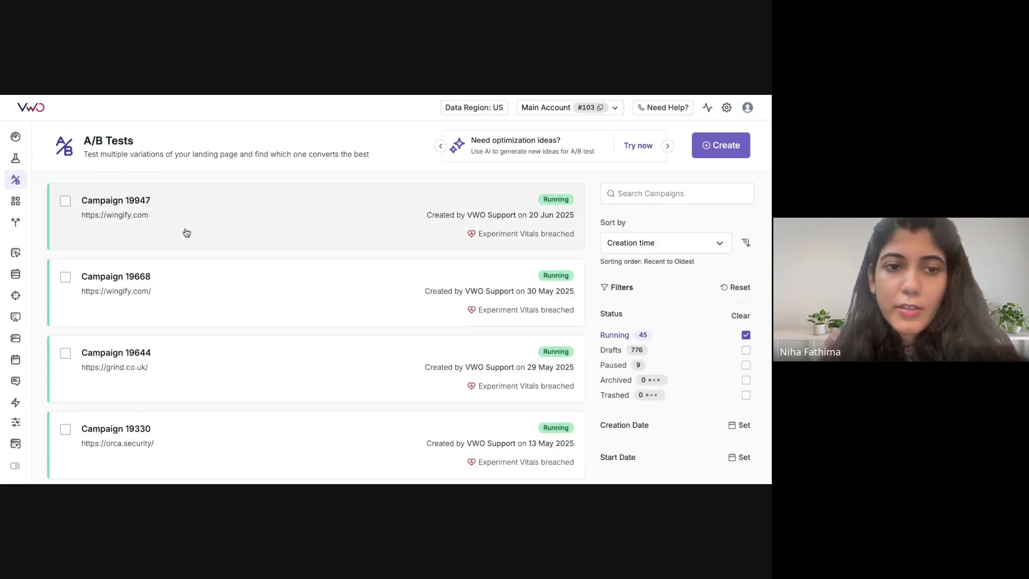
click(344, 232)
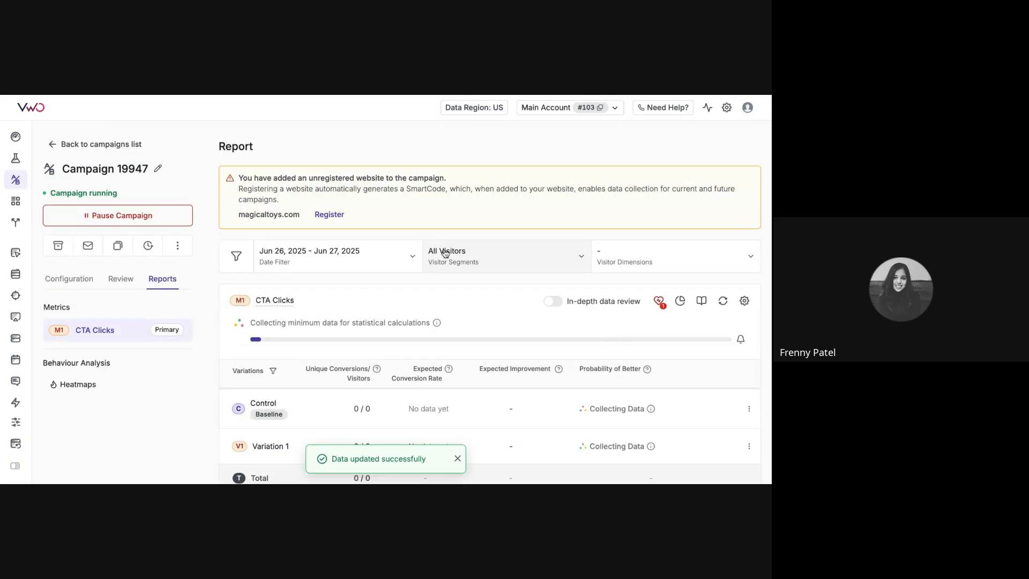
click(445, 253)
click(254, 267)
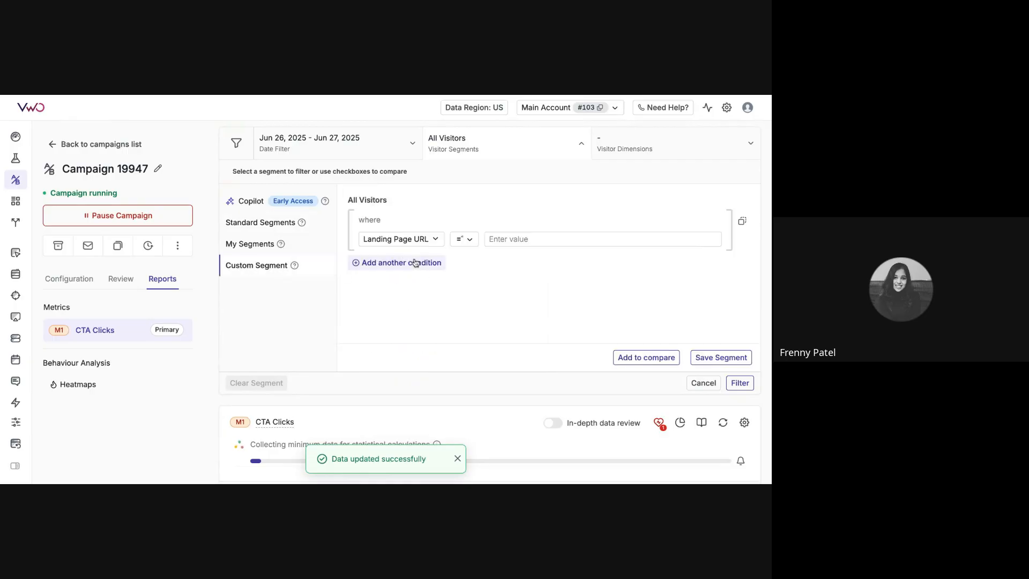
Set the custom segment's condition to Location with India as the country
click(399, 239)
scroll(390, 370, down, 2)
scroll(390, 370, down, 5)
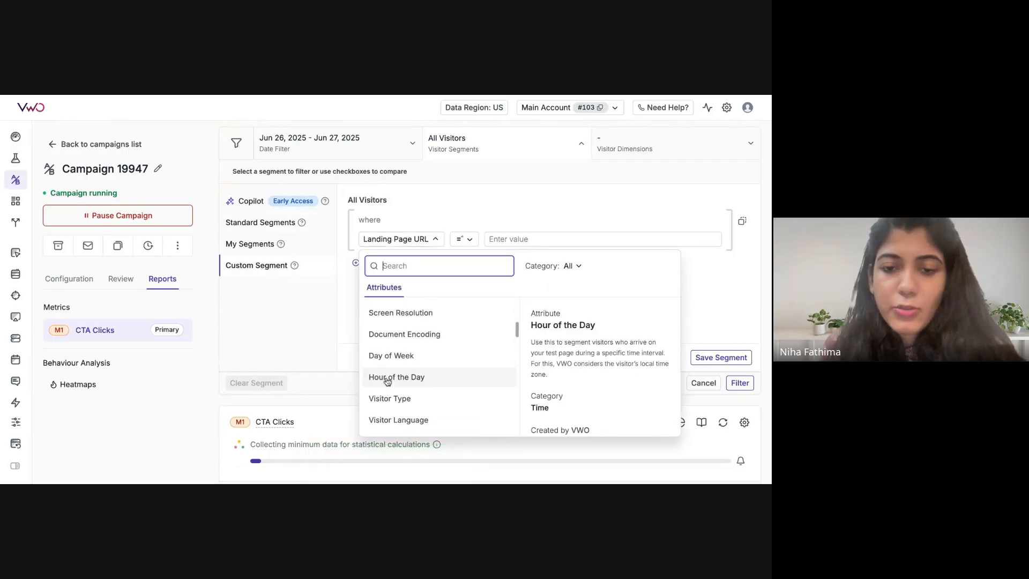
click(391, 391)
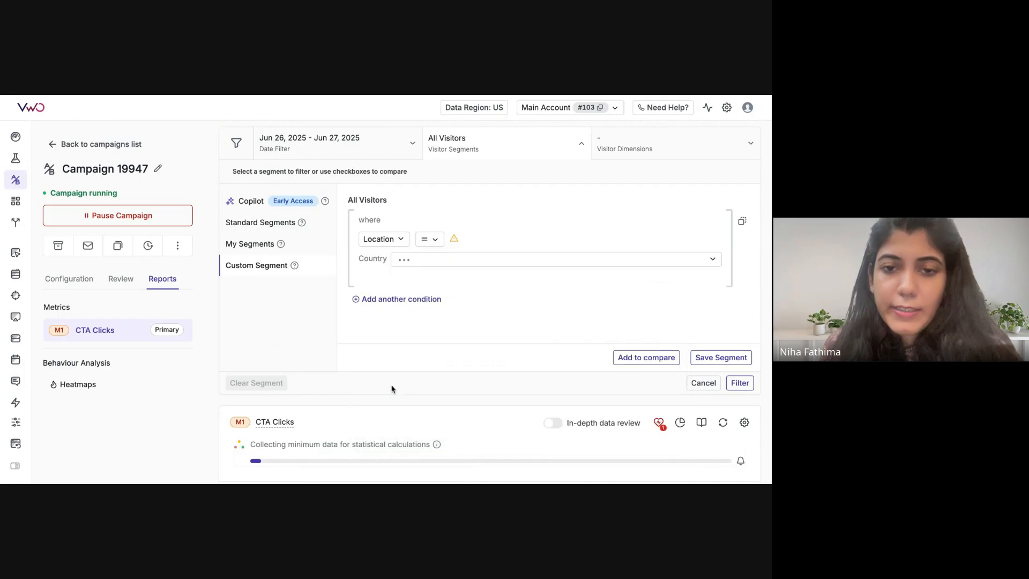
click(433, 260)
text(ind)
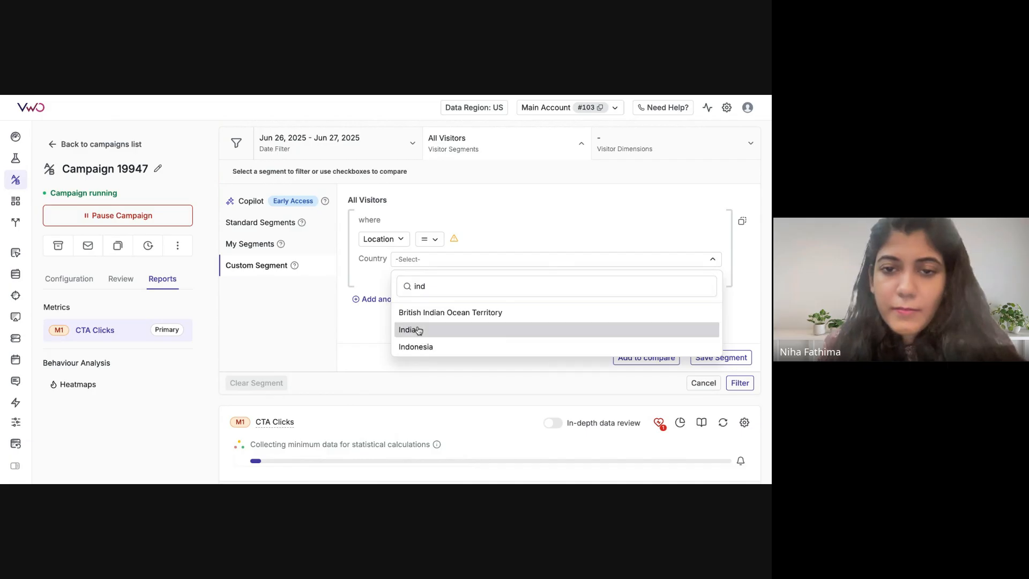
click(423, 338)
click(529, 210)
Narrow the Location condition to the Karnataka region
click(412, 281)
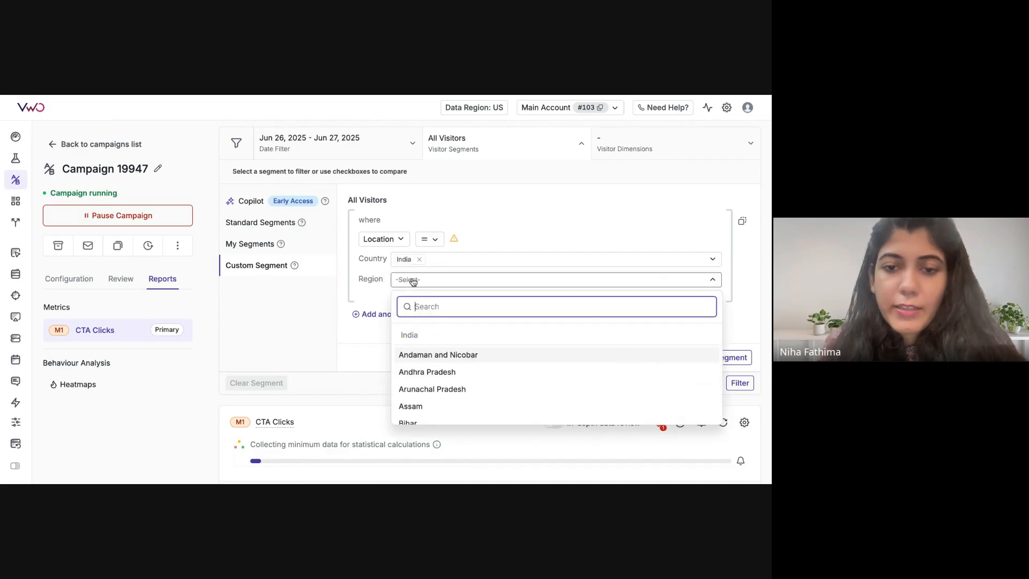
scroll(418, 343, down, 1)
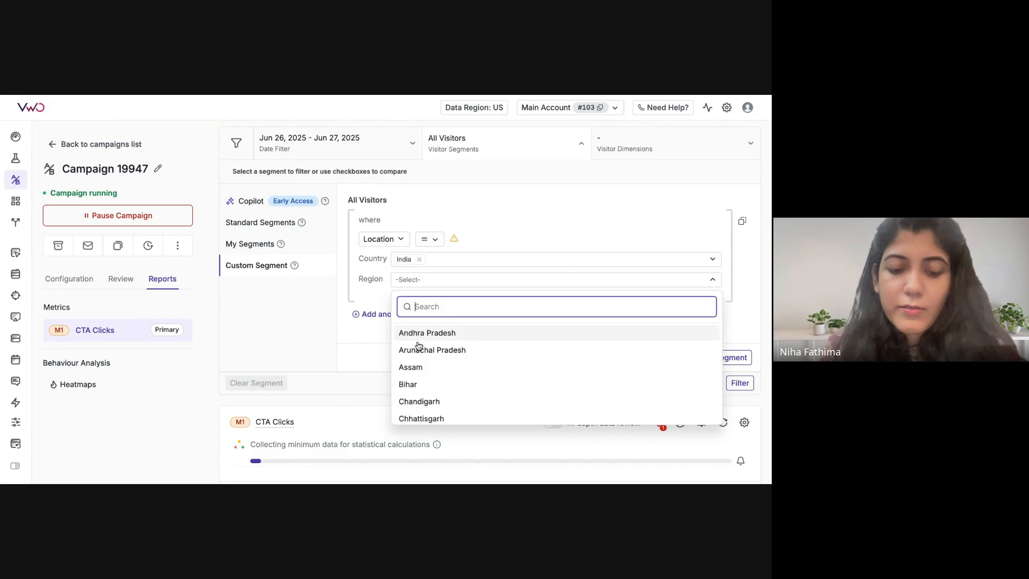
scroll(427, 413, down, 5)
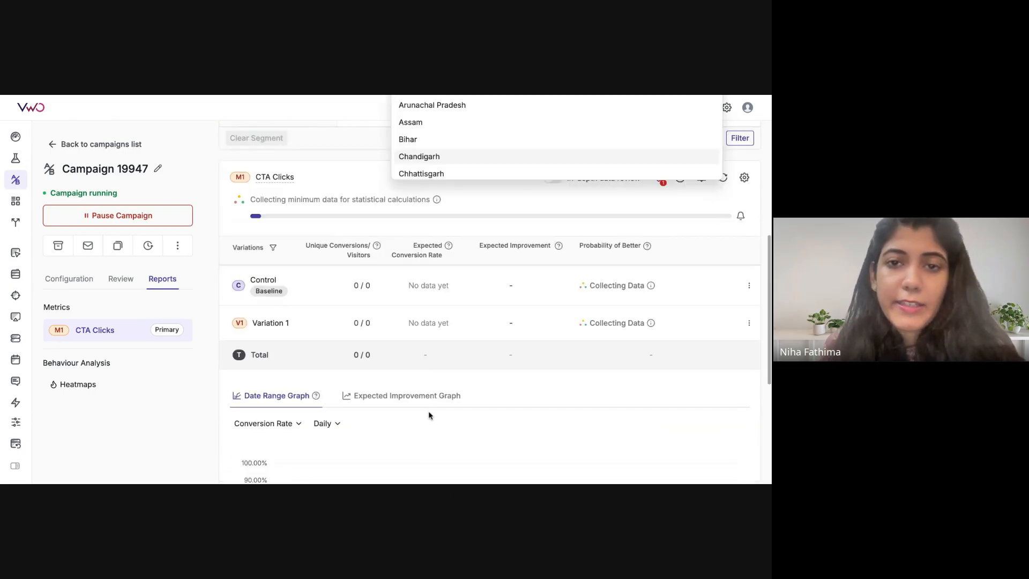
scroll(428, 414, up, 3)
scroll(452, 248, down, 2)
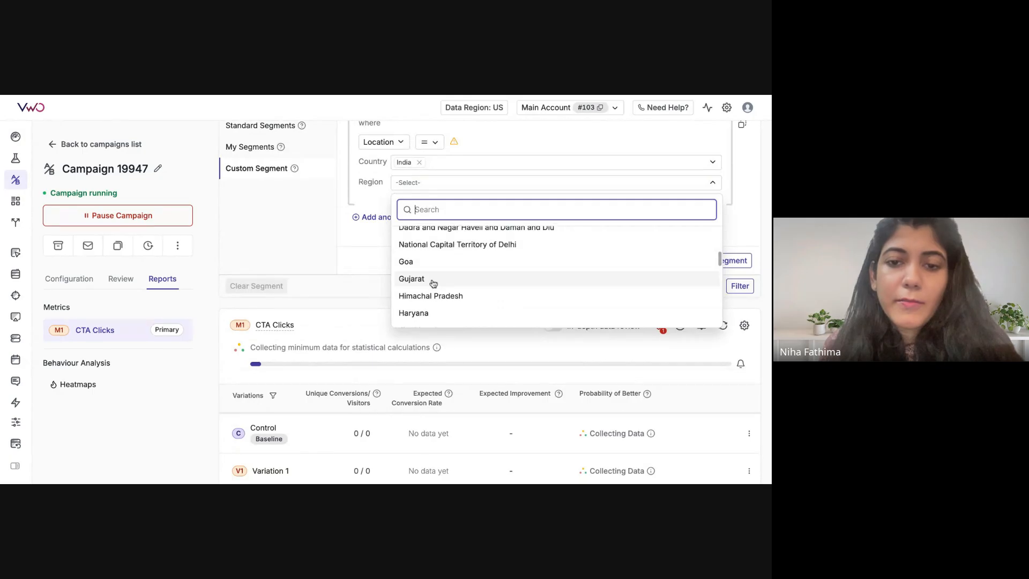
scroll(432, 283, down, 2)
scroll(431, 284, down, 1)
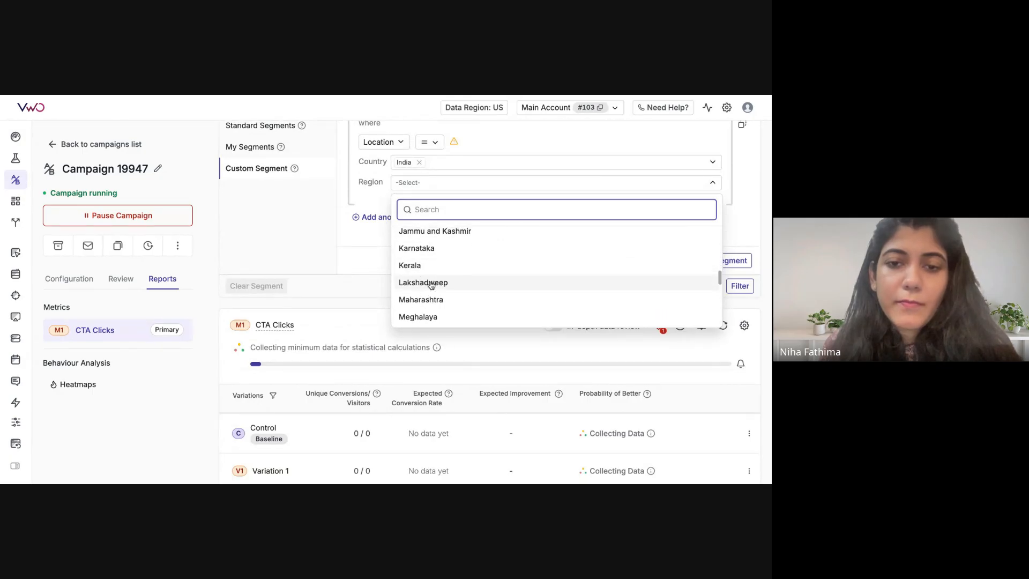
click(417, 247)
Search the Karnataka cities for "ba" and close the list without picking a city
click(410, 203)
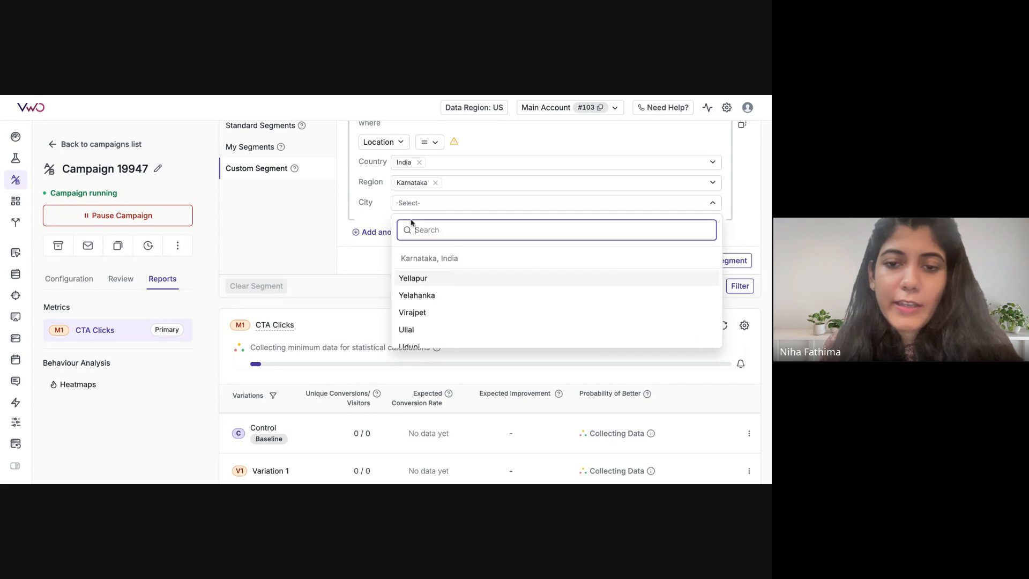
scroll(423, 298, down, 3)
text(ba)
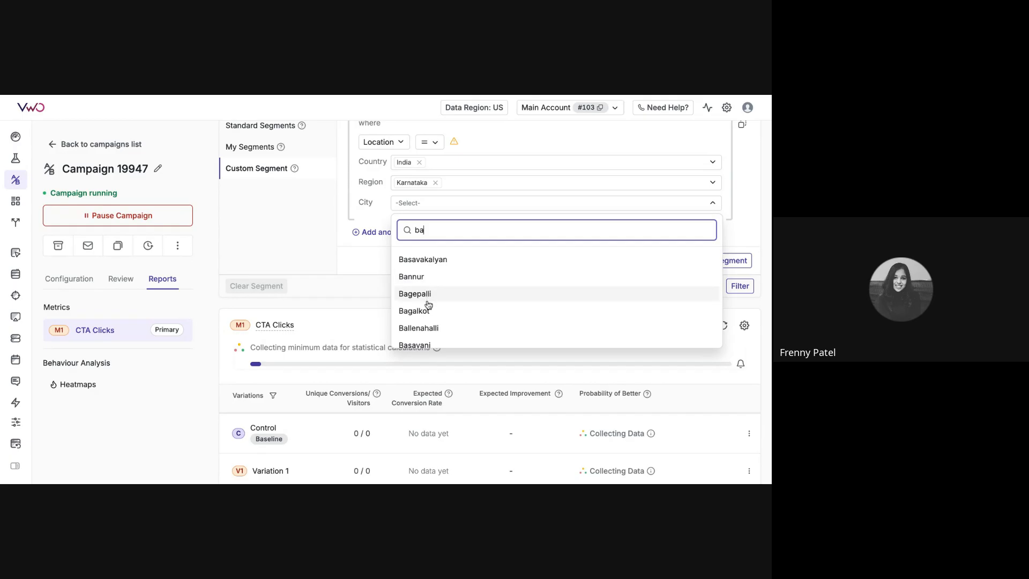
scroll(445, 298, down, 1)
scroll(441, 322, down, 1)
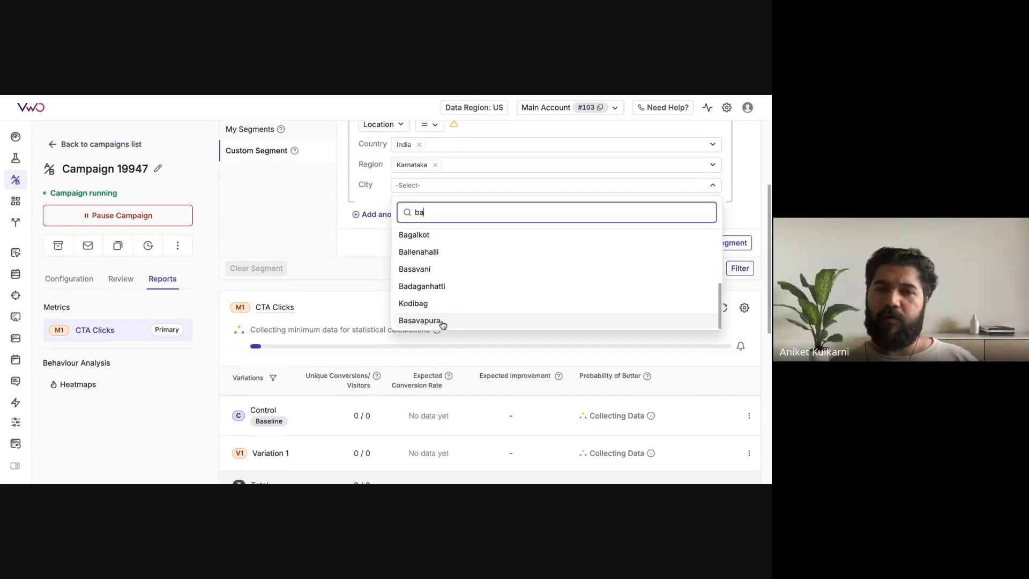
click(328, 241)
scroll(328, 240, up, 3)
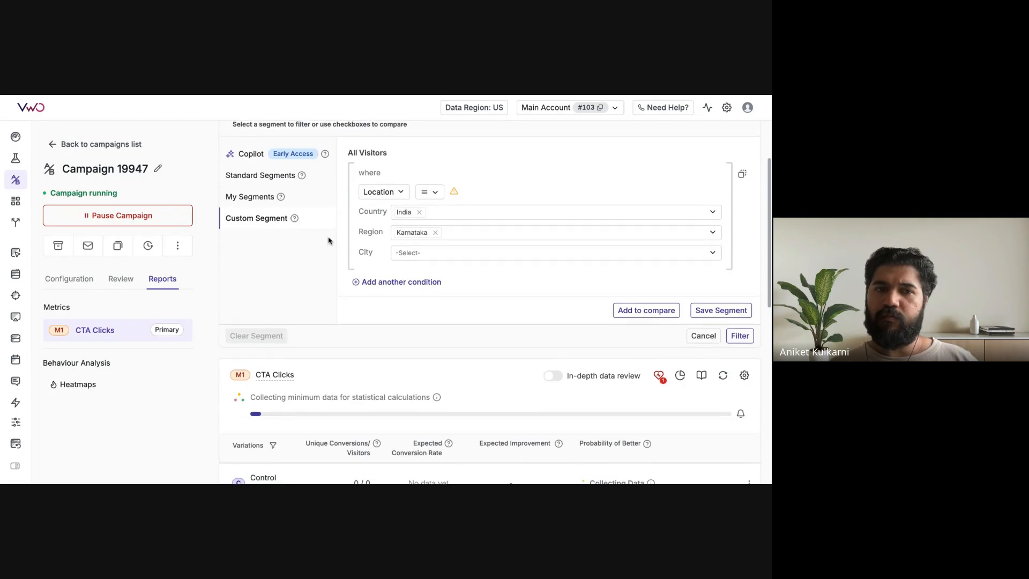
scroll(401, 264, up, 1)
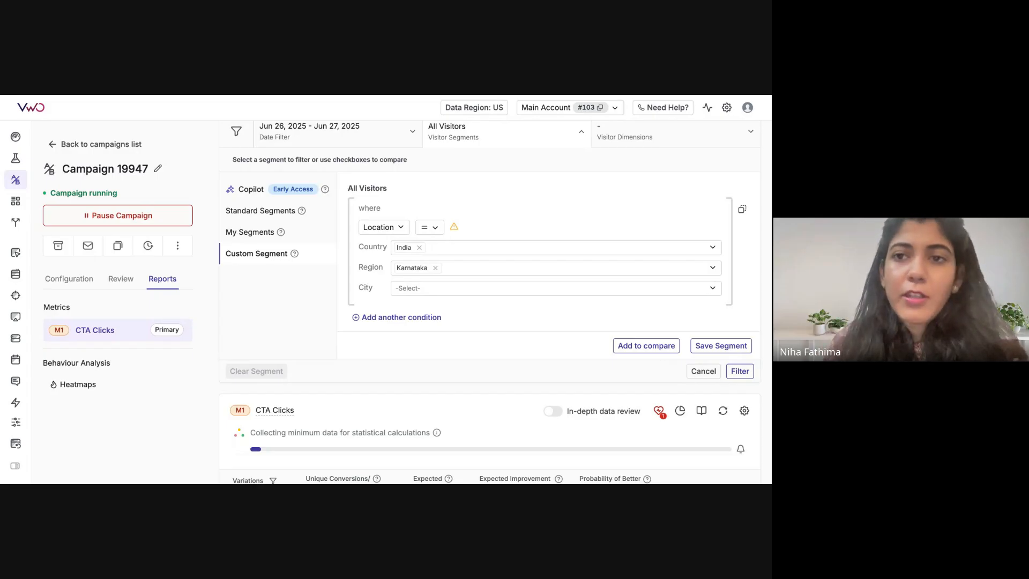
Open the Privacy Center in the account settings and highlight the Location section
click(726, 107)
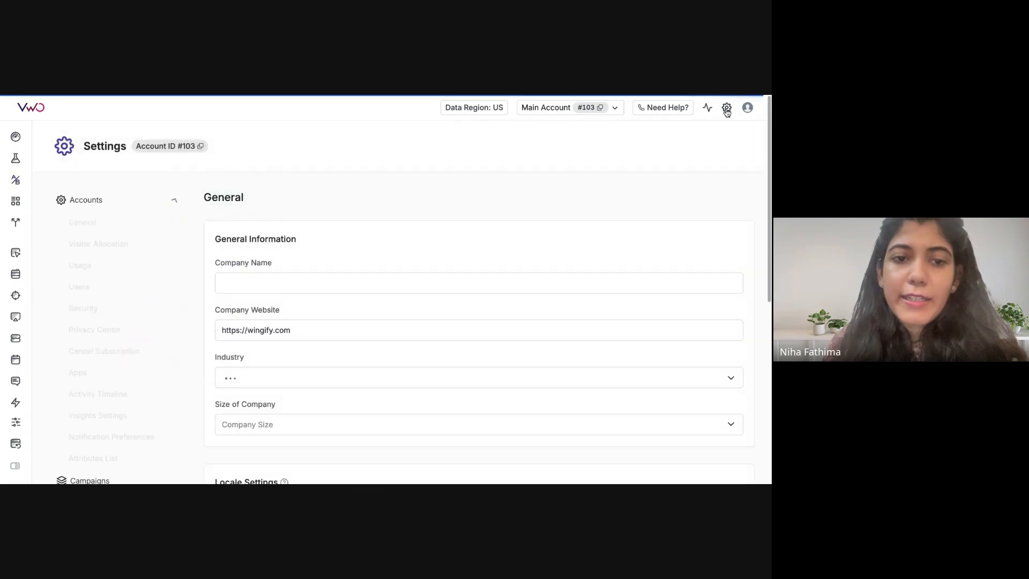
click(106, 336)
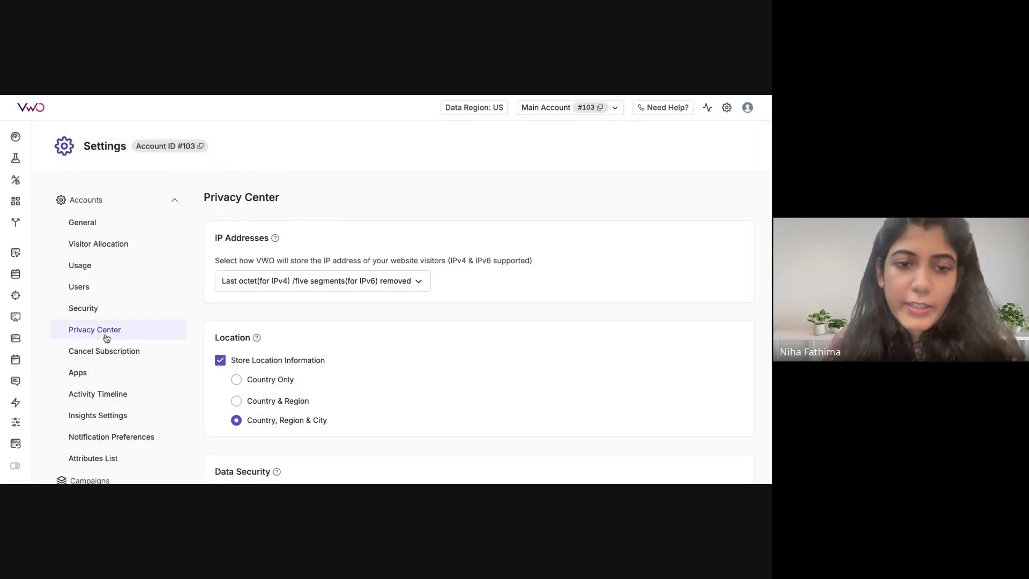
scroll(375, 300, down, 2)
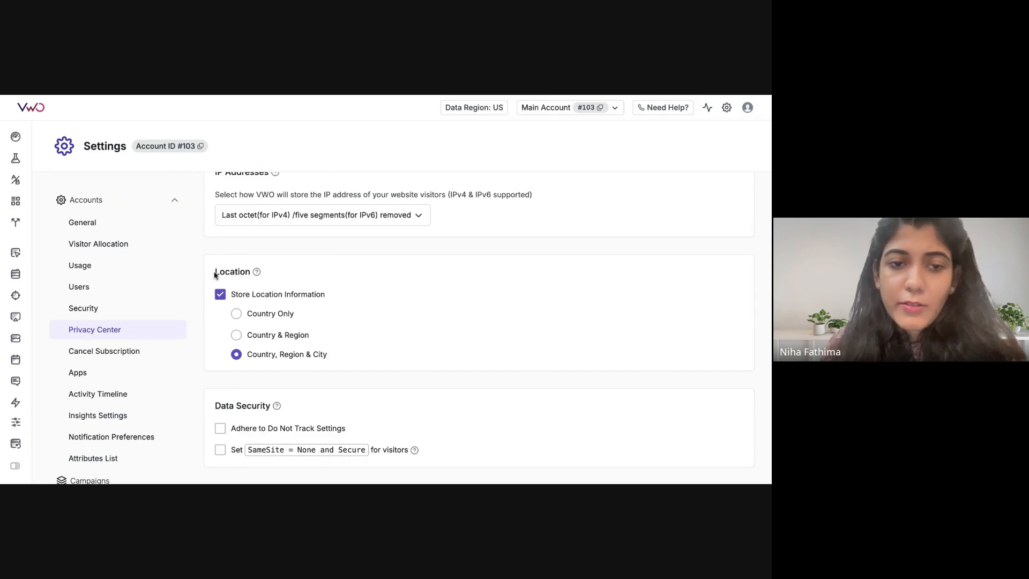
drag(214, 273, 251, 272)
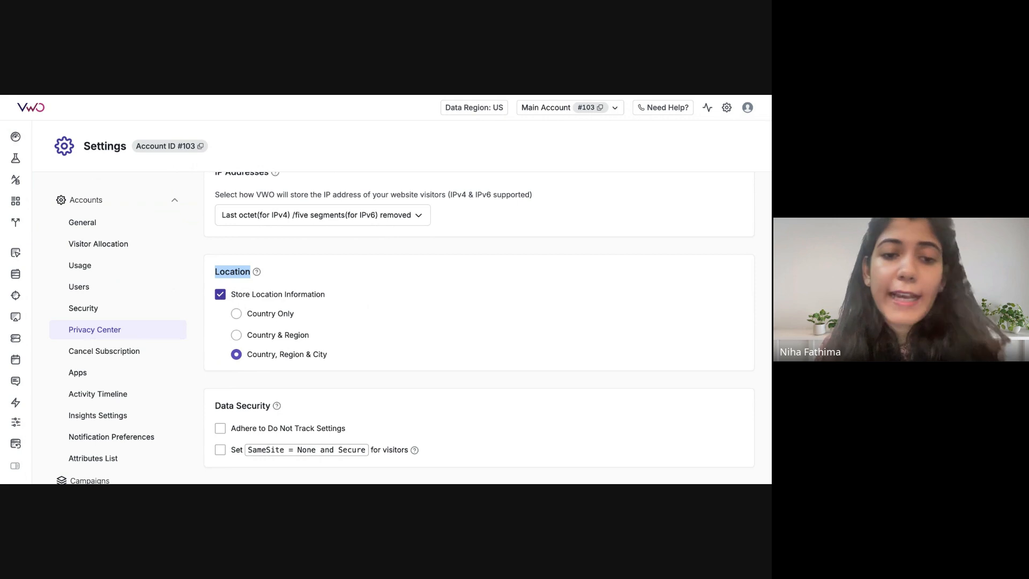
Examine the Store Location Information setting and its country, region and city options
click(221, 294)
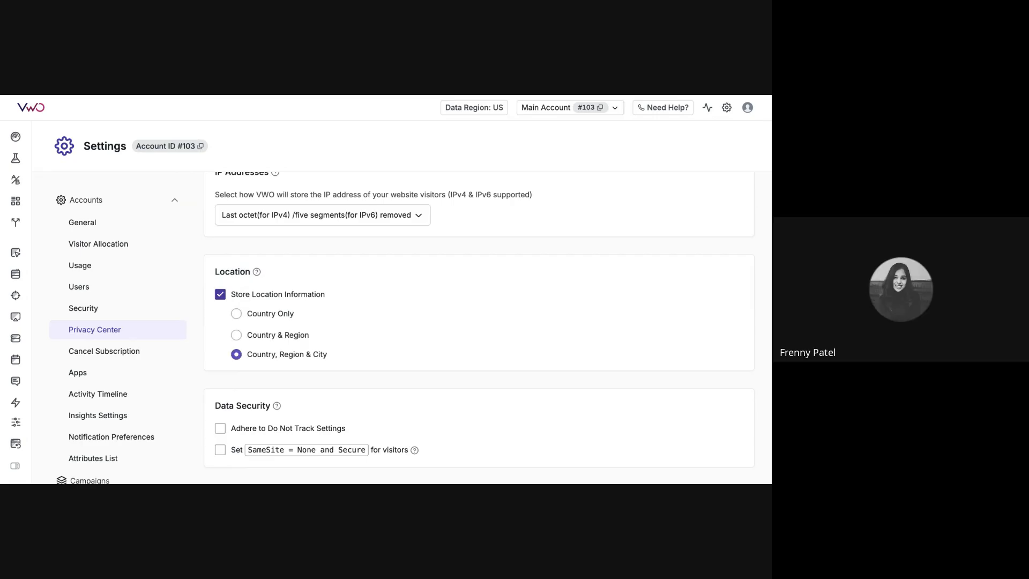
scroll(276, 185, down, 1)
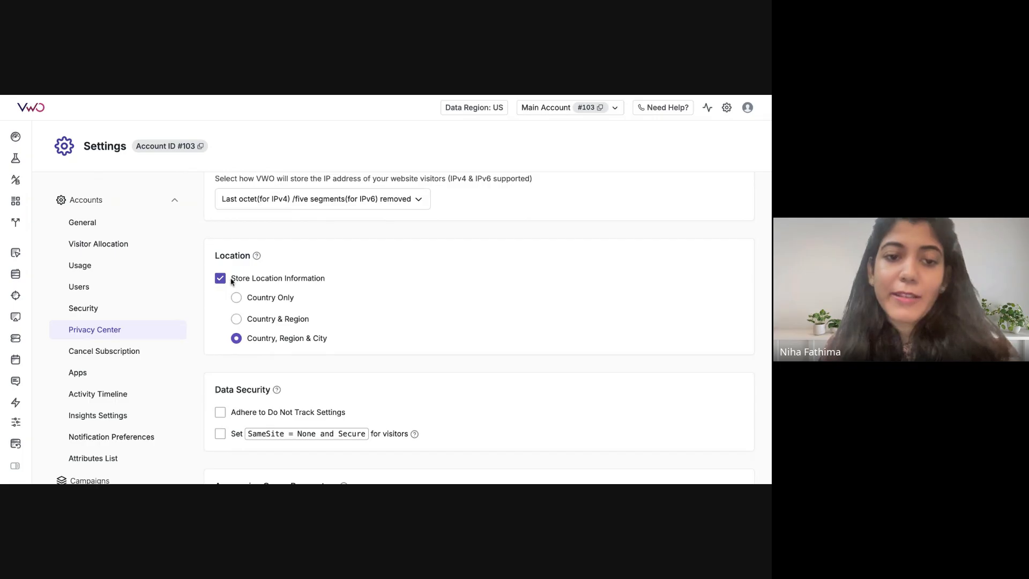
drag(233, 282, 343, 285)
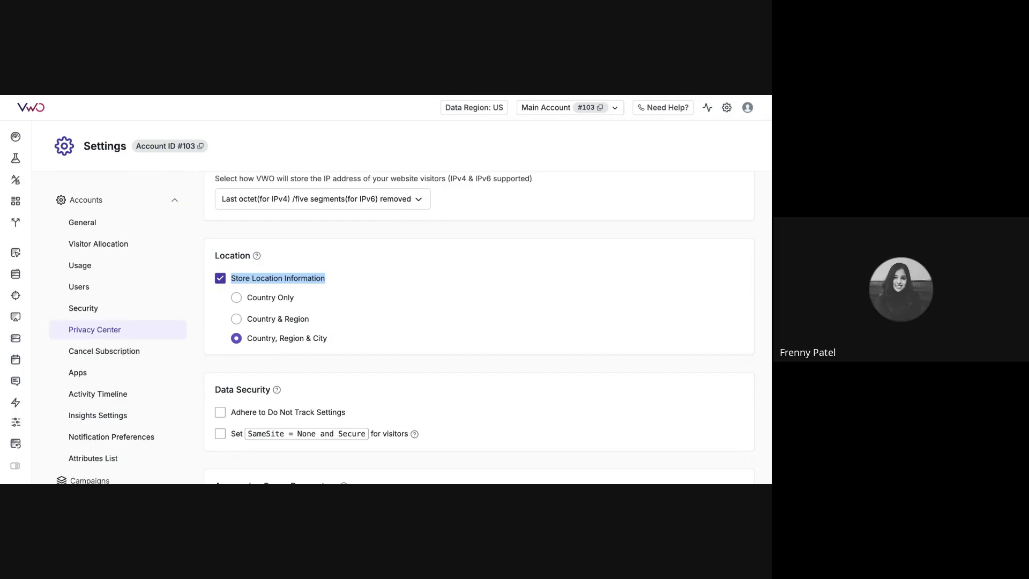
scroll(479, 328, up, 2)
scroll(479, 328, down, 5)
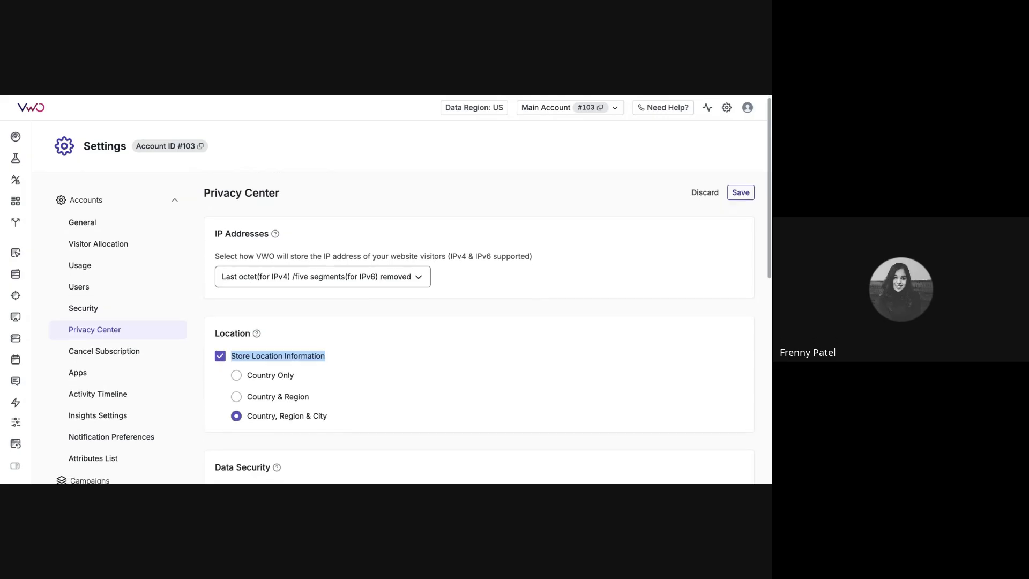
Open the report of the "Visitors on wingify.com" goal from the Insights goals list
mouse_move(53, 204)
click(70, 252)
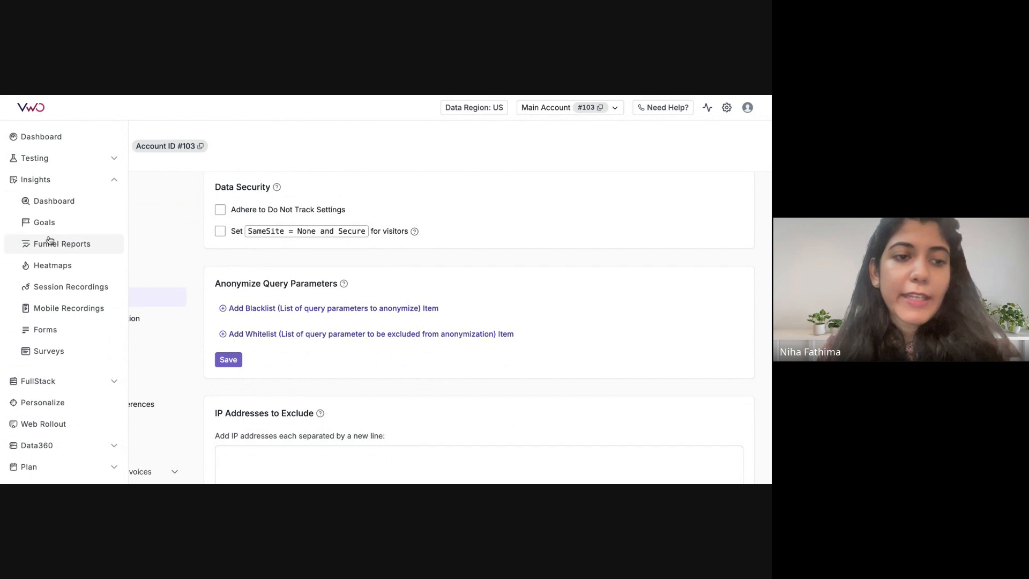
click(52, 246)
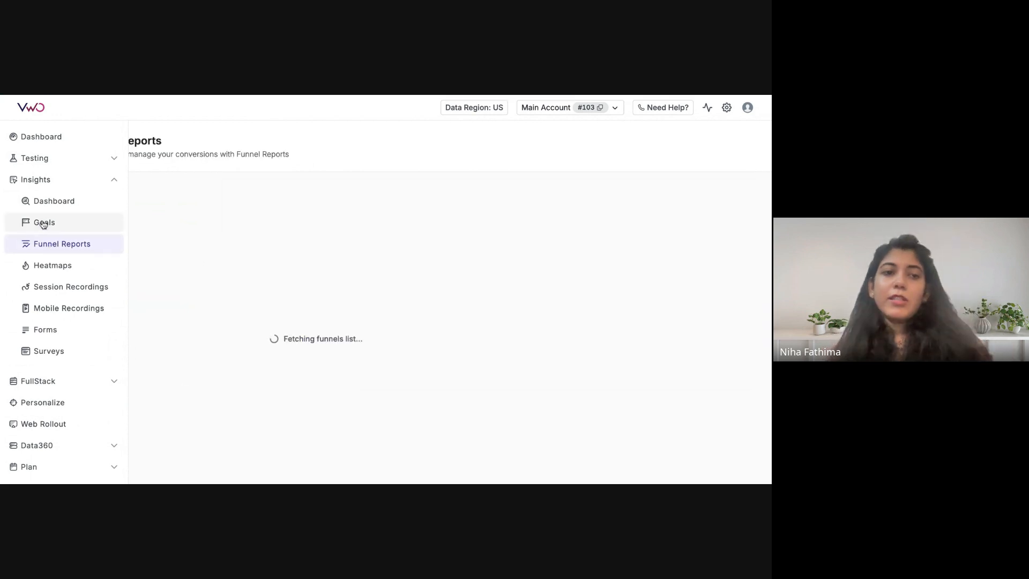
click(44, 223)
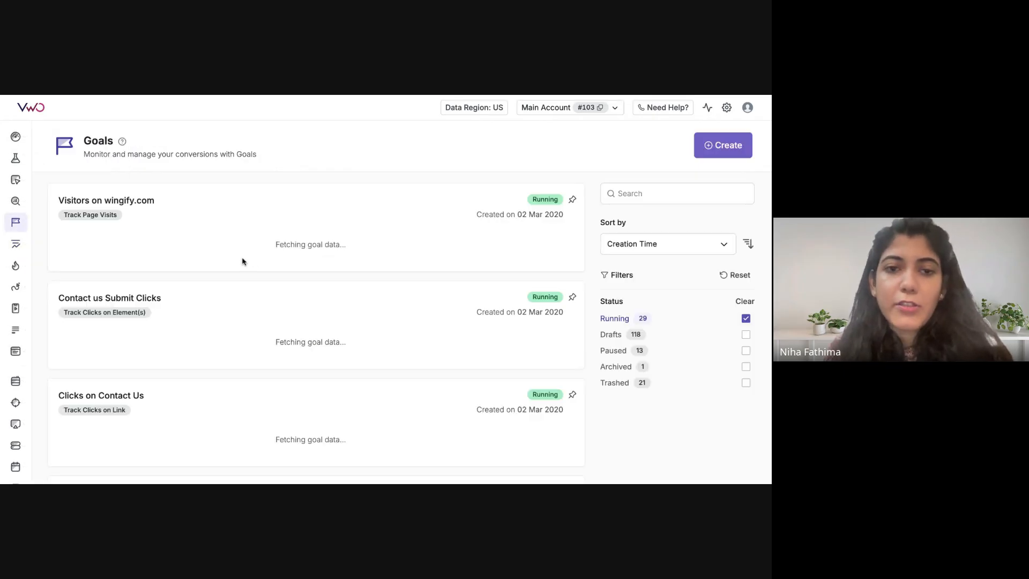
click(295, 217)
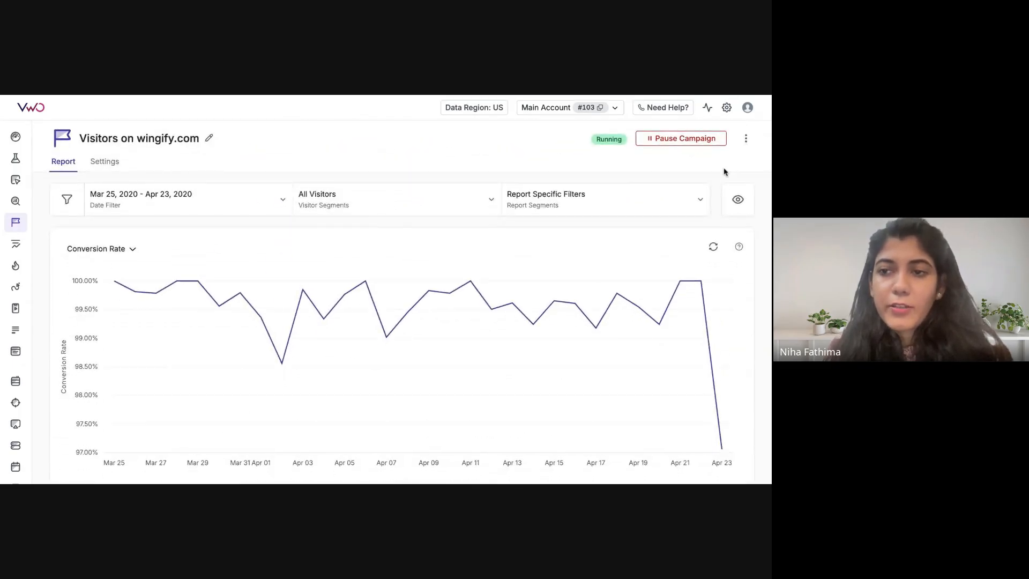
Print the "Visitors on wingify.com" goal report
click(743, 139)
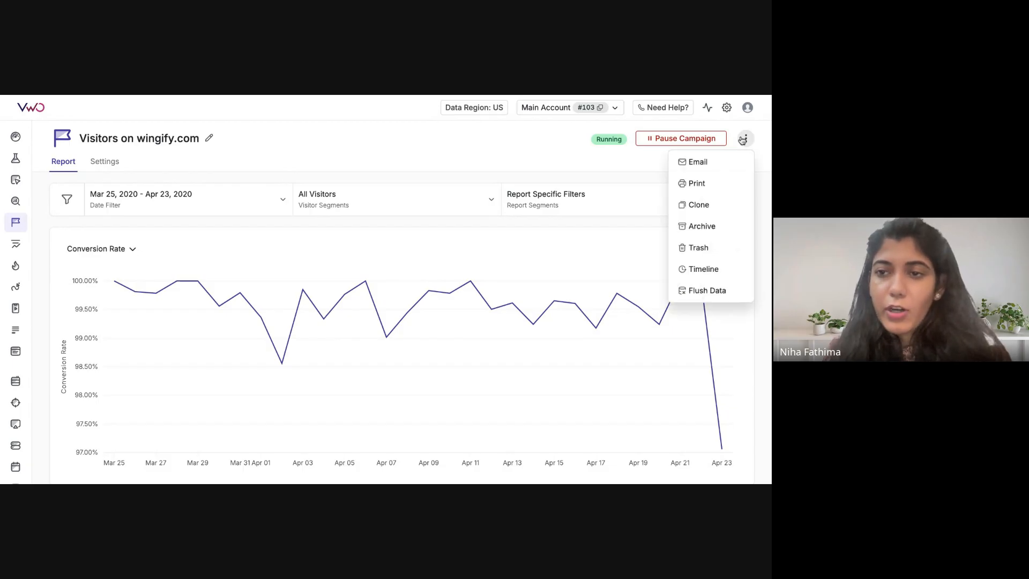
click(695, 184)
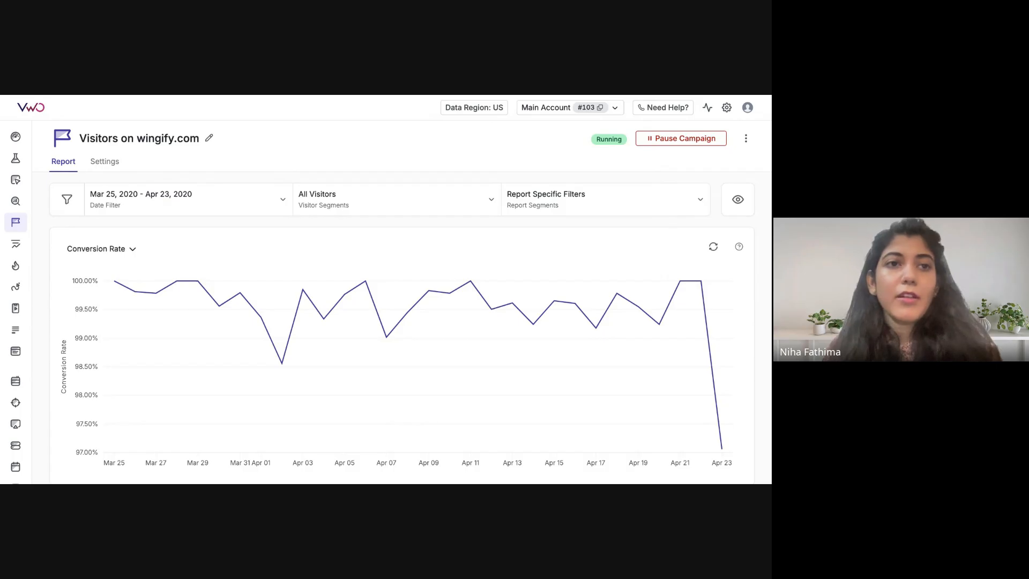
Open the email form for the goal report, highlight the direct report link in the message, and close the form without sending
click(745, 139)
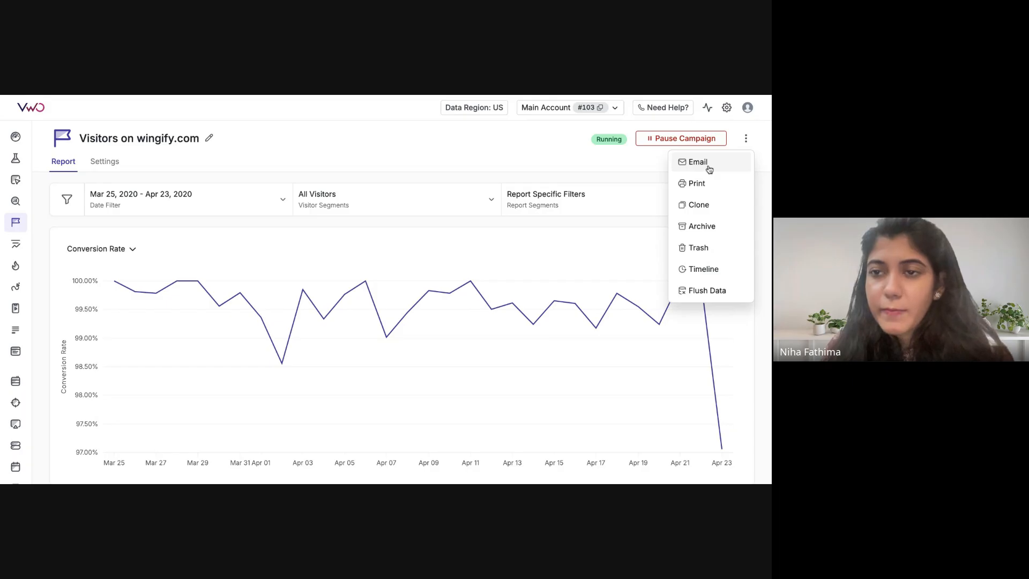
click(709, 169)
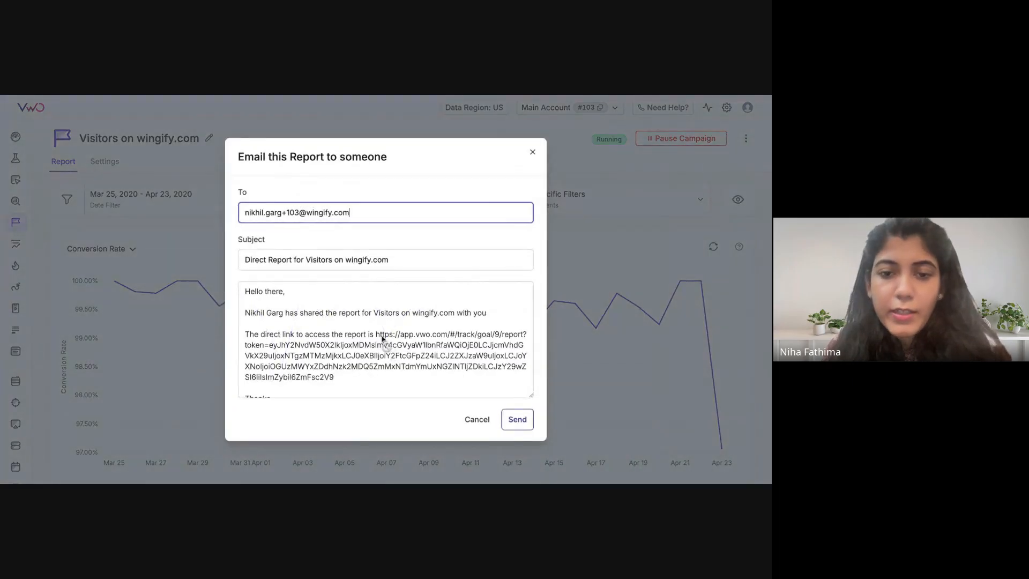
drag(377, 334, 402, 379)
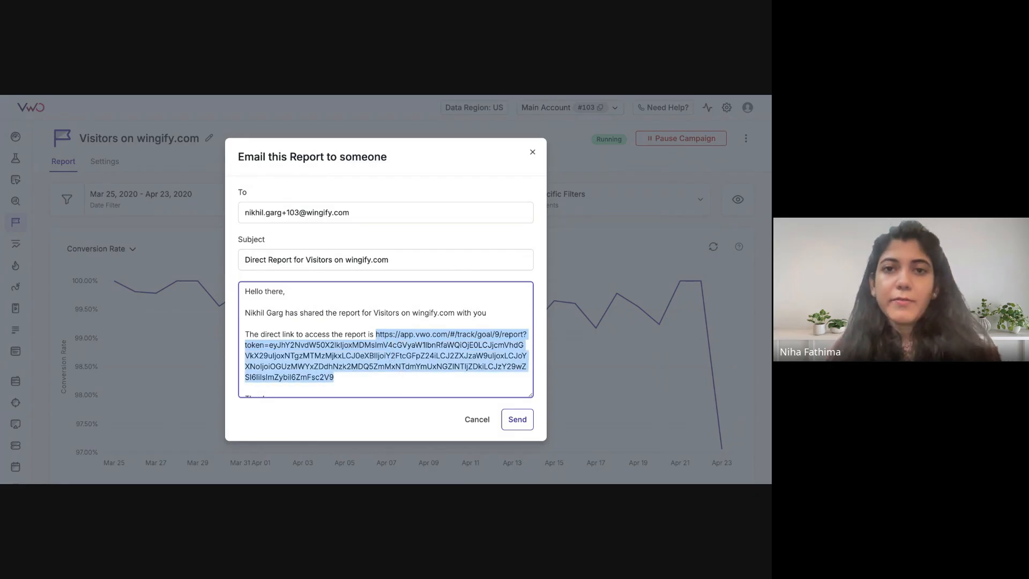
key(super+Tab)
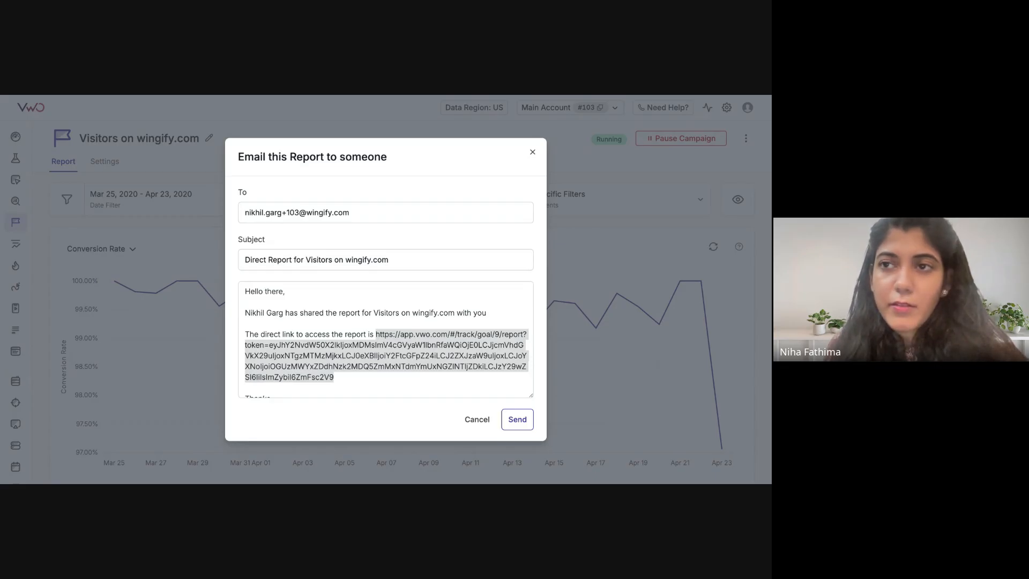
key(super+Tab)
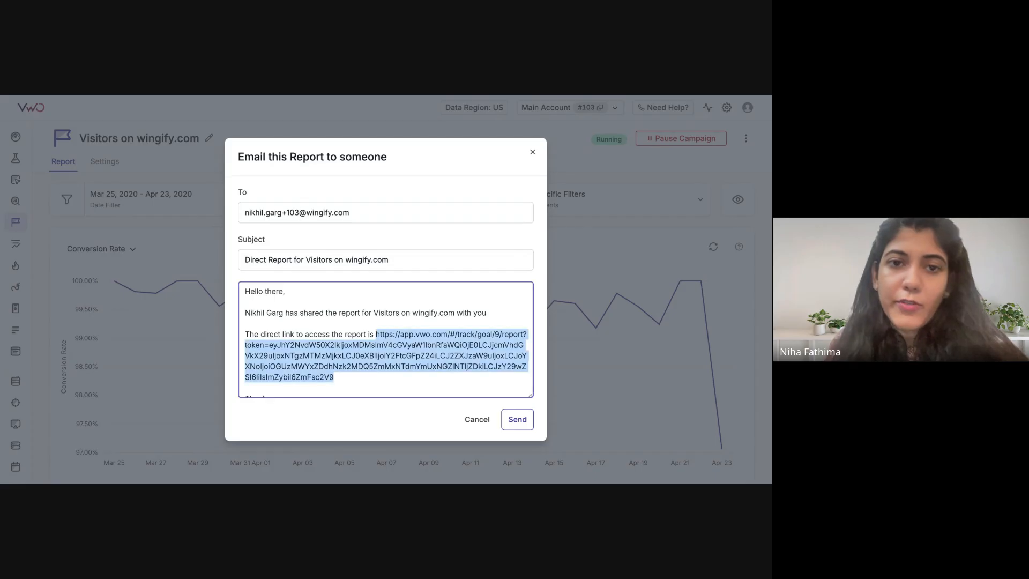
key(super+Tab)
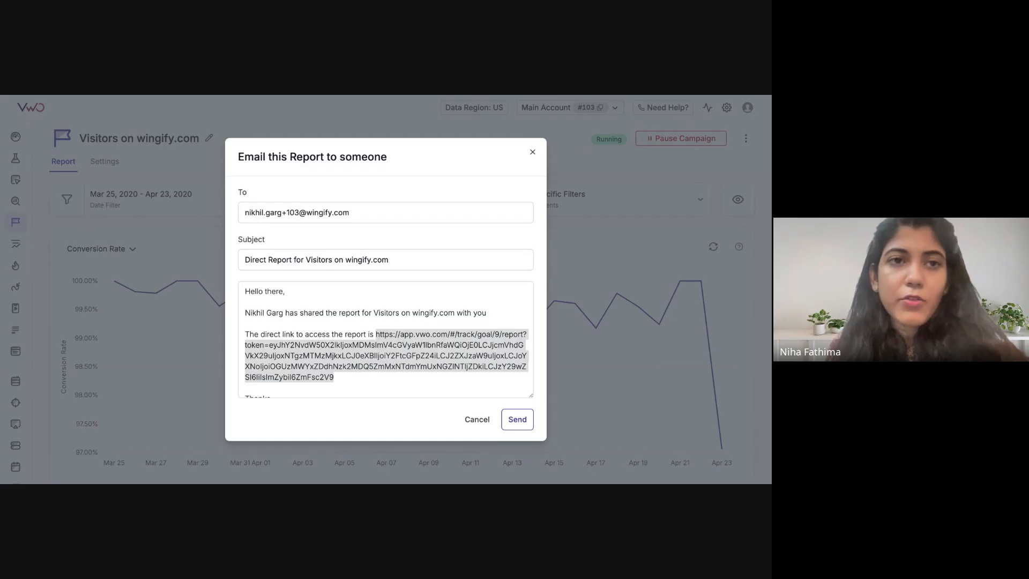
key(super+Tab)
click(533, 152)
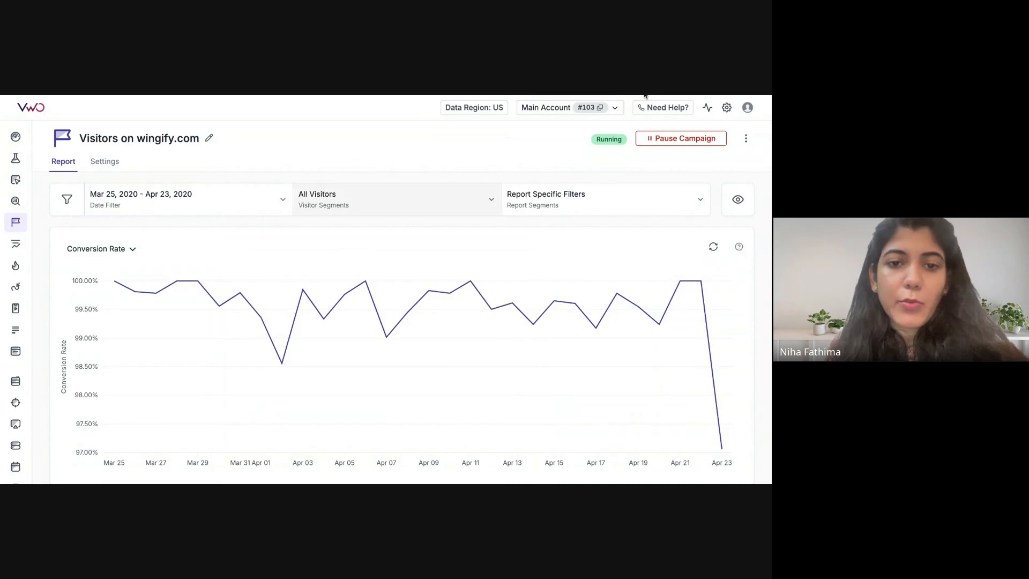
Browse the standard visitor segments of the goal report and close the list without applying one
click(429, 200)
scroll(268, 329, down, 5)
scroll(265, 329, down, 3)
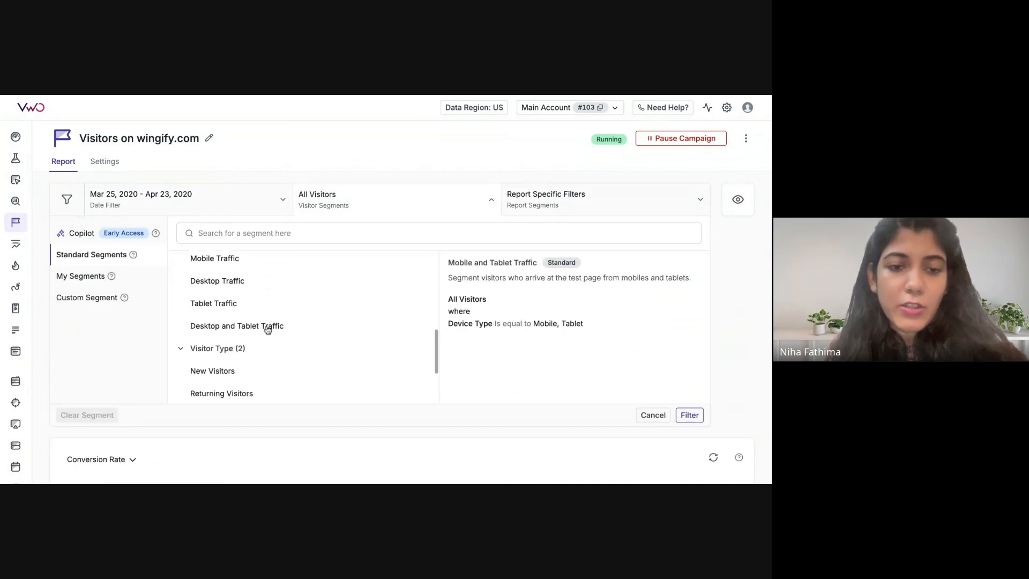
click(375, 211)
Examine the goal's performance metrics, associated funnels and session recordings, and open the conversion choice for the heatmap
scroll(375, 211, down, 5)
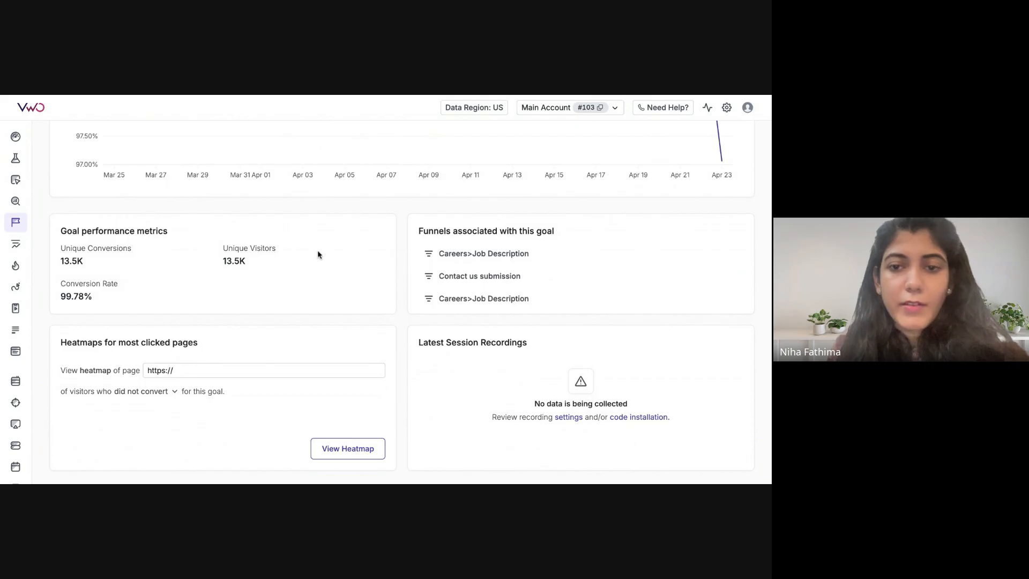
scroll(318, 252, up, 5)
scroll(317, 253, down, 10)
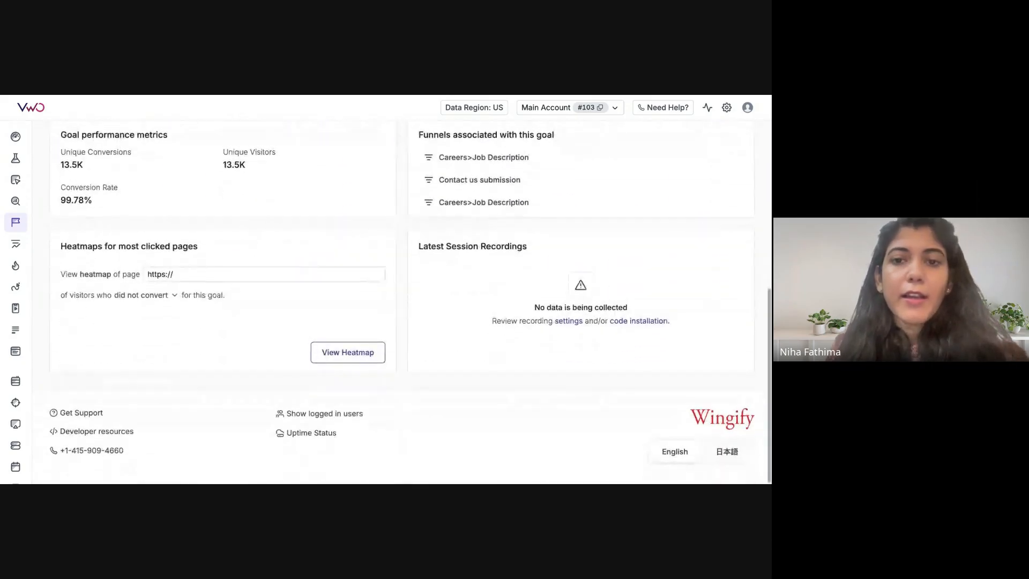
scroll(317, 249, up, 4)
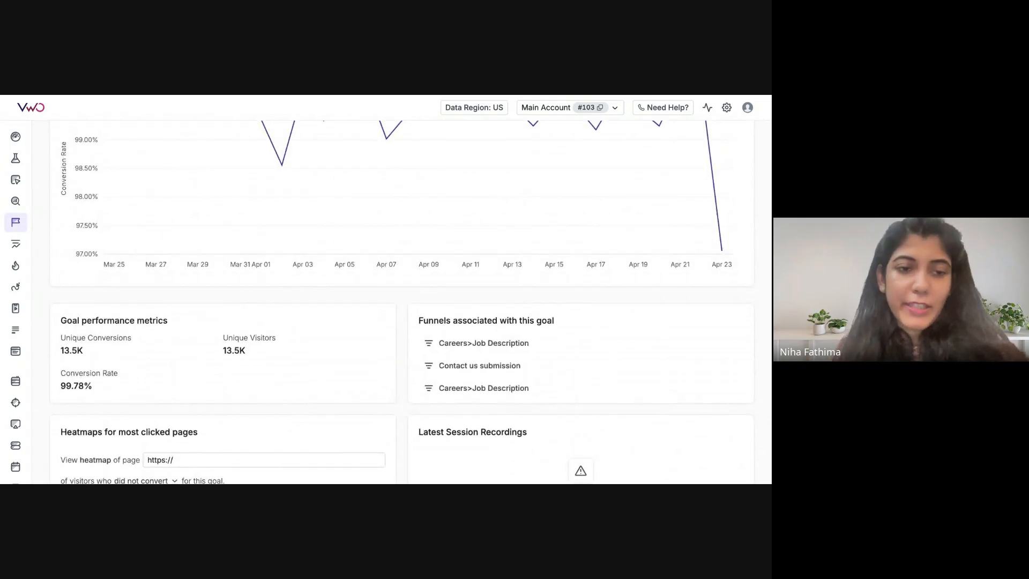
scroll(156, 311, down, 4)
click(154, 299)
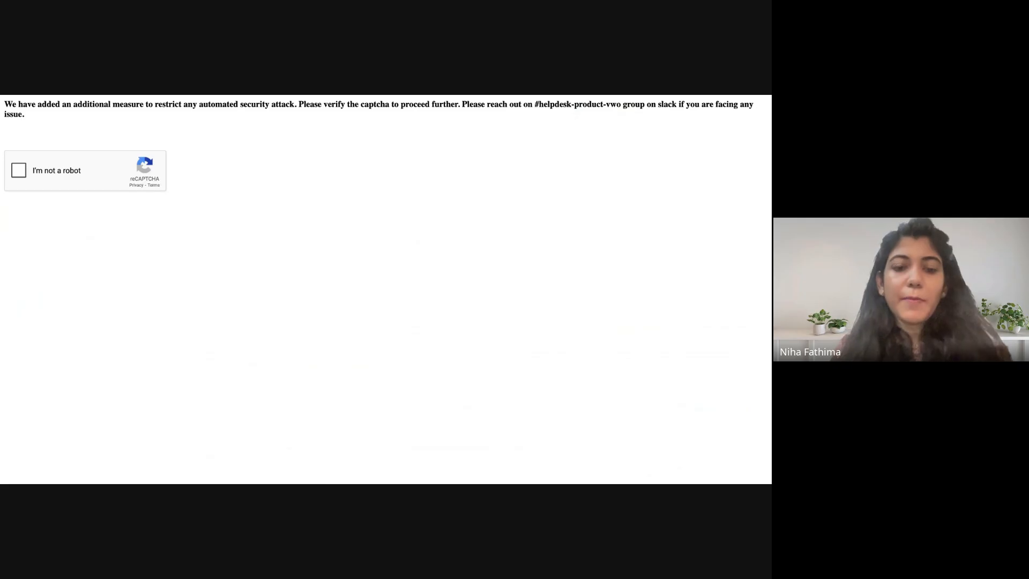
Complete the captcha check and open the Request Demo Modal Click Report from the metric reports
click(63, 169)
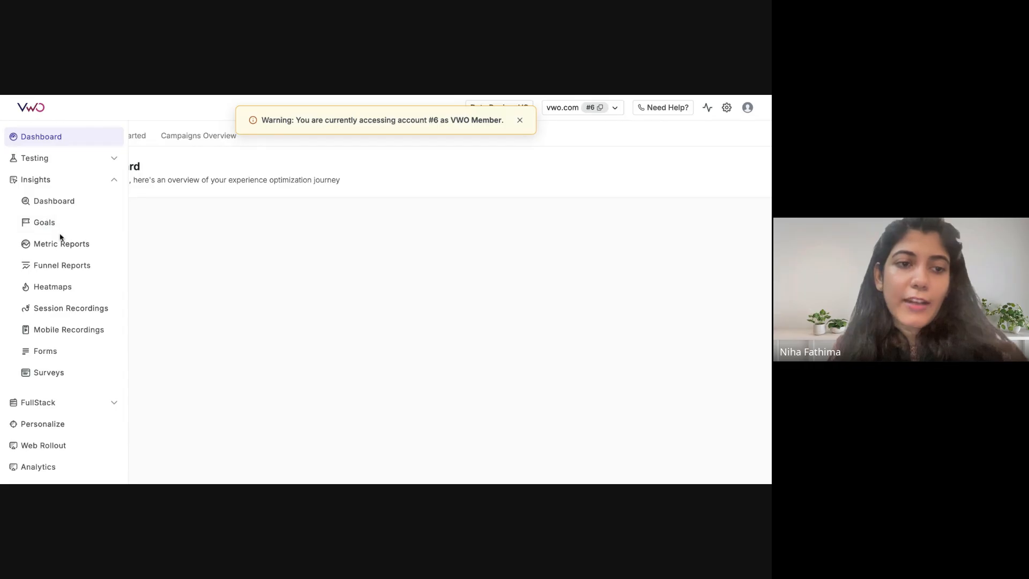
click(63, 245)
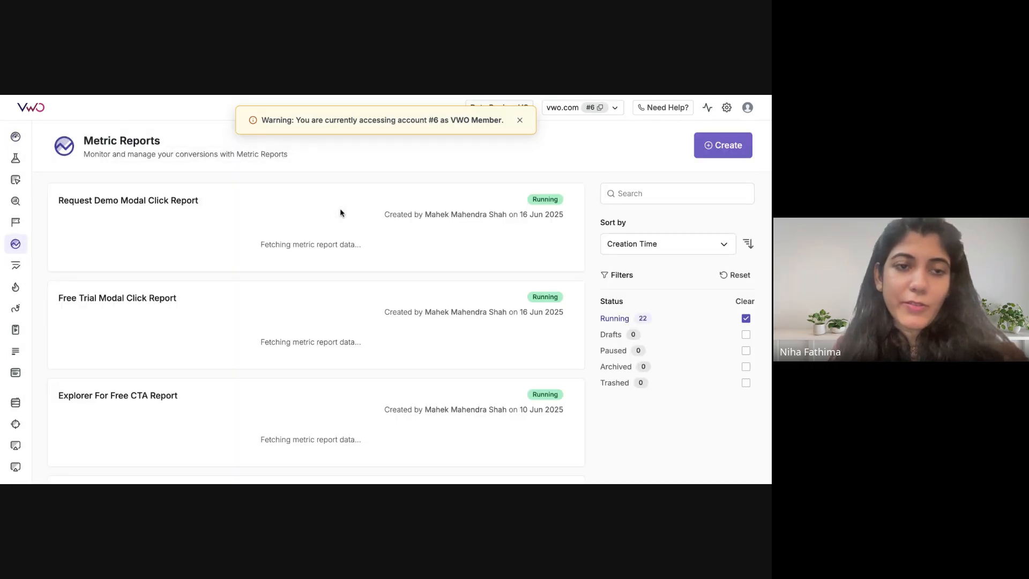
scroll(271, 278, down, 3)
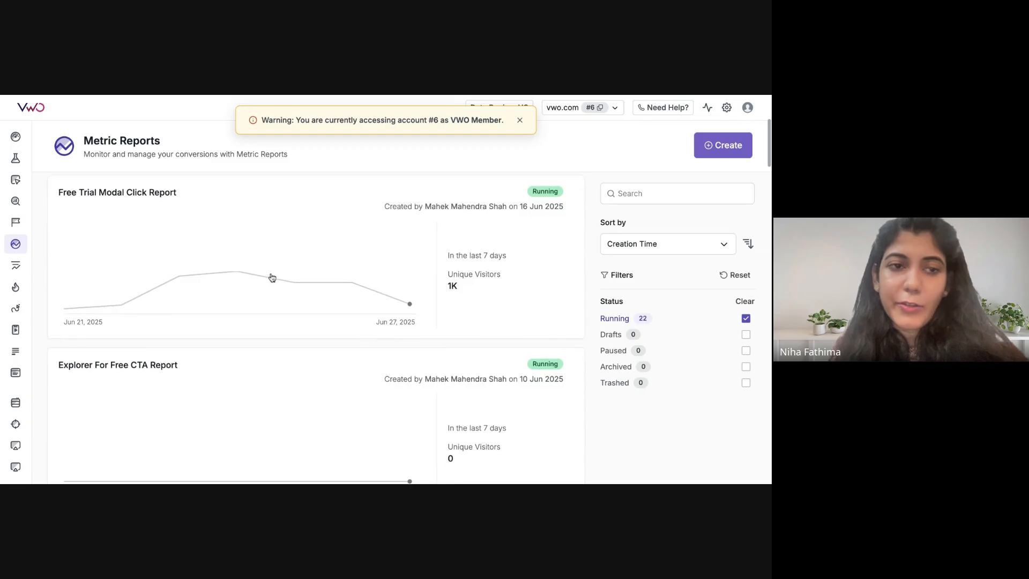
scroll(272, 278, up, 1)
scroll(272, 277, up, 1)
click(244, 240)
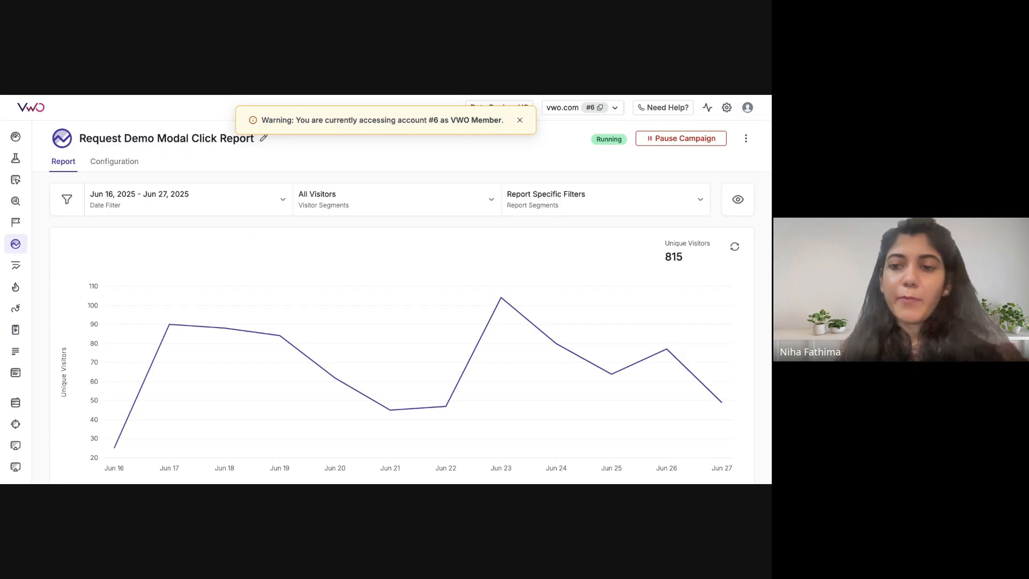
Examine the metric report's configuration, its unique visitors graph and the funnel, heatmap and recording cards below it
click(114, 154)
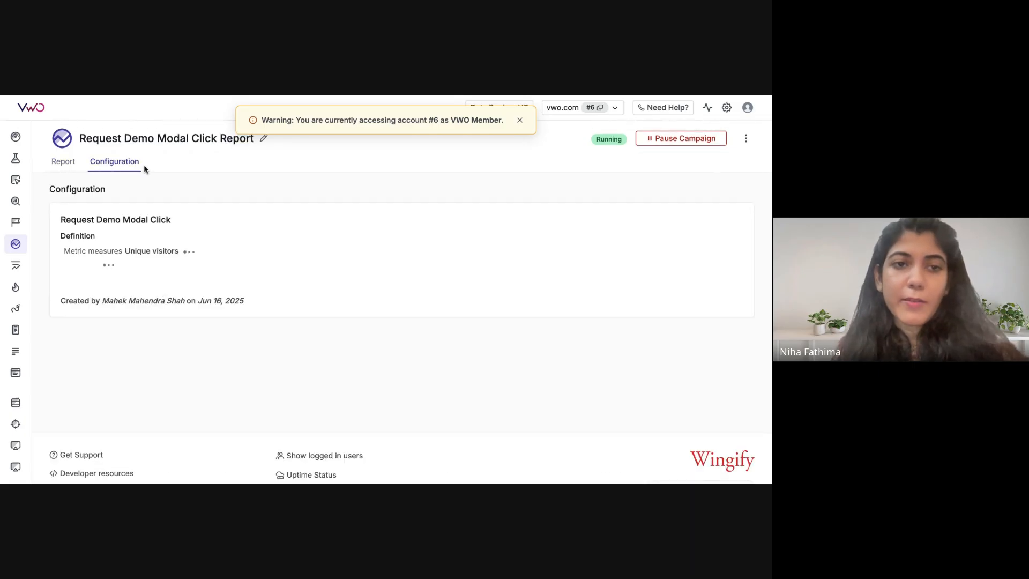
click(67, 167)
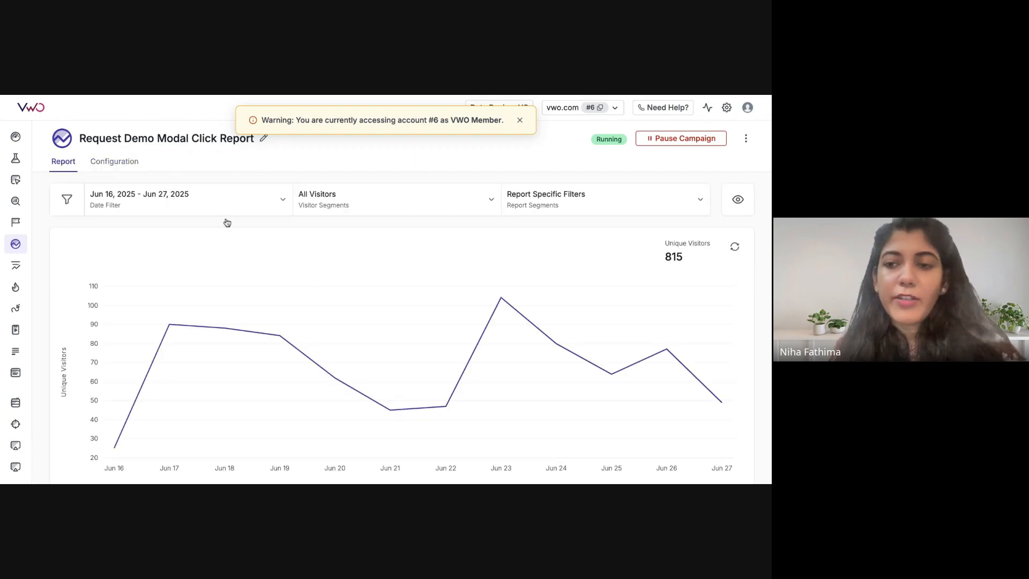
scroll(228, 222, down, 3)
scroll(654, 217, down, 2)
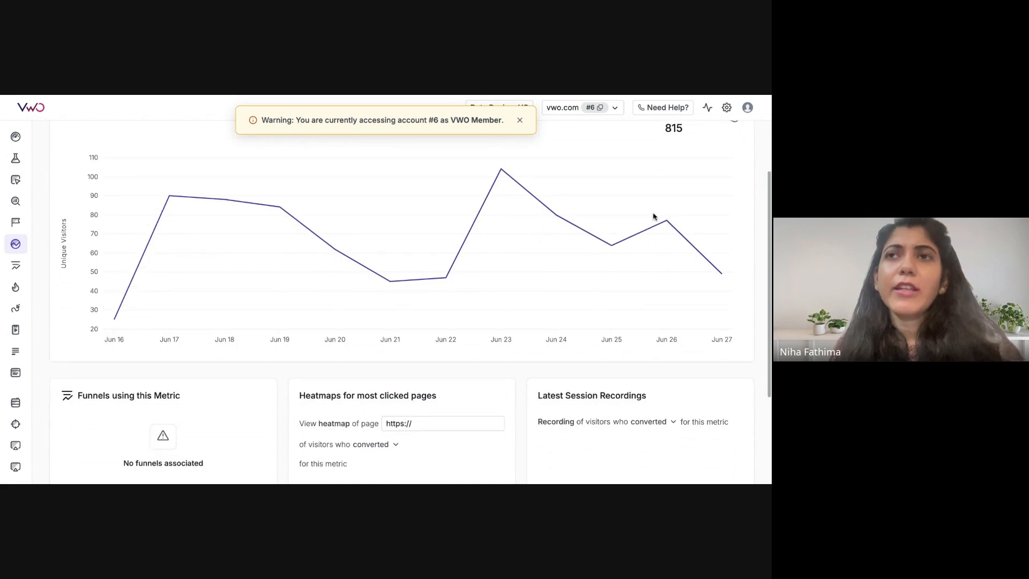
scroll(654, 217, up, 2)
scroll(652, 216, up, 1)
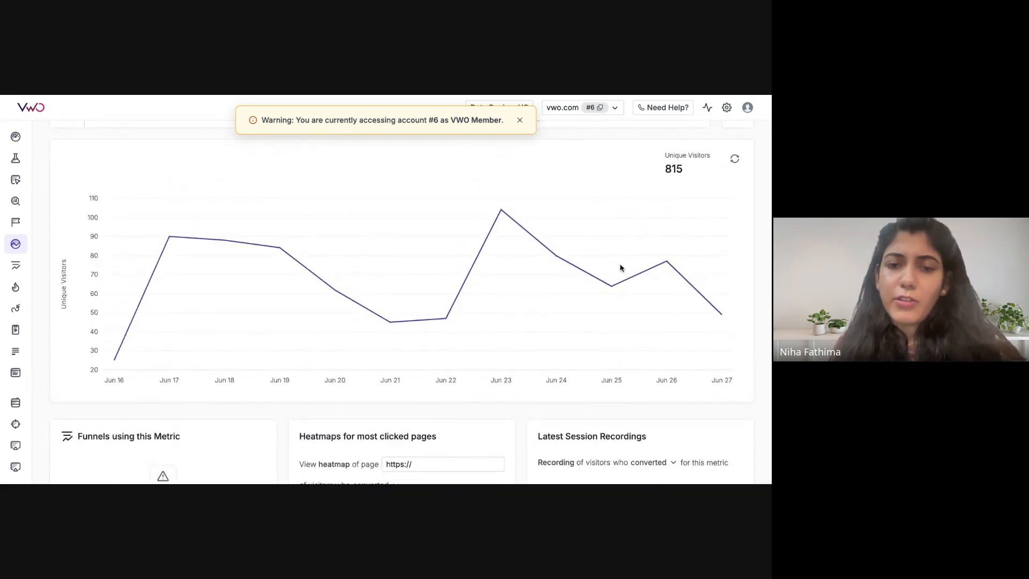
Set the metric's latest session recordings to visitors who did not convert
scroll(609, 278, down, 5)
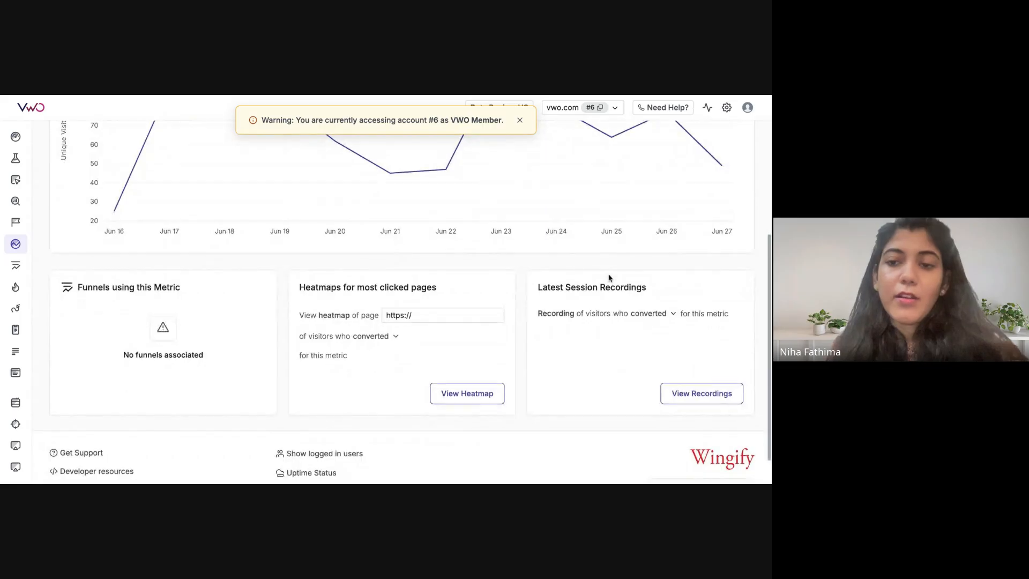
click(641, 313)
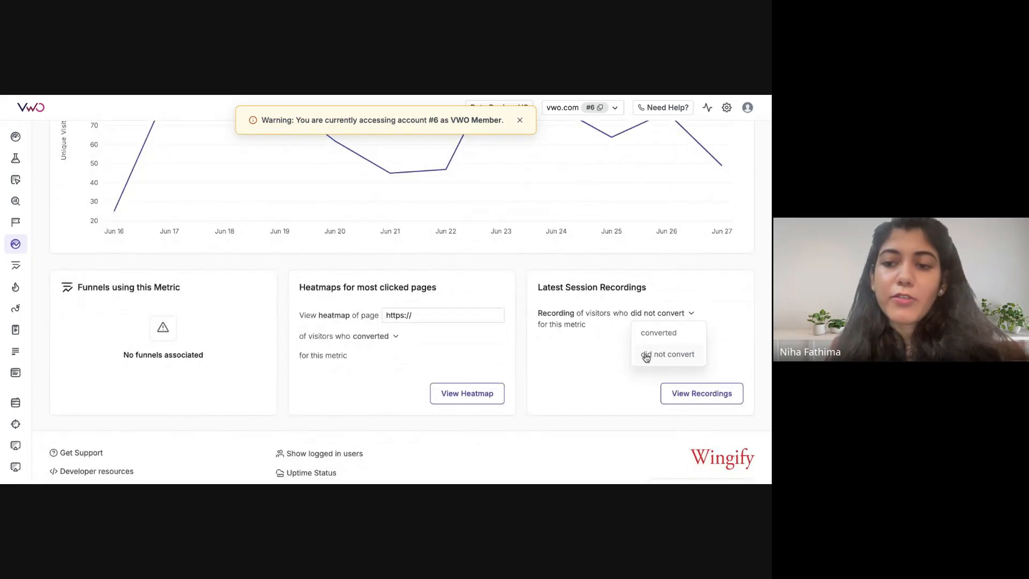
click(646, 354)
click(711, 400)
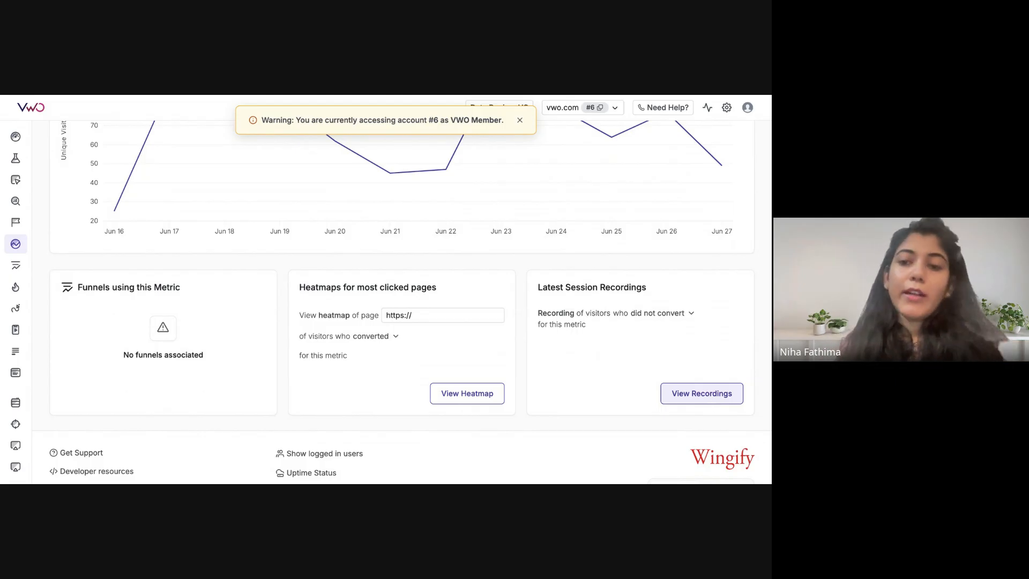
Set the metric's session recordings to visitors who converted, open them and look through the recordings list
click(662, 314)
click(658, 333)
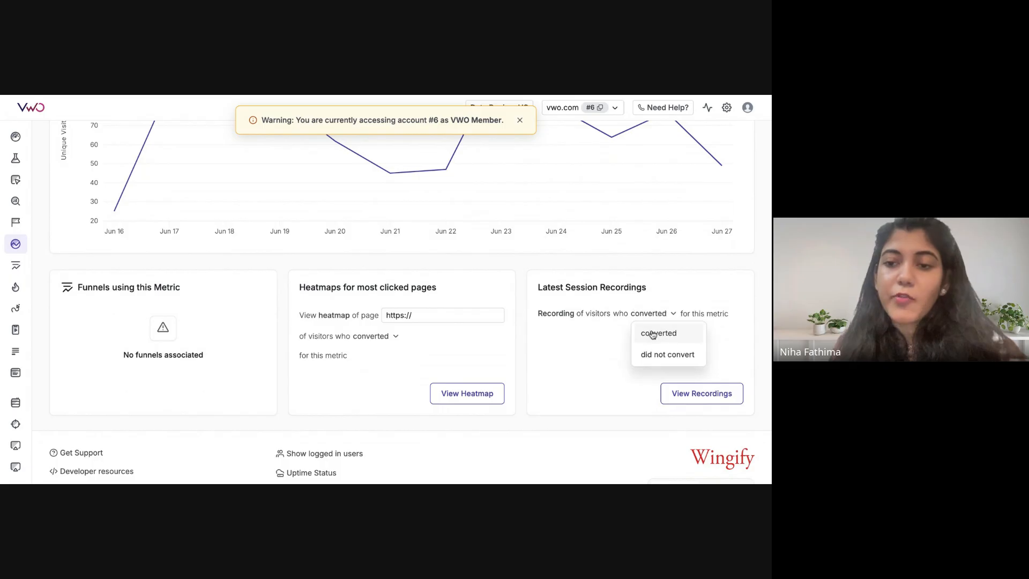
click(691, 400)
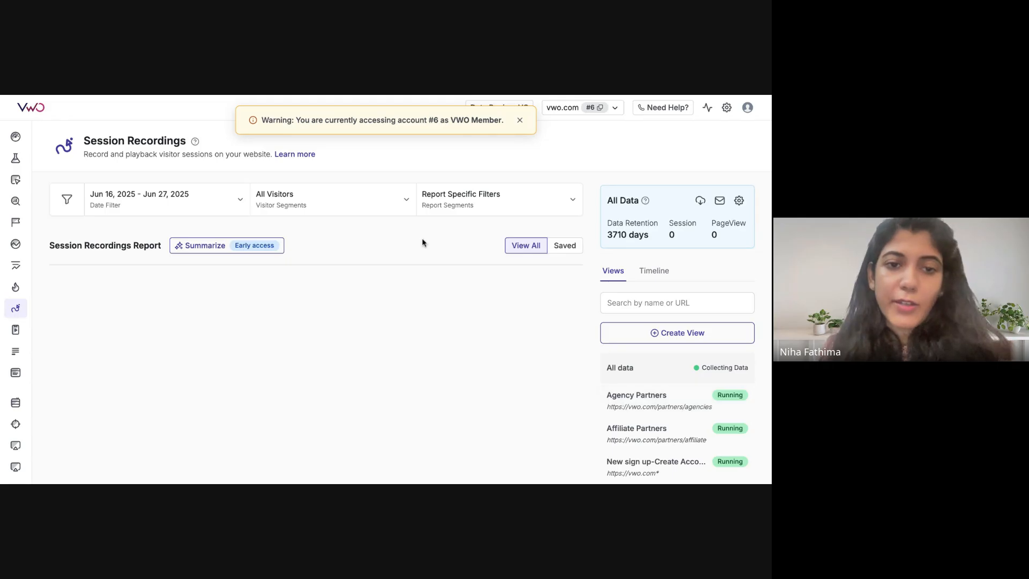
scroll(423, 244, down, 2)
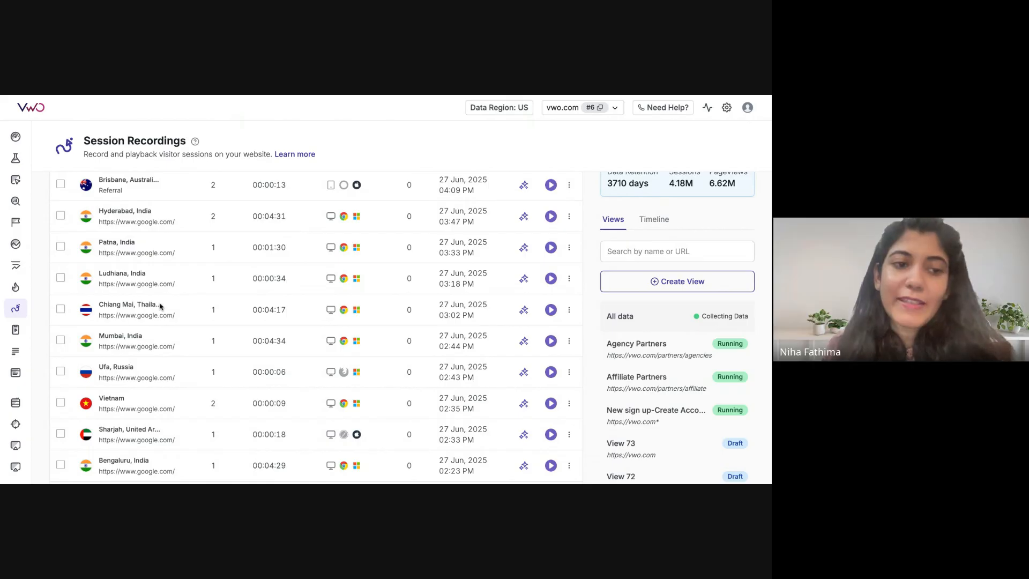
scroll(176, 307, up, 2)
Return to the metric reports and look through the list of running reports
mouse_move(38, 230)
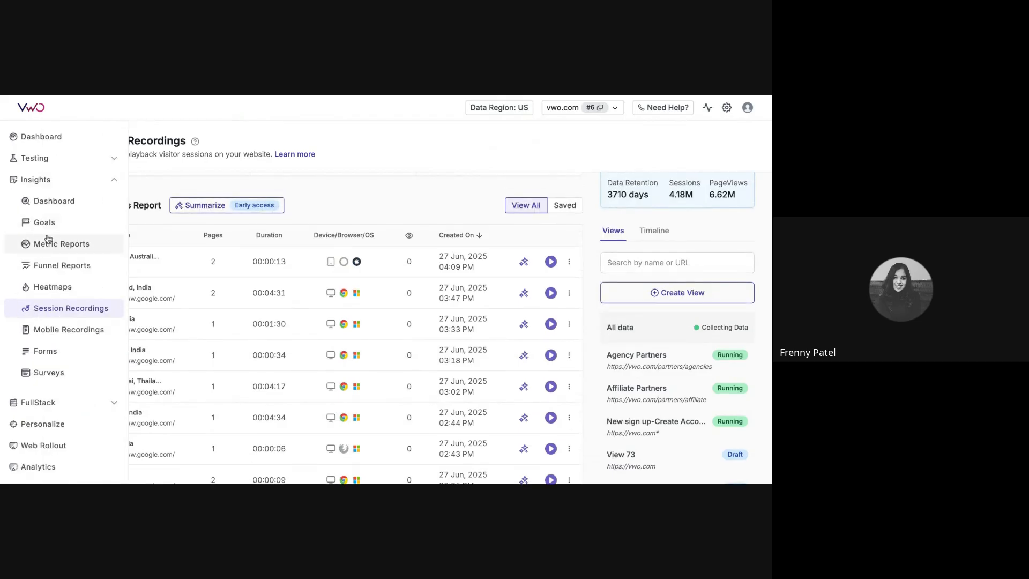
click(52, 246)
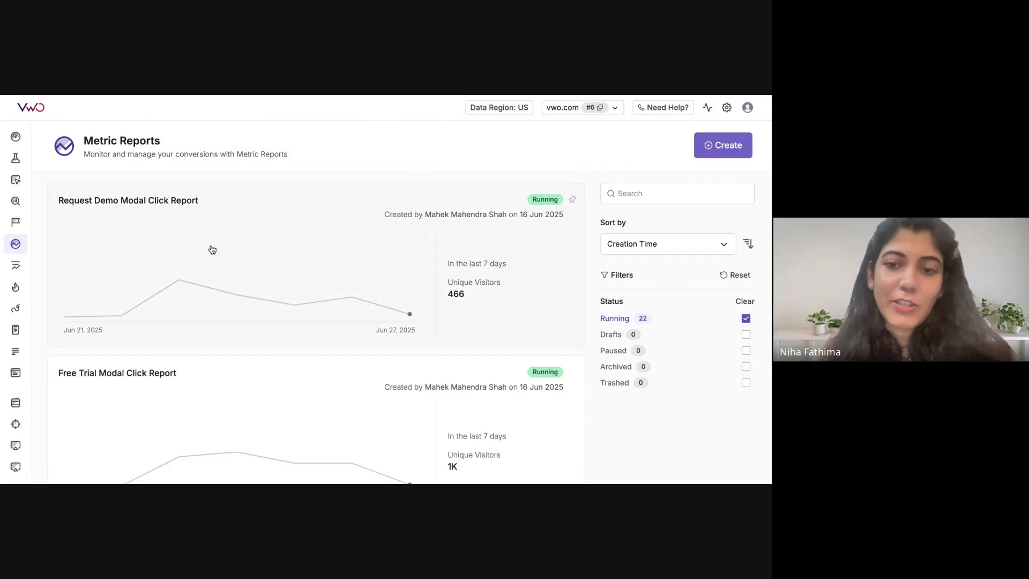
scroll(211, 248, down, 5)
scroll(212, 248, up, 5)
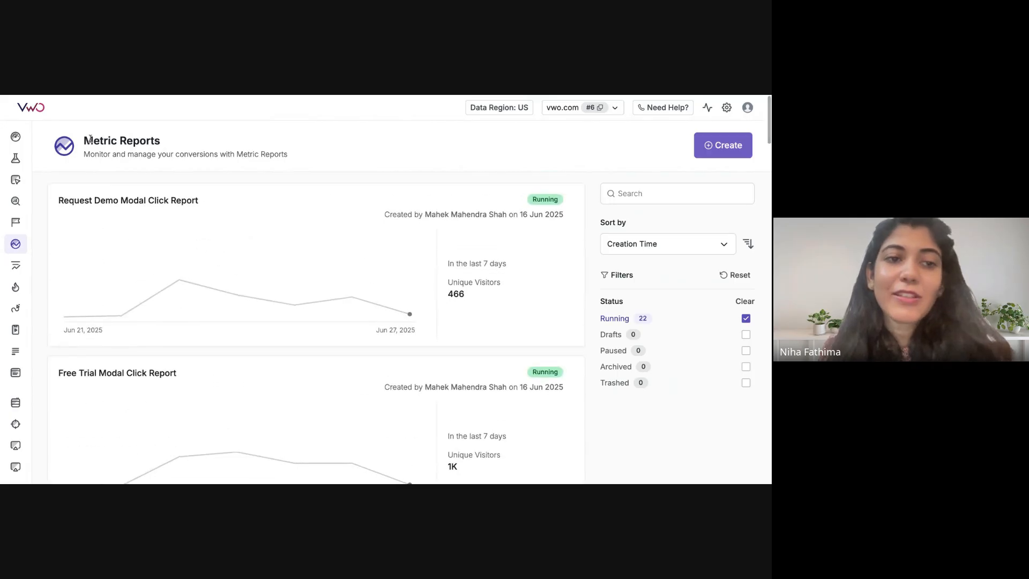
Open the Insights dashboard and look over the experience overview and the pages with the lowest experience score
drag(86, 138, 295, 170)
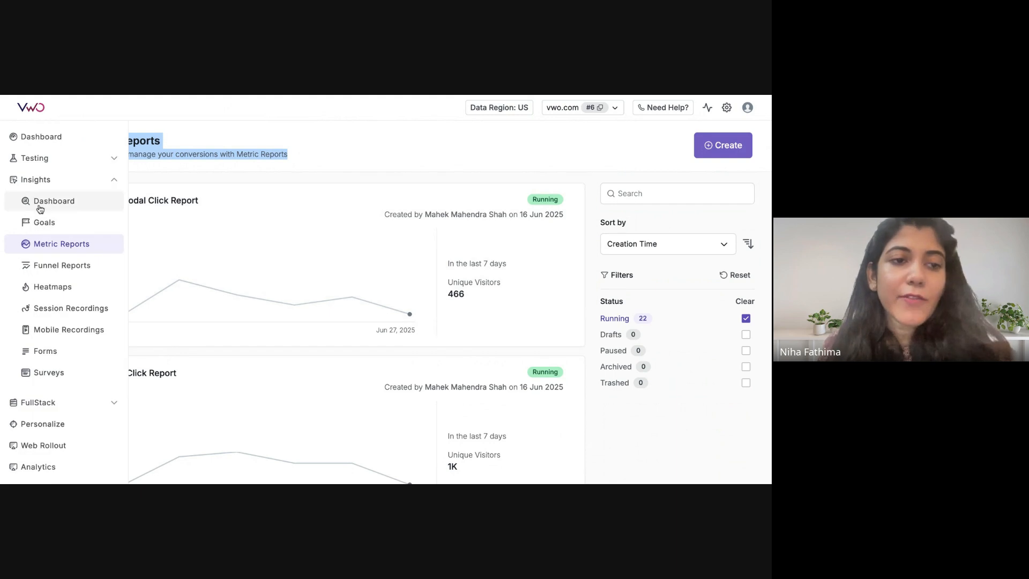
click(40, 208)
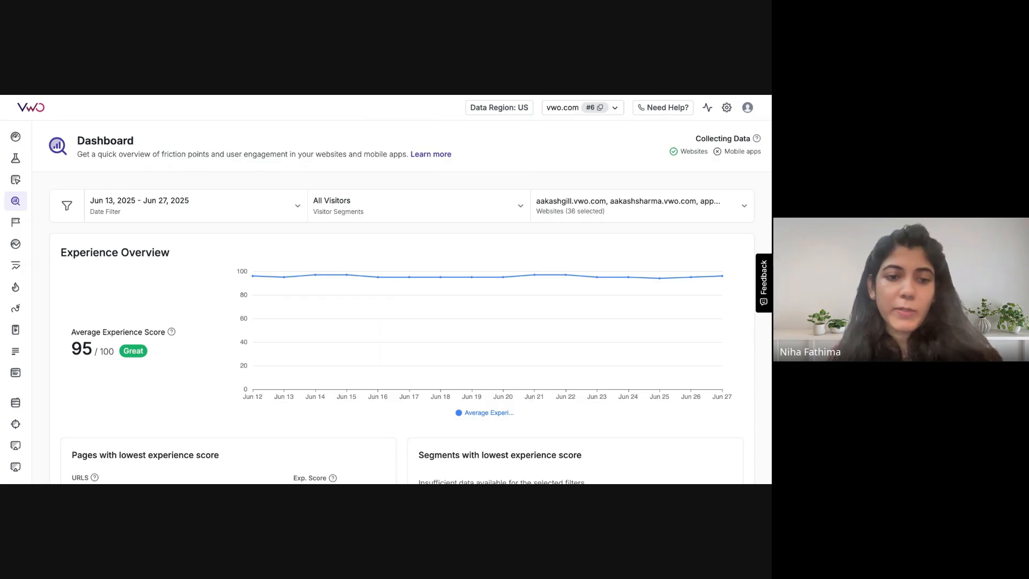
scroll(75, 299, down, 1)
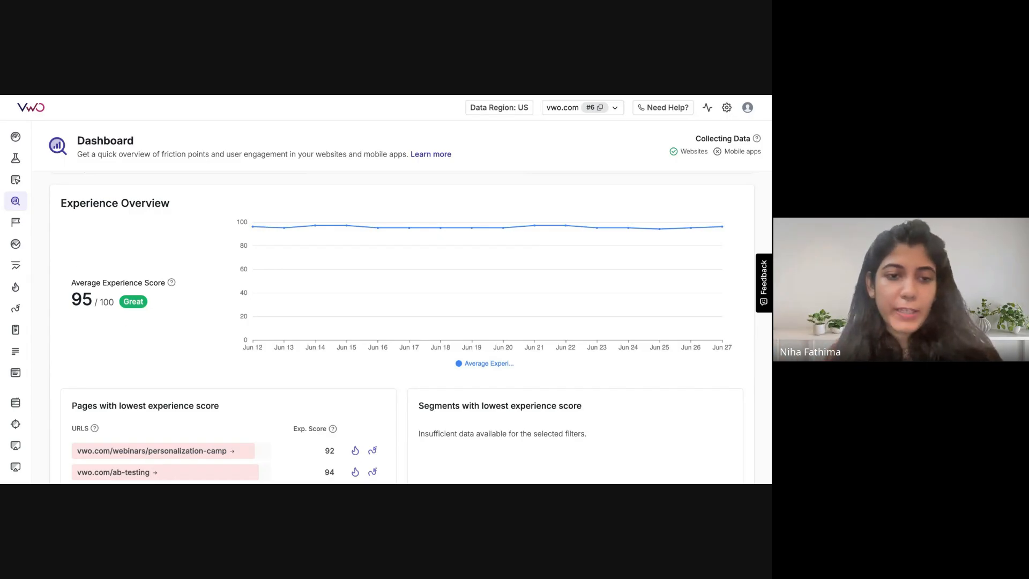
scroll(123, 363, down, 4)
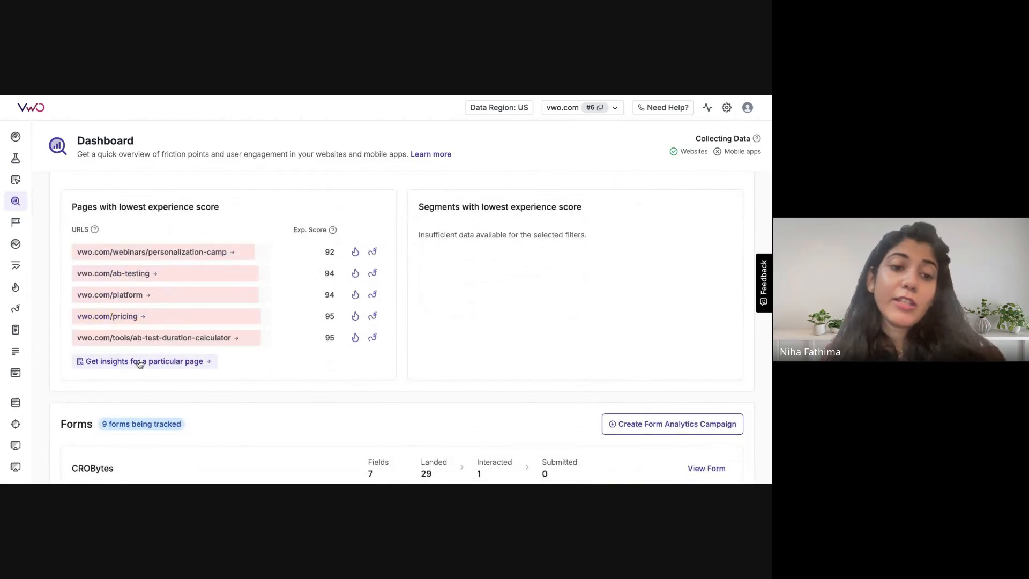
click(139, 362)
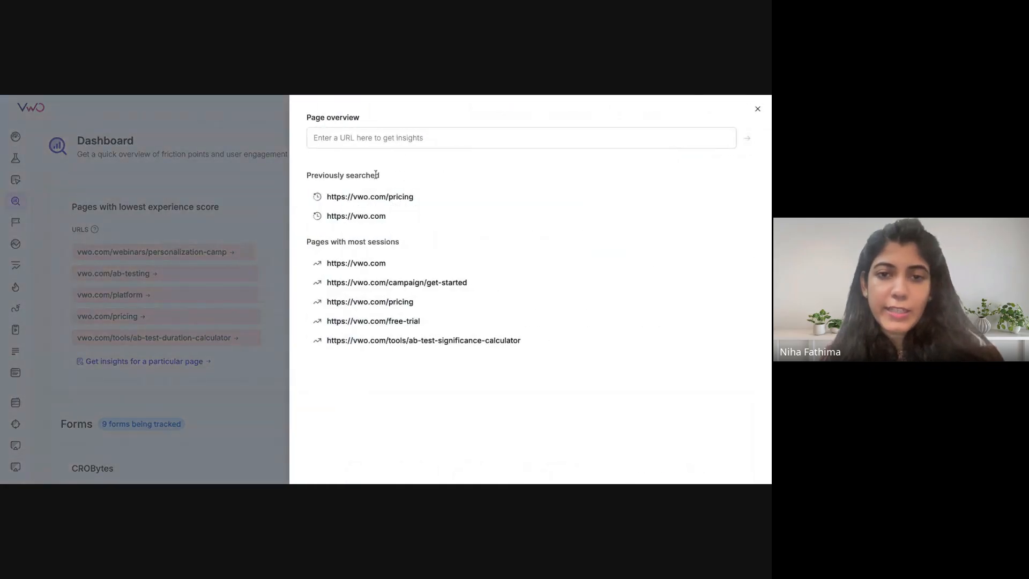
click(355, 221)
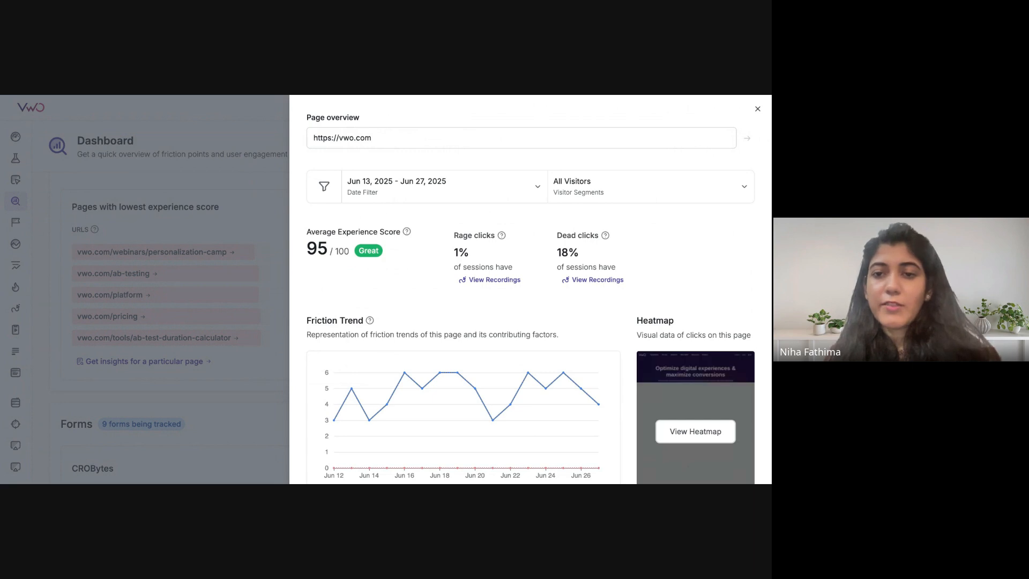
drag(454, 235, 516, 270)
drag(618, 267, 552, 237)
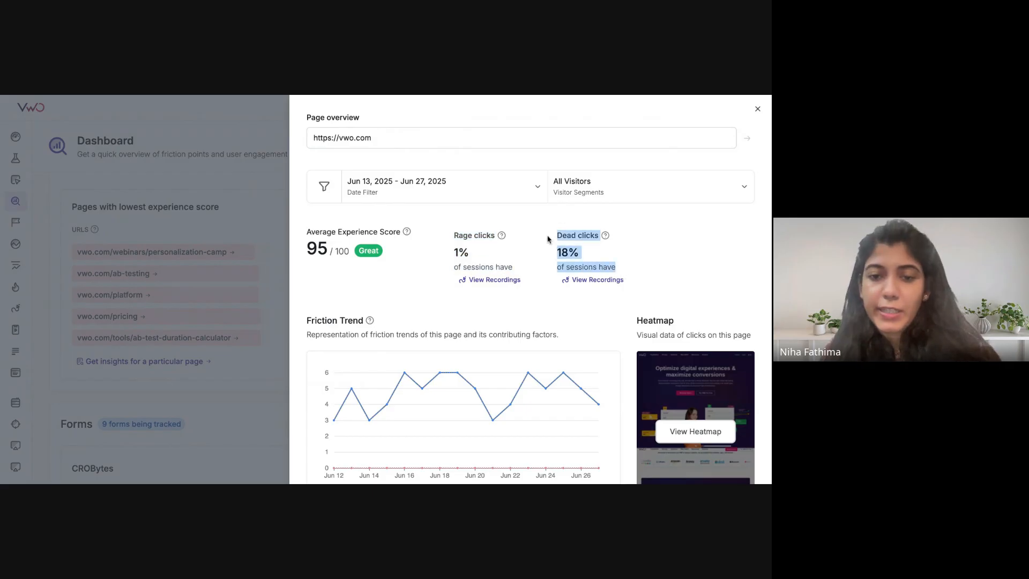
scroll(548, 237, down, 2)
mouse_move(352, 292)
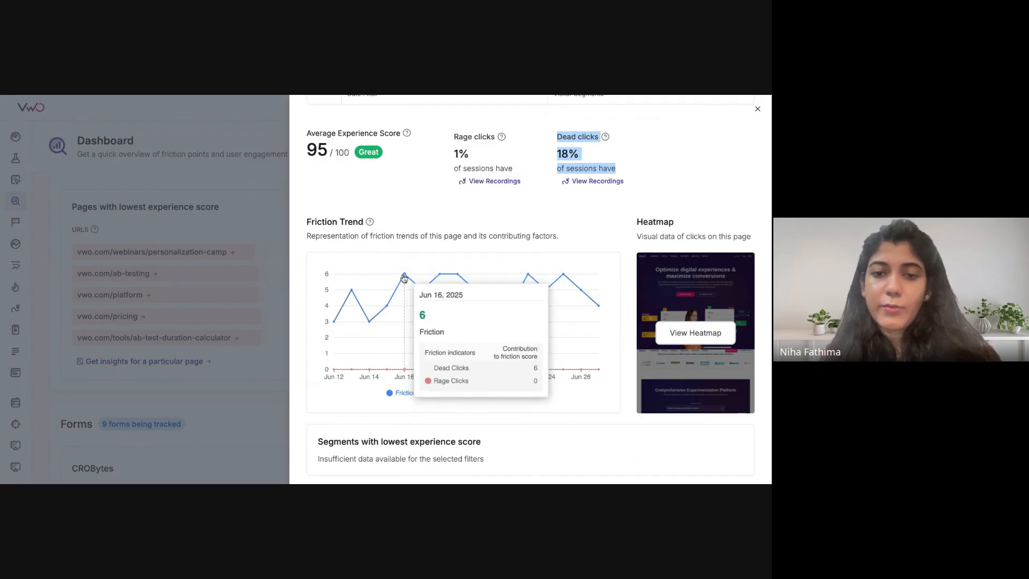
scroll(401, 282, down, 2)
scroll(404, 278, up, 1)
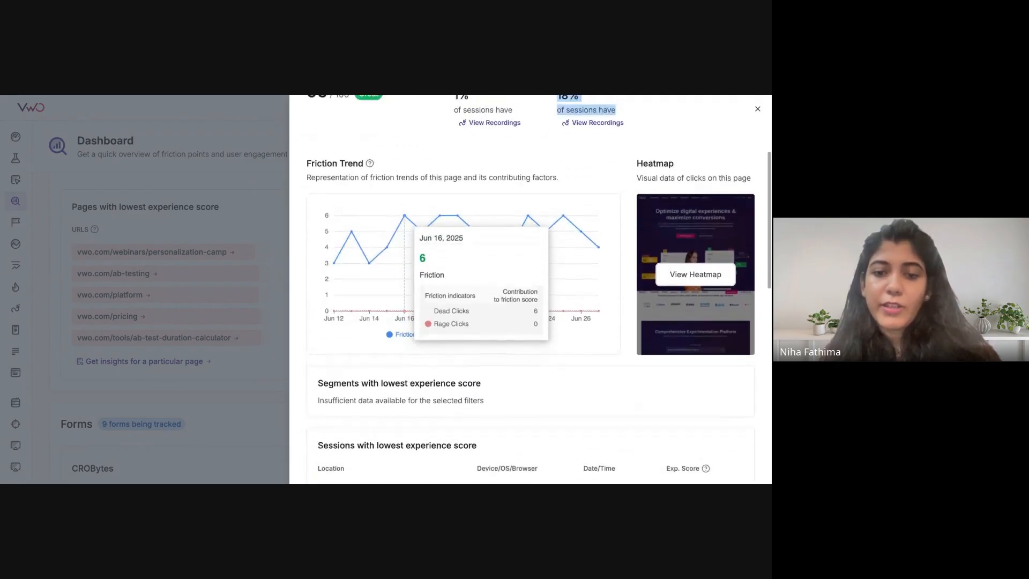
Review the page's lowest-scoring sessions, elements with most dead clicks and page errors, and close the page overview
scroll(404, 278, down, 5)
scroll(404, 278, down, 5)
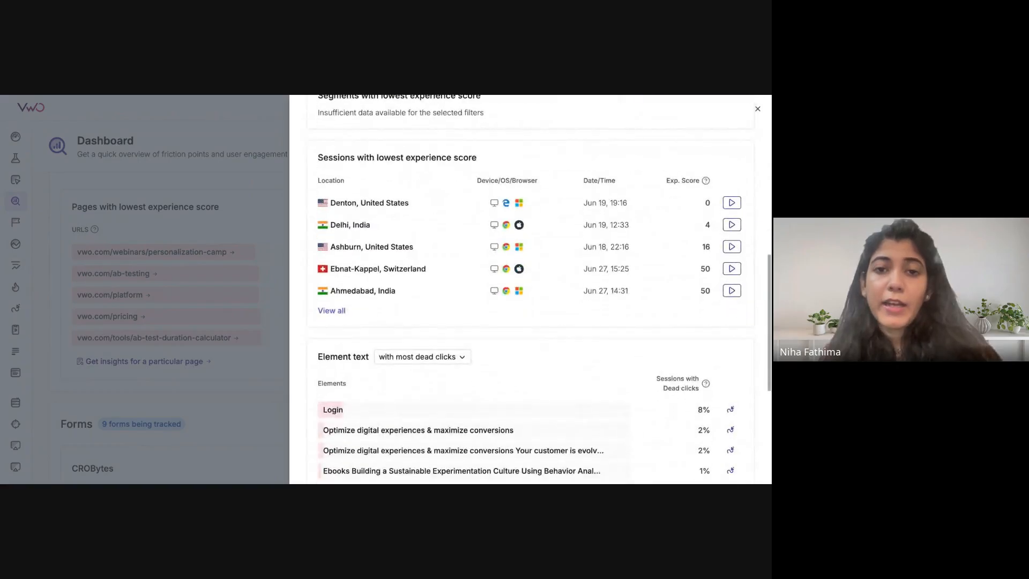
drag(318, 282, 398, 283)
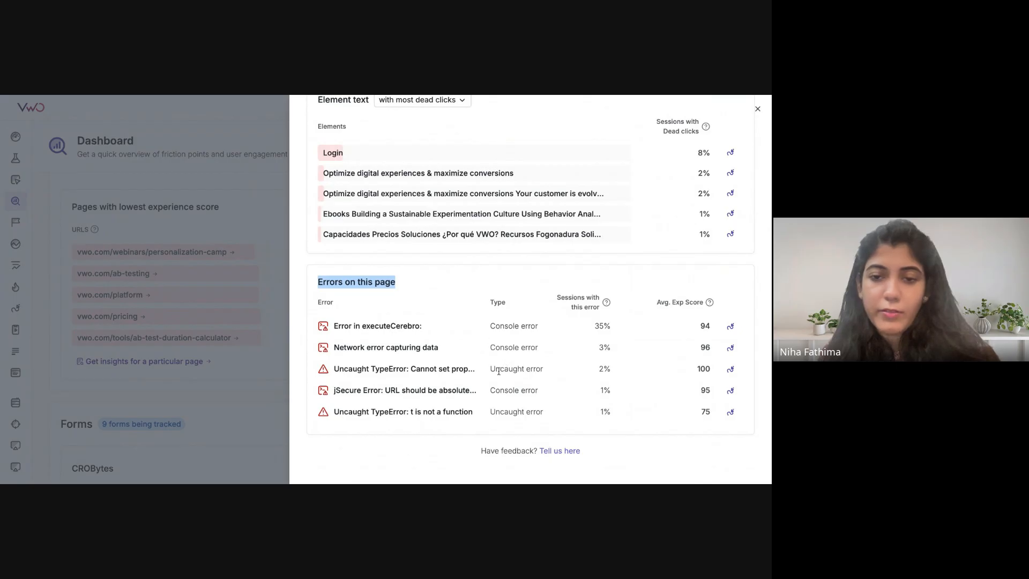
scroll(532, 369, up, 3)
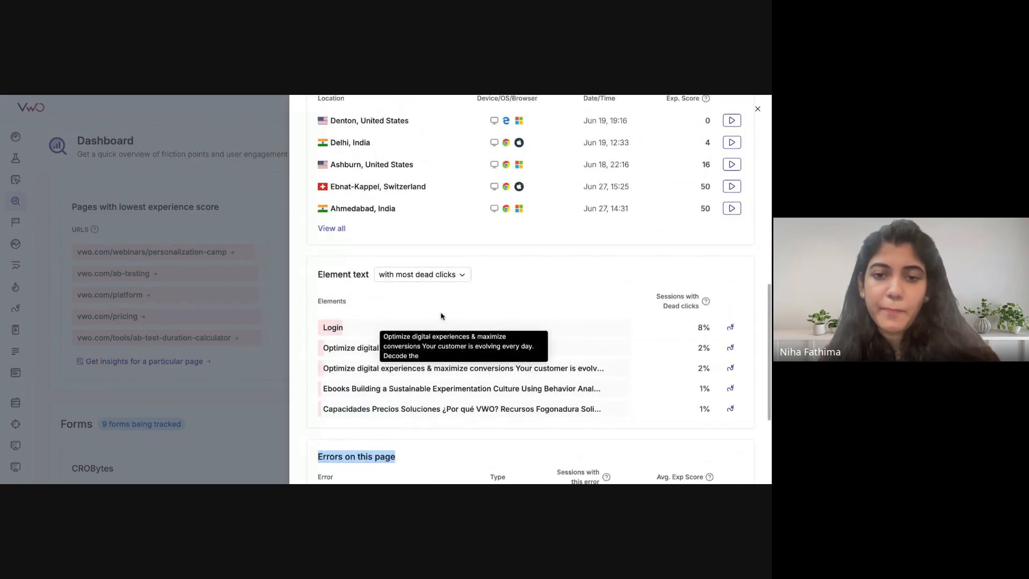
scroll(429, 298, up, 8)
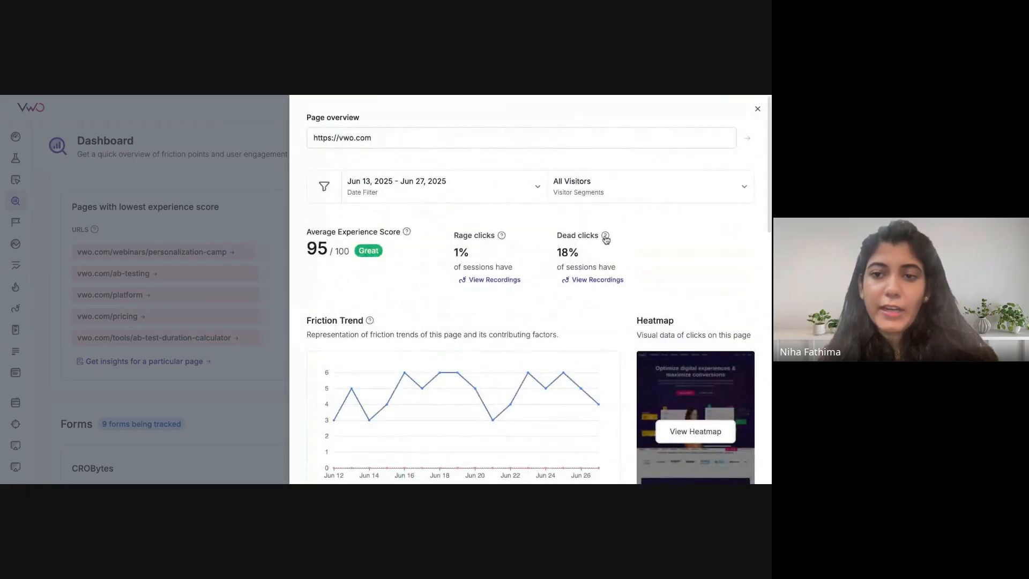
scroll(549, 238, down, 10)
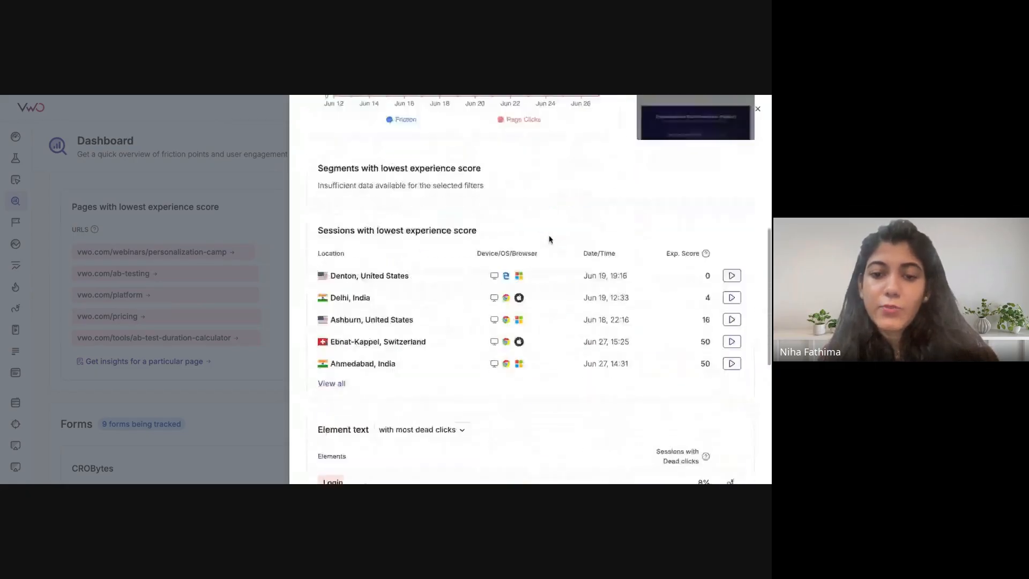
scroll(461, 241, down, 1)
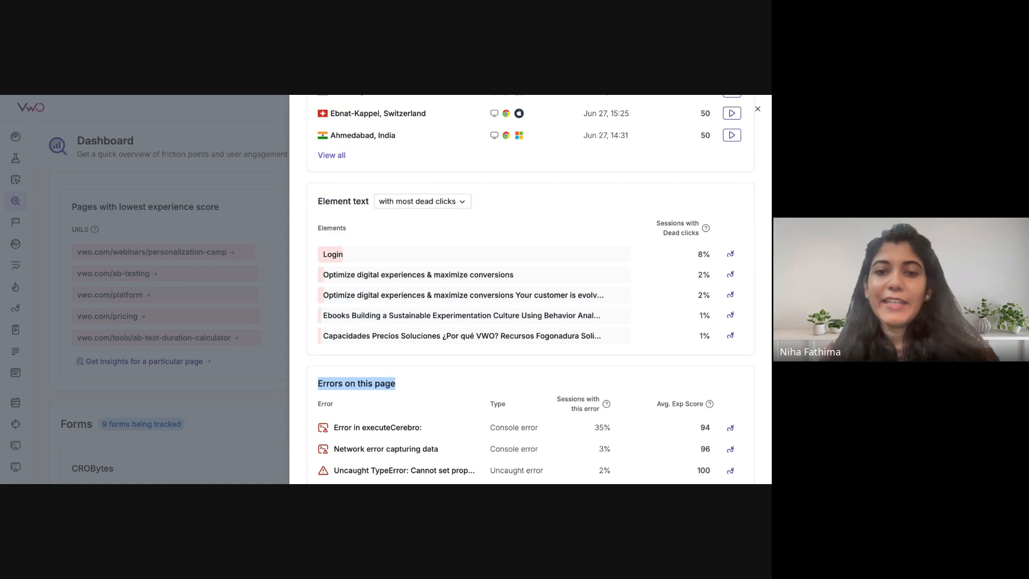
scroll(629, 209, up, 10)
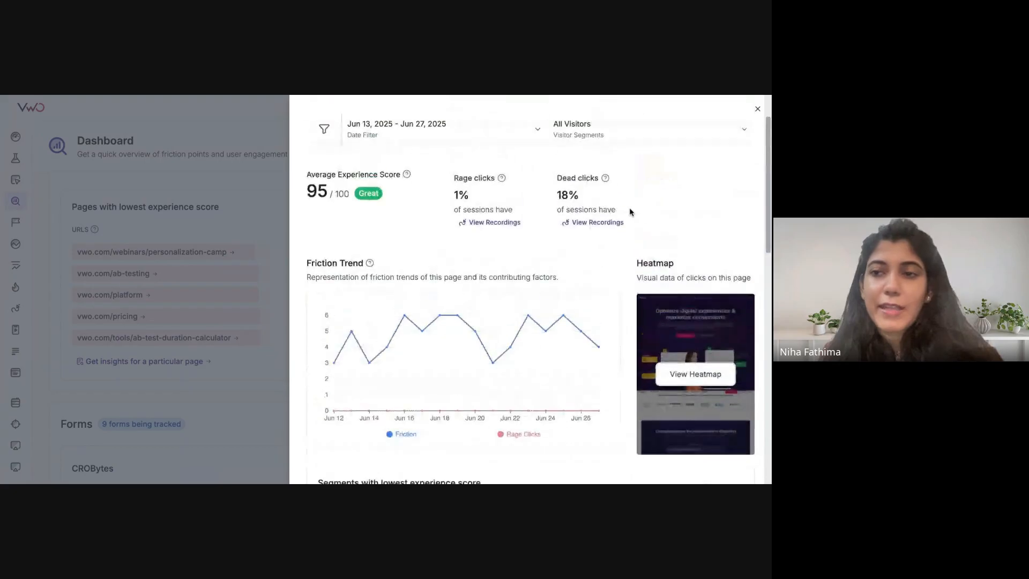
click(757, 109)
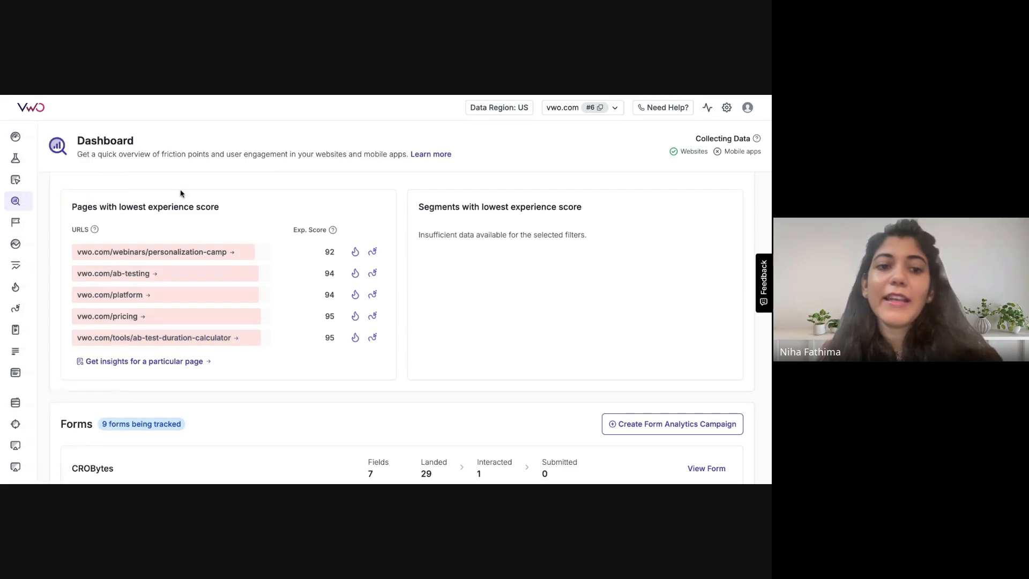
Look through the rest of the Insights dashboard down to the tracked surveys and return to its beginning
scroll(167, 206, up, 2)
scroll(167, 206, down, 10)
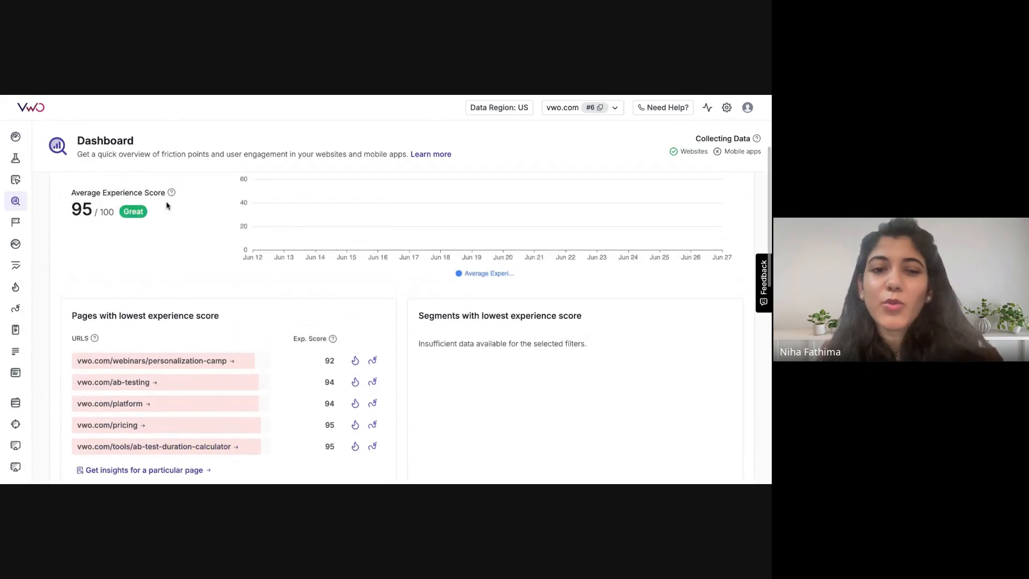
scroll(401, 328, down, 2)
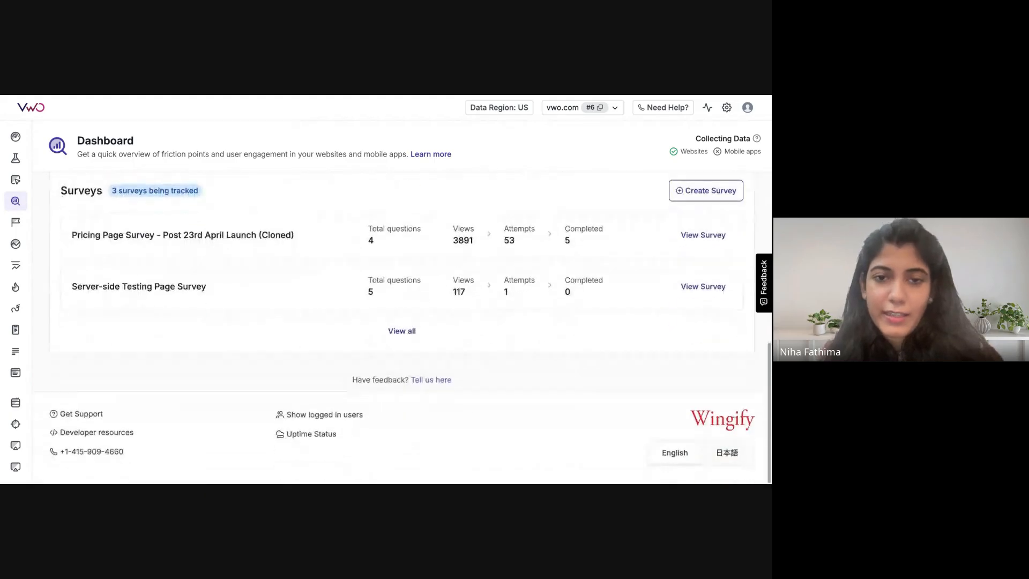
scroll(401, 328, up, 15)
Go back to the list of metric reports
mouse_move(1, 270)
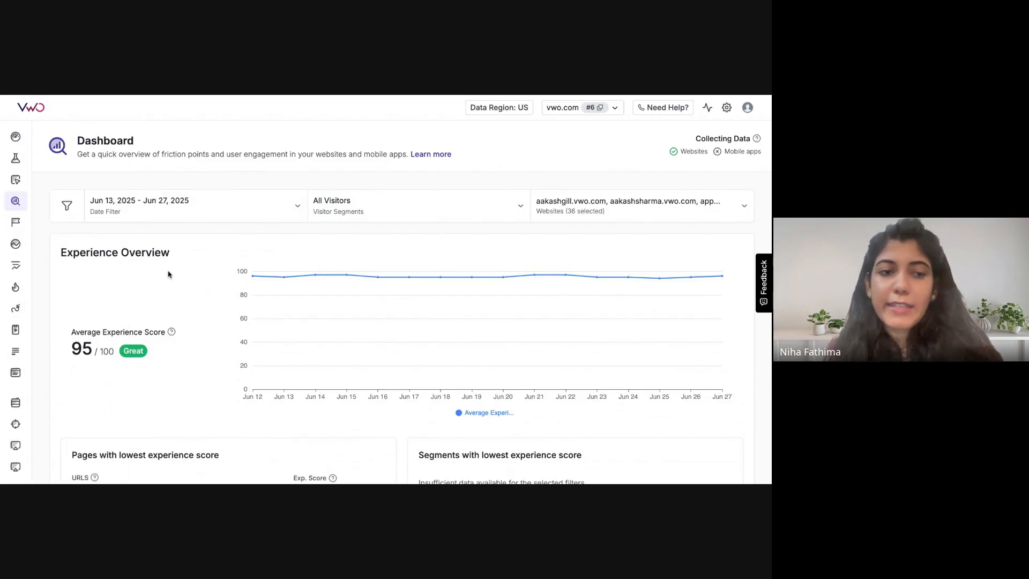
mouse_move(24, 247)
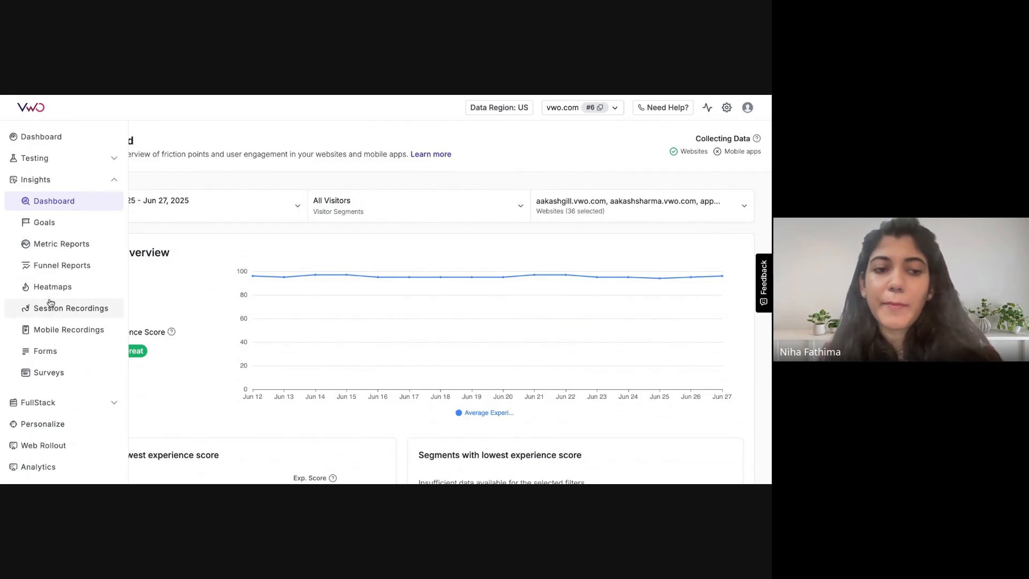
click(52, 246)
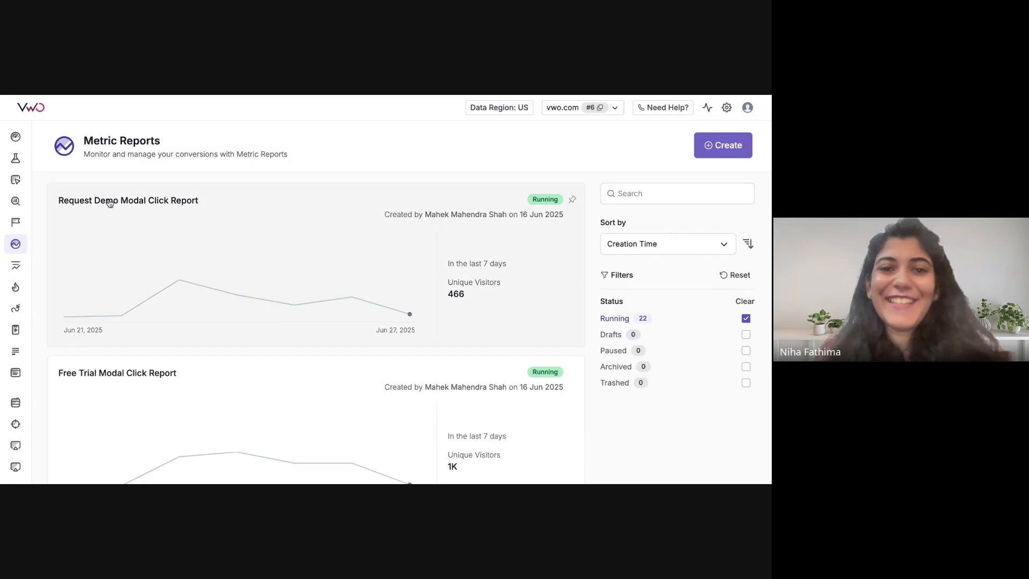
mouse_move(27, 251)
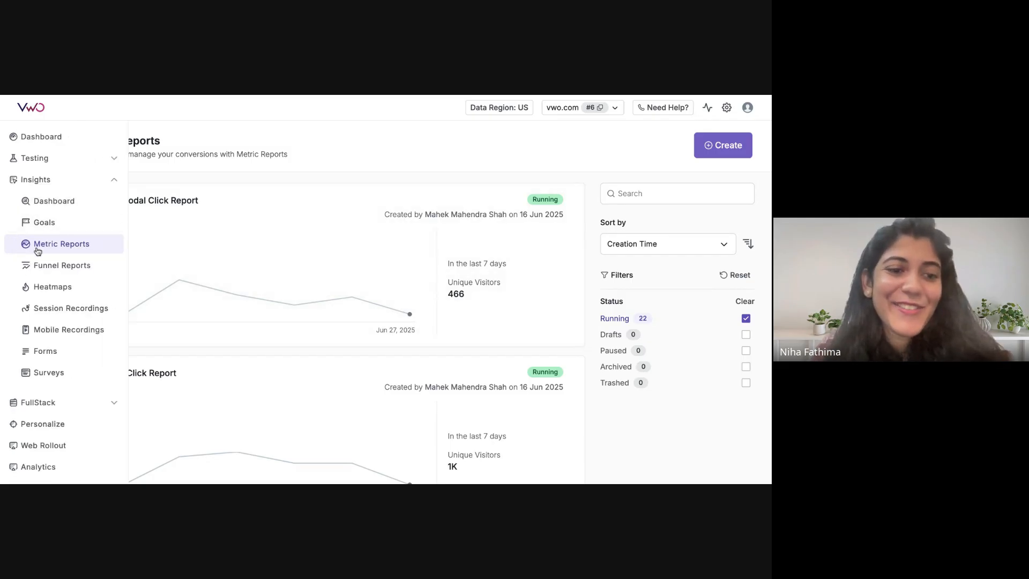
click(60, 271)
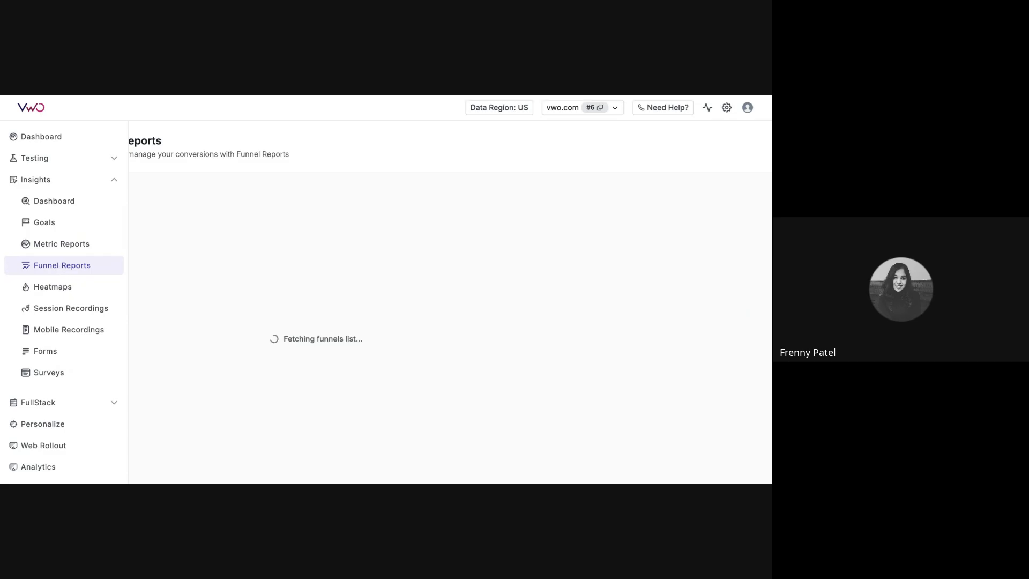
click(69, 243)
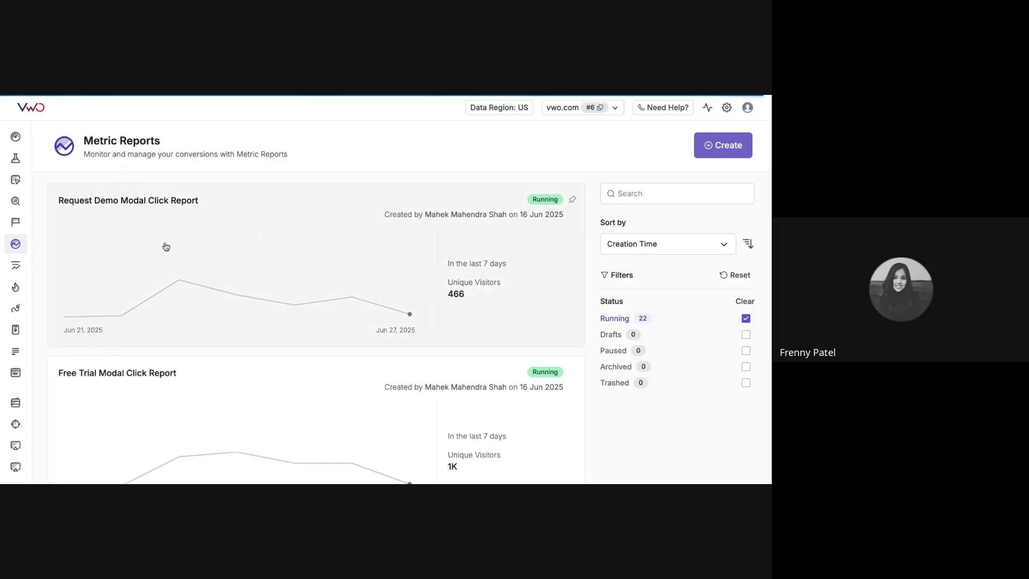
Open the Request Demo Modal Click Report, view its form for emailing the report and dismiss the form without sending
click(171, 208)
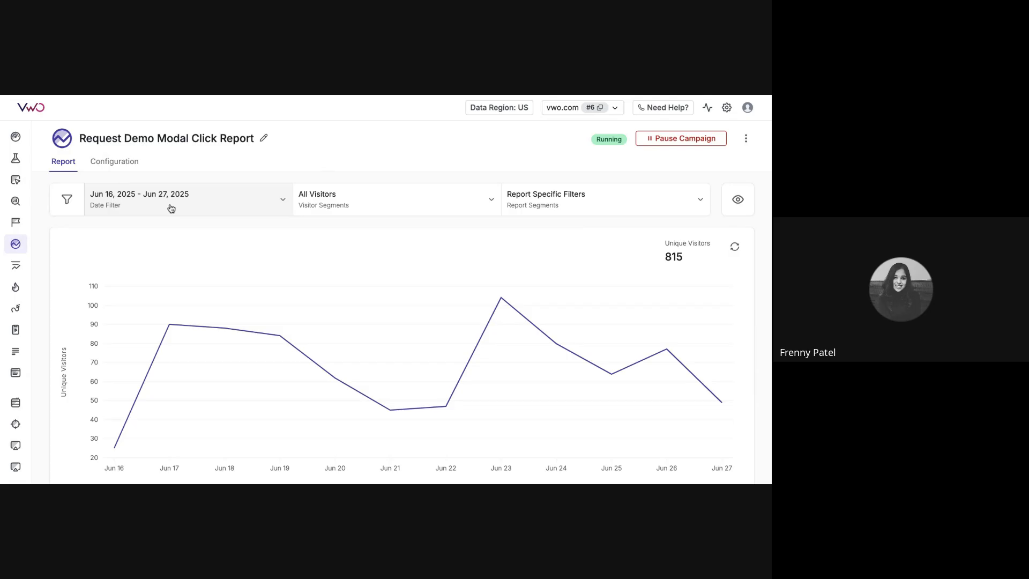
click(746, 139)
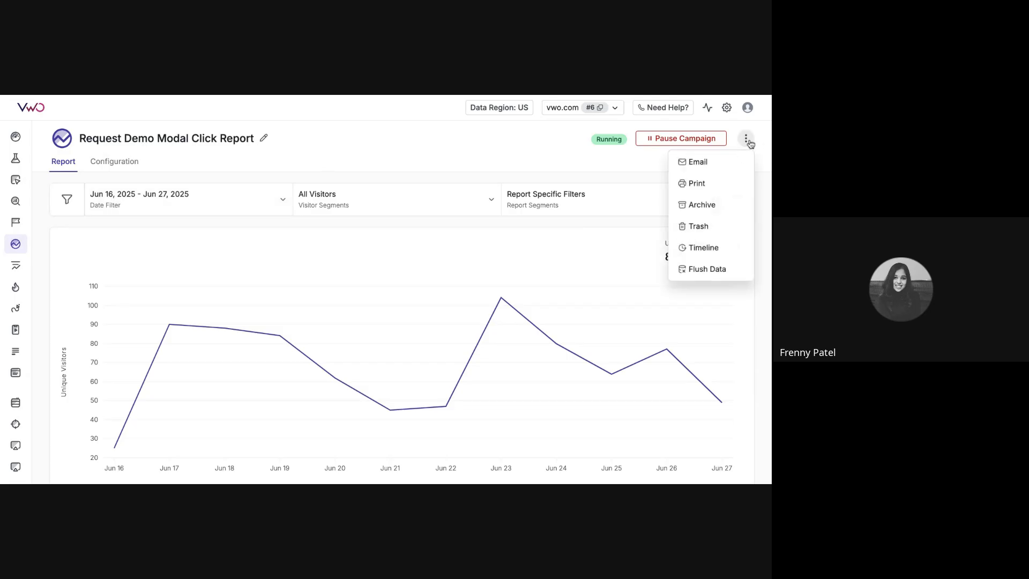
click(694, 161)
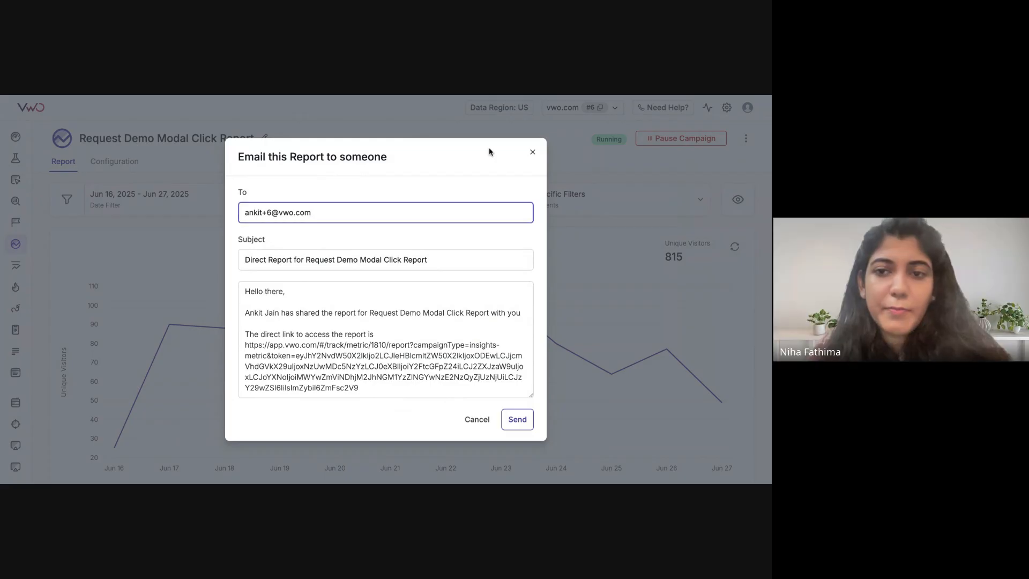
click(528, 155)
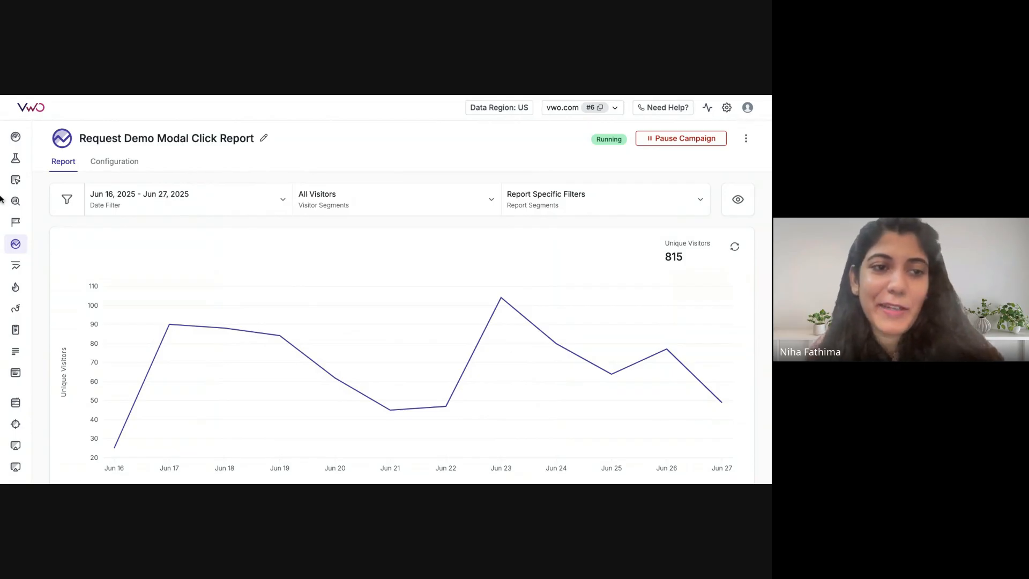
Open the list of funnel reports
mouse_move(43, 252)
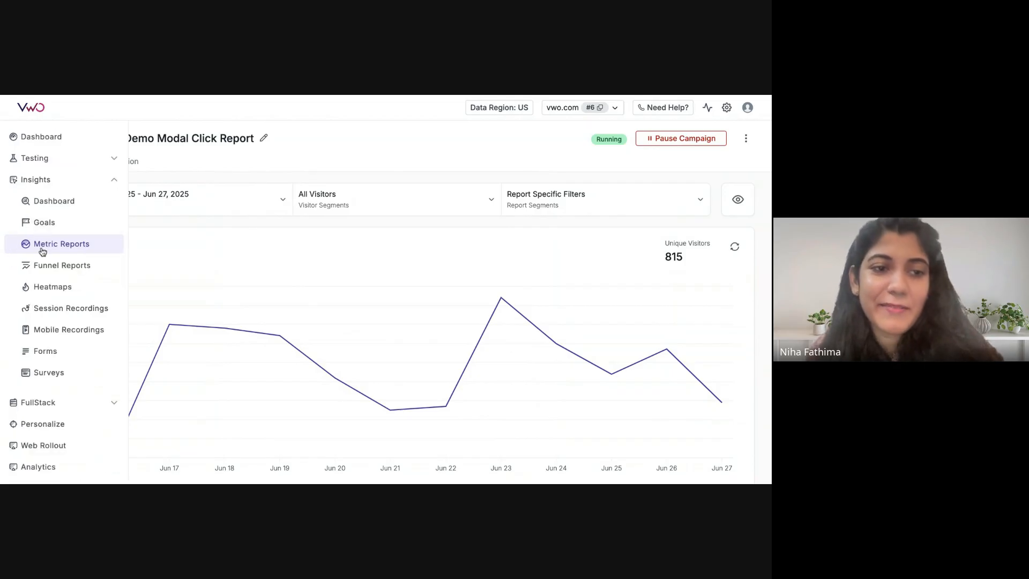
click(75, 269)
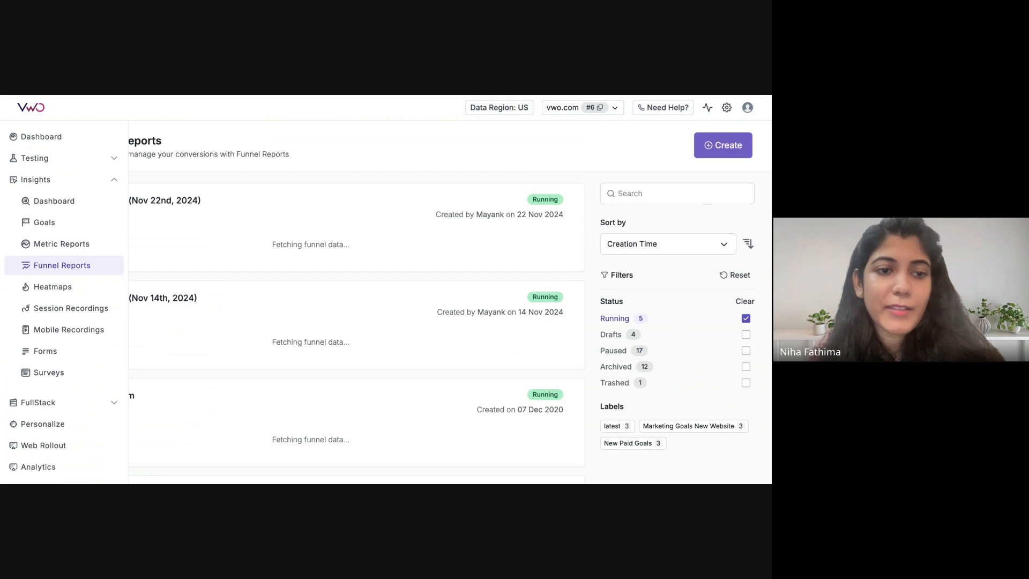
Open the account settings and expand the Subscription & Invoices section
click(727, 107)
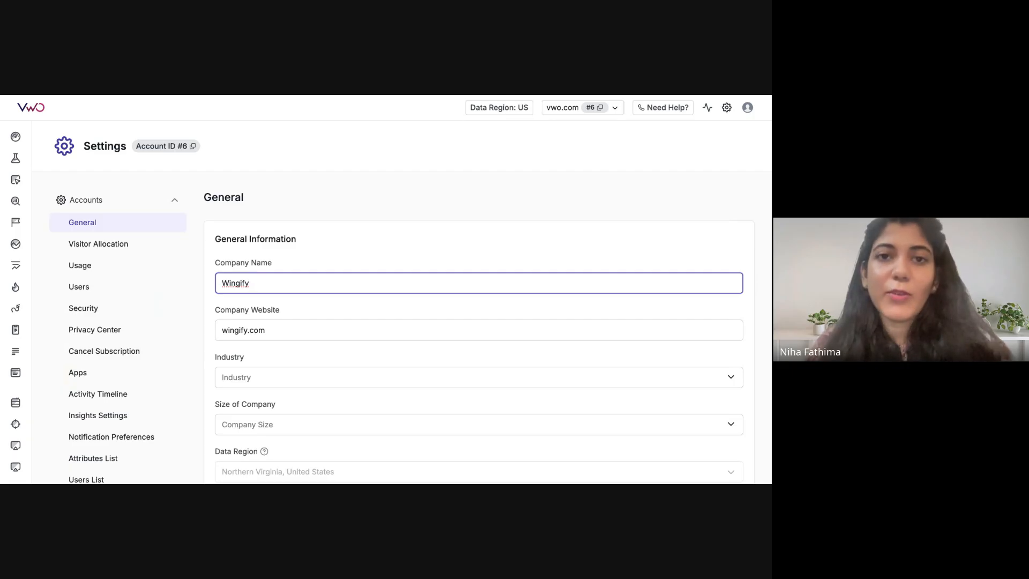
click(718, 97)
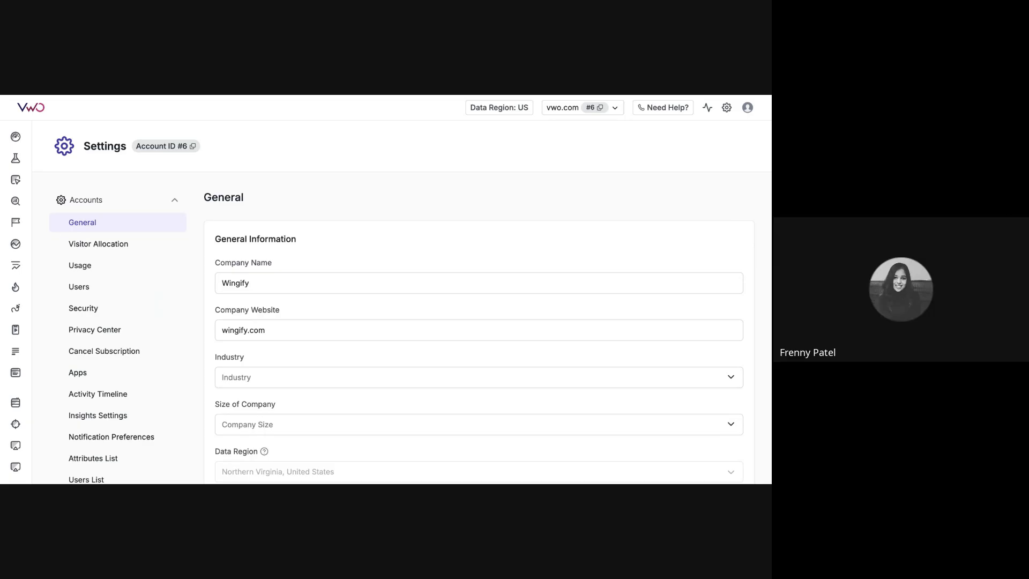
scroll(161, 439, down, 5)
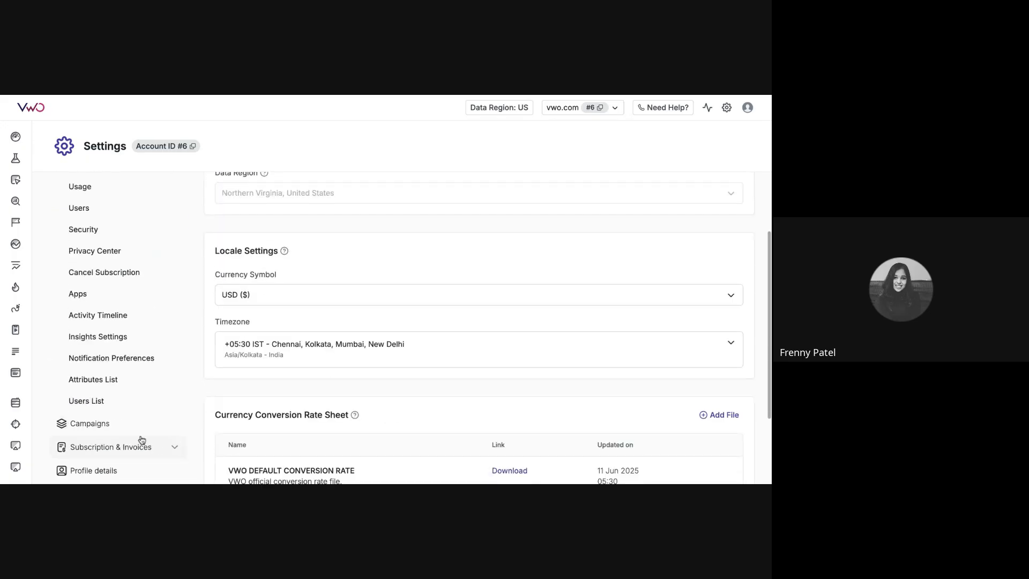
scroll(137, 418, down, 2)
click(132, 381)
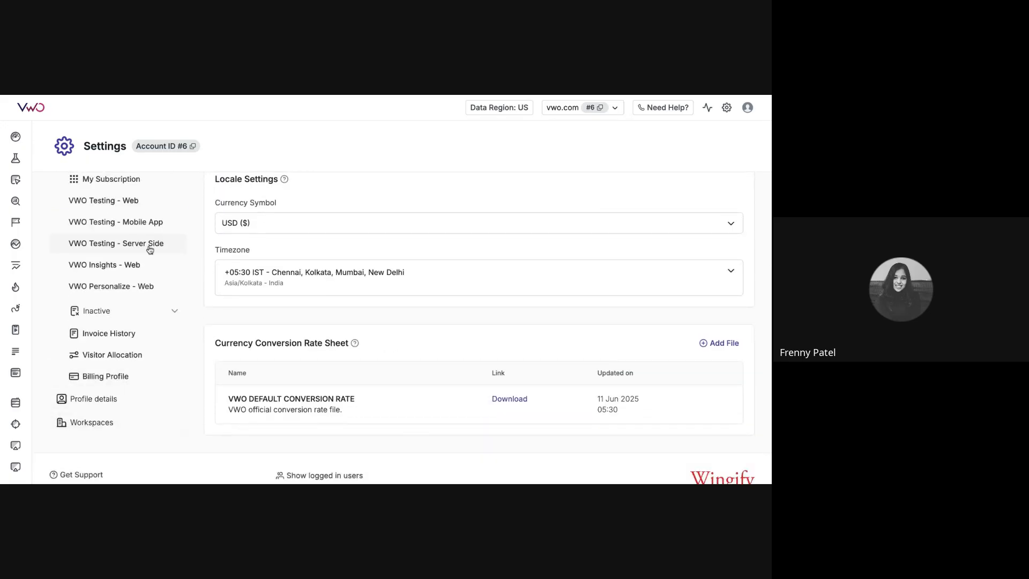
Open the VWO Insights - Web subscription and highlight its sampled MTU consumption
scroll(153, 248, up, 1)
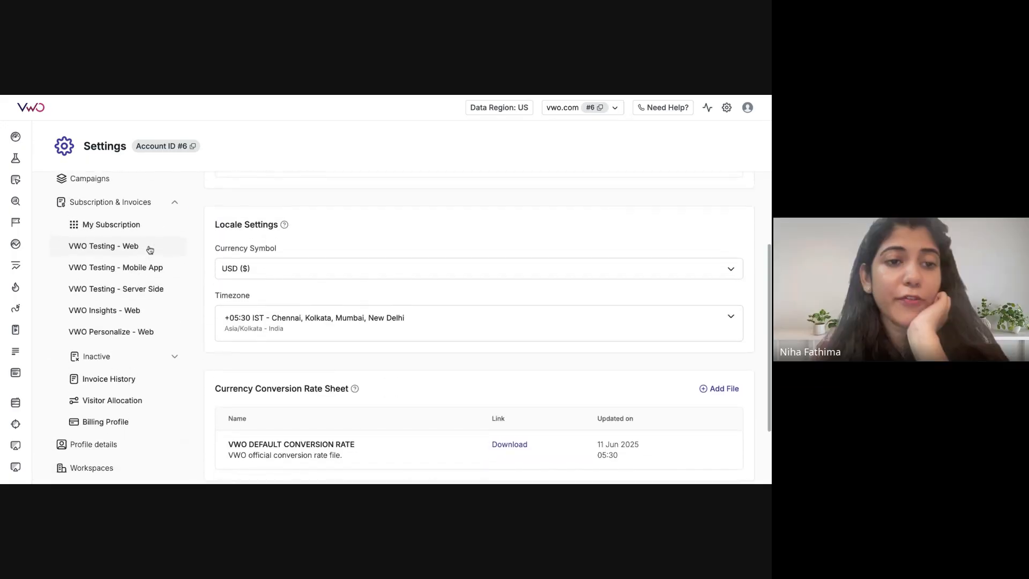
click(104, 310)
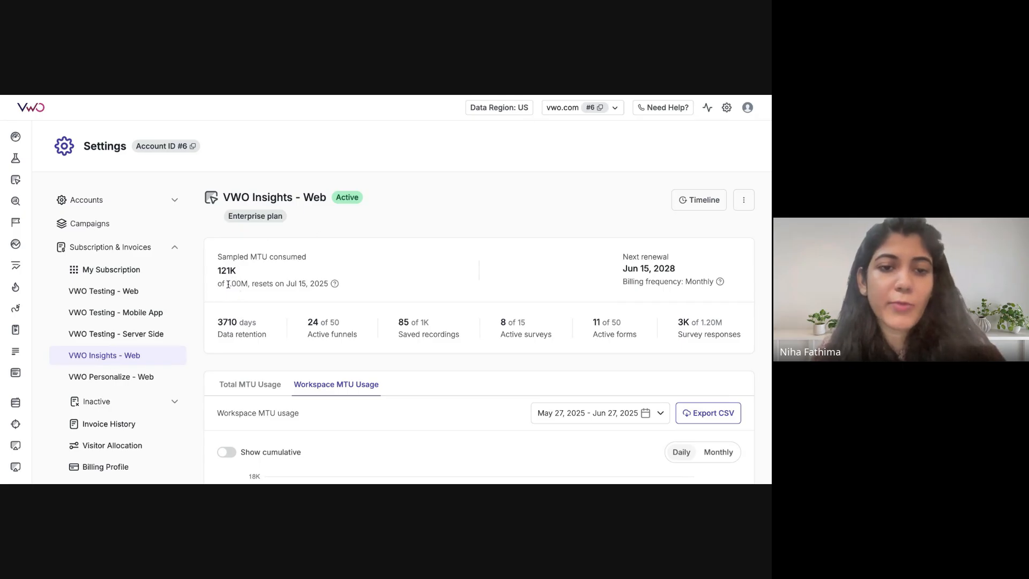
drag(250, 284, 216, 258)
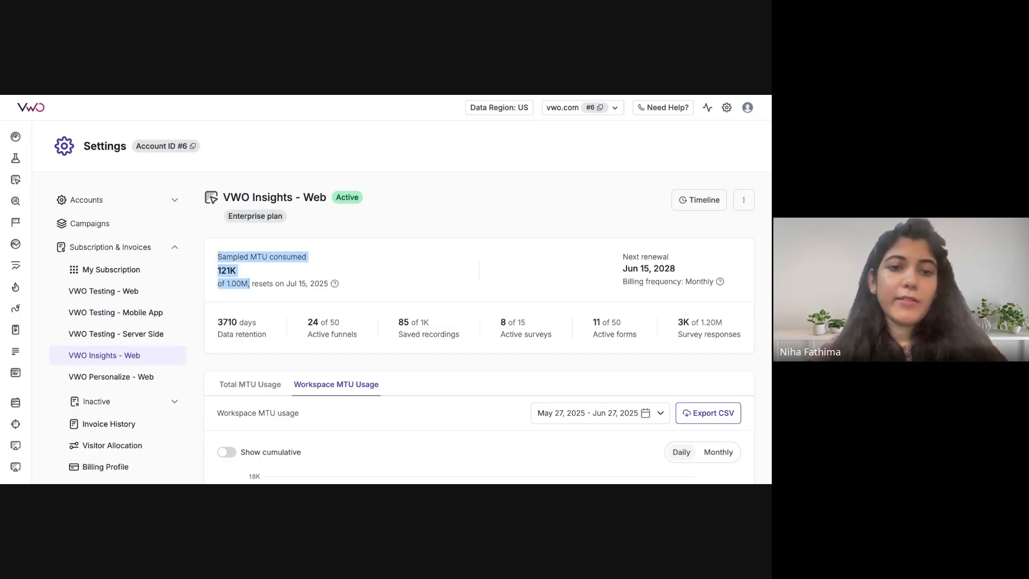
click(232, 97)
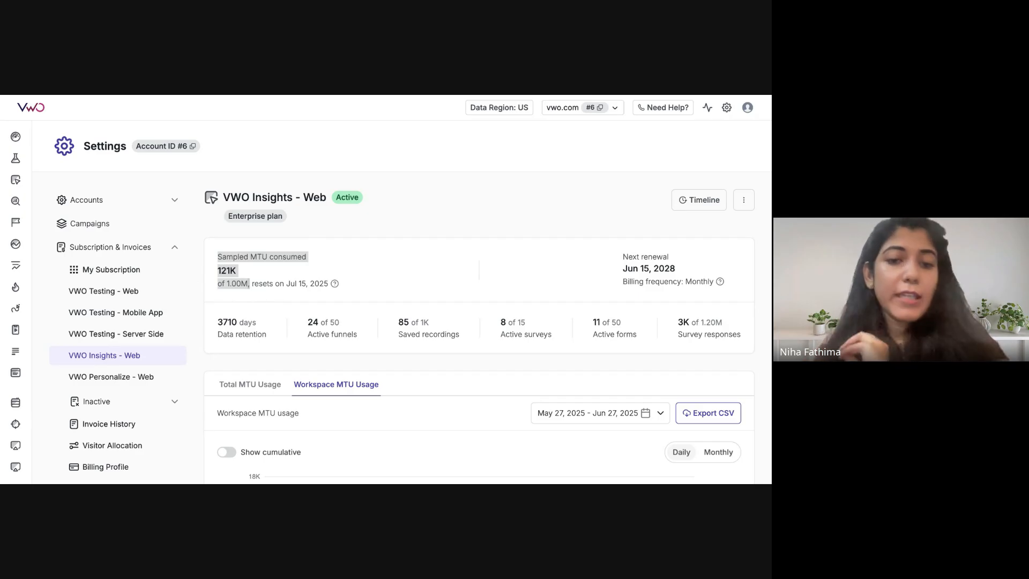
key(super+Tab)
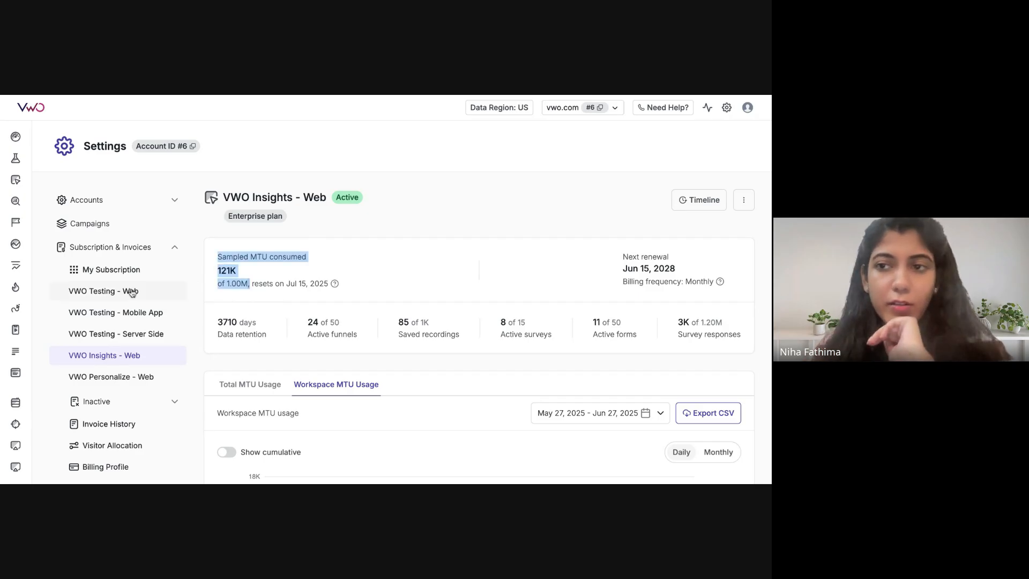
View the subscription's extra options and examine its workspace MTU usage chart and table
click(746, 202)
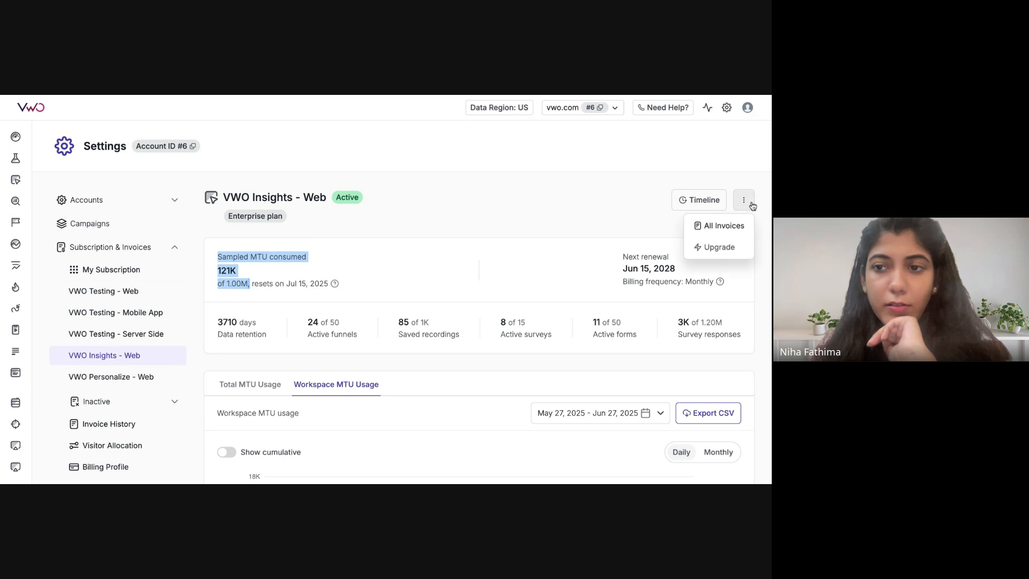
click(752, 206)
scroll(110, 433, down, 3)
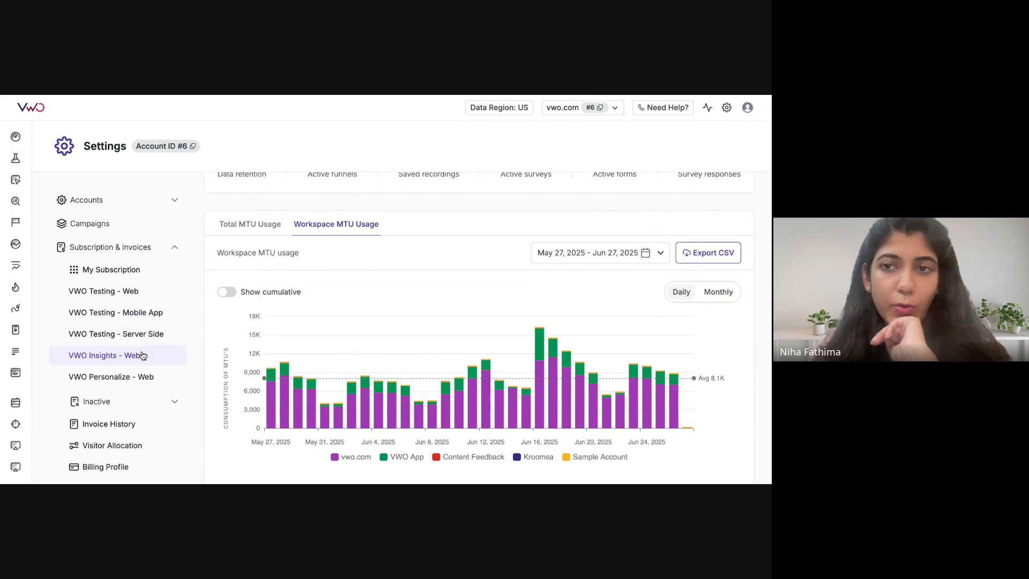
scroll(378, 294, down, 10)
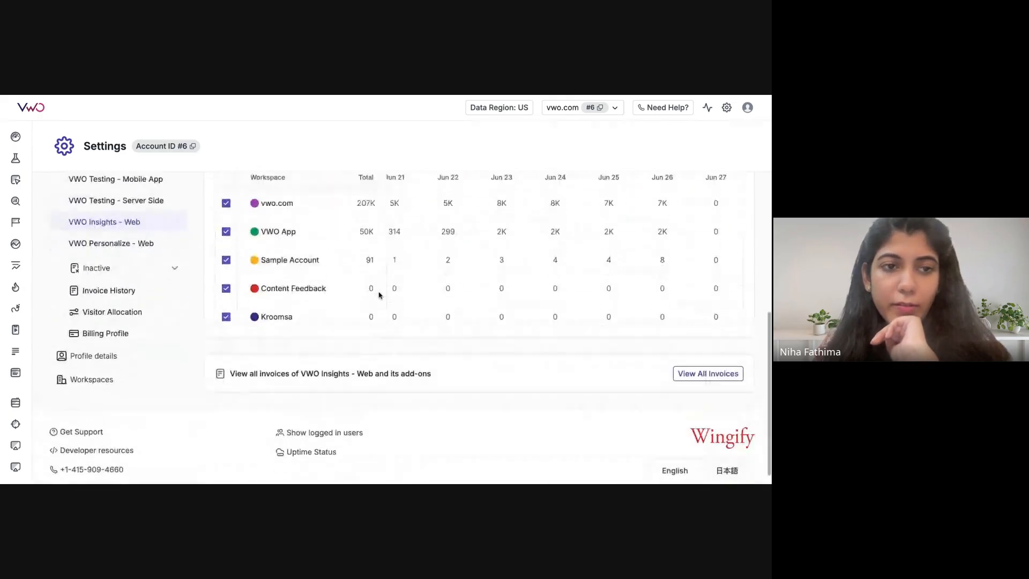
scroll(379, 295, up, 15)
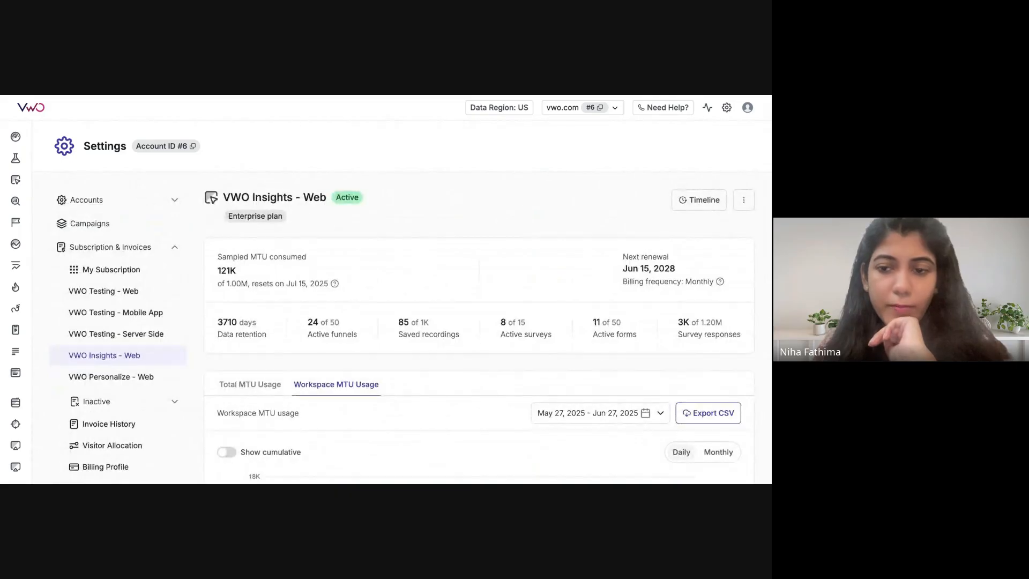
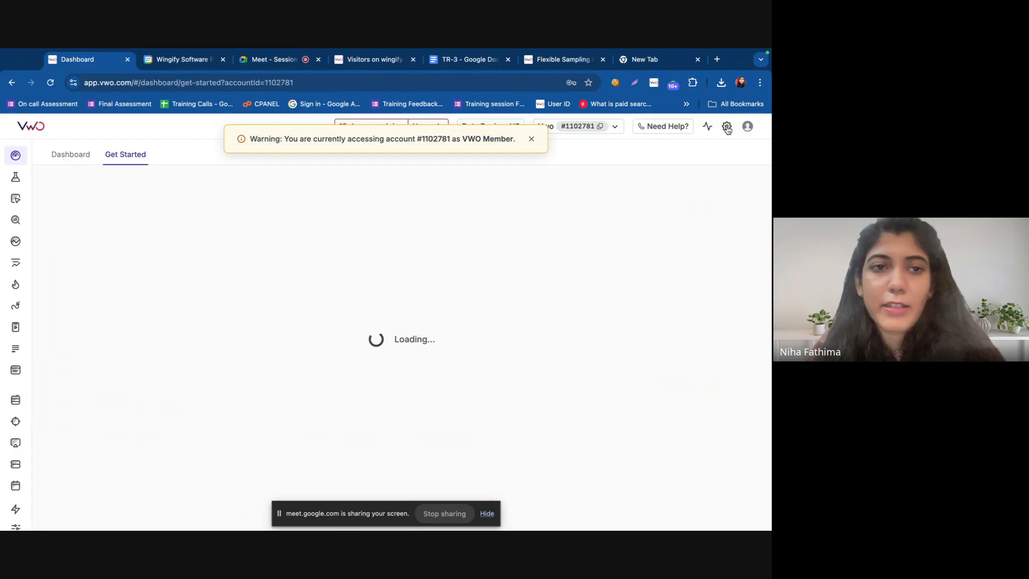
Open the account's Insights Settings and review the sampling options available for the All Traffic group
click(725, 128)
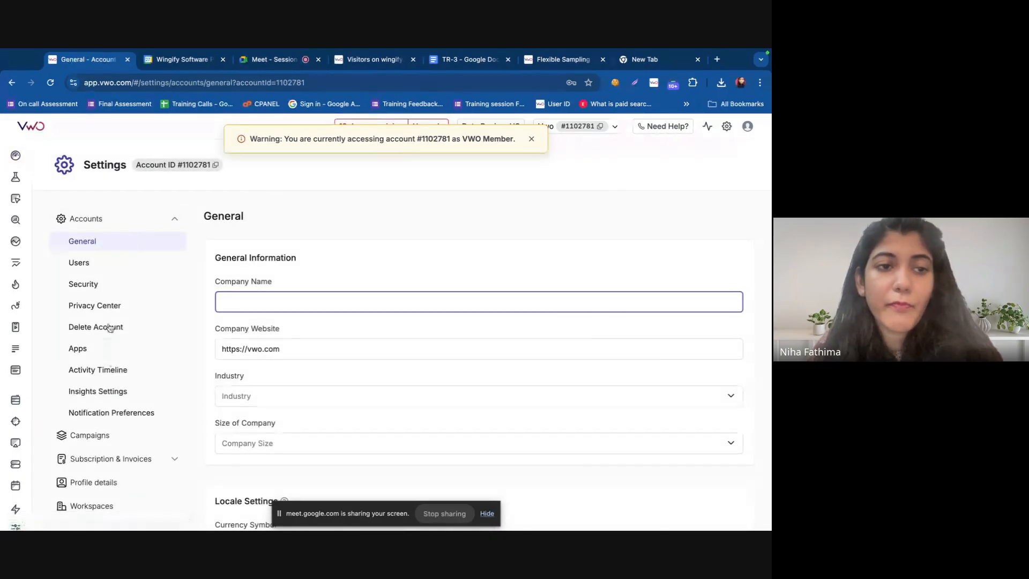
click(104, 397)
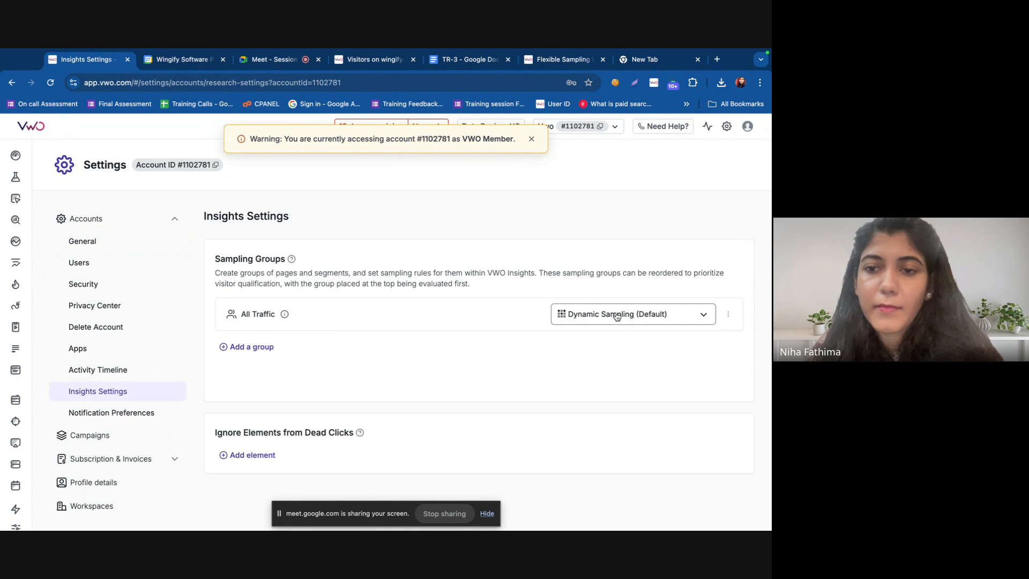
click(588, 316)
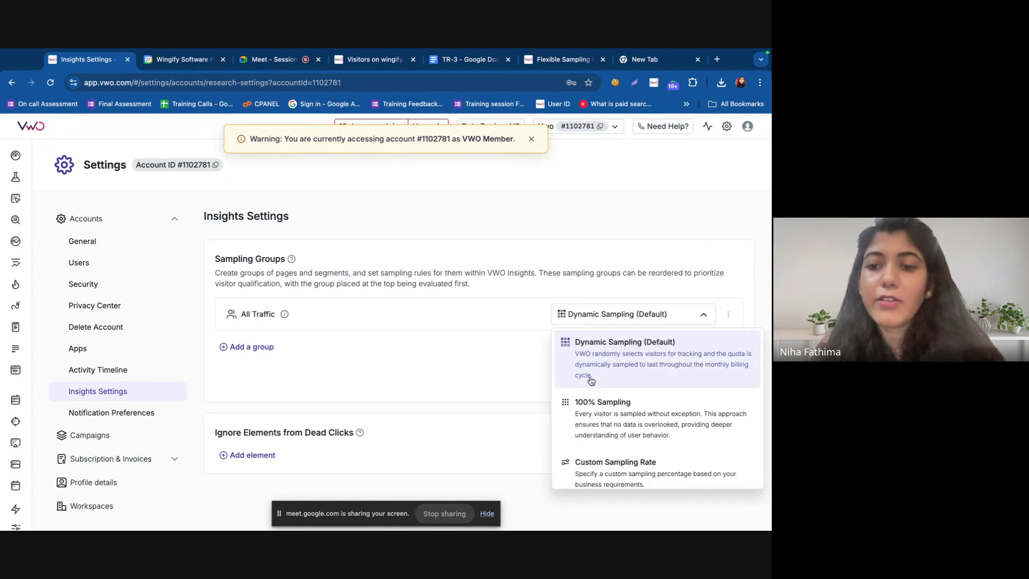
scroll(585, 418, down, 1)
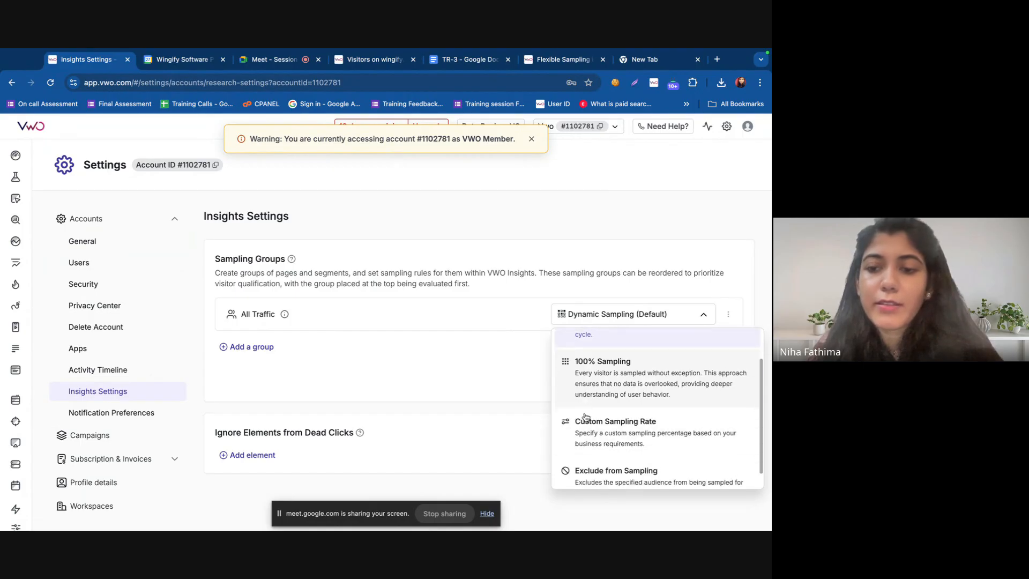
scroll(587, 418, up, 1)
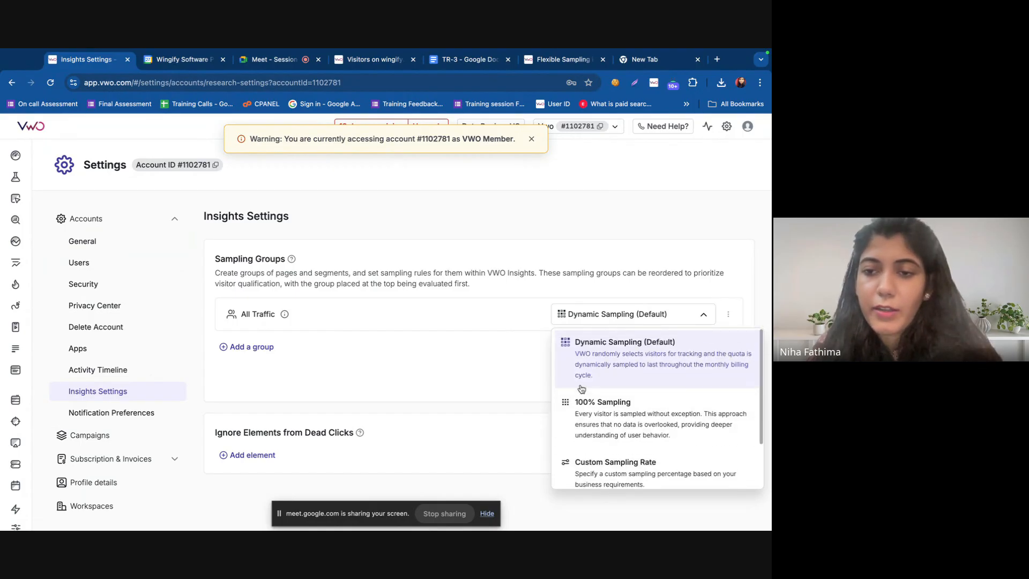
Set the All Traffic group to 100% Sampling and accept the caution about quota usage
click(591, 418)
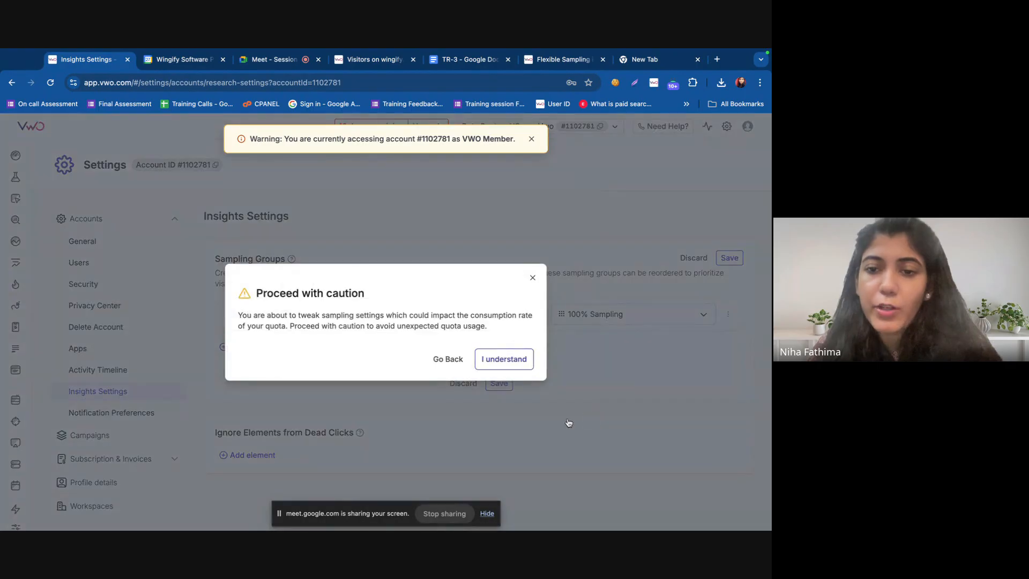
click(532, 277)
click(588, 314)
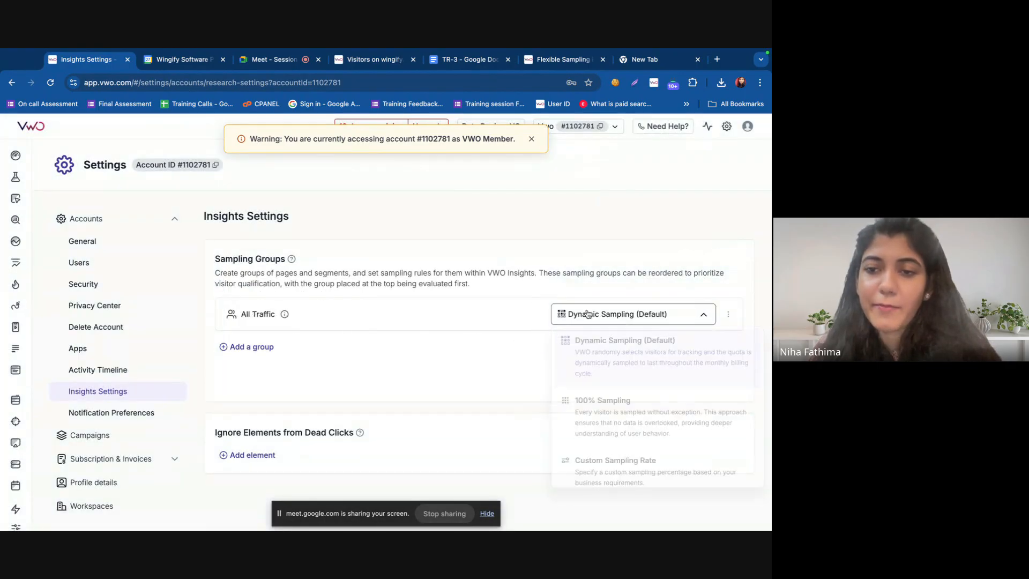
click(576, 432)
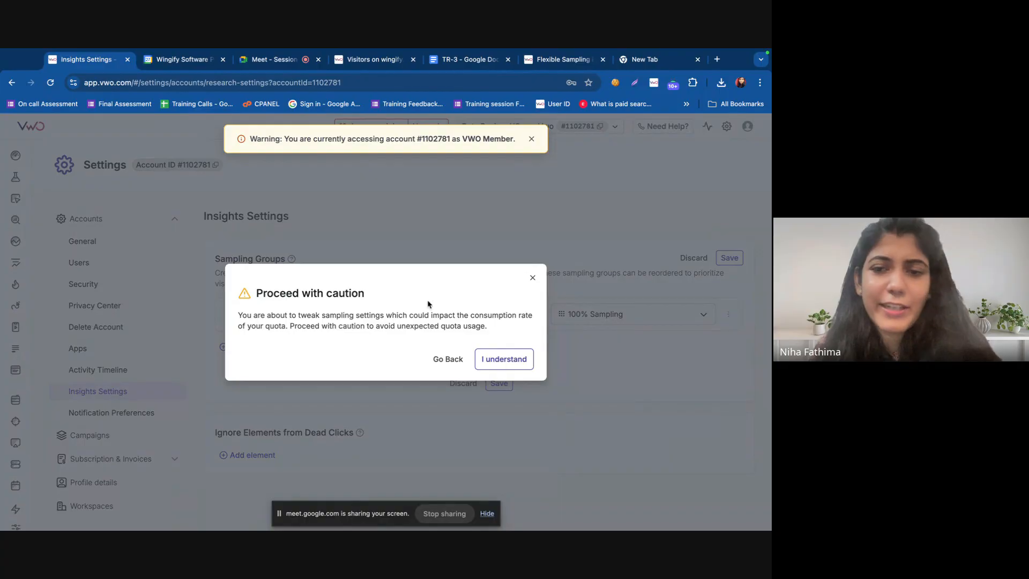
click(498, 360)
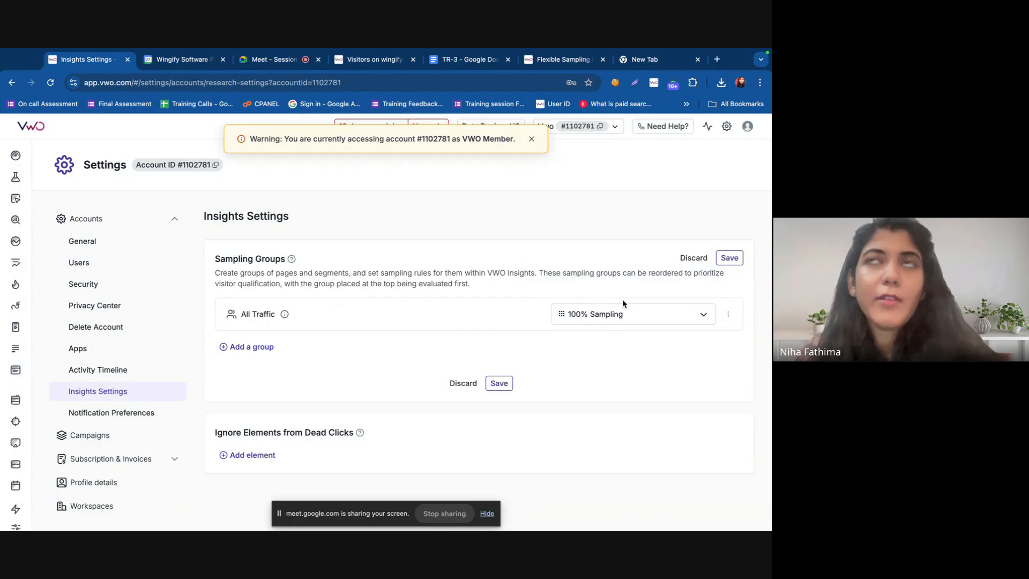
Switch to the Google Meet call, close its in-call messages and return to the Insights Settings
click(258, 56)
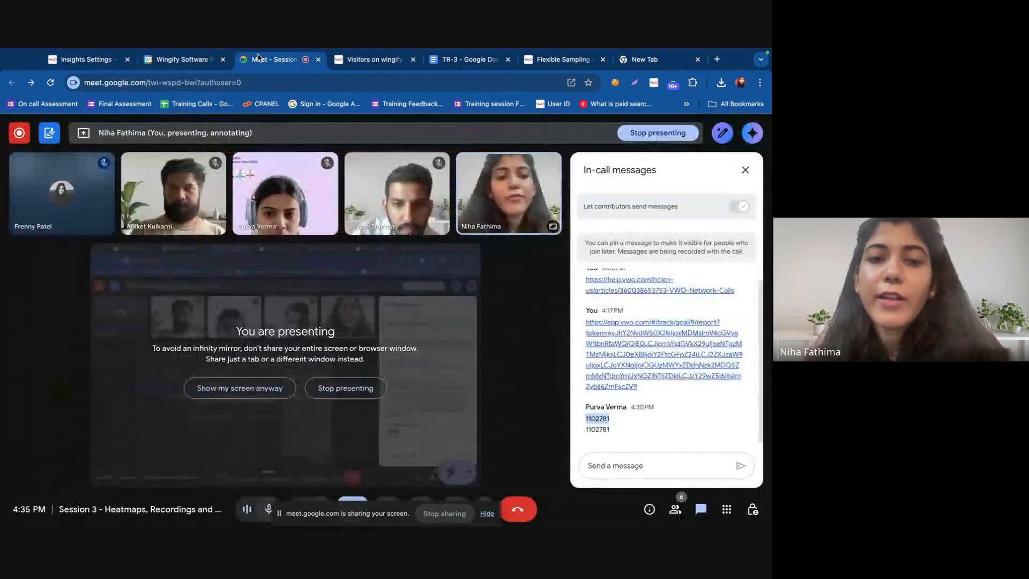
click(109, 60)
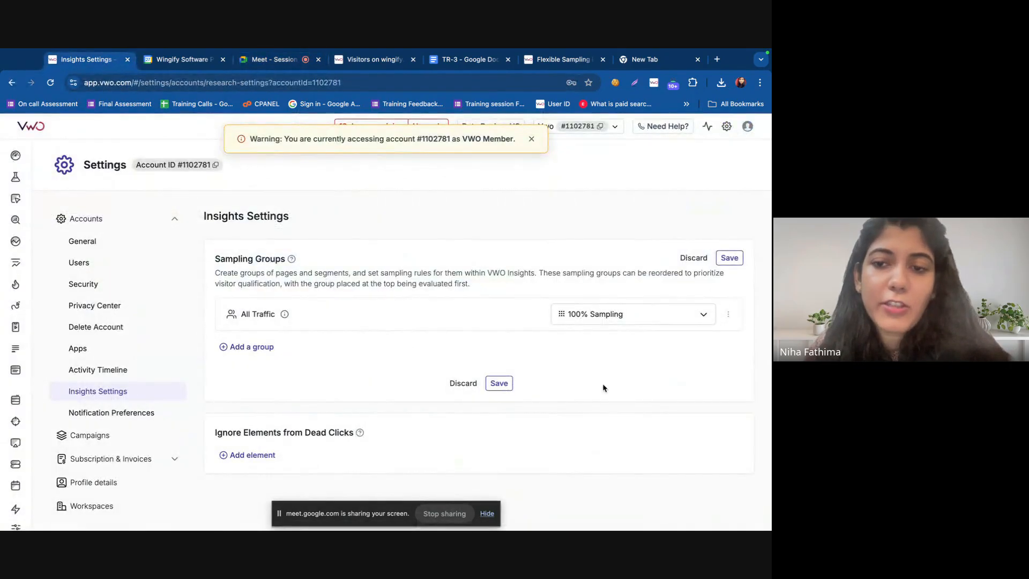
click(273, 60)
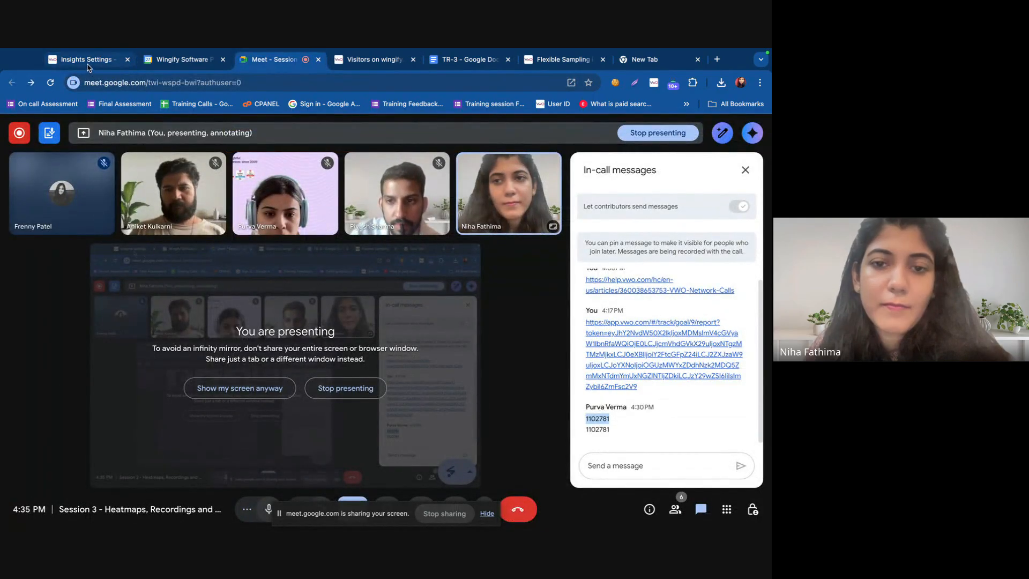
click(88, 60)
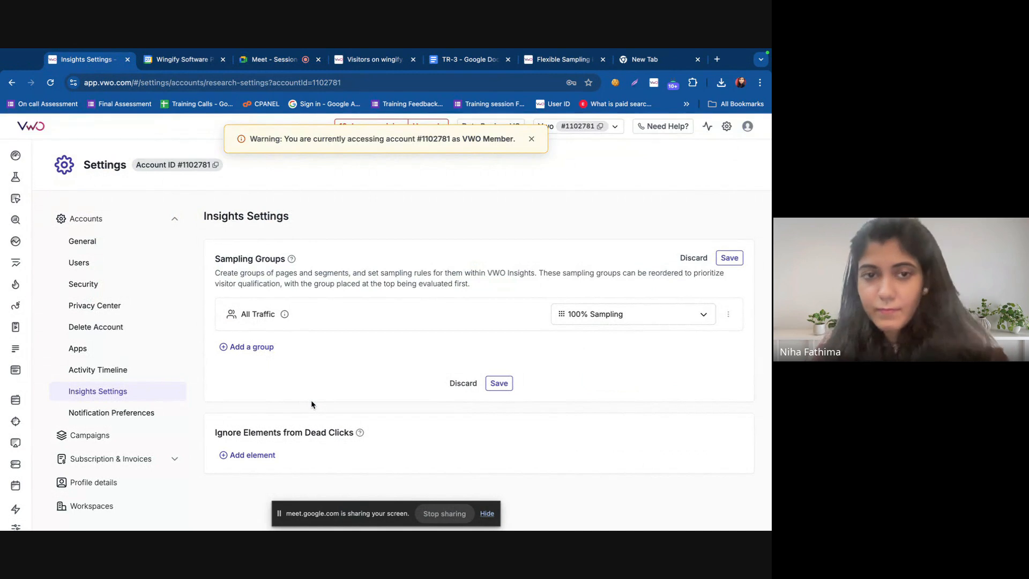
click(278, 61)
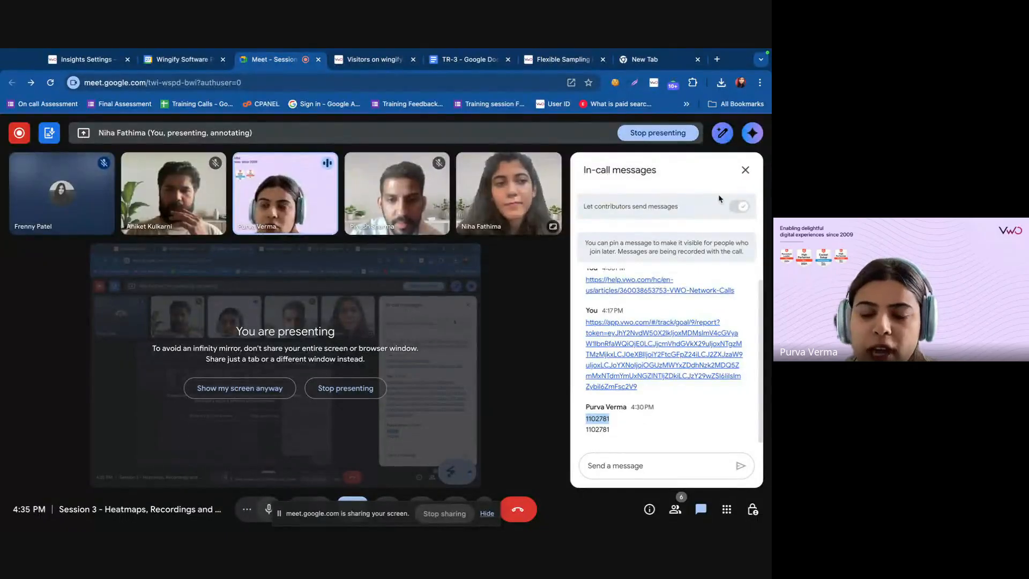
click(745, 169)
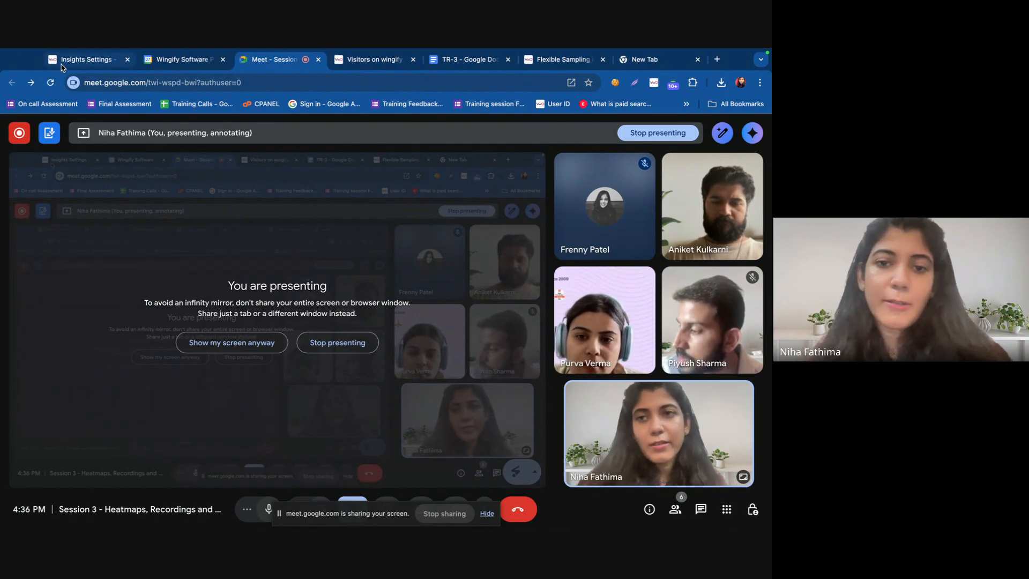
click(85, 59)
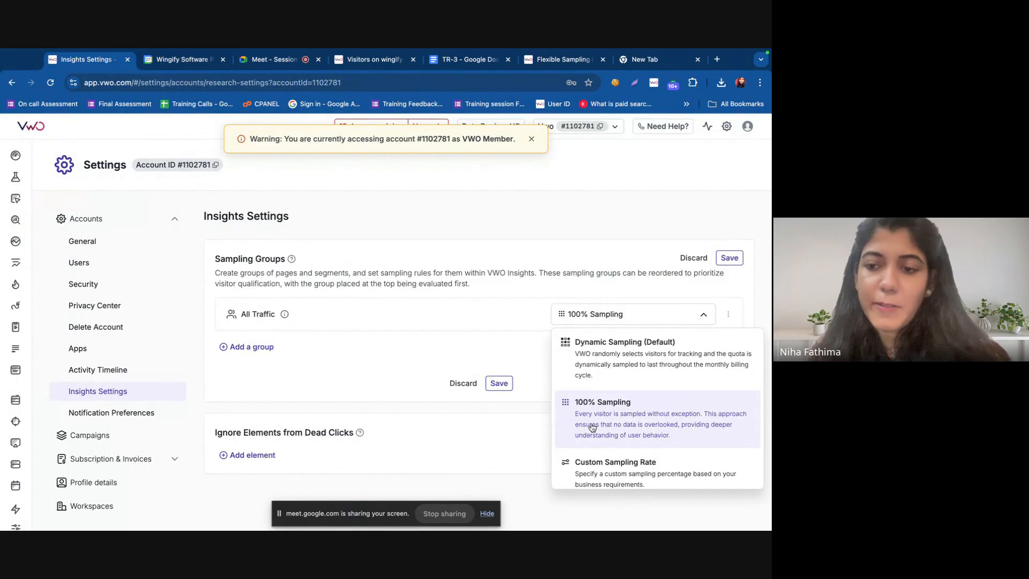
Set the All Traffic group to a Custom Sampling Rate of 41%
scroll(586, 427, down, 1)
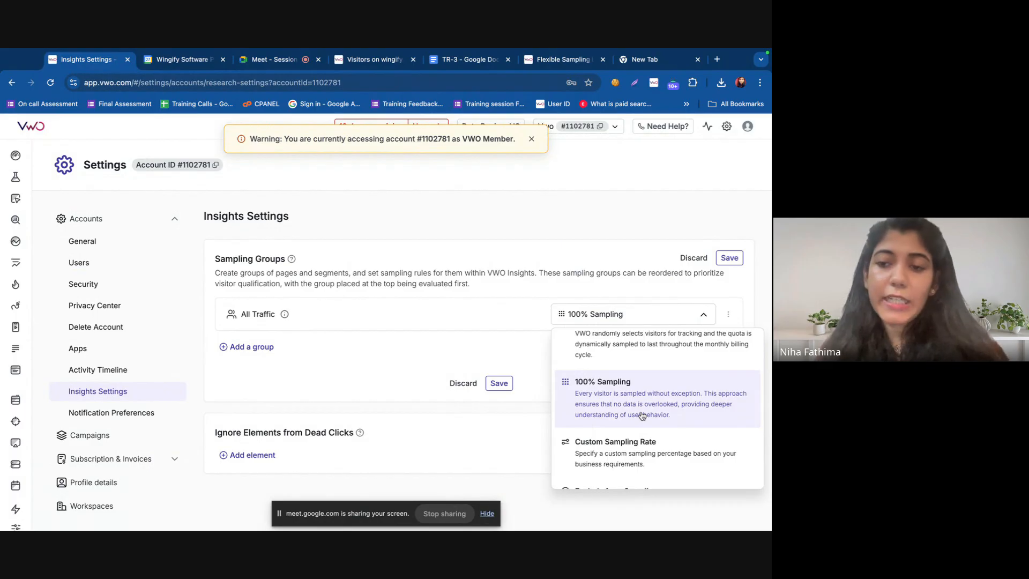
scroll(690, 413, down, 2)
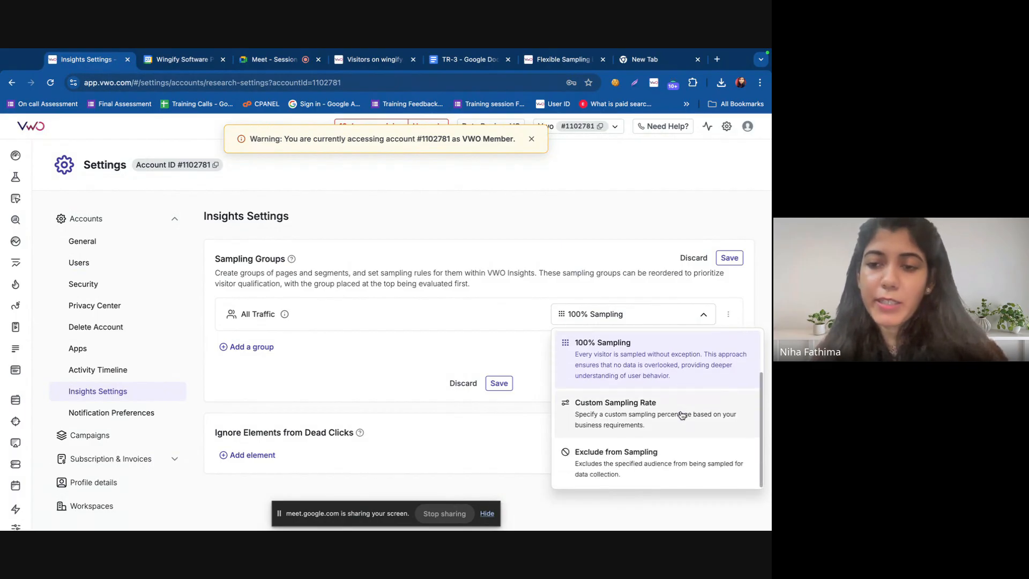
click(622, 418)
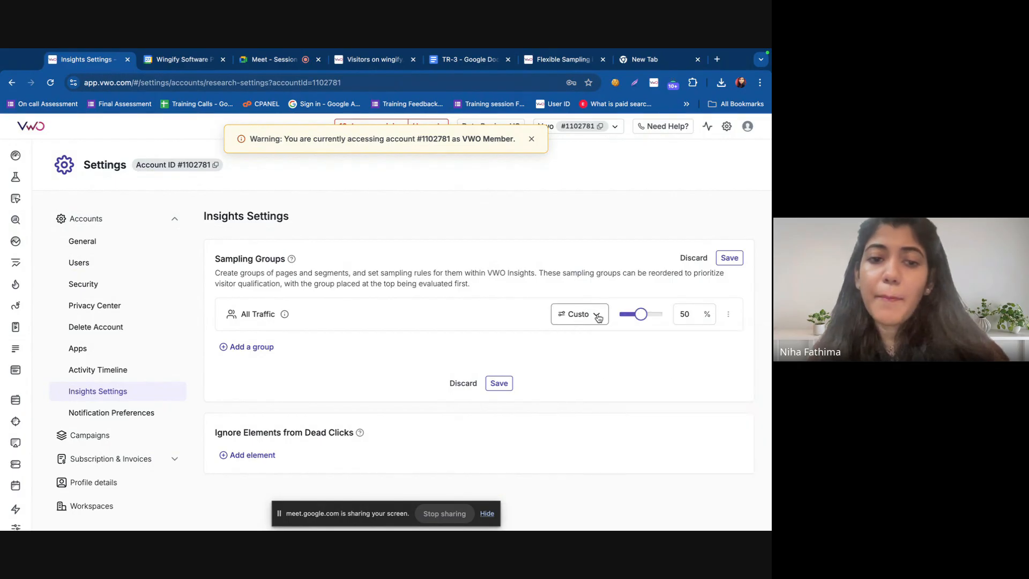
click(574, 319)
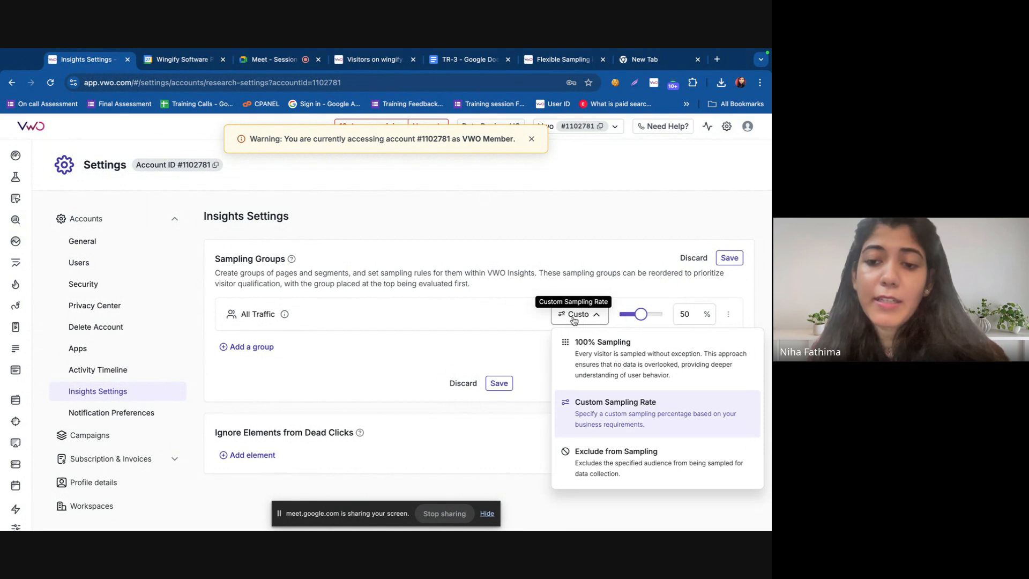
click(693, 317)
mouse_move(641, 314)
mouse_down()
mouse_move(625, 314)
mouse_move(637, 316)
mouse_up()
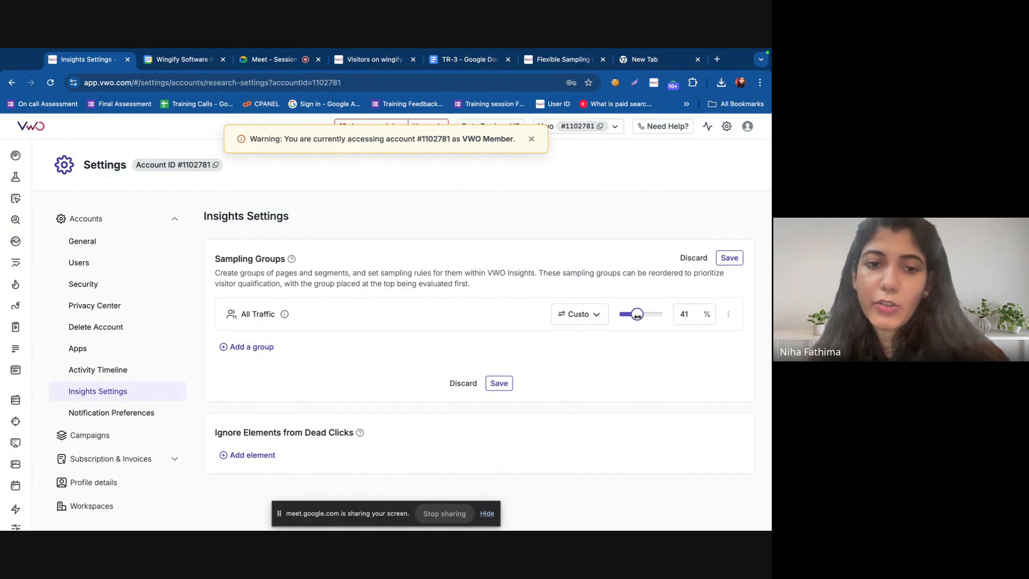
Start adding a sampling group, keep its form open, and return to it after checking the Google Meet call
click(276, 353)
click(244, 349)
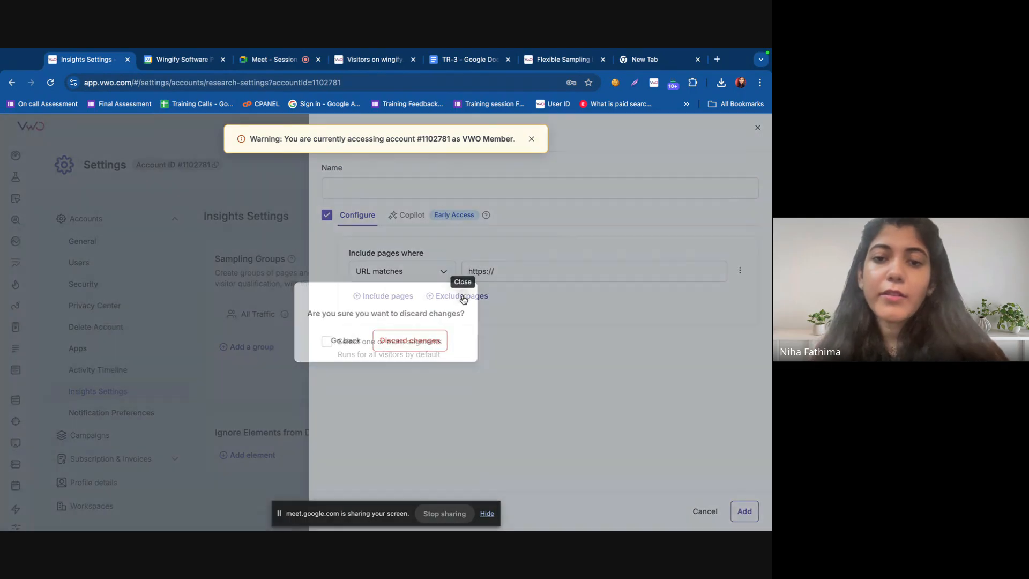
click(463, 296)
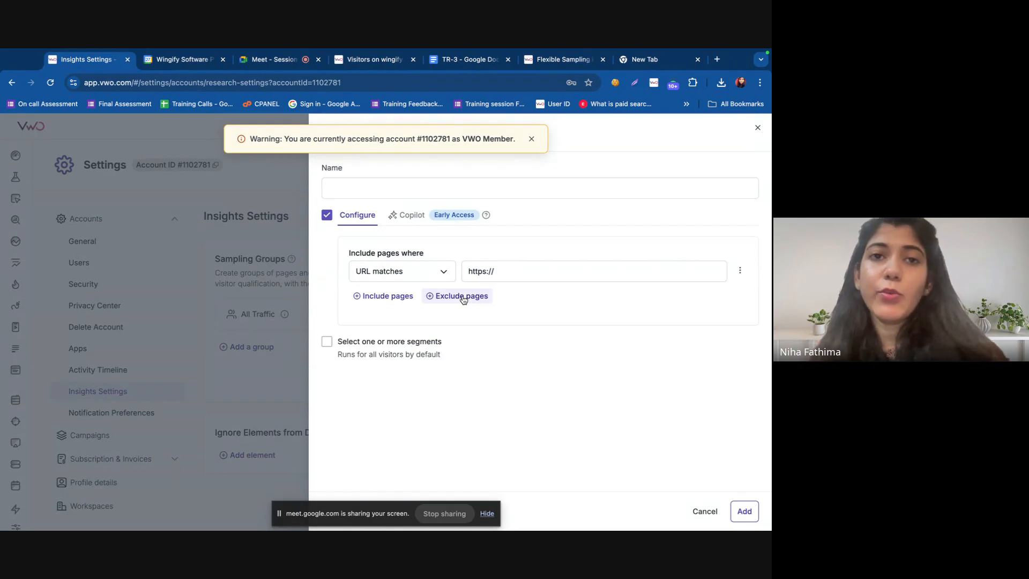
click(281, 63)
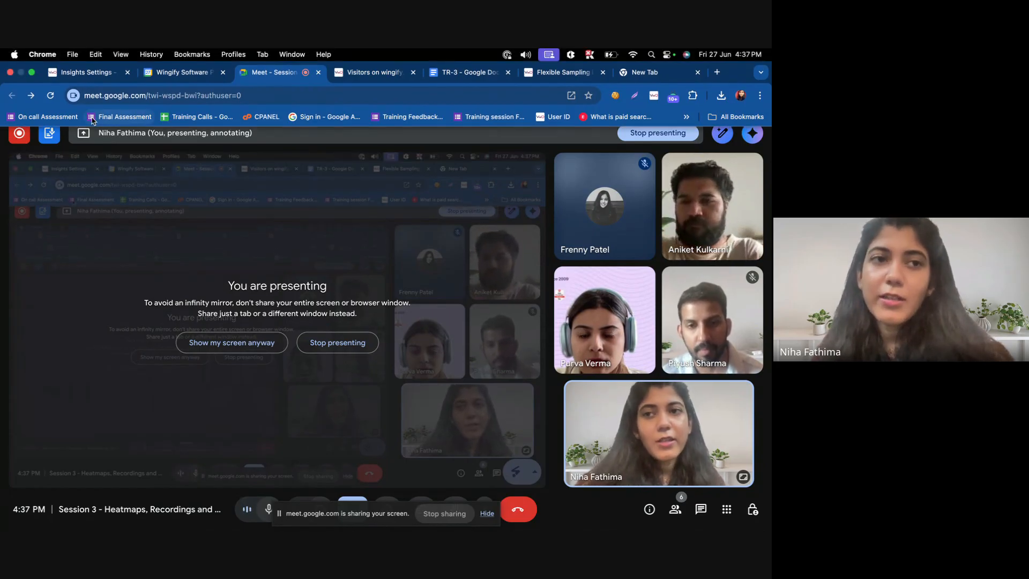
click(63, 75)
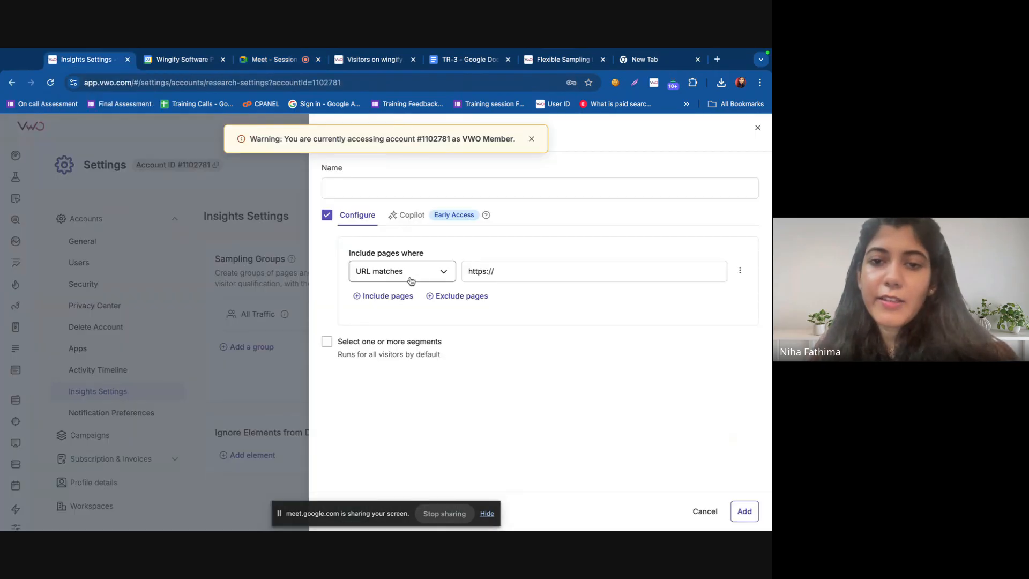
Add an exclude-pages URL condition to the new sampling group, and discard the group without saving
click(405, 278)
click(326, 285)
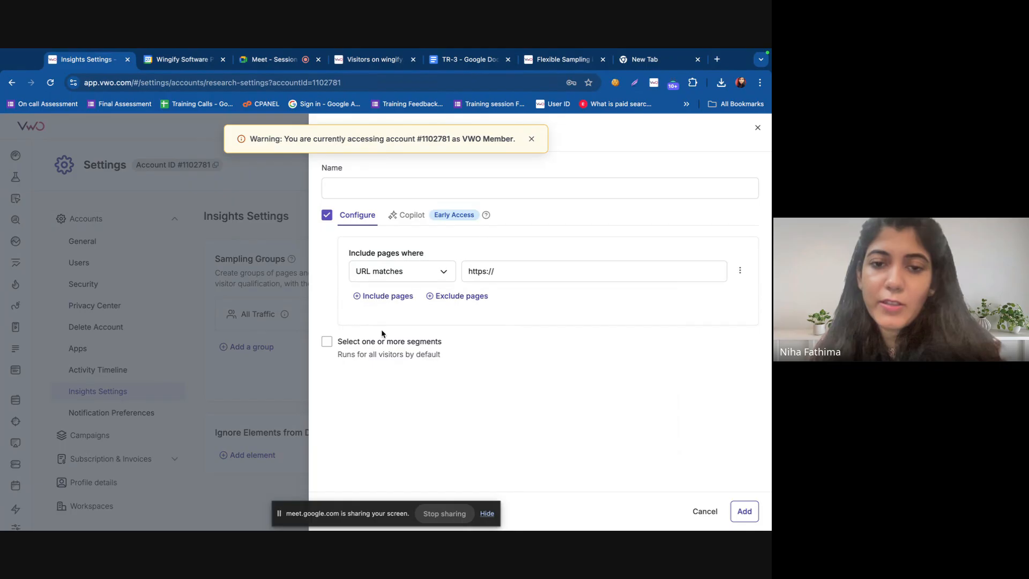
click(446, 299)
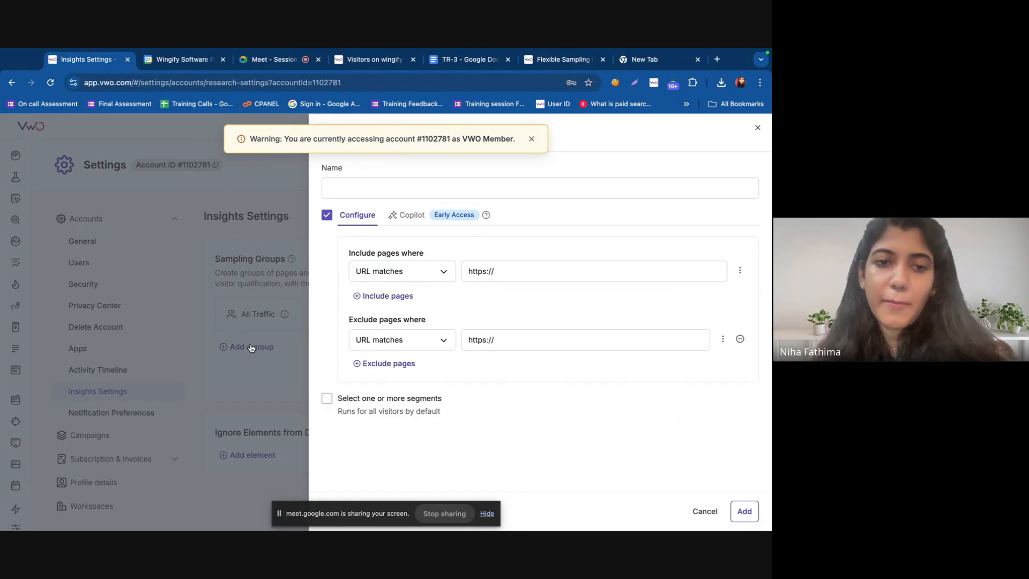
click(470, 341)
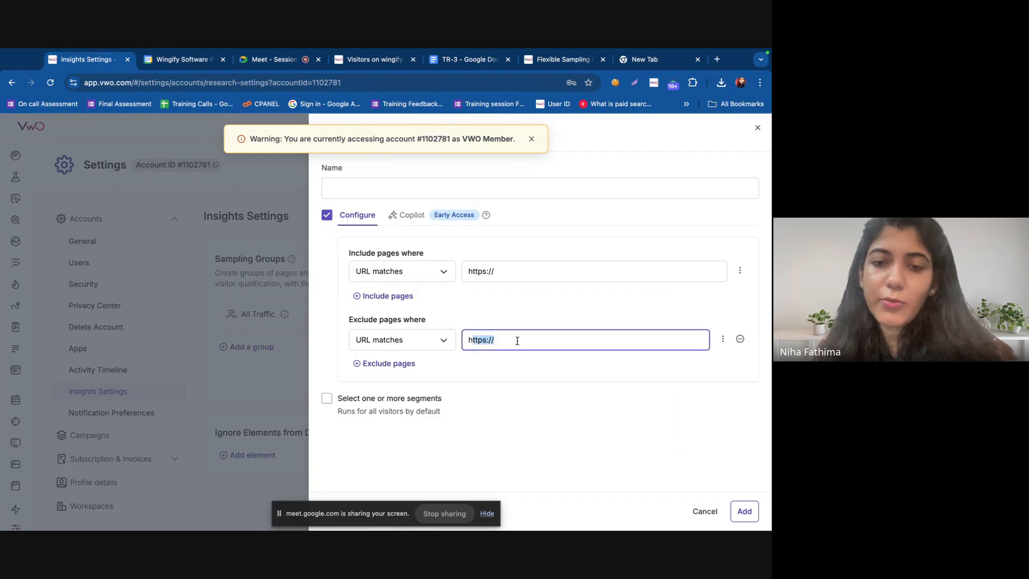
click(758, 129)
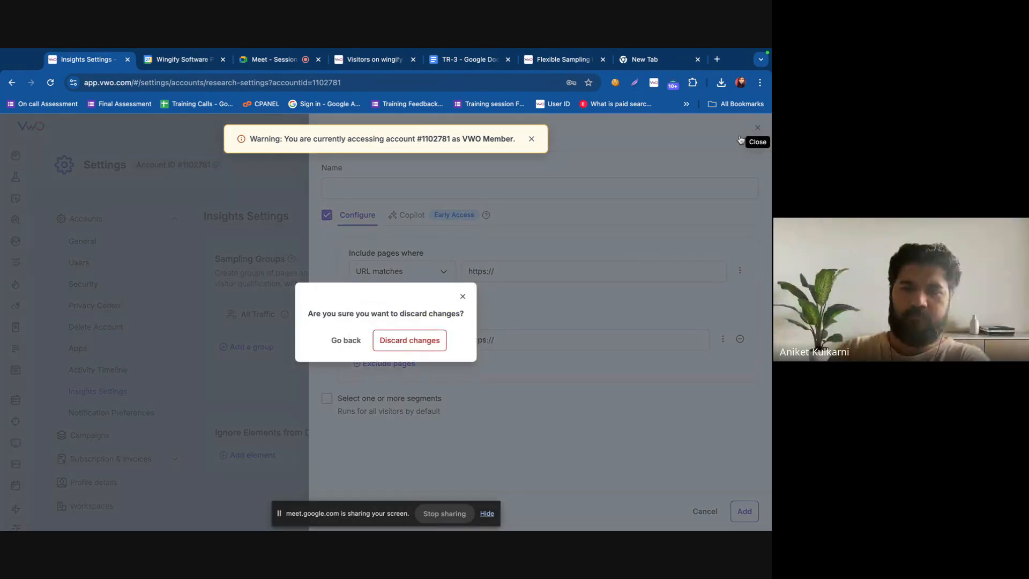
click(427, 344)
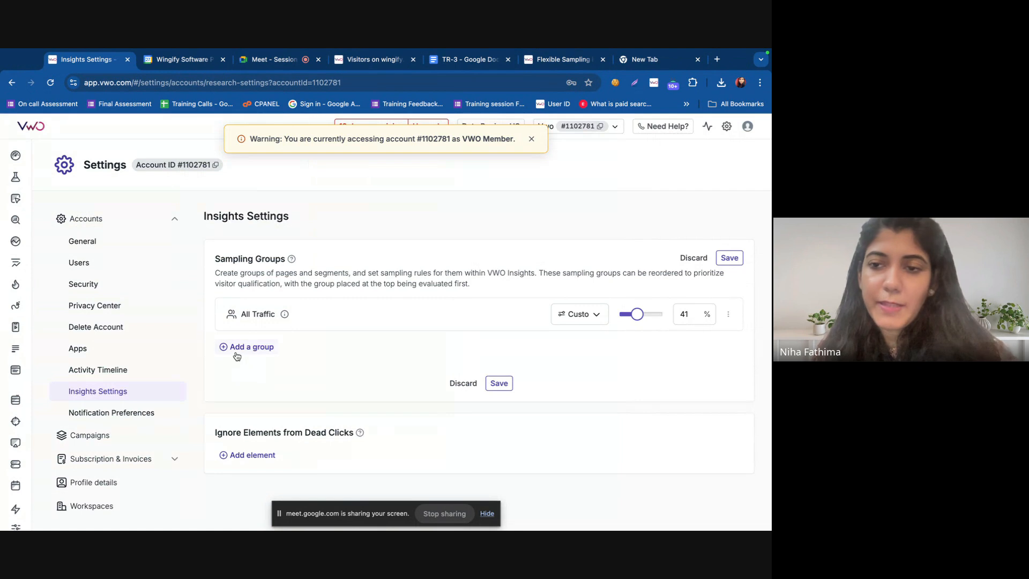
Set the All Traffic group to Exclude from Sampling
click(600, 317)
scroll(588, 434, down, 1)
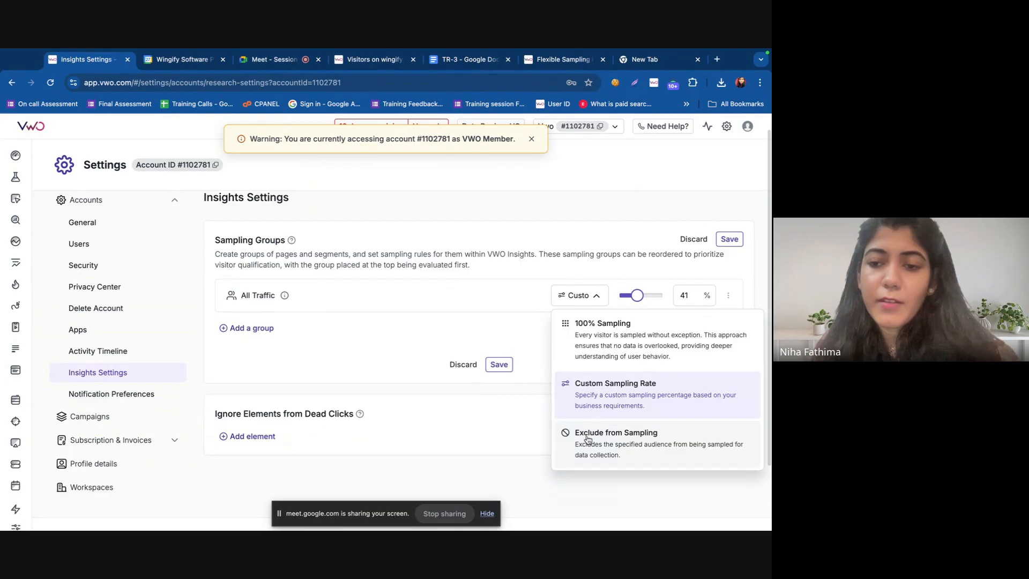
click(589, 437)
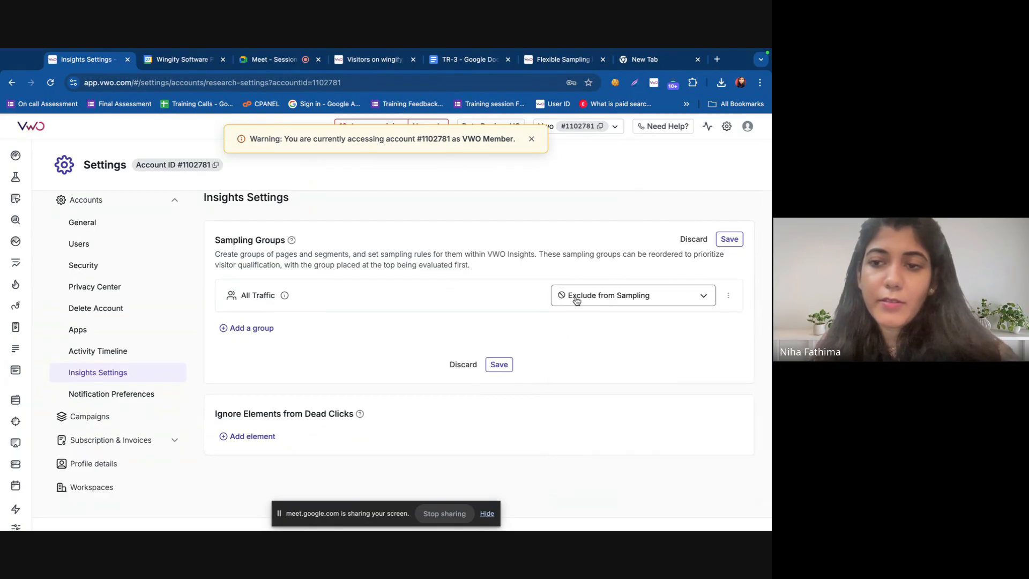
View the form for adding a sampling group, discard it, and review the All Traffic group's sampling options
click(255, 331)
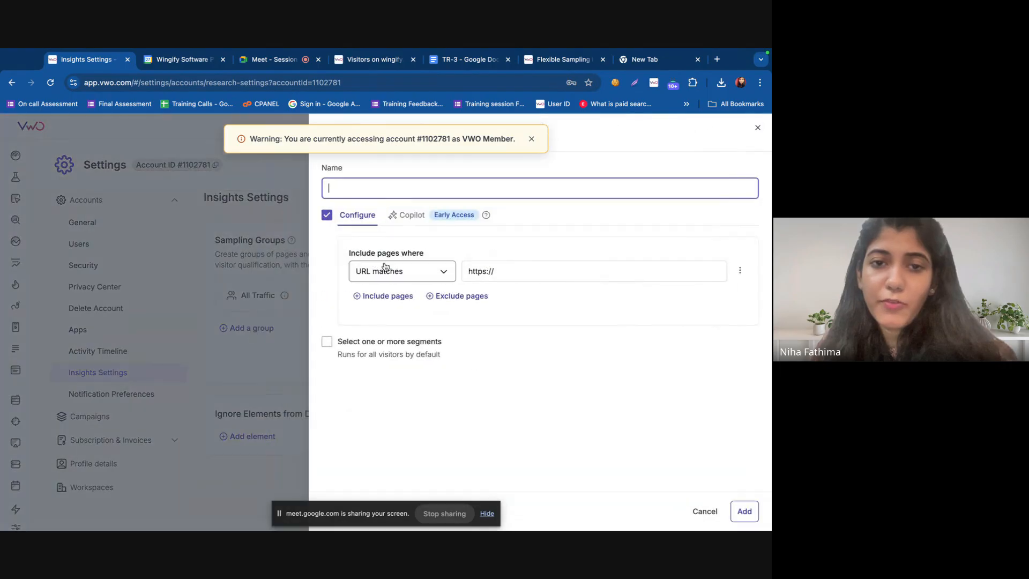
click(758, 128)
click(439, 340)
click(627, 295)
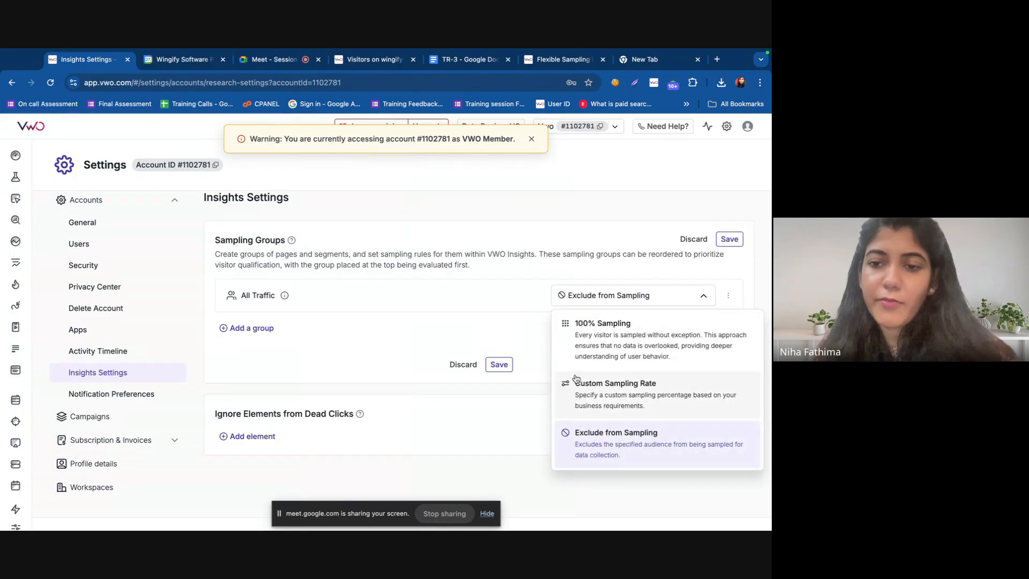
scroll(590, 385, up, 2)
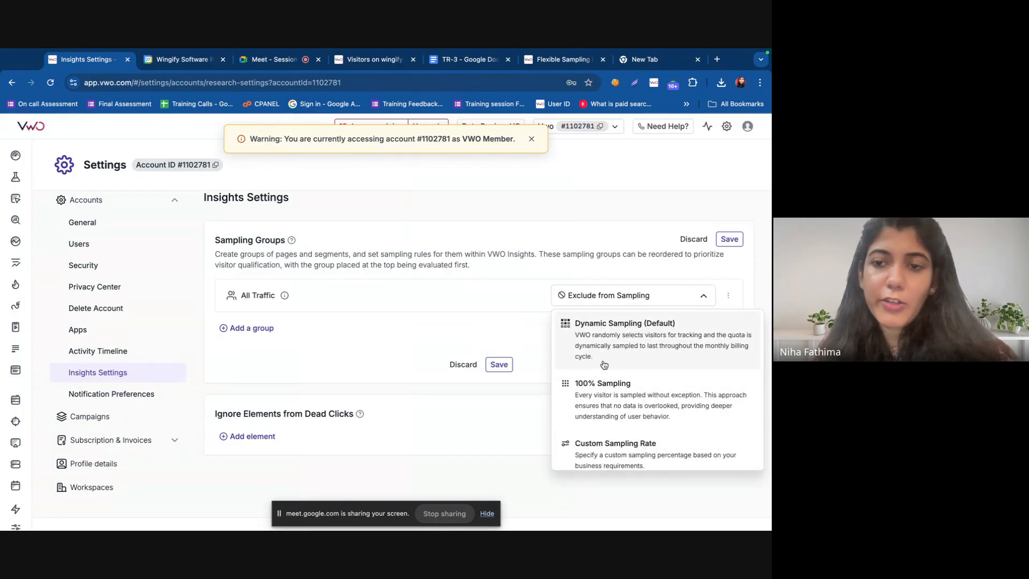
Switch to the Flexible Sampling knowledge base article and review its sampling rules and instructions for creating a sampling group
click(563, 65)
scroll(332, 210, down, 5)
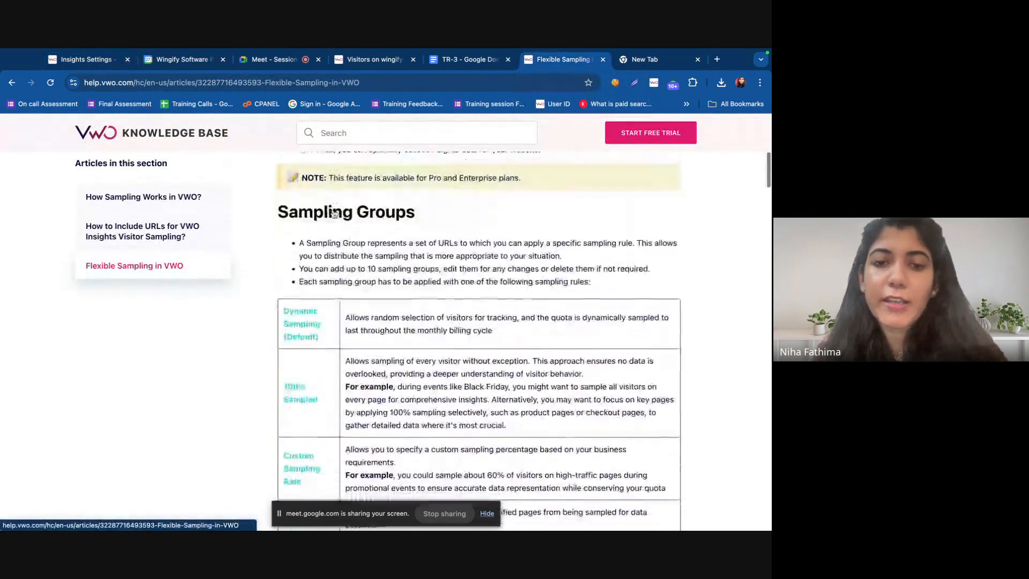
scroll(333, 210, down, 3)
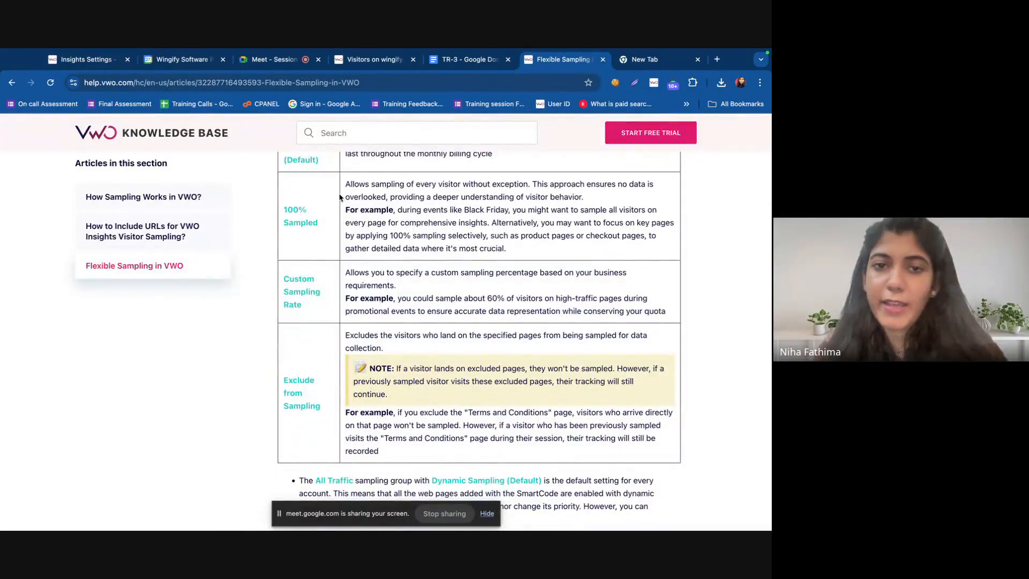
scroll(337, 301, down, 3)
scroll(327, 300, down, 3)
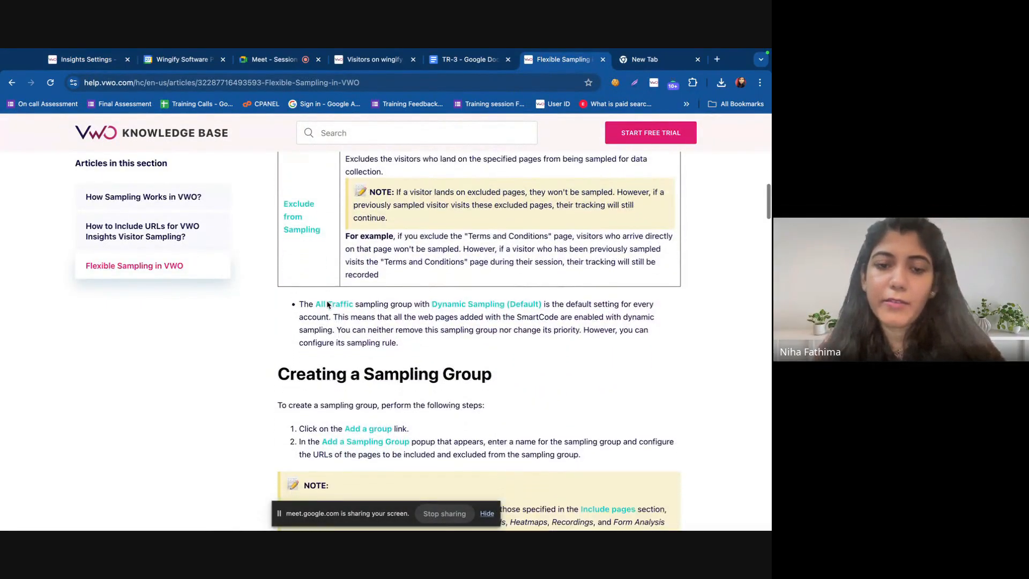
Switch to the Google Meet call, post the Flexible Sampling article link in the in-call messages and close them
click(273, 59)
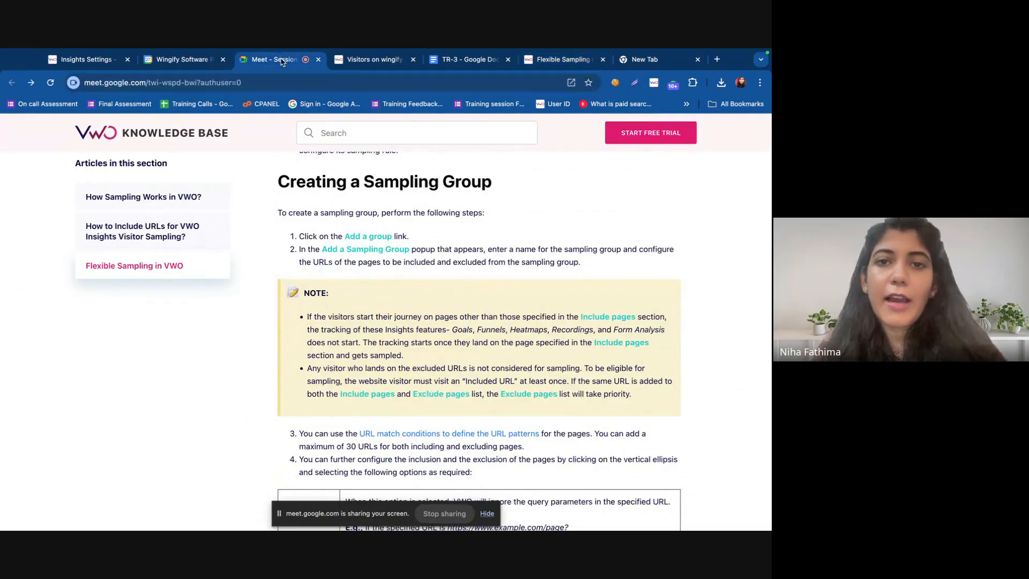
click(701, 509)
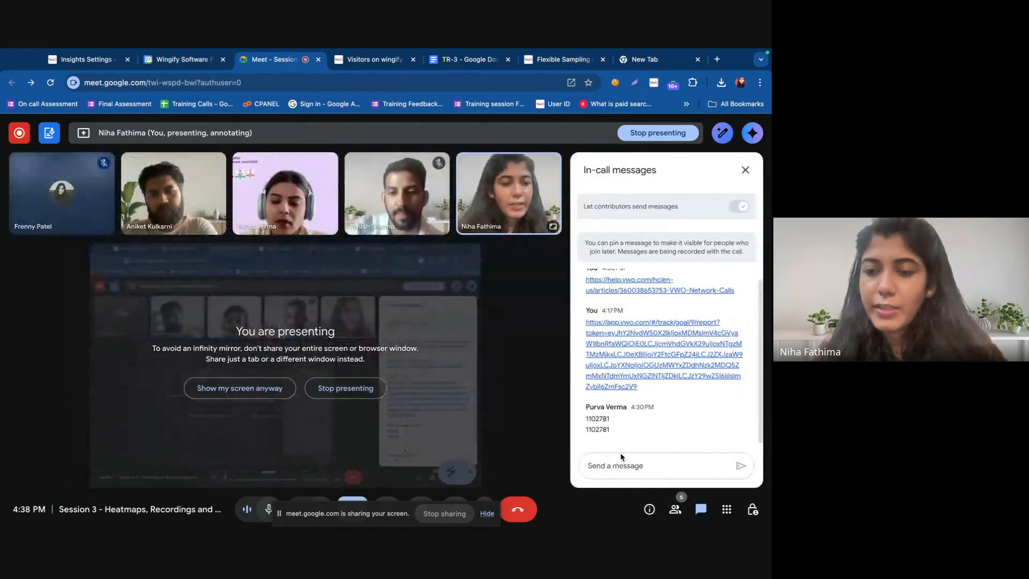
key(ctrl+v)
key(Return)
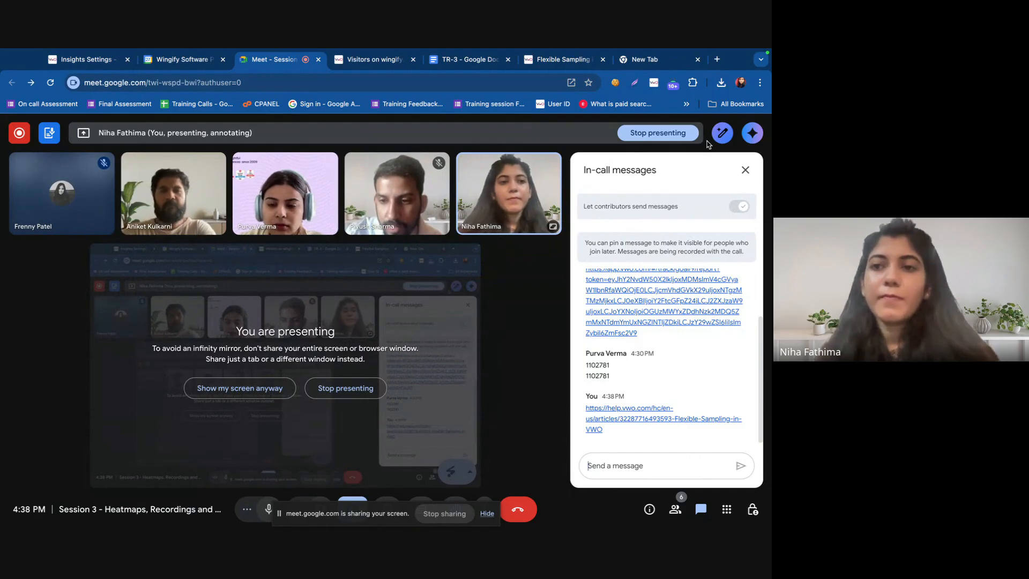
click(745, 170)
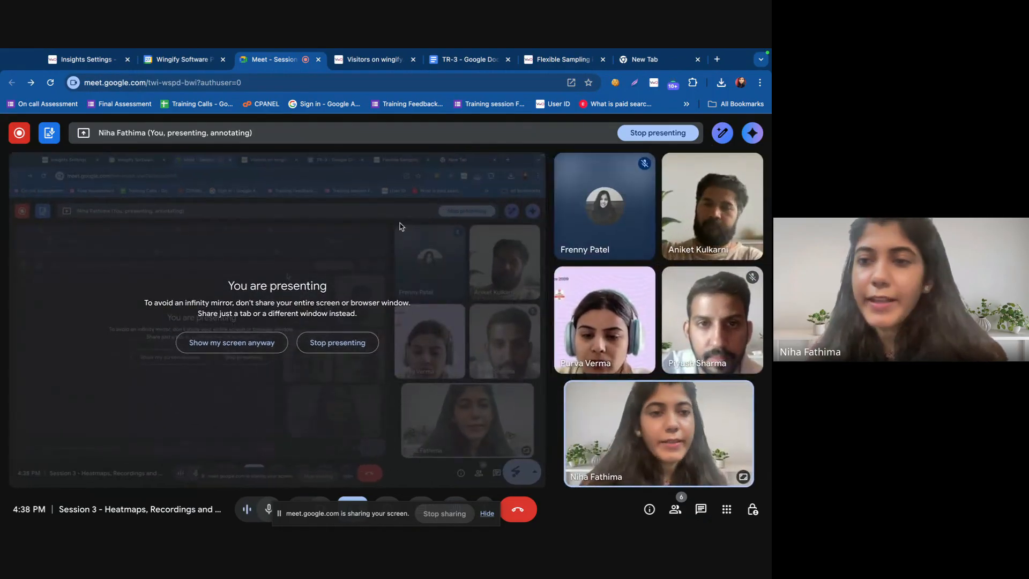
Discard the unsaved sampling changes in VWO's Insights Settings and open Funnel Reports
click(76, 60)
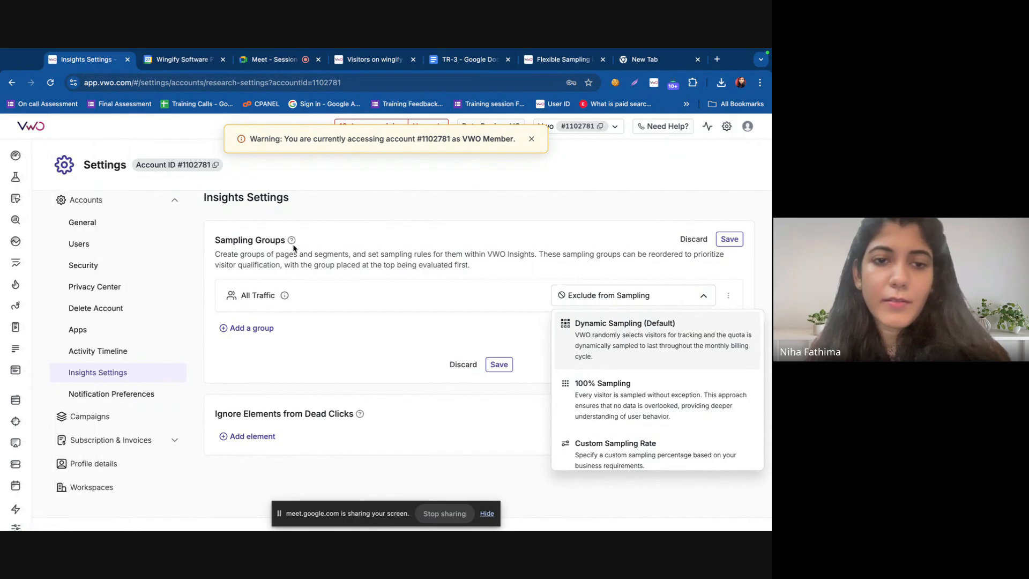
click(463, 365)
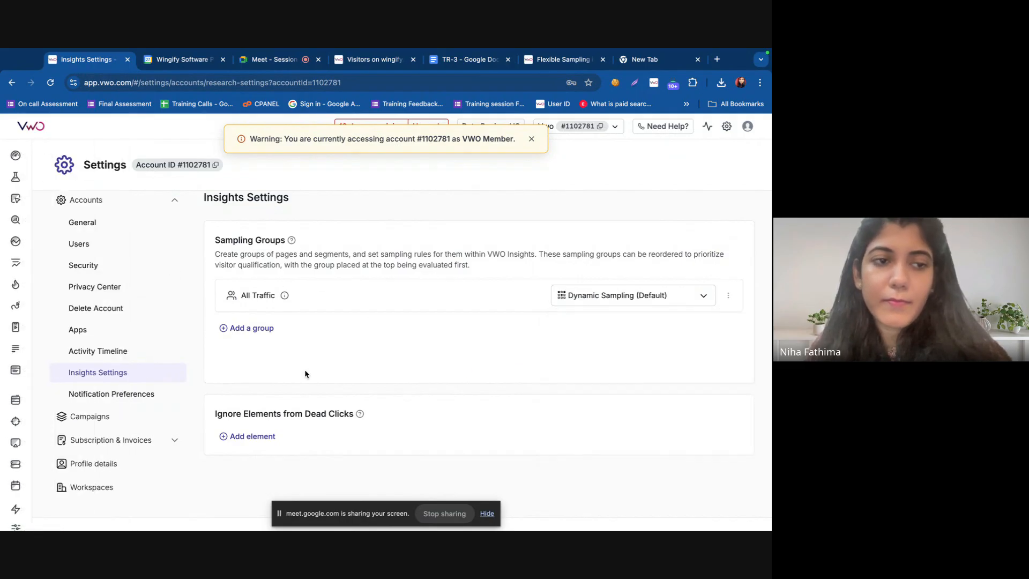
click(41, 262)
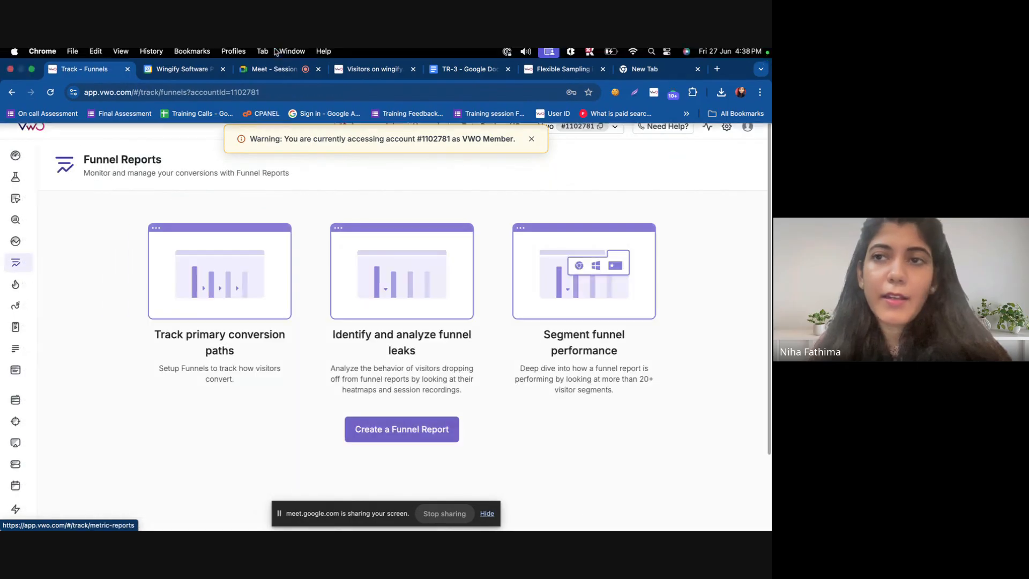
mouse_move(26, 265)
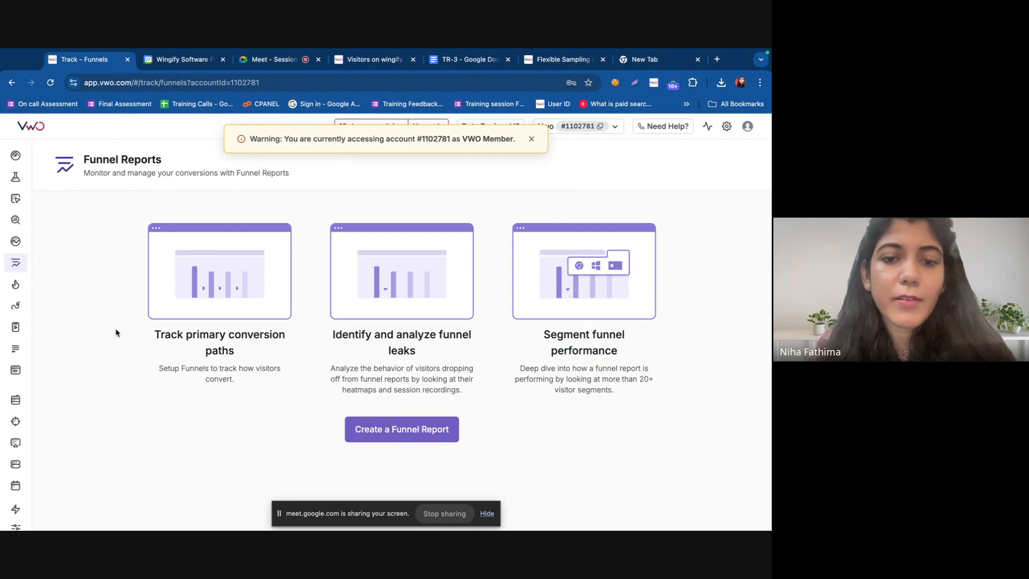
mouse_move(10, 247)
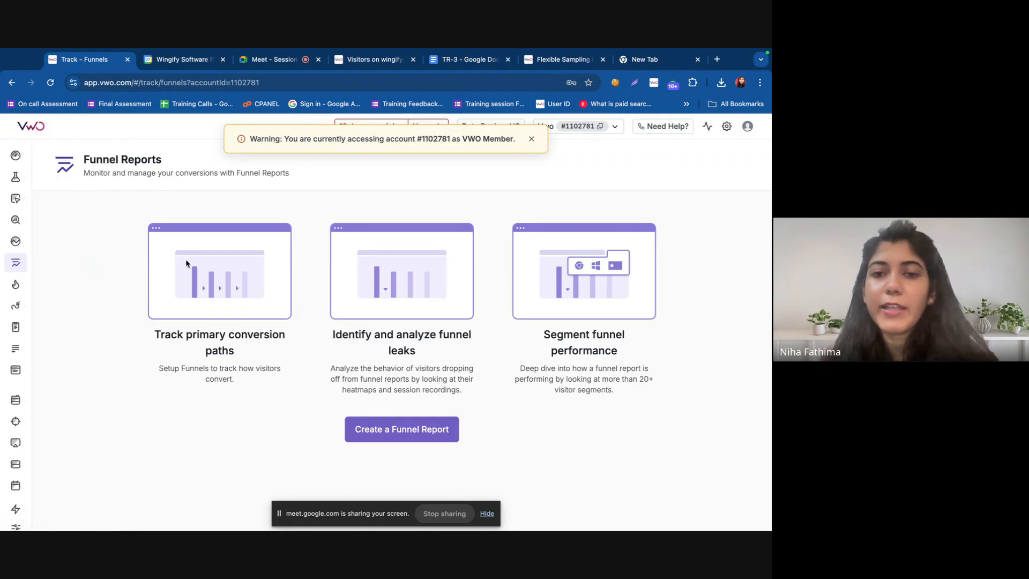
Hide the screen-sharing notice and start a funnel report with a new funnel to track
click(487, 514)
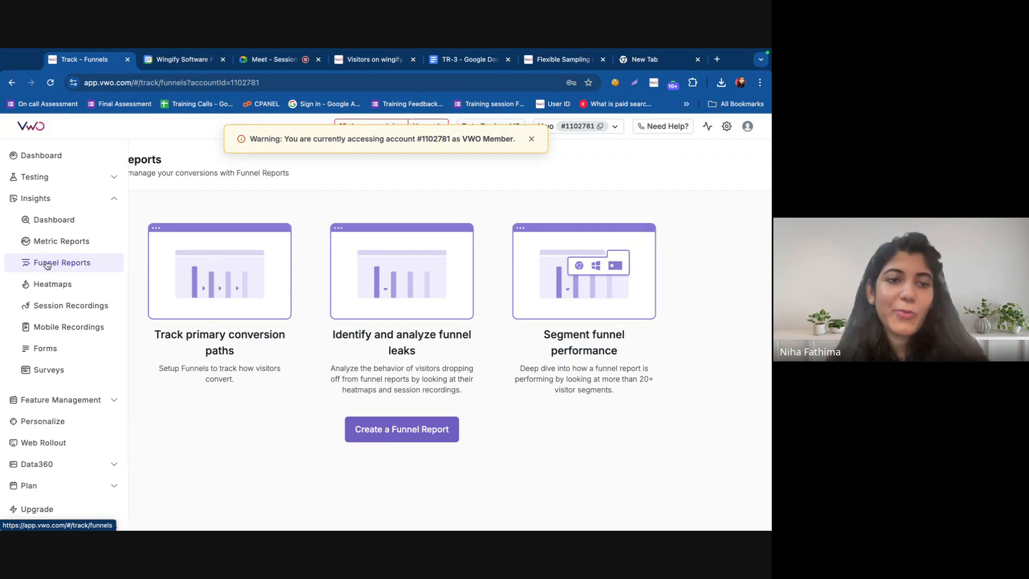
click(375, 429)
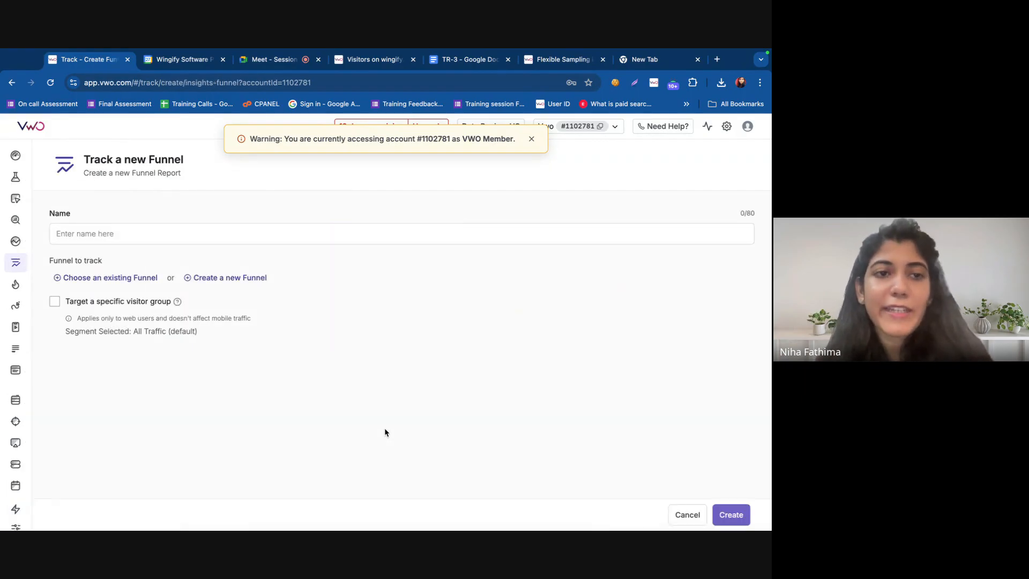
click(219, 277)
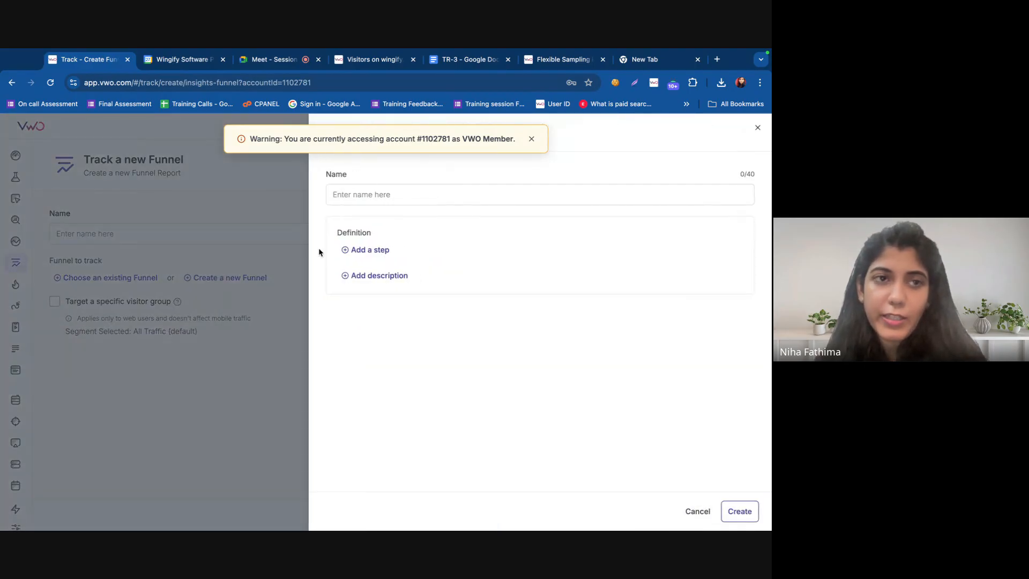
click(248, 294)
click(218, 284)
Browse the available events and metrics, and add the Page visit event as the new funnel's first step
click(353, 252)
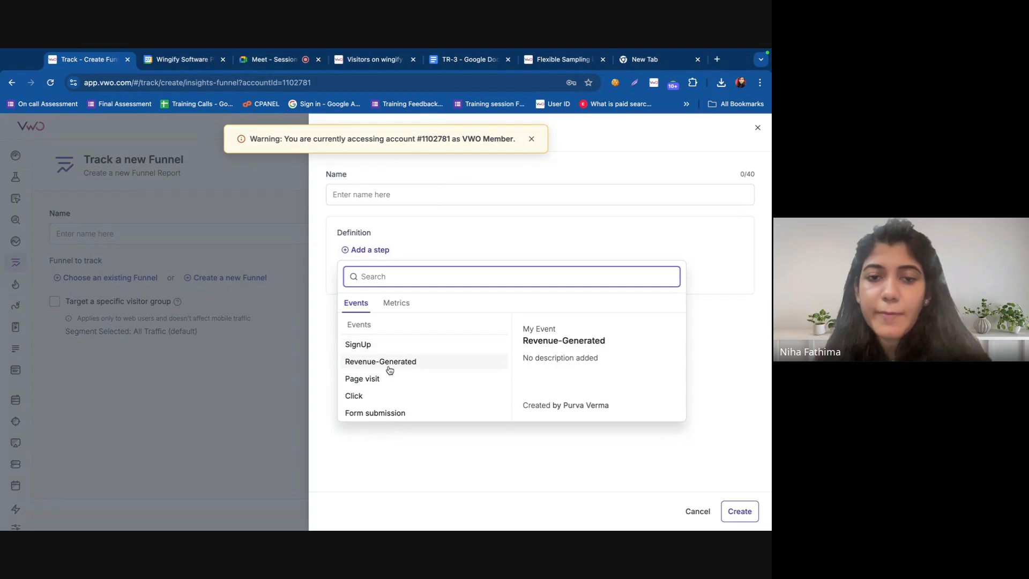
scroll(390, 370, down, 1)
scroll(389, 370, down, 5)
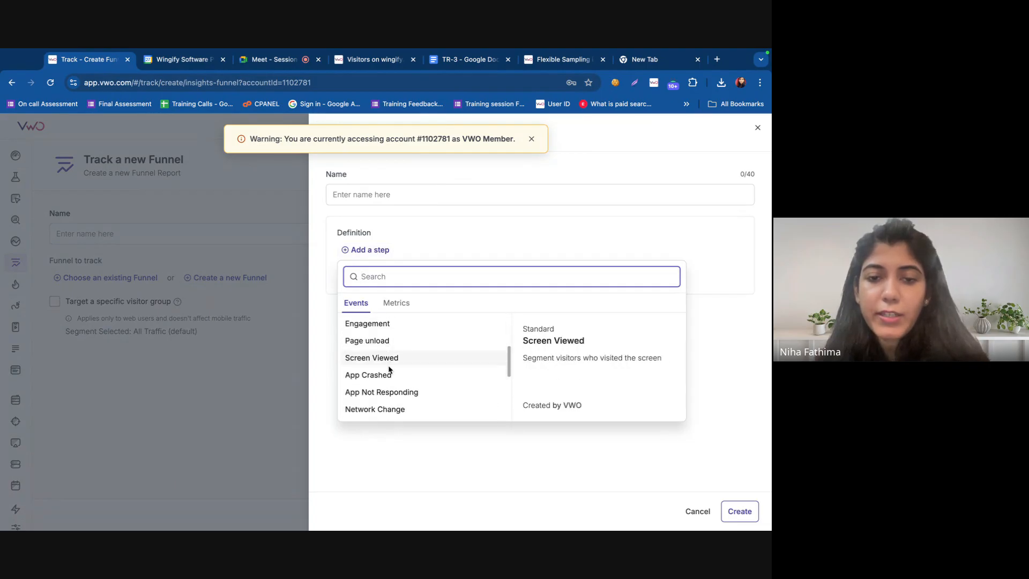
scroll(389, 370, down, 5)
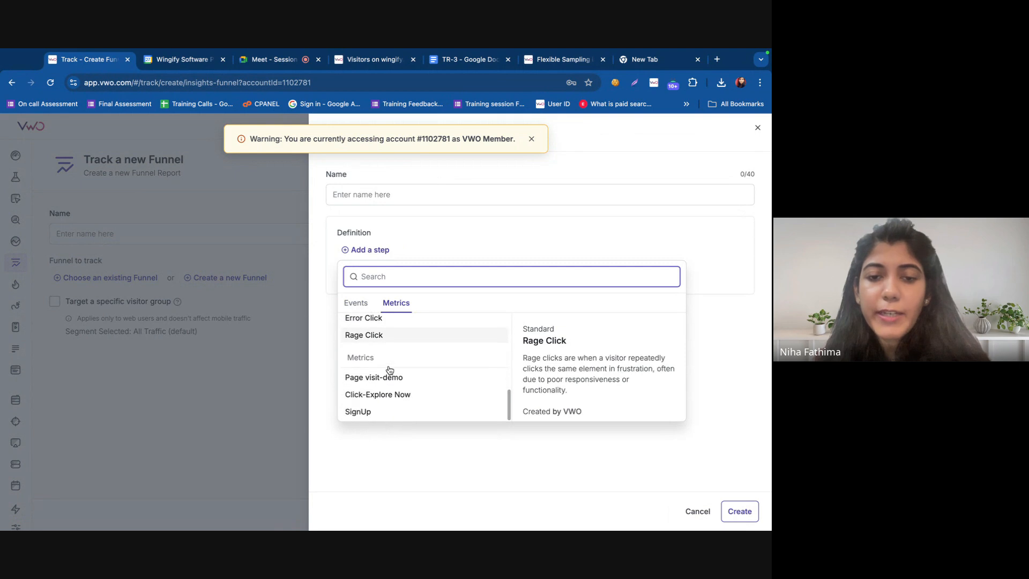
scroll(390, 369, up, 10)
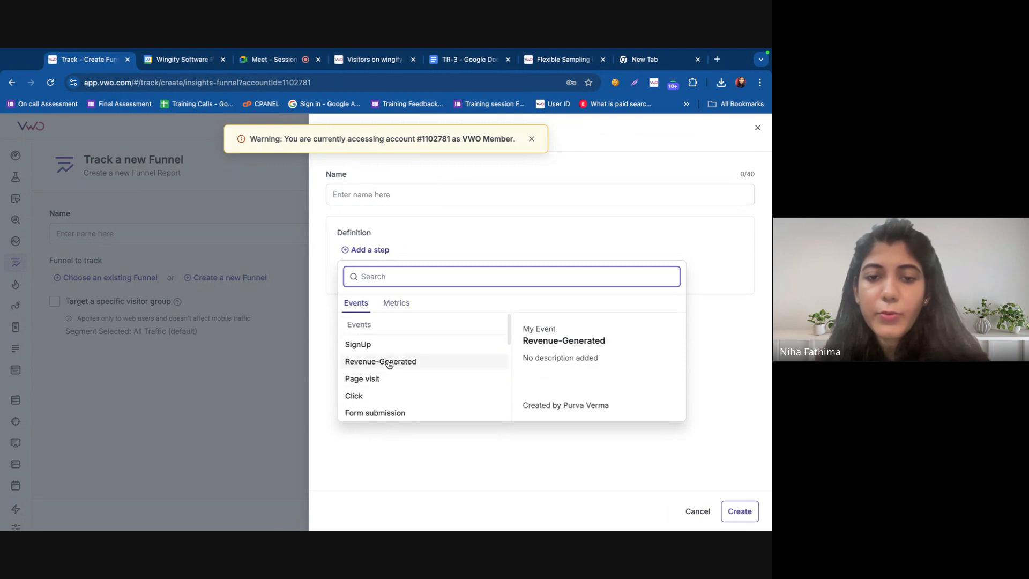
click(384, 379)
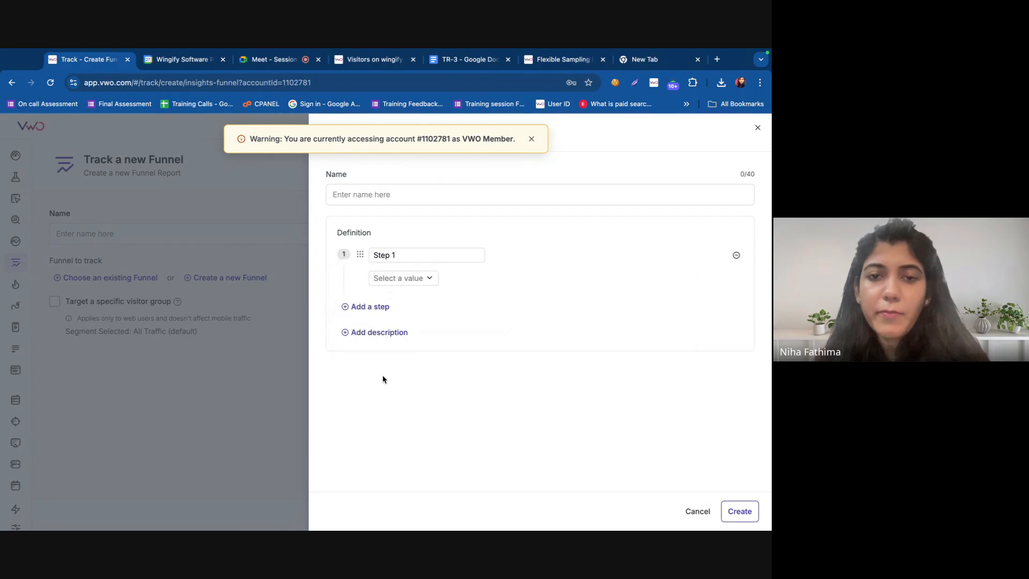
Open the website vwo.com in the empty browser tab
click(648, 60)
text(vwo.com)
key(Return)
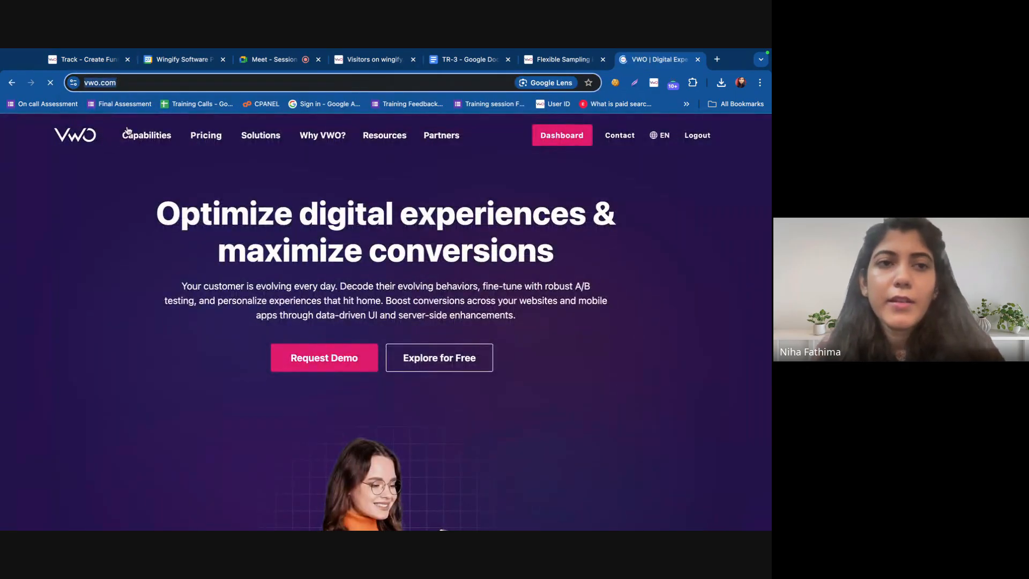
click(86, 61)
click(382, 296)
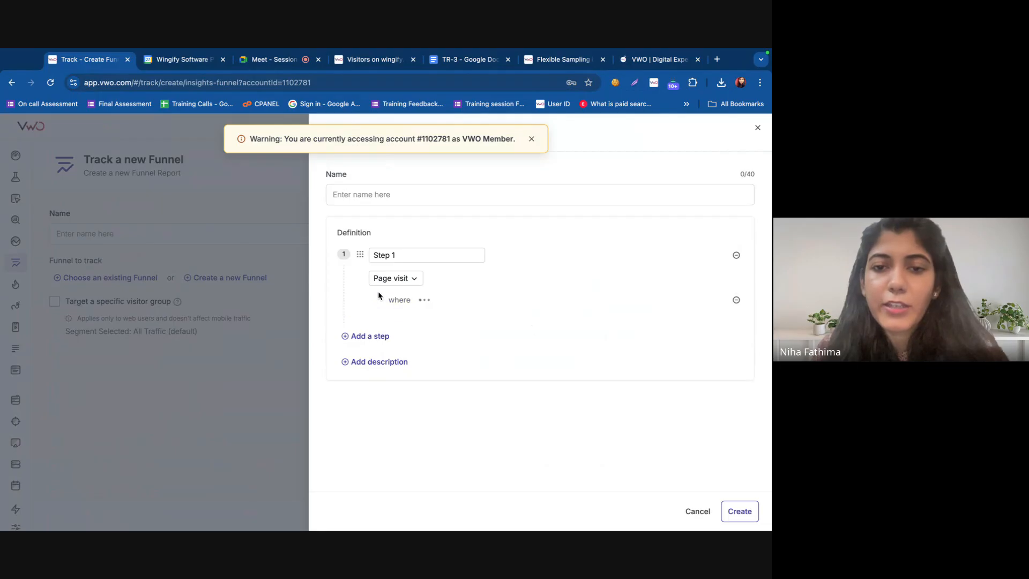
click(612, 348)
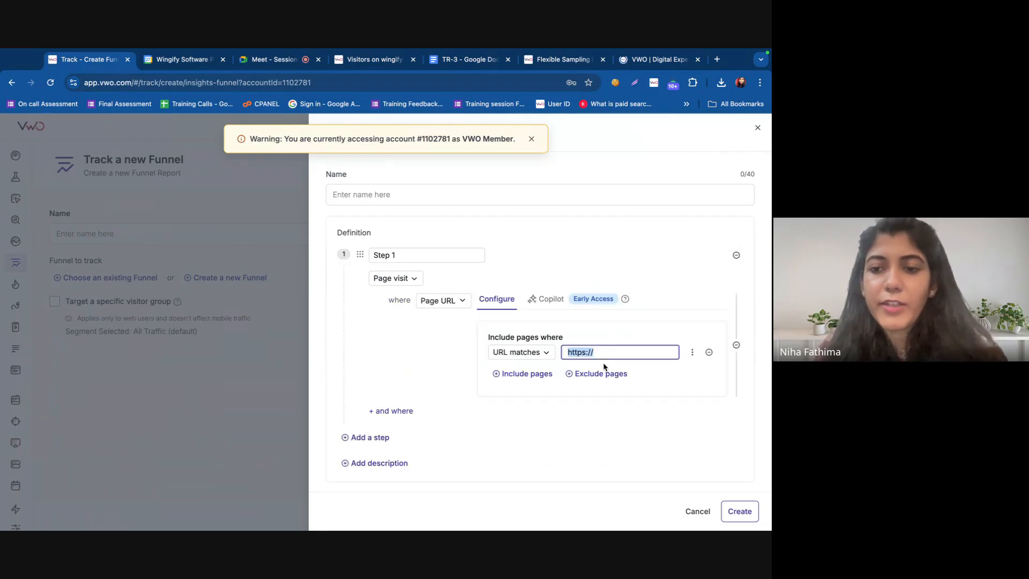
key(BackSpace)
text(https://vwo.com/)
Rename the funnel's first step as HomePage Visits
click(417, 254)
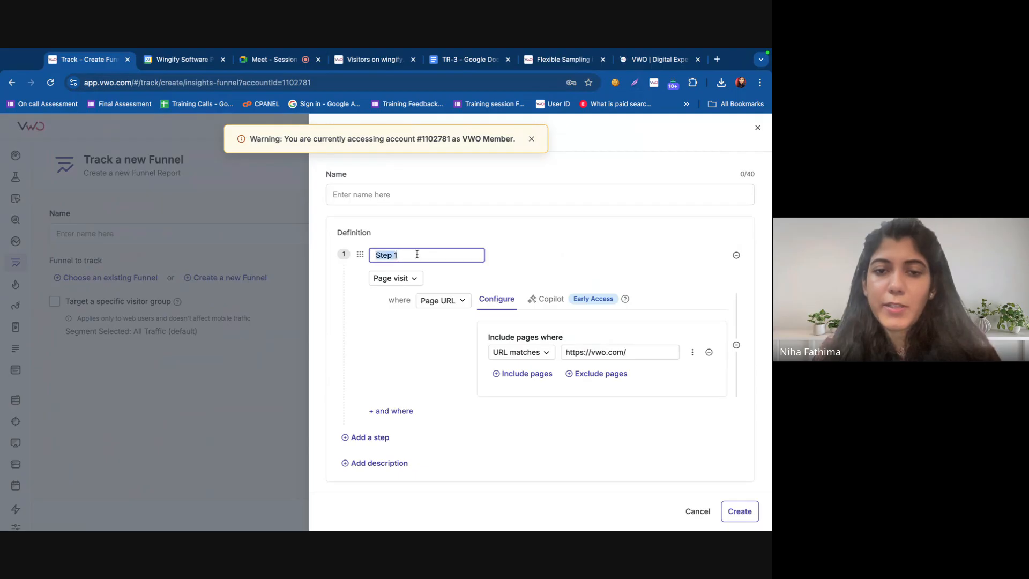
key(BackSpace)
text(HomePa)
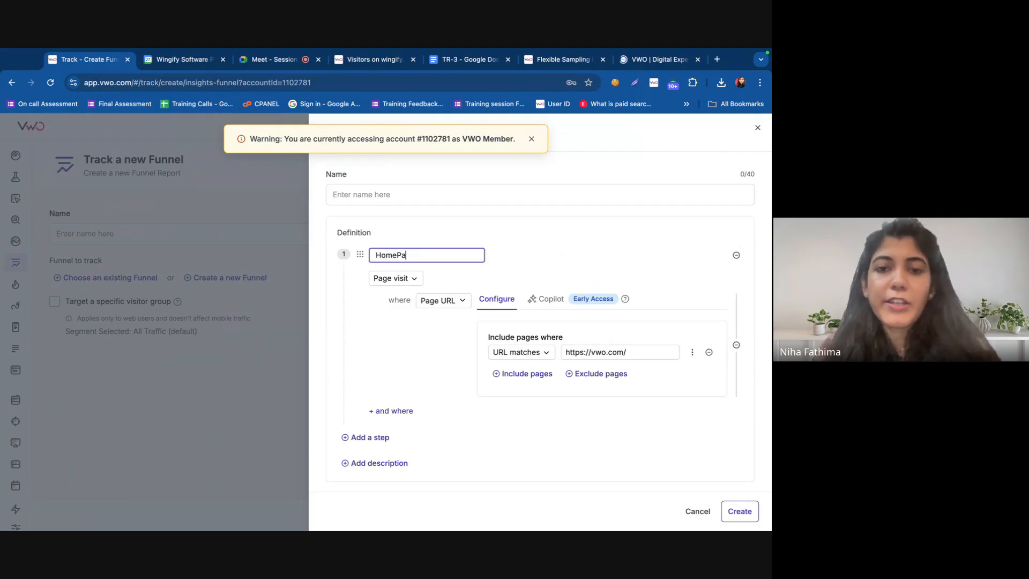
text(ge Visits)
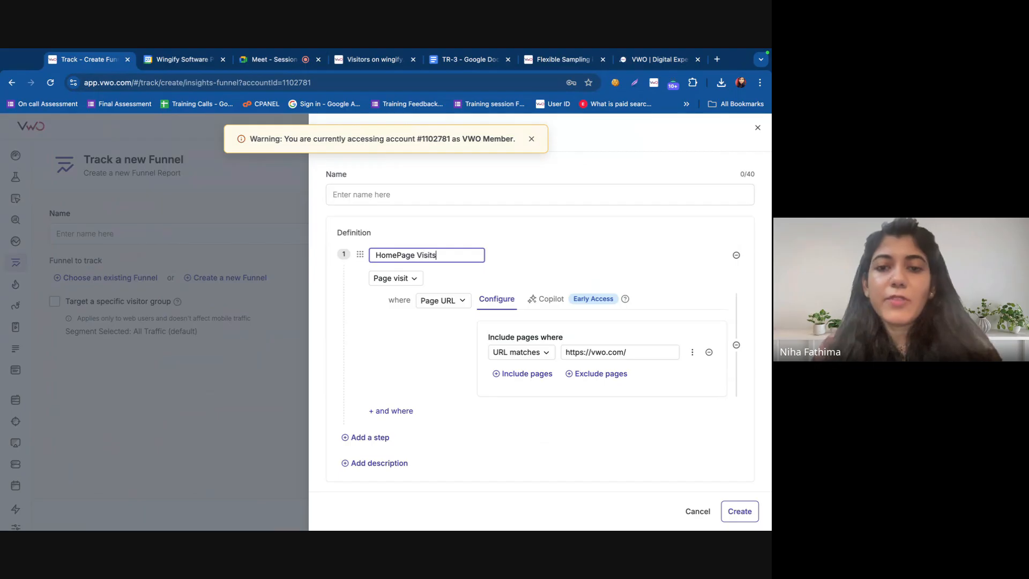
Add the Page visit event as the funnel's second step and give it a page URL condition
click(364, 437)
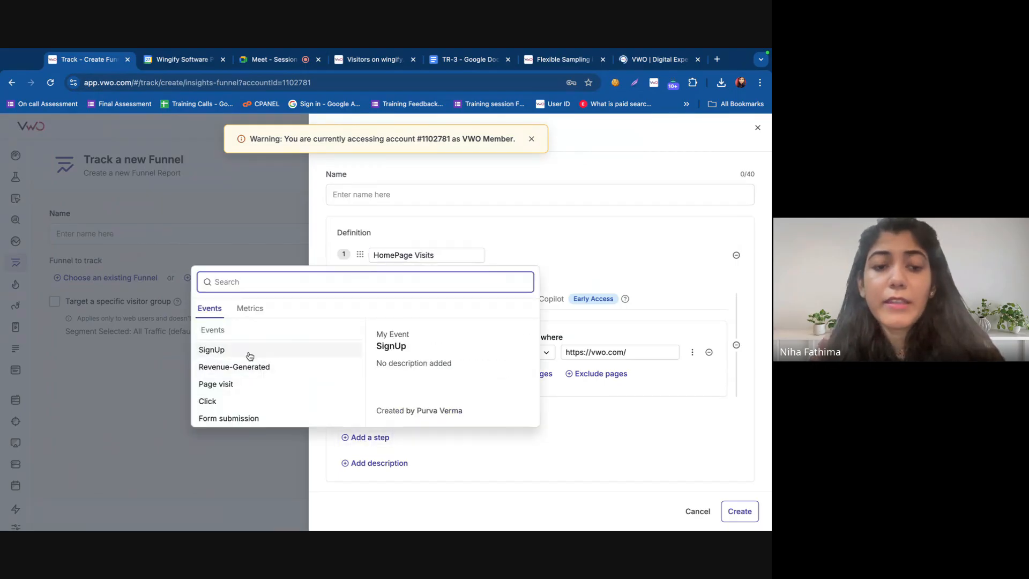
scroll(250, 370, down, 1)
click(226, 369)
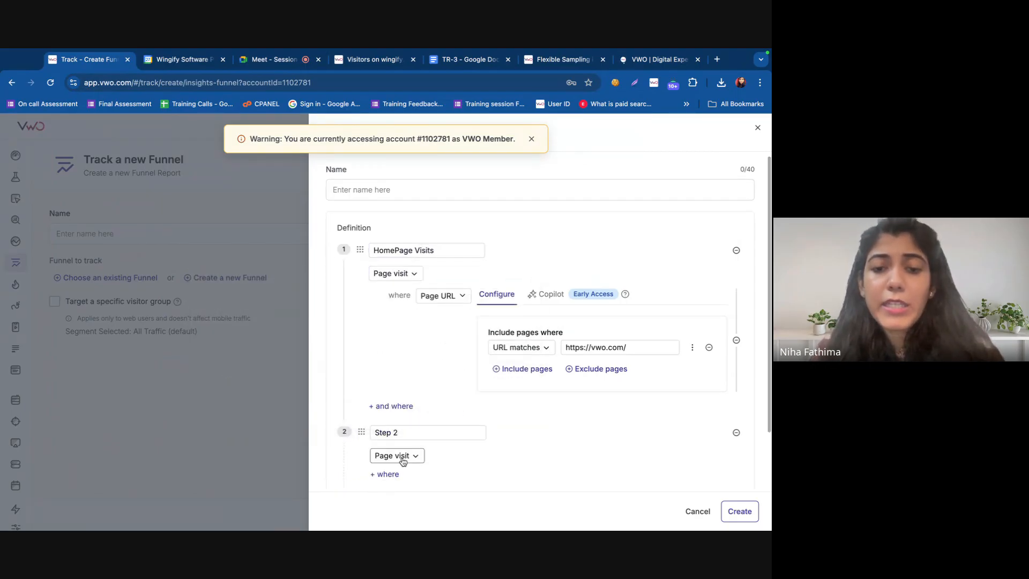
click(397, 475)
Open the Pricing page on the VWO website, copy its address and return to the funnel setup
click(658, 59)
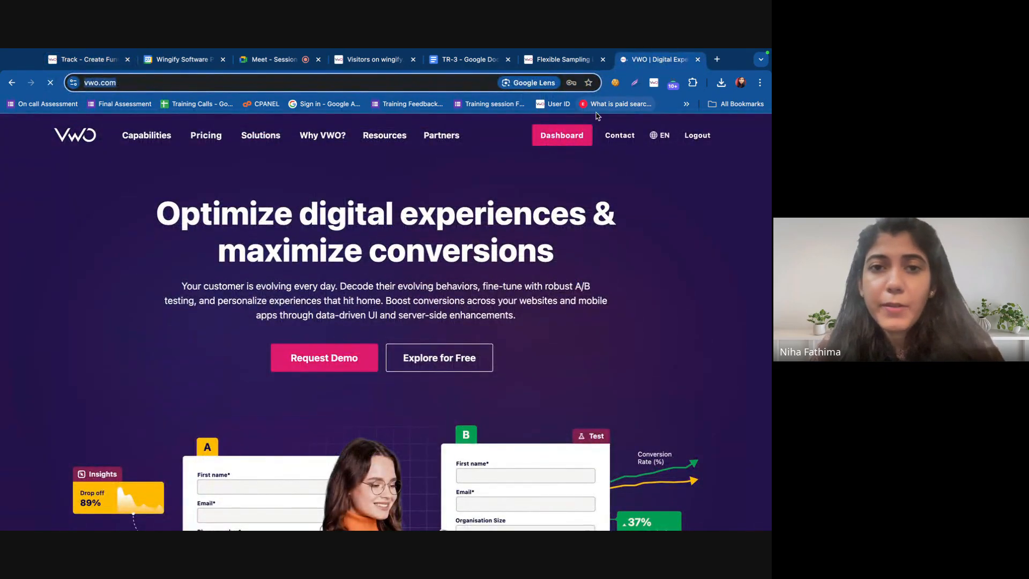
click(200, 140)
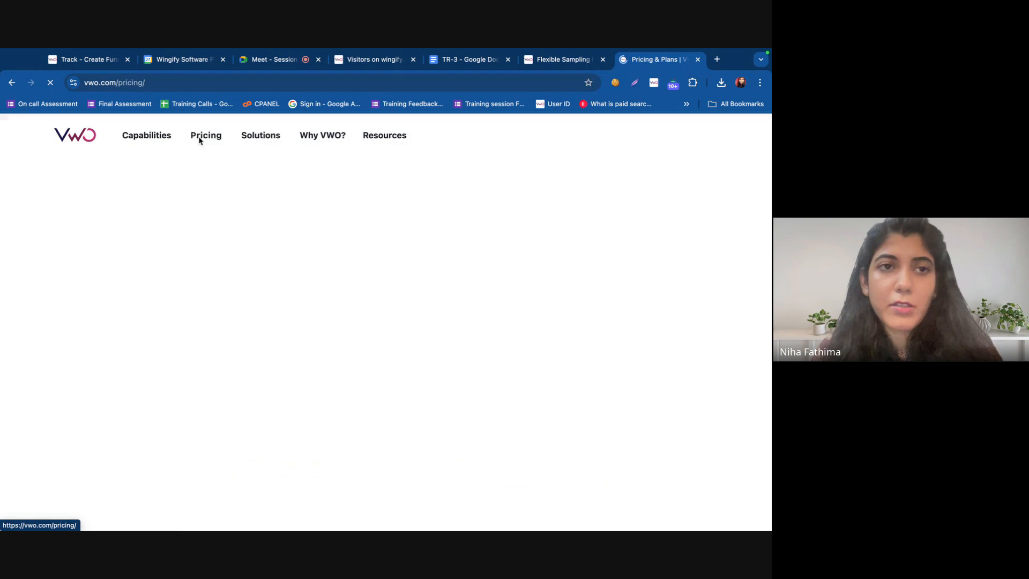
click(166, 85)
key(super+c)
click(99, 59)
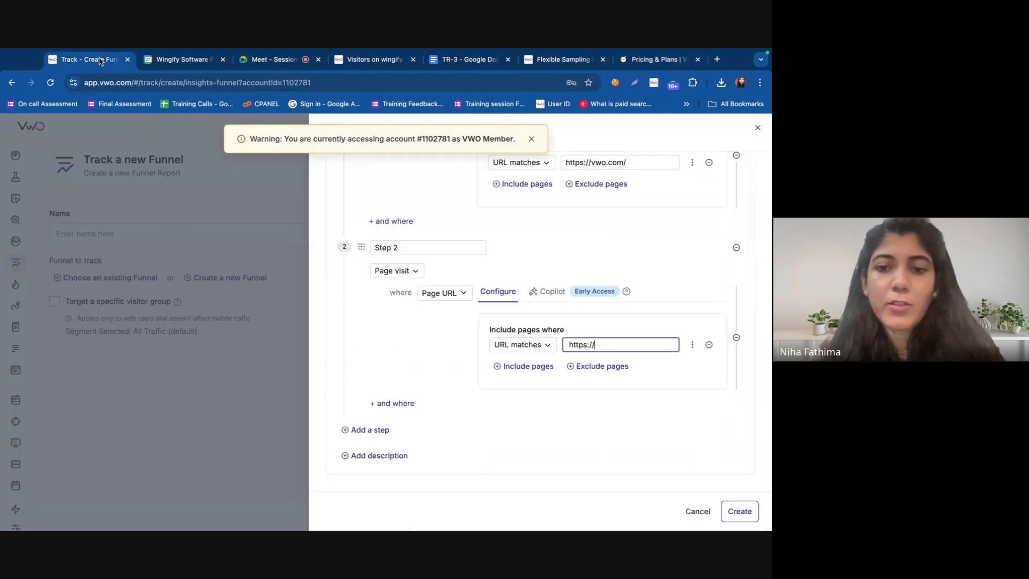
drag(602, 355, 567, 344)
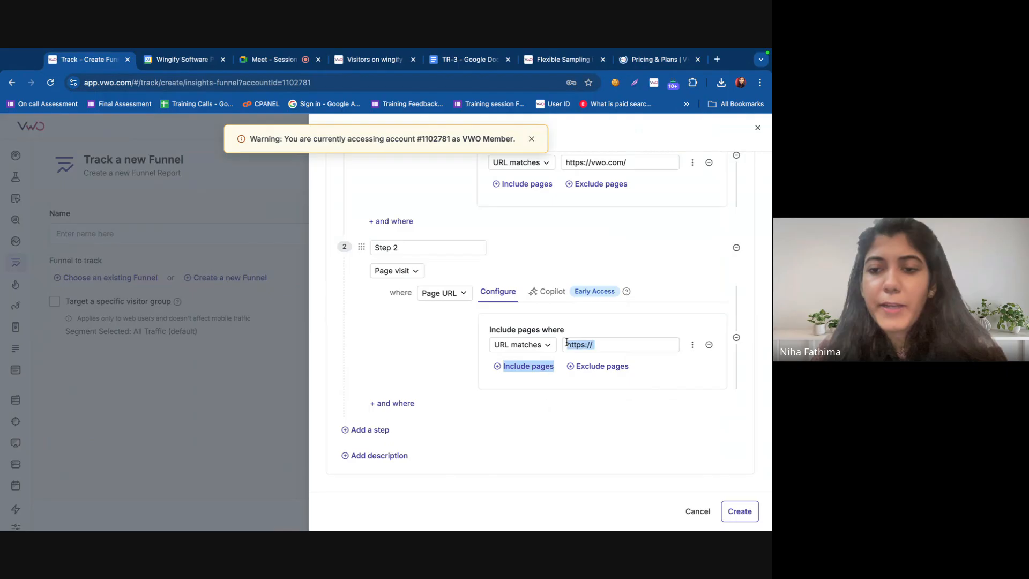
triple_click(568, 344)
key(BackSpace)
key(super+v)
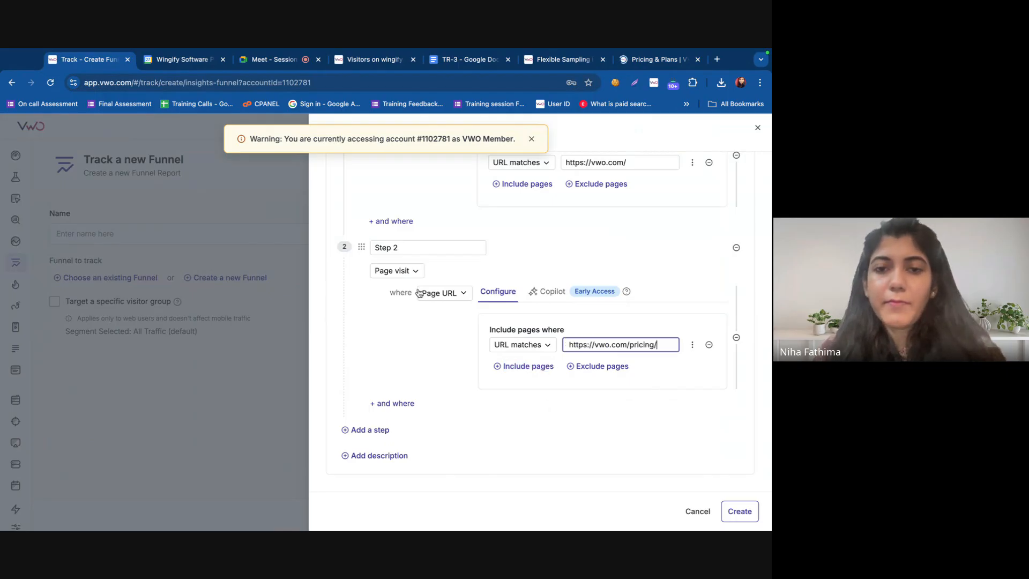
triple_click(402, 249)
key(BackSpace)
text(Pricing Page visit)
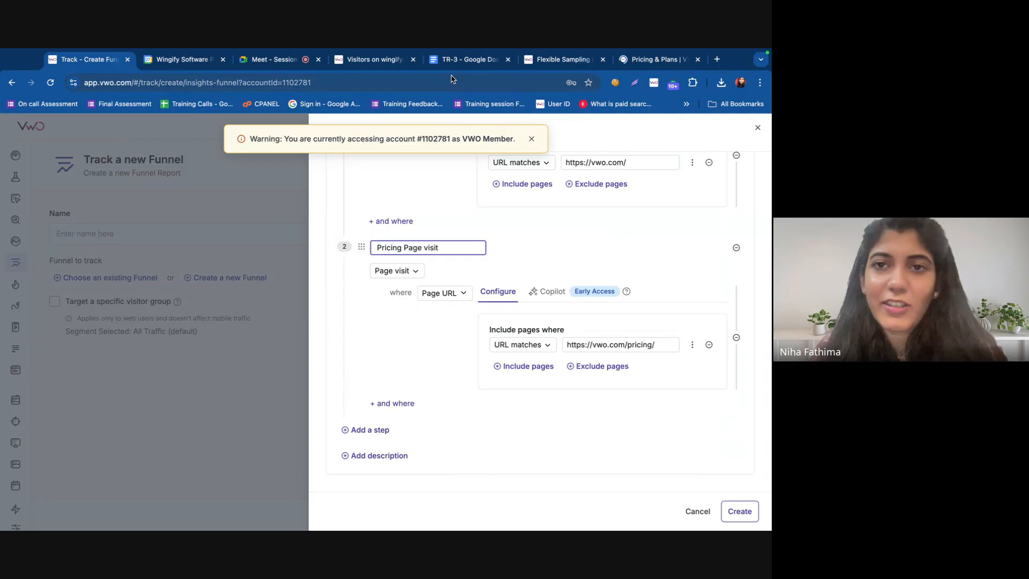
Examine the VWO Testing plans on the Pricing page, including the Enterprise plan's Explore for Free and Request Demo forms
click(668, 60)
scroll(340, 334, down, 10)
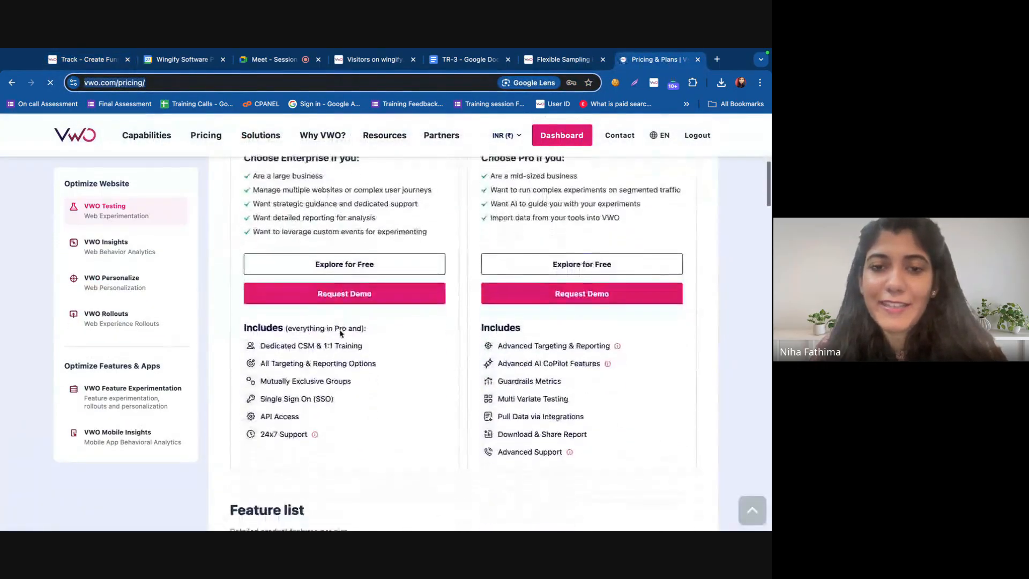
scroll(340, 334, down, 6)
scroll(340, 334, up, 9)
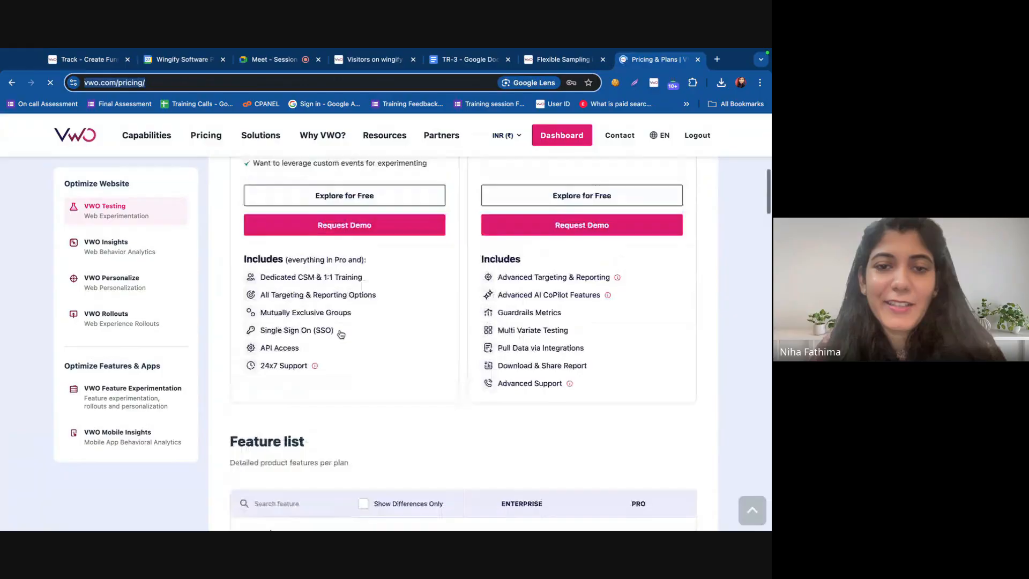
scroll(339, 334, up, 1)
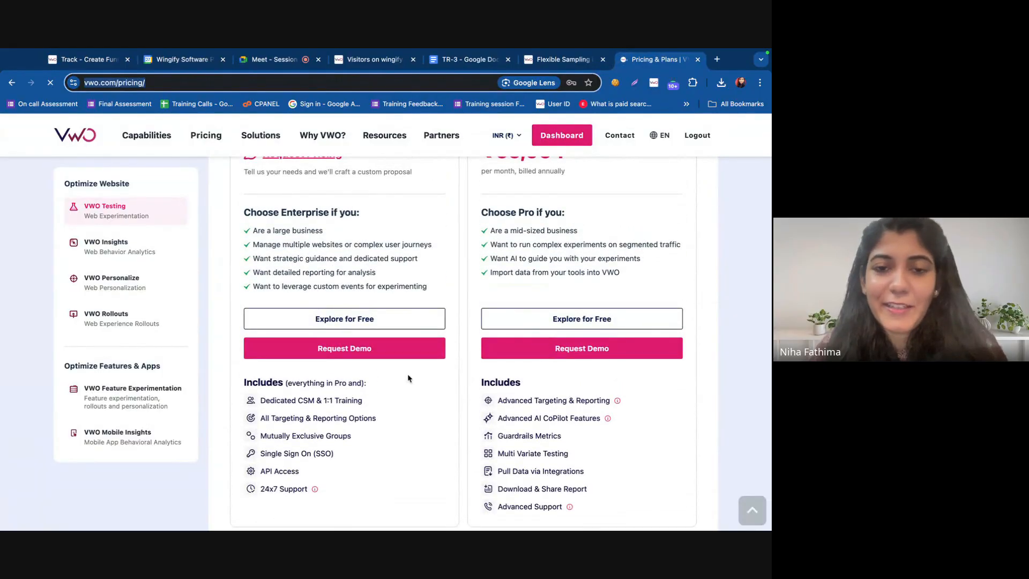
scroll(349, 417, down, 2)
scroll(347, 416, up, 3)
scroll(354, 348, down, 1)
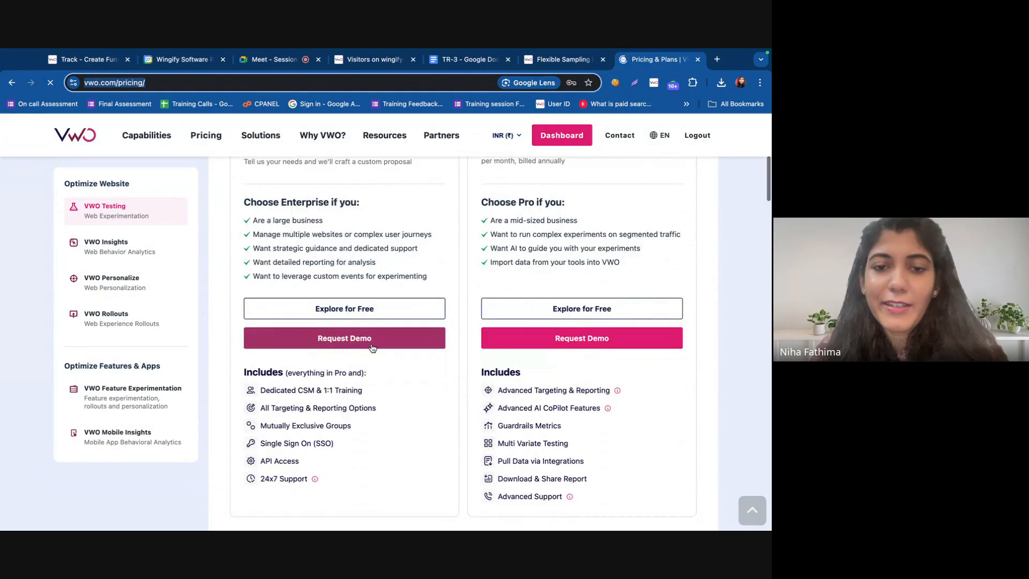
click(375, 316)
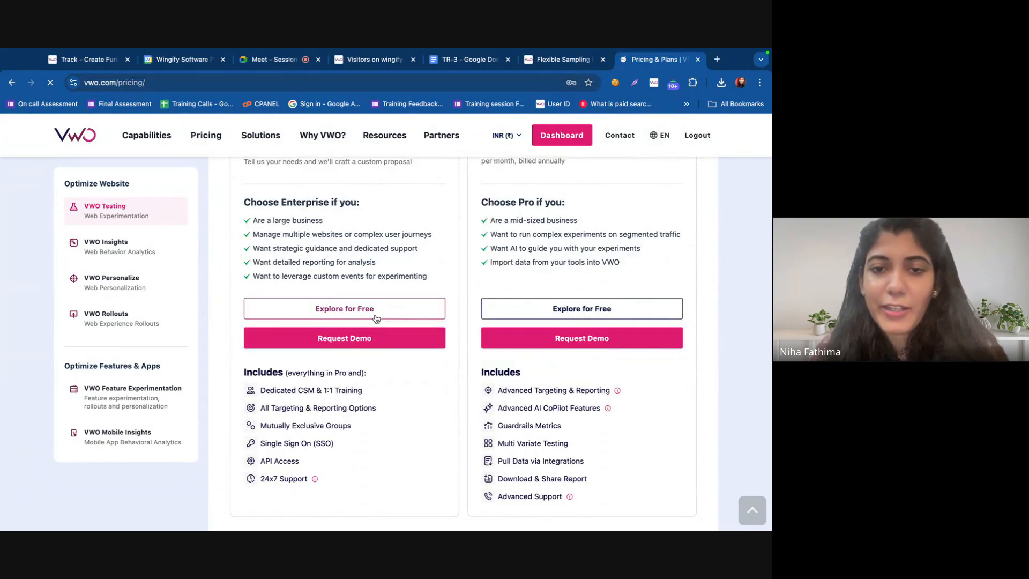
click(531, 157)
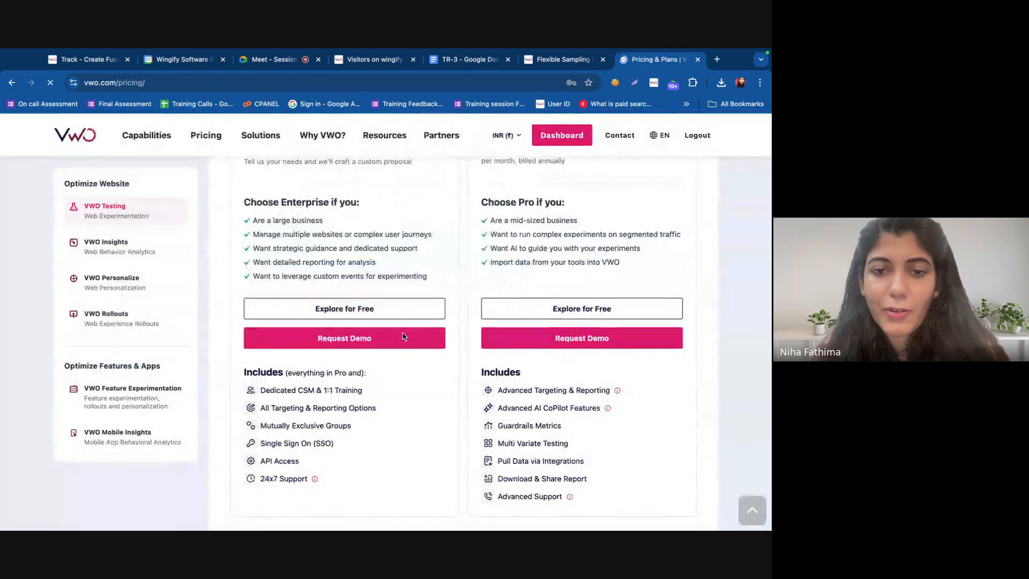
click(377, 343)
click(659, 162)
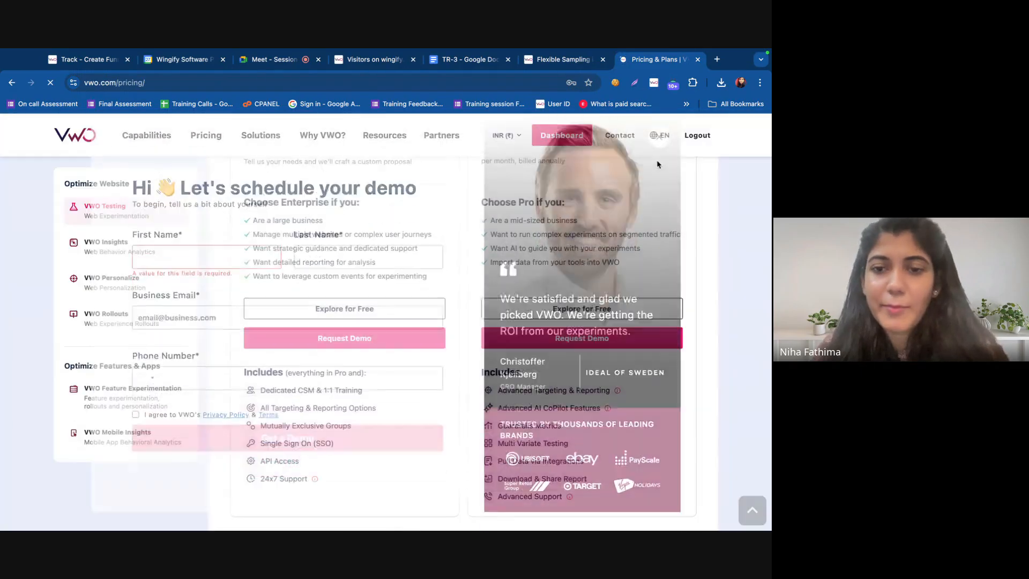
click(86, 59)
click(351, 431)
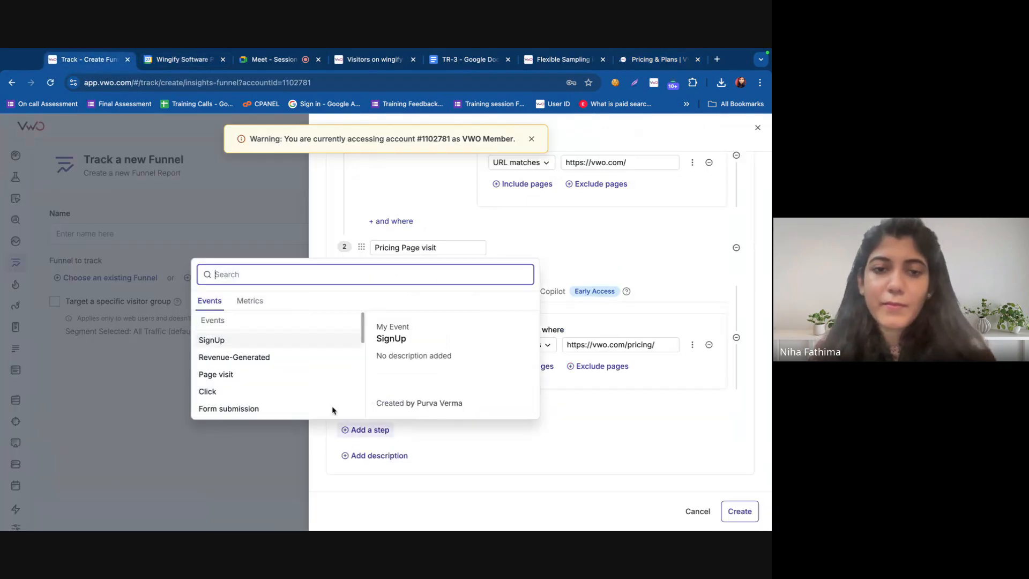
scroll(344, 347, down, 2)
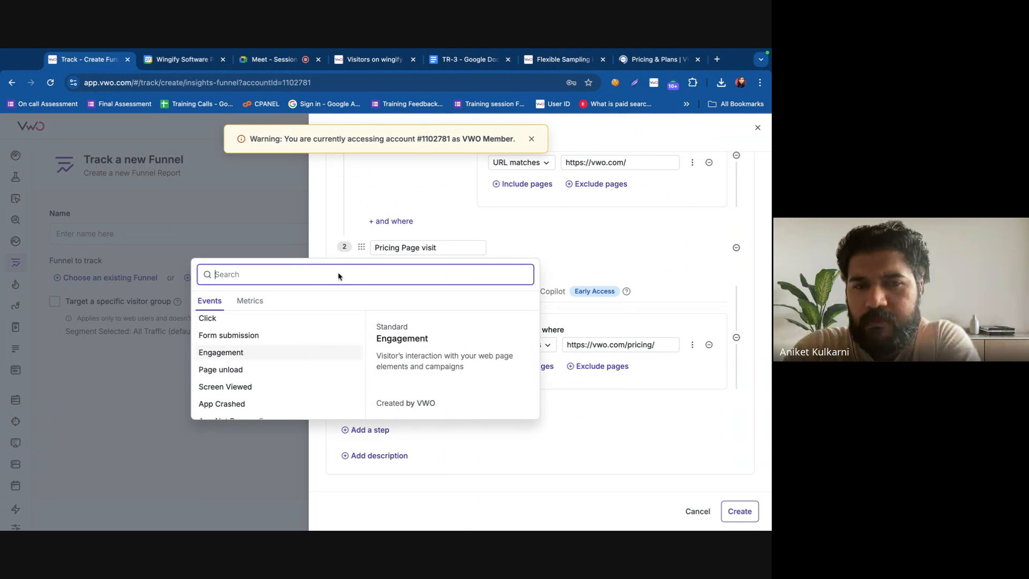
Return to the VWO Pricing page and review the VWO Insights plans and their included features
click(632, 61)
scroll(337, 325, down, 15)
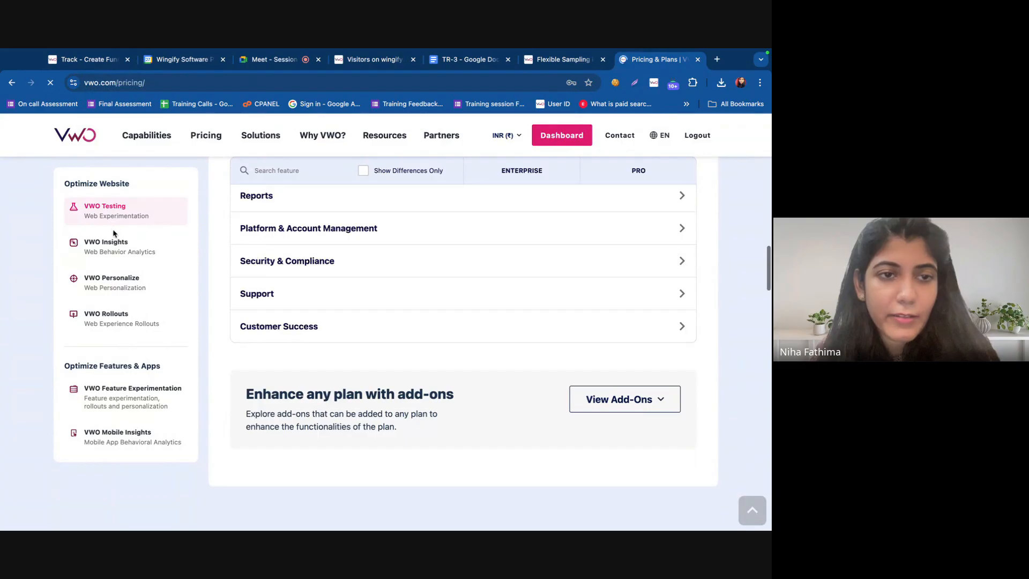
click(114, 244)
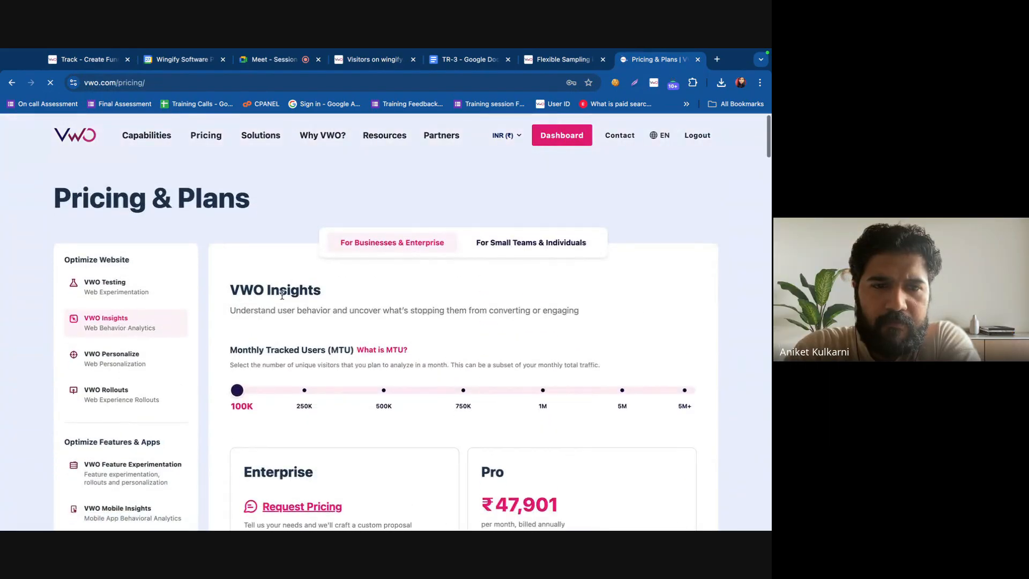
scroll(289, 295, down, 12)
scroll(283, 299, up, 3)
scroll(283, 299, up, 5)
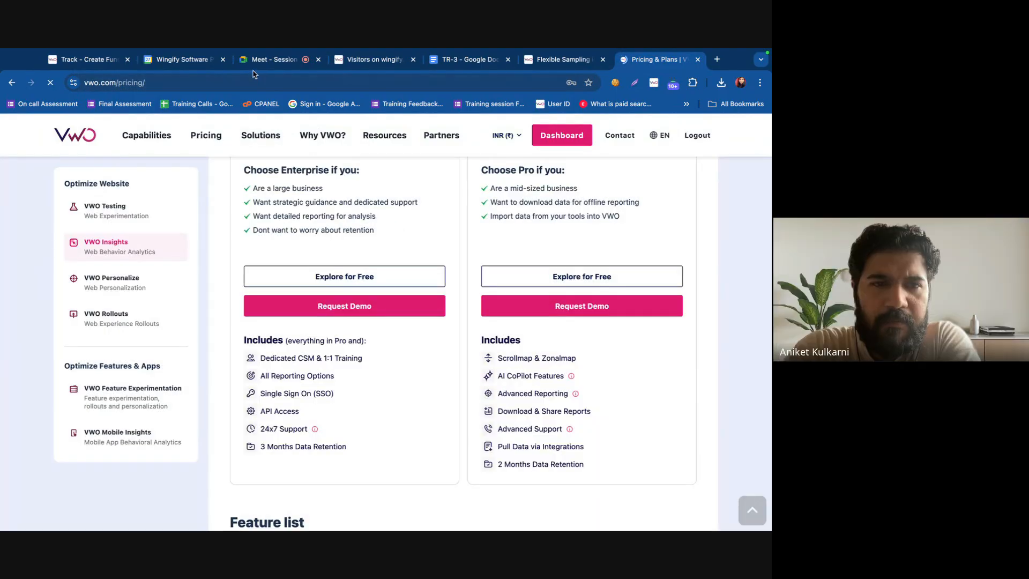
mouse_move(275, 266)
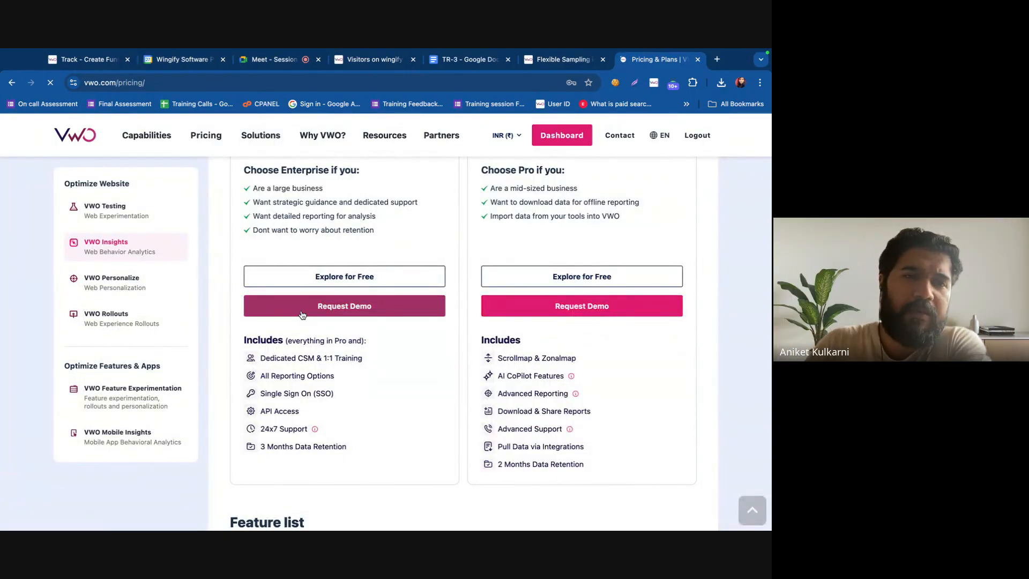
Open the Web Insights page under Behavior Analytics on the VWO website, copy its address and return to the funnel setup
mouse_move(167, 142)
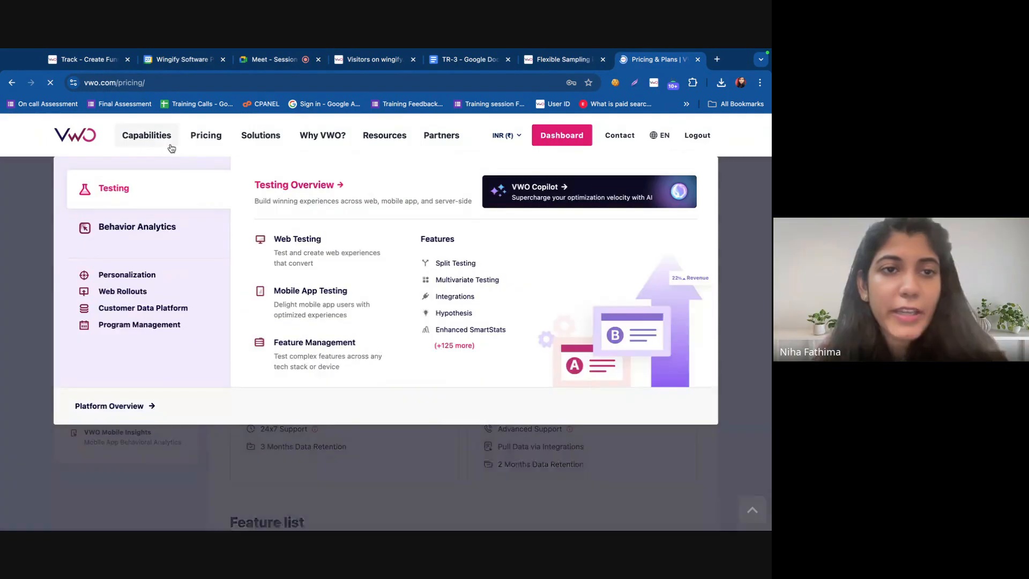
mouse_move(155, 227)
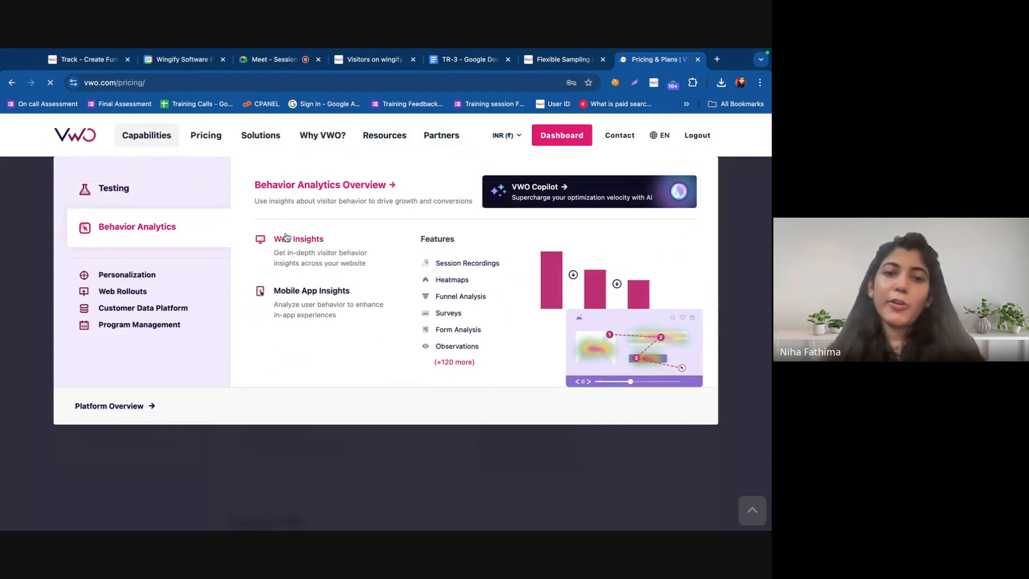
click(256, 238)
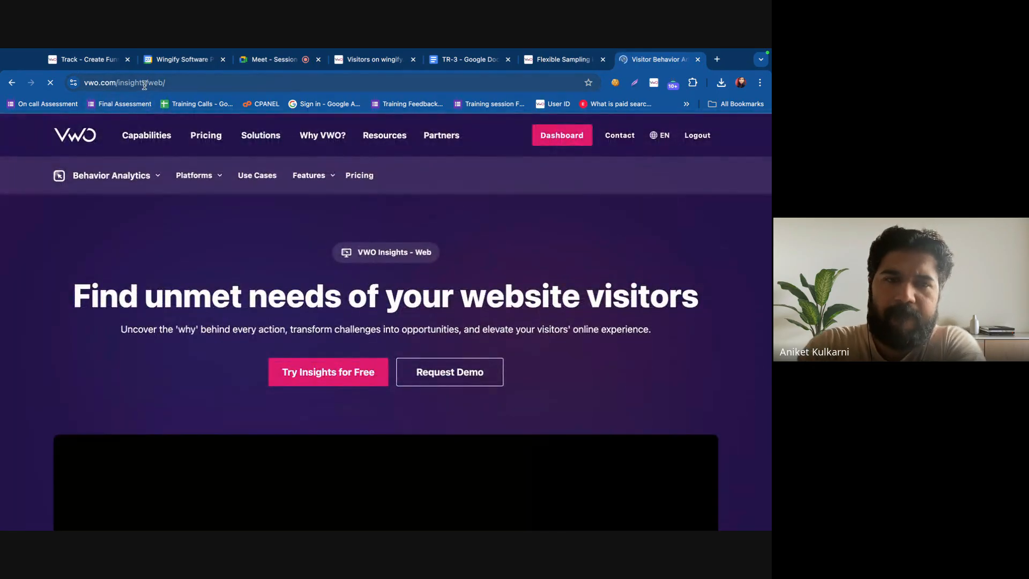
click(144, 85)
key(ctrl+c)
click(77, 57)
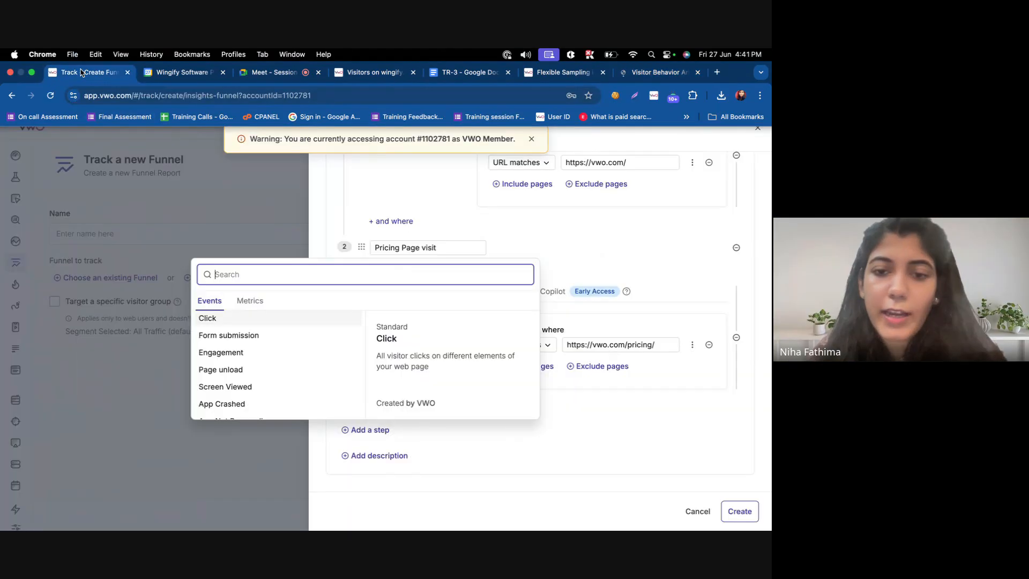
click(596, 233)
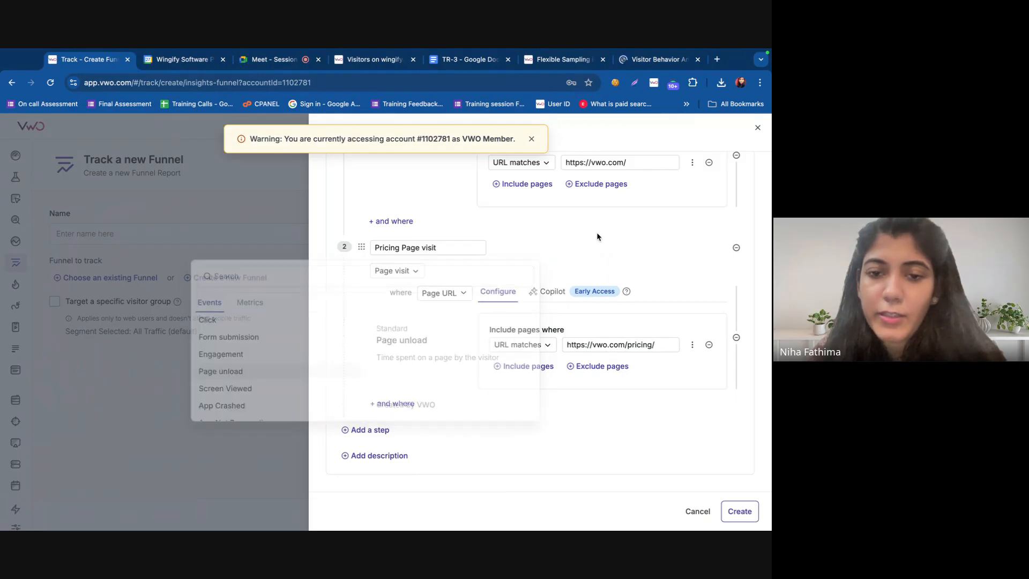
click(370, 431)
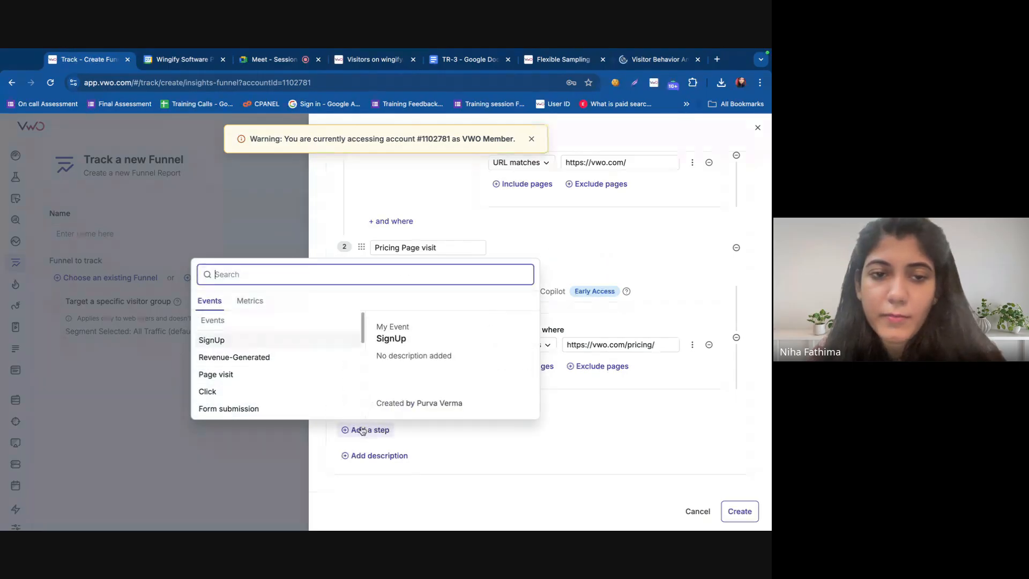
scroll(284, 340, down, 1)
click(279, 351)
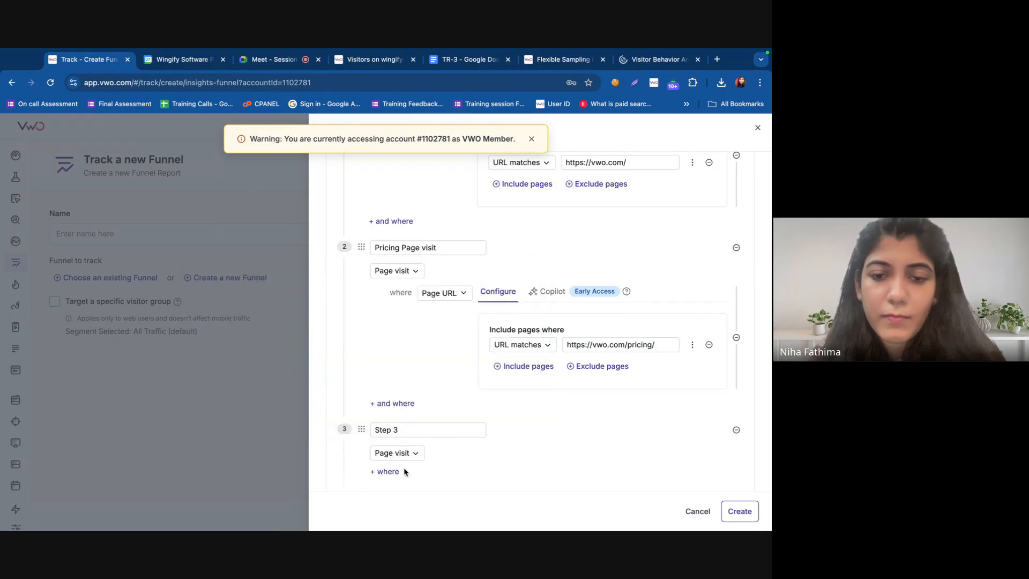
scroll(402, 450, down, 1)
click(395, 404)
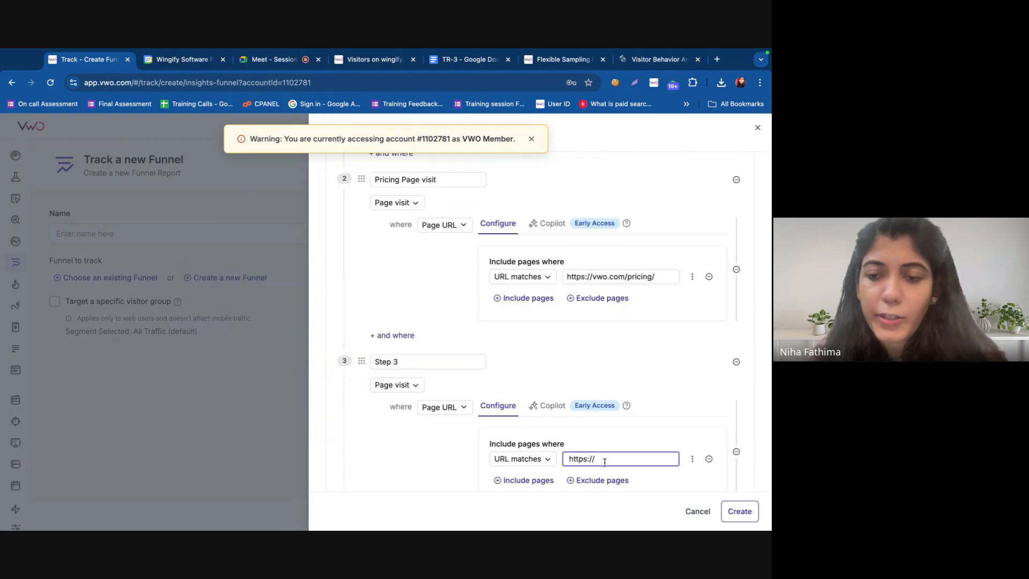
key(ctrl+a)
key(BackSpace)
key(ctrl+v)
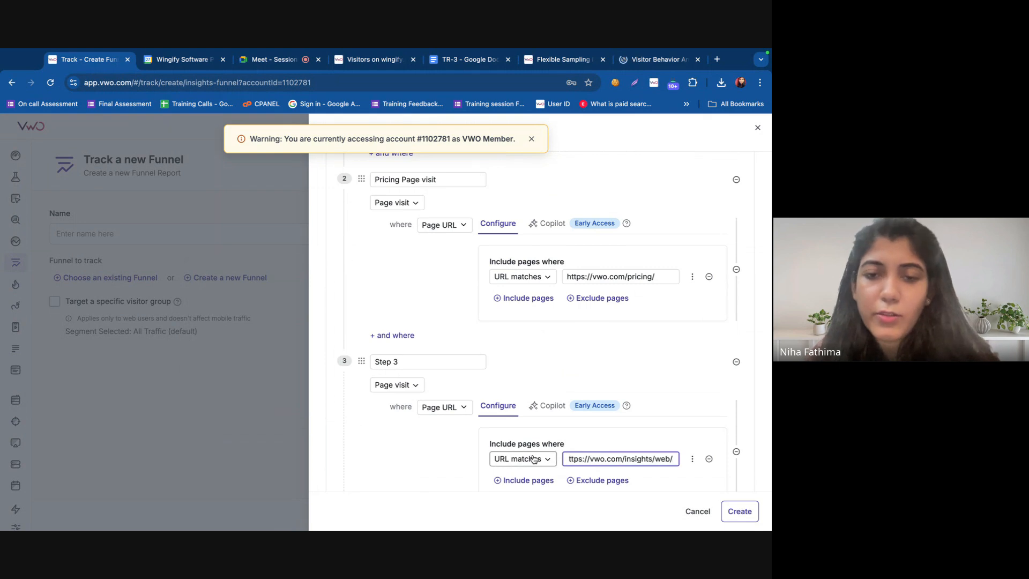
Name the funnel's third step "Product Page visits"
scroll(455, 474, down, 2)
triple_click(437, 248)
text(p)
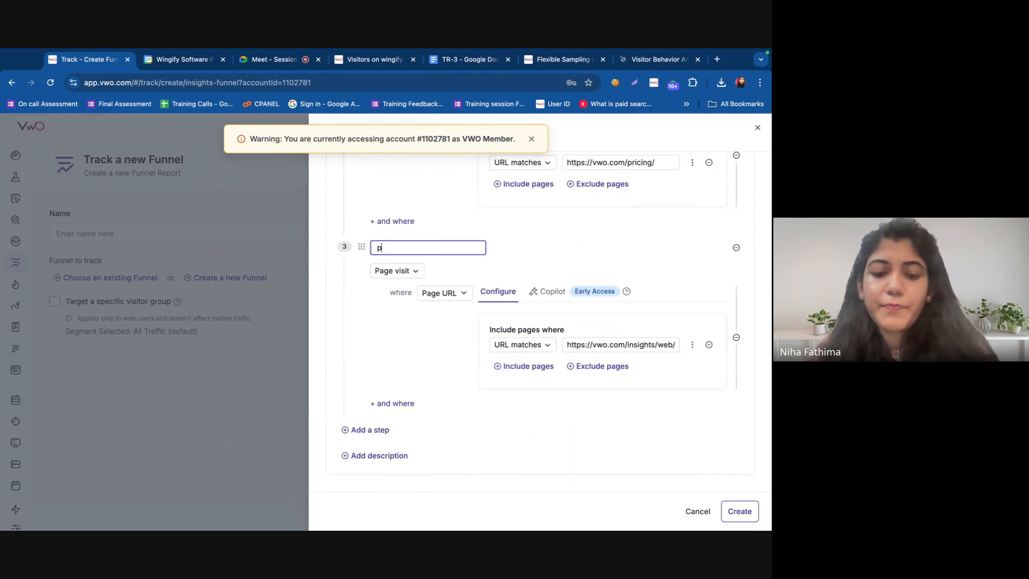
text(RODU)
key(BackSpace)
key(BackSpace)
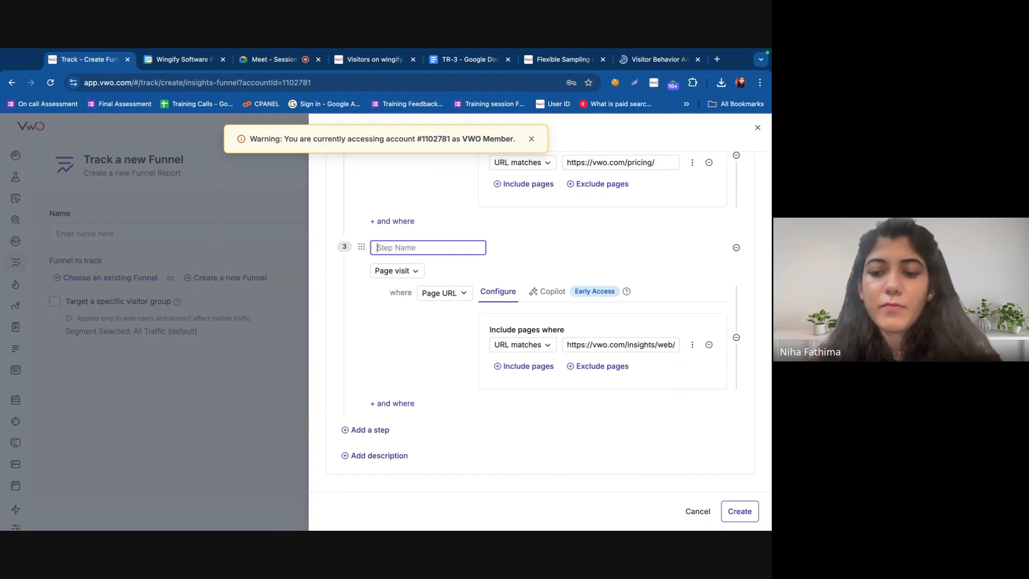
text(Product Page visits)
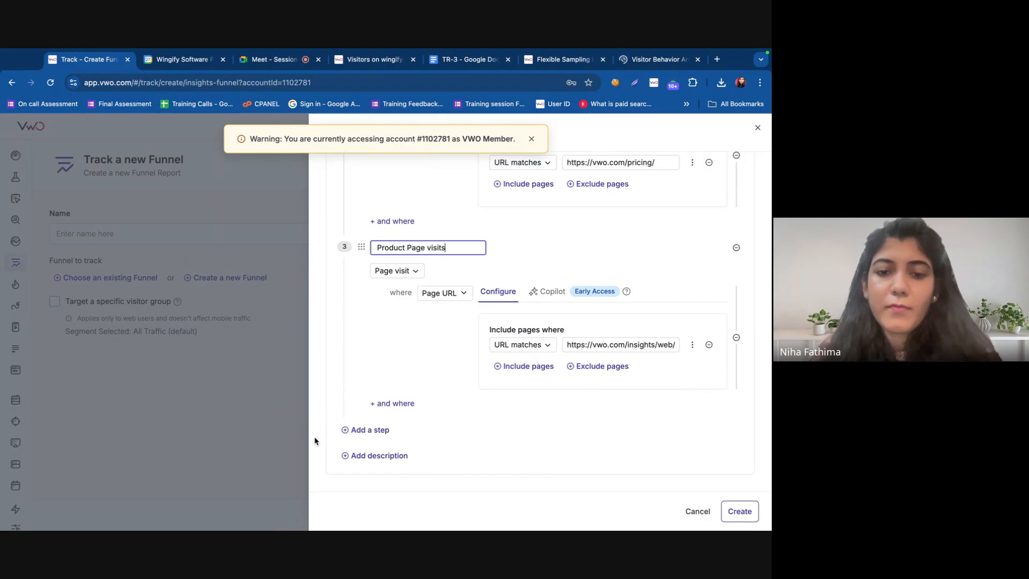
Open the Request Demo form on the VWO Web Insights page and examine its fields and submit button
click(650, 60)
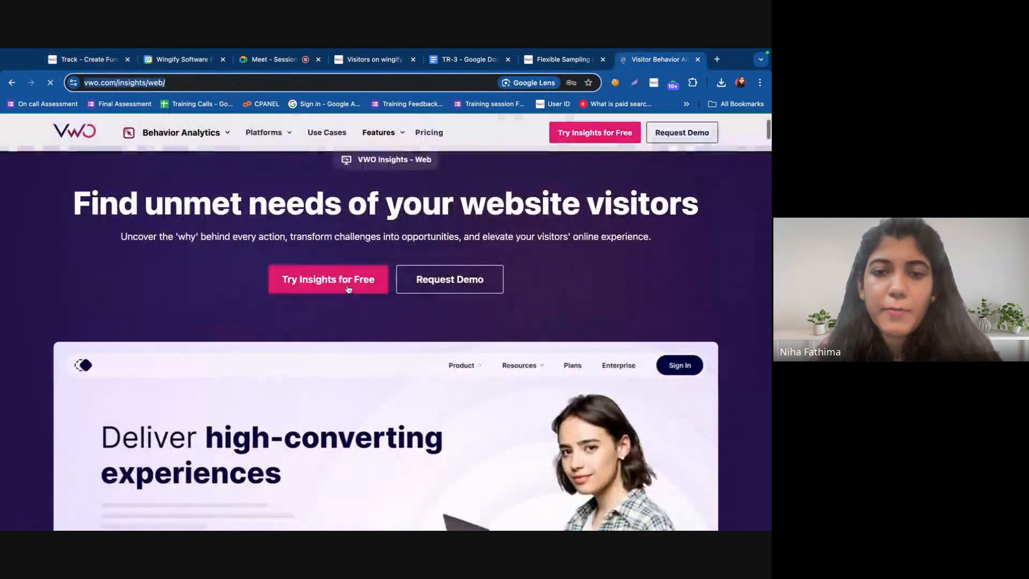
click(448, 281)
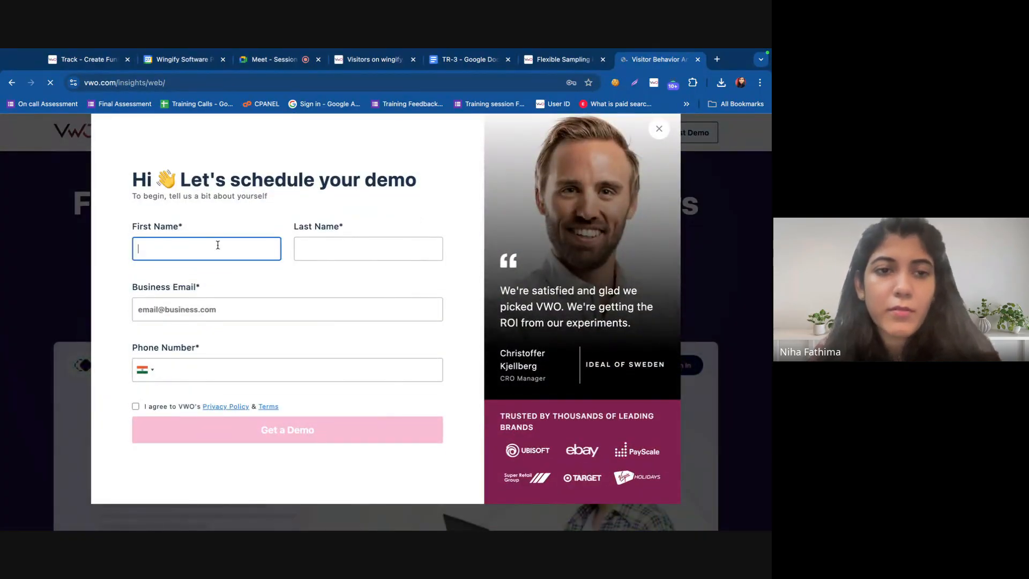
right_click(218, 247)
click(198, 283)
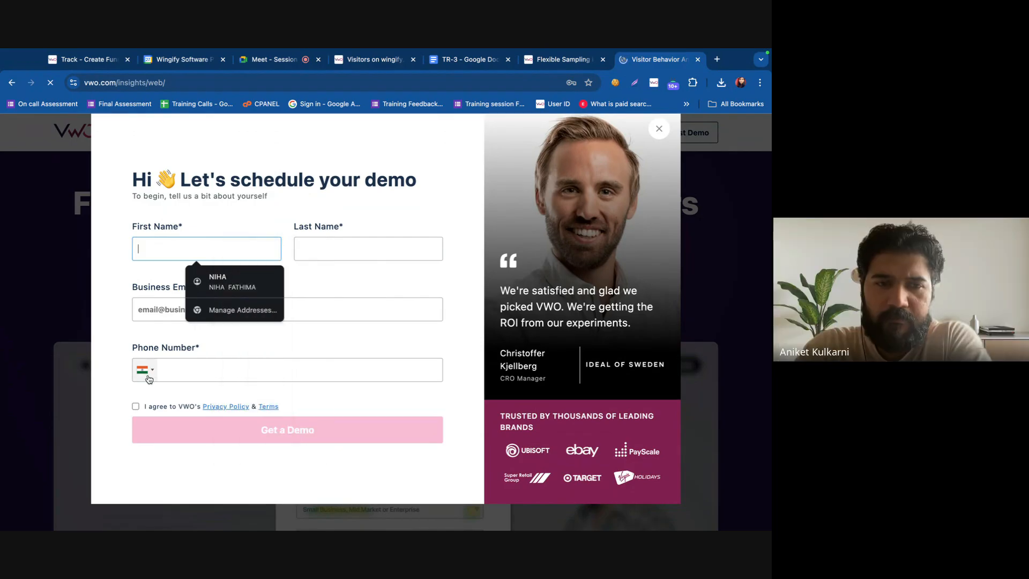
Back in the funnel setup, add the Click event as the fourth step, where the clicked element's Text equals "Get a Demo"
click(100, 64)
click(373, 427)
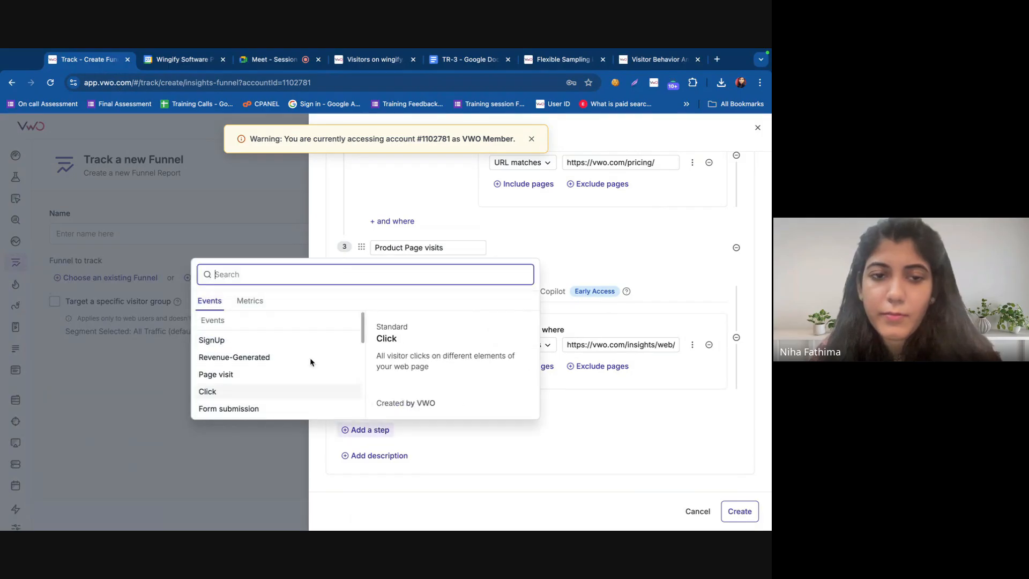
click(268, 396)
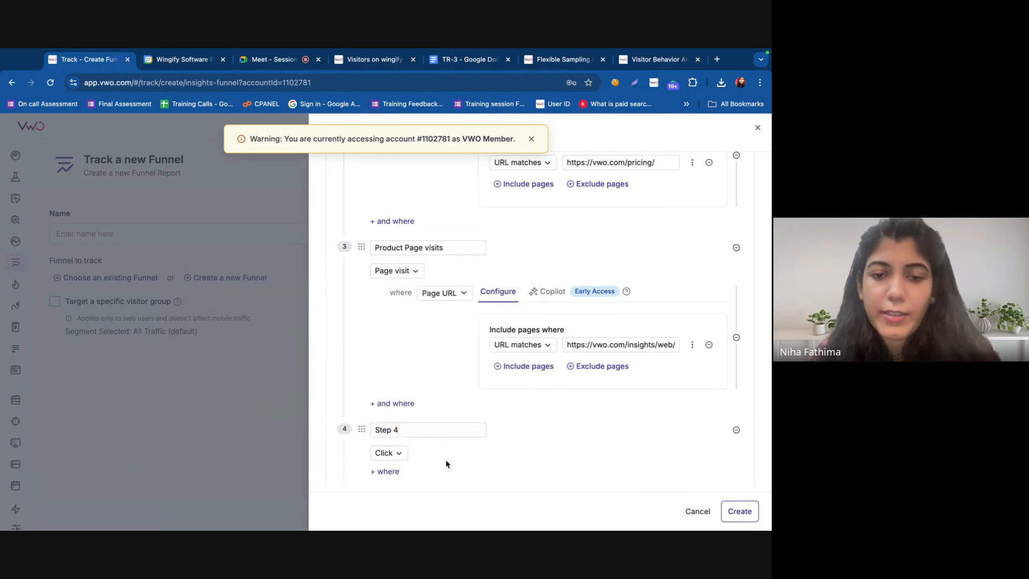
scroll(447, 463, down, 2)
click(397, 405)
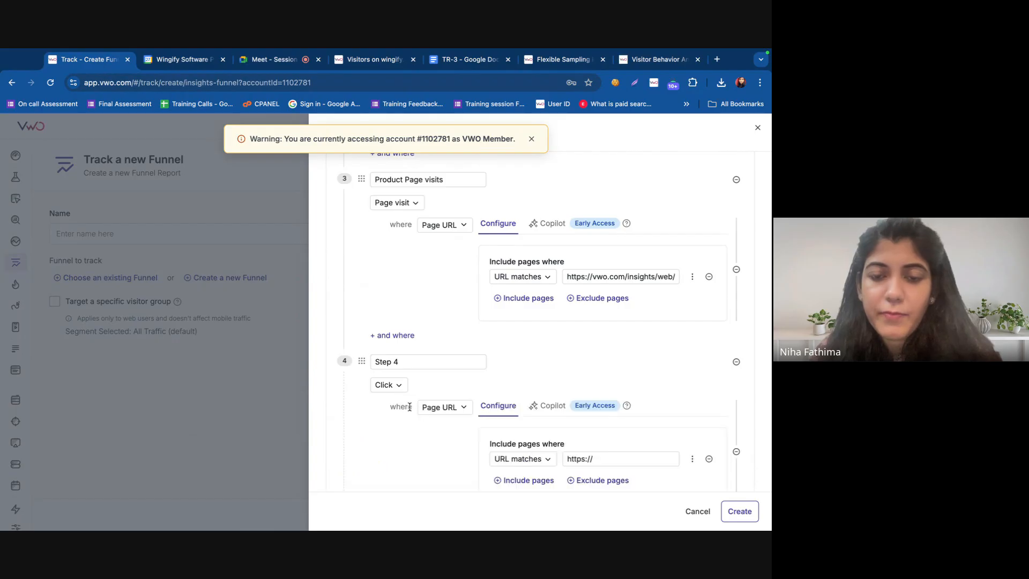
click(431, 407)
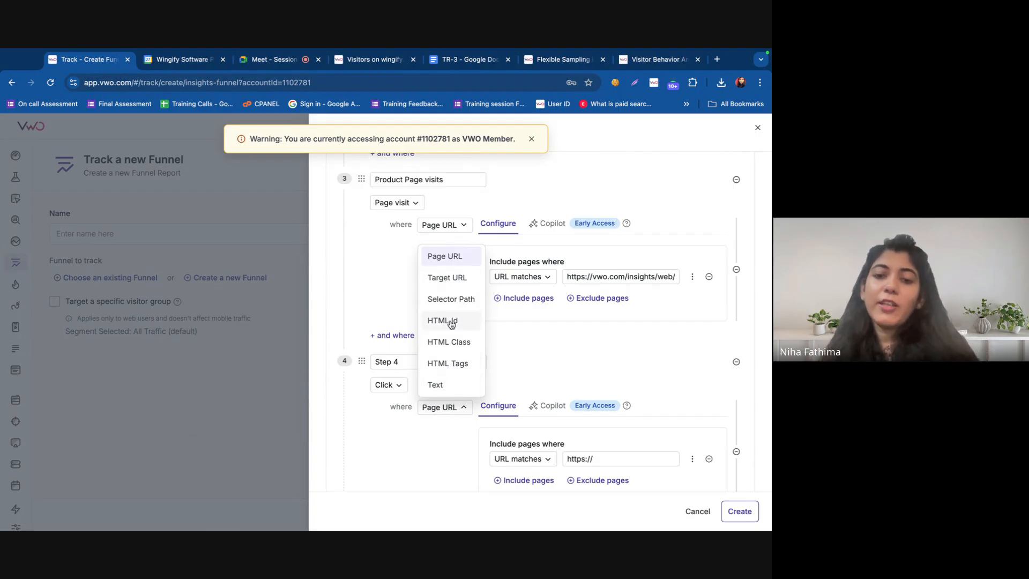
click(443, 385)
click(517, 403)
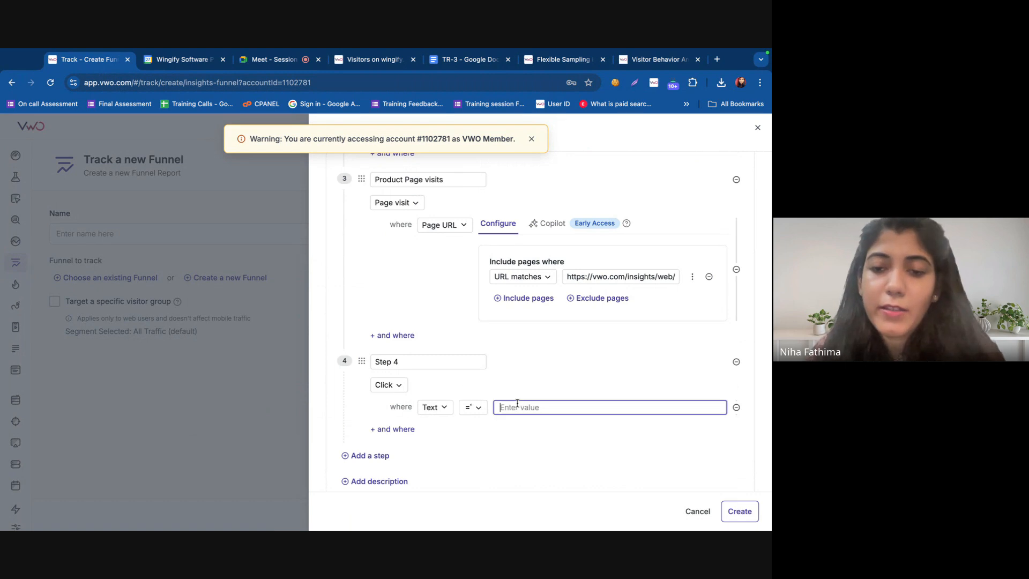
text(Get a Demo)
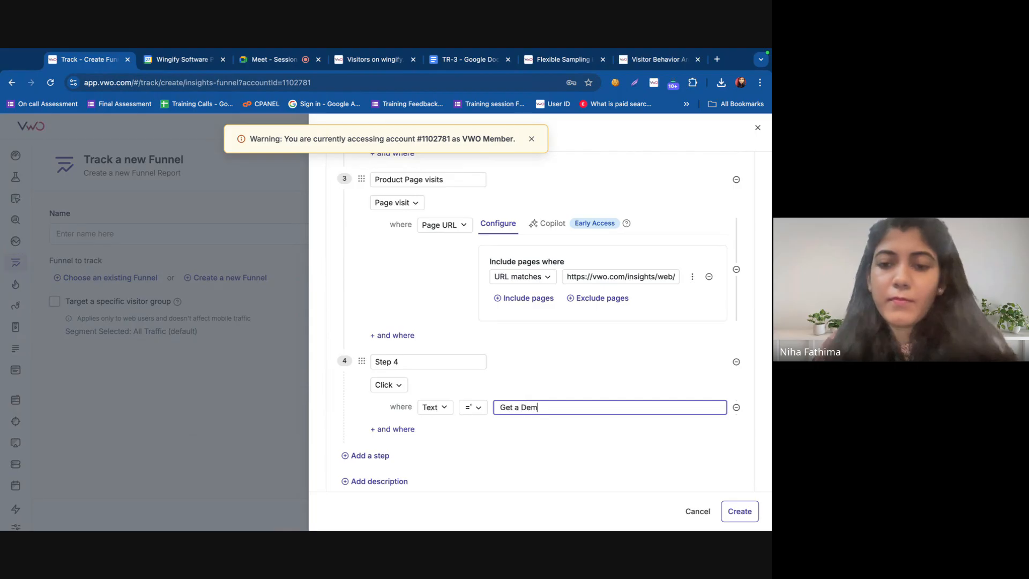
Check the submit button's wording in the Web Insights demo request form and return to the funnel setup
click(356, 61)
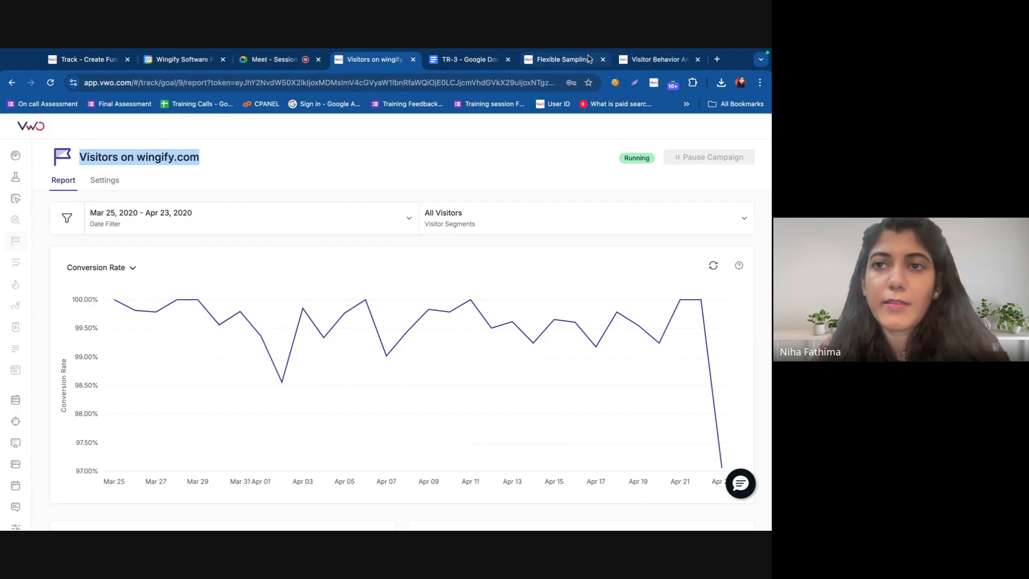
click(644, 63)
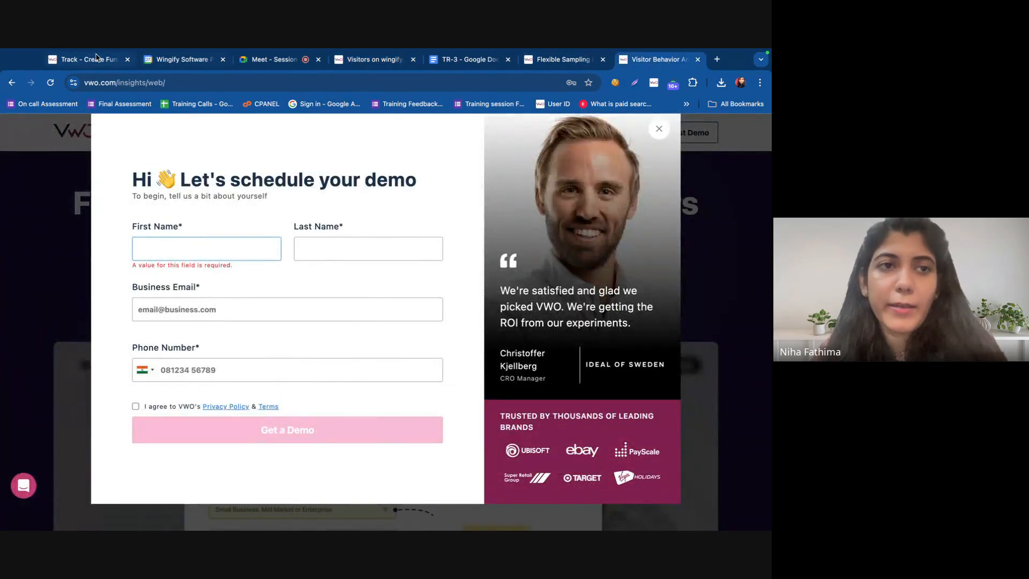
click(90, 59)
Name the funnel "Demo Funnel" and create it, confirming the write action and suppressing further confirmation requests for 30 minutes
scroll(430, 266, up, 10)
click(384, 195)
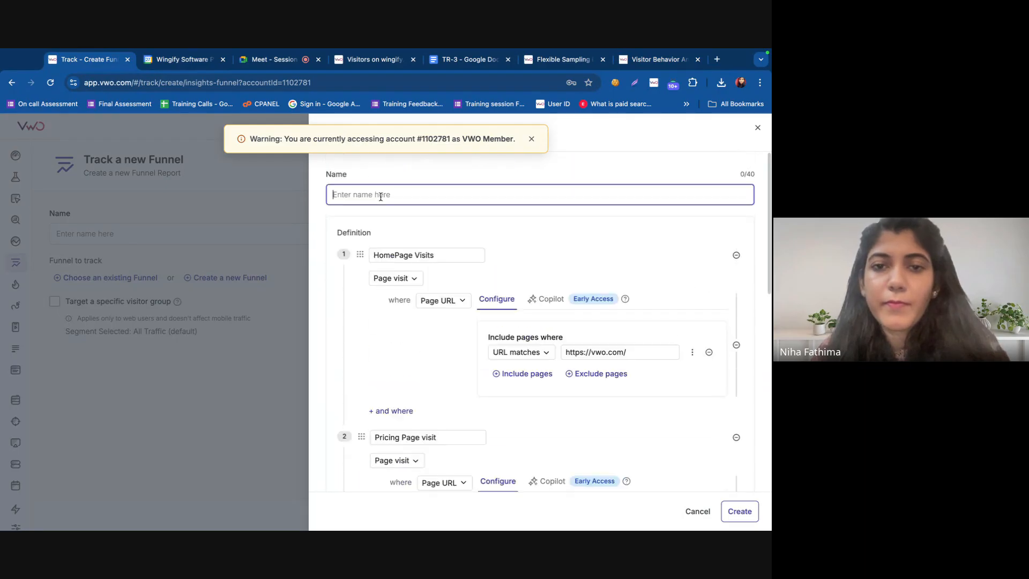
text(Demo Funnel)
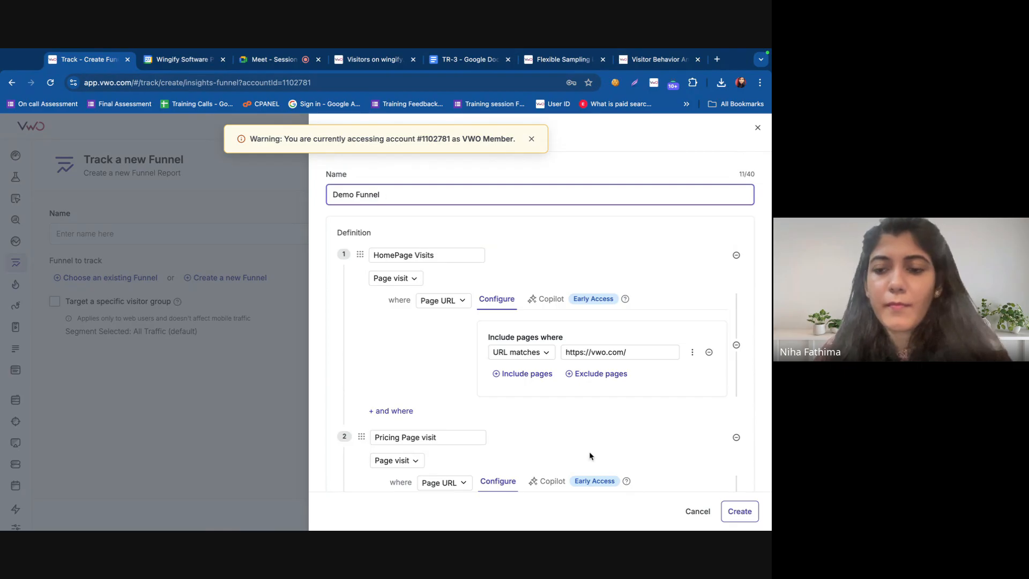
scroll(616, 466, down, 10)
click(740, 510)
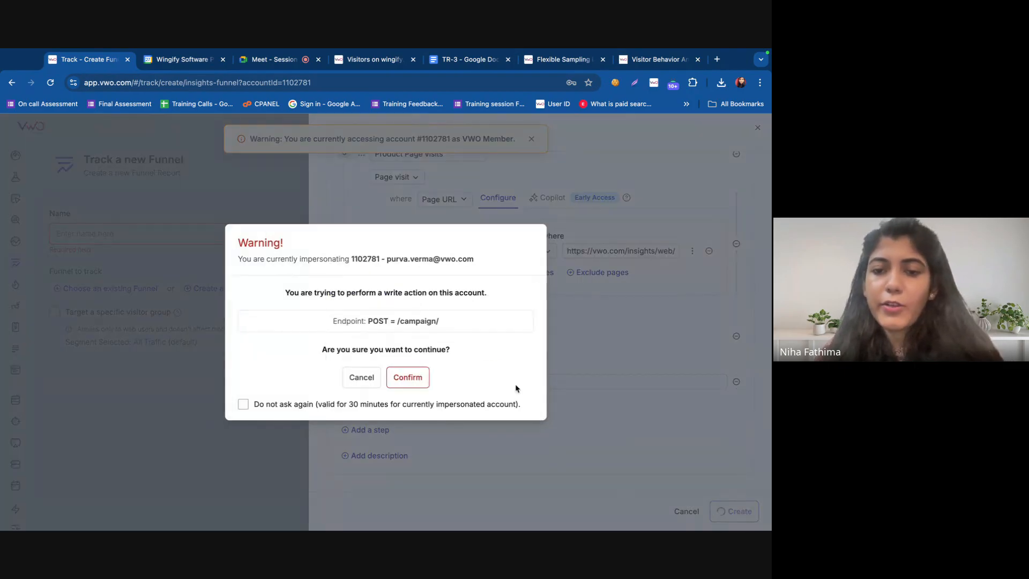
click(380, 405)
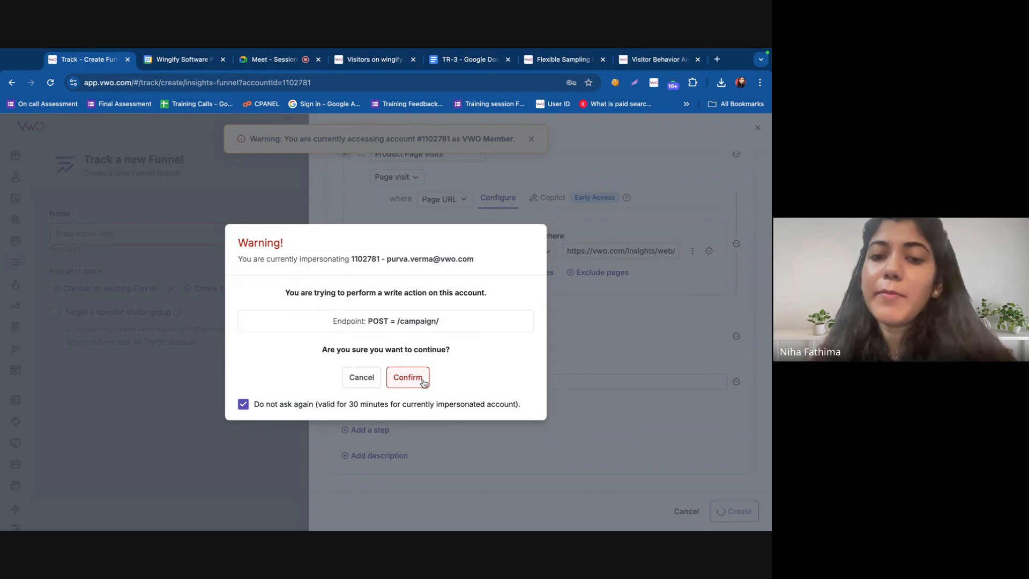
click(407, 378)
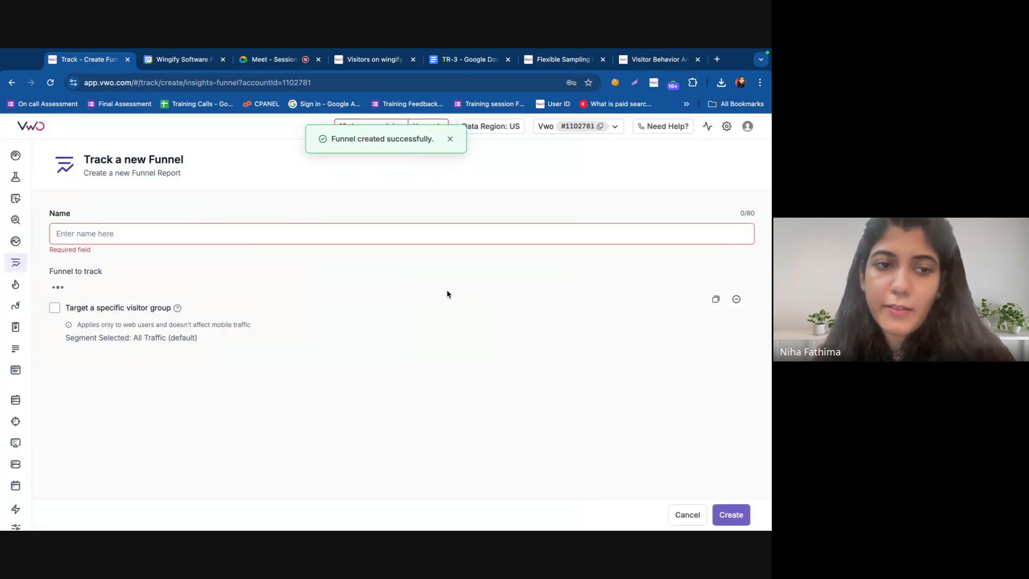
Review the Demo Funnel's four stages and their conditions: homepage, pricing page and product page visits, and the Get a Demo click
scroll(145, 422, down, 5)
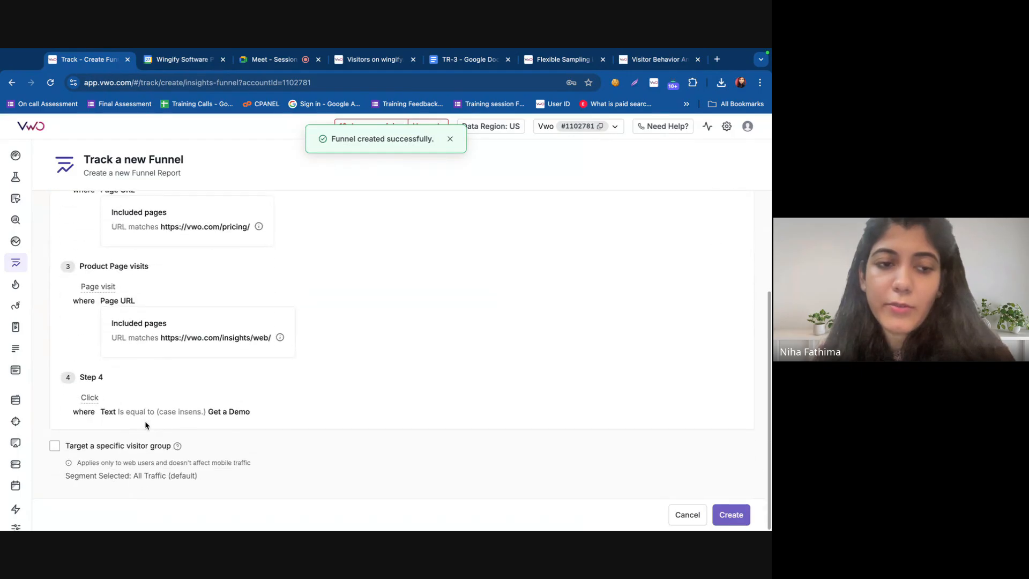
scroll(145, 421, up, 6)
scroll(151, 358, down, 2)
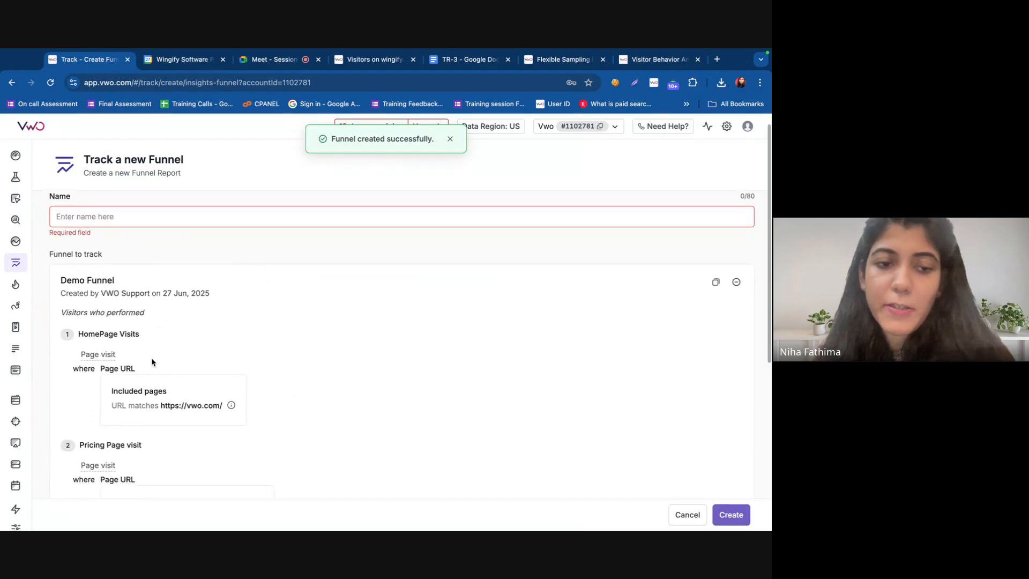
drag(77, 263, 168, 270)
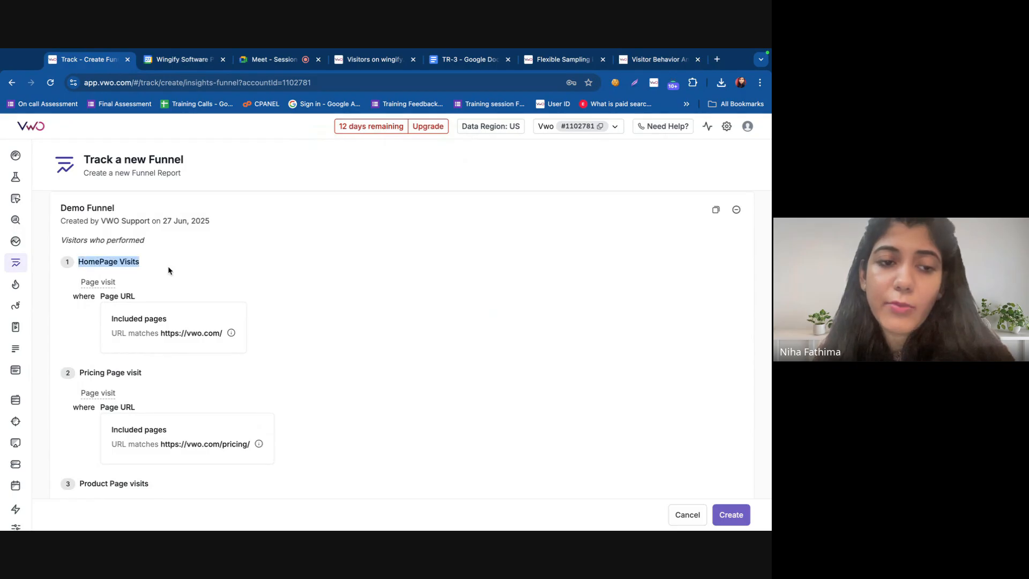
scroll(87, 452, down, 4)
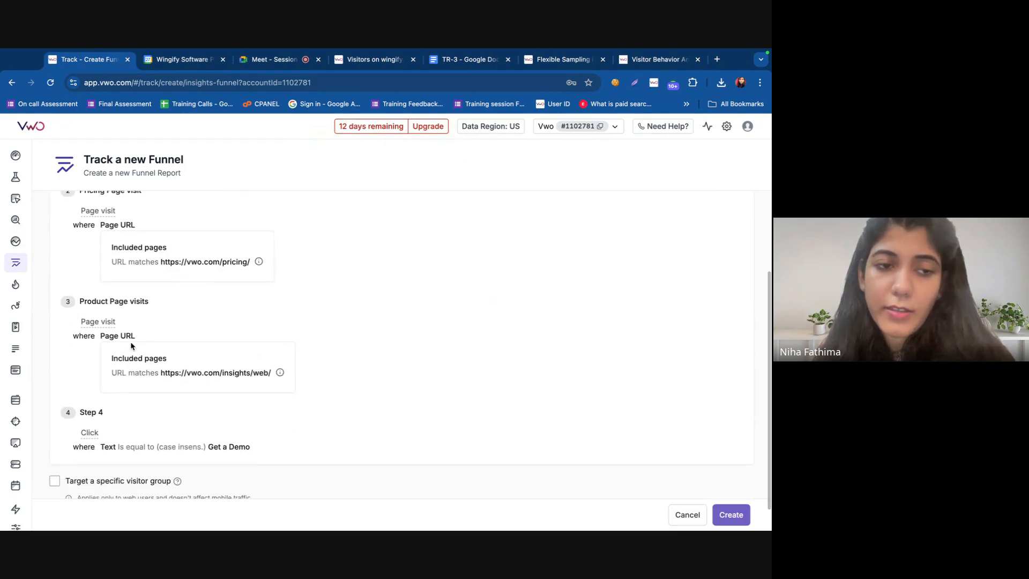
scroll(131, 343, up, 2)
scroll(131, 343, up, 4)
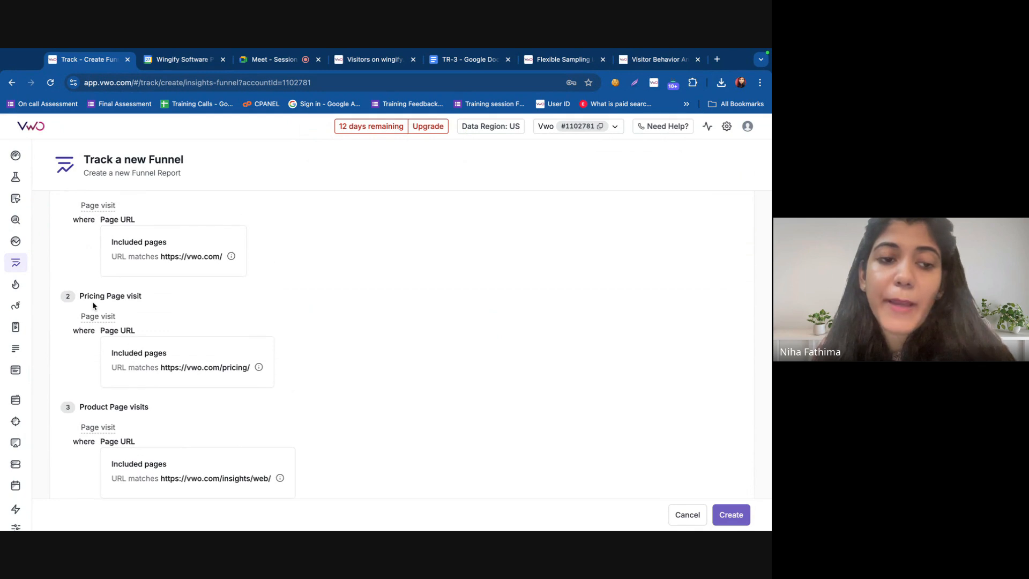
scroll(92, 302, down, 4)
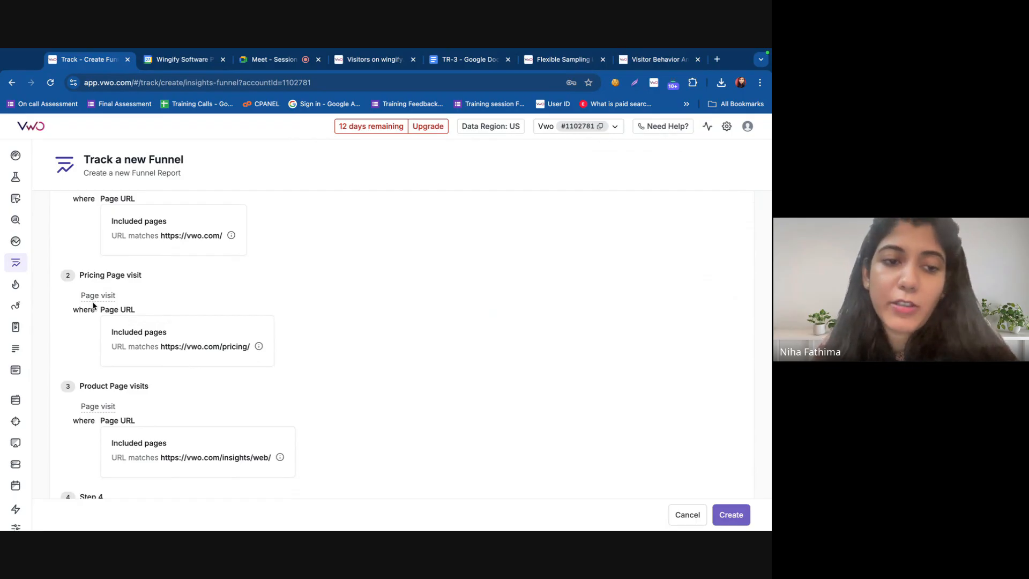
scroll(93, 306, up, 4)
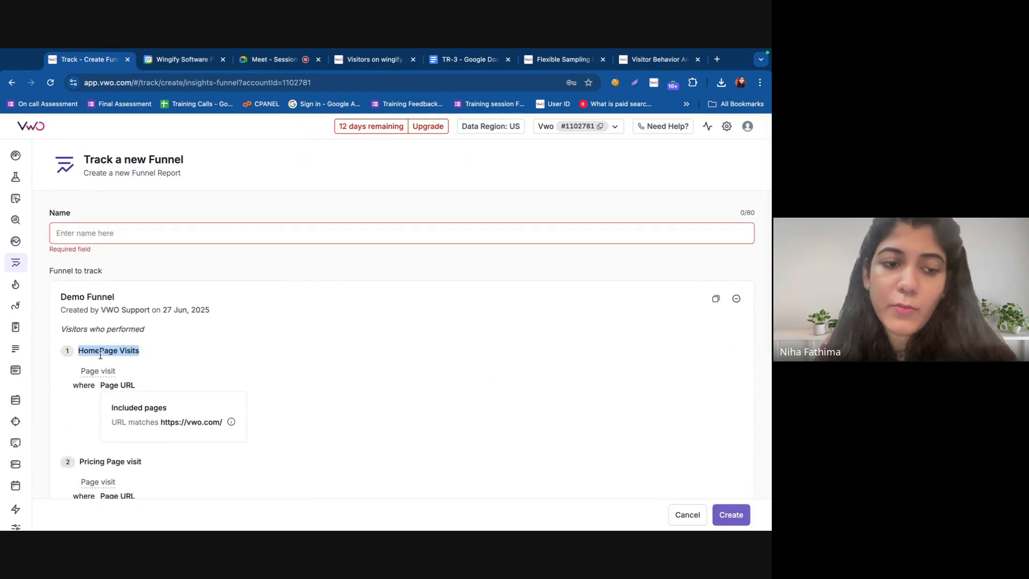
scroll(100, 355, down, 4)
mouse_move(78, 278)
mouse_down()
mouse_move(168, 278)
mouse_move(81, 289)
mouse_up()
scroll(161, 290, down, 2)
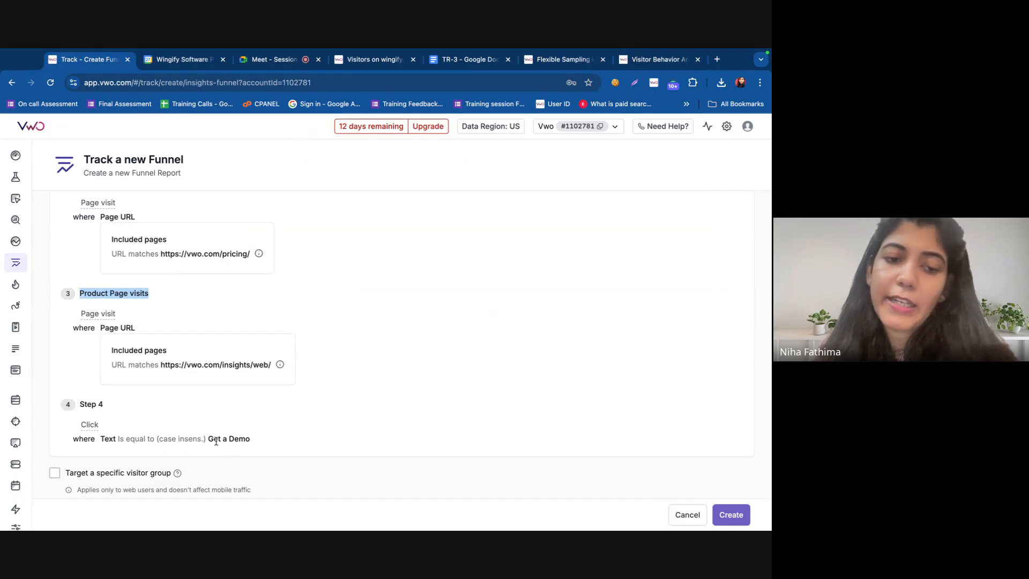
drag(209, 439, 316, 444)
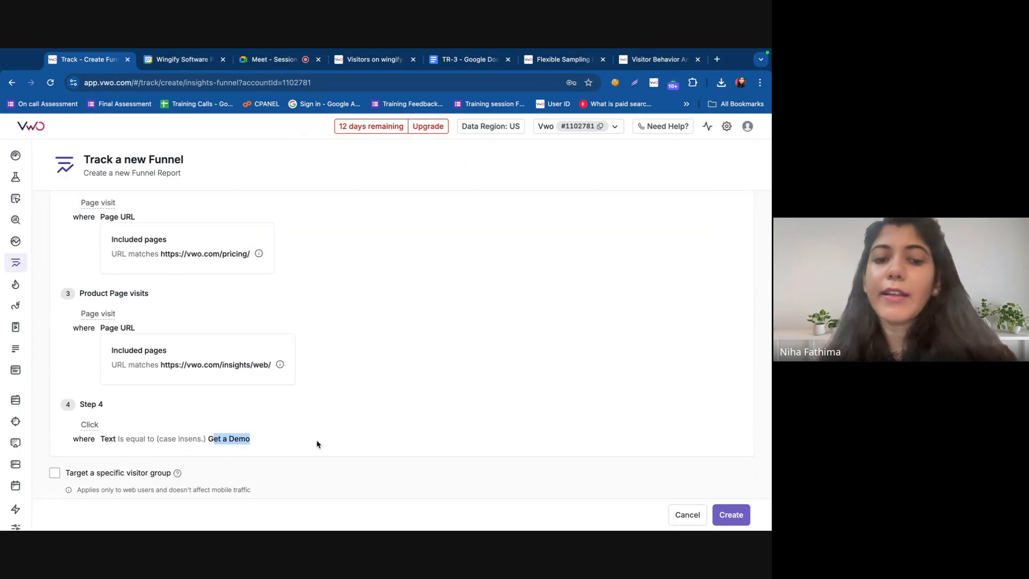
scroll(187, 436, up, 1)
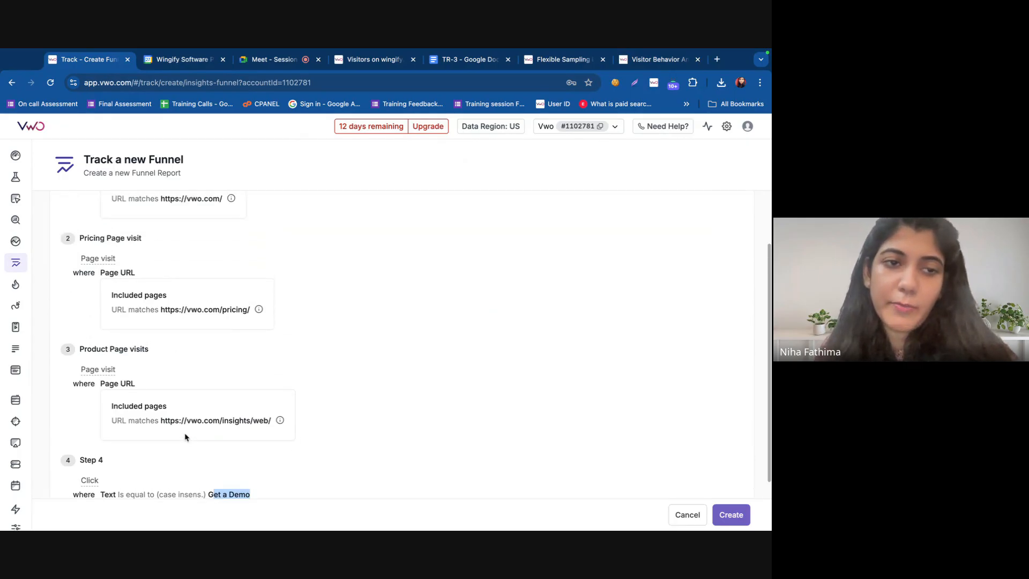
click(308, 317)
drag(308, 313, 60, 205)
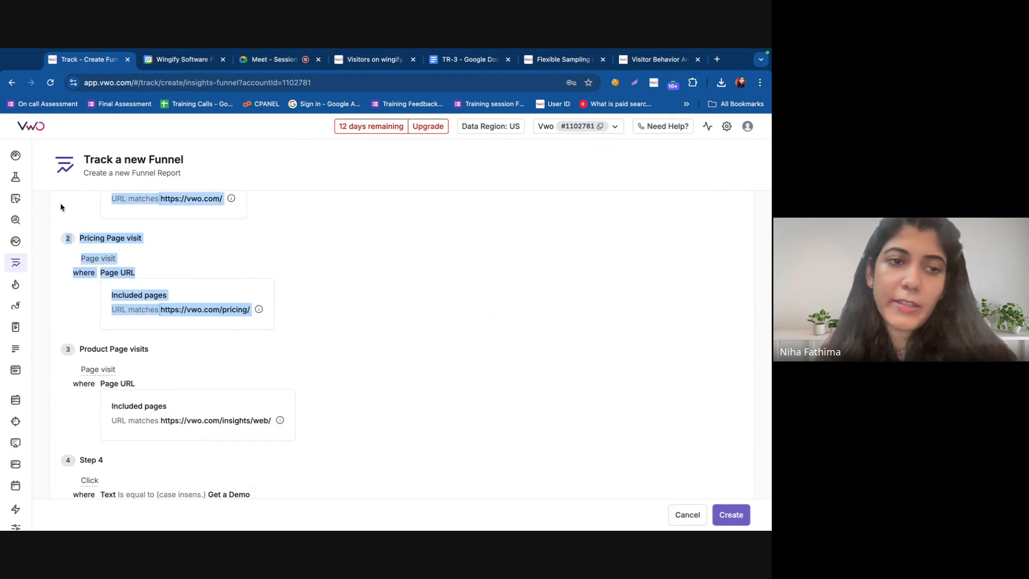
scroll(61, 205, up, 4)
click(70, 342)
scroll(70, 342, down, 3)
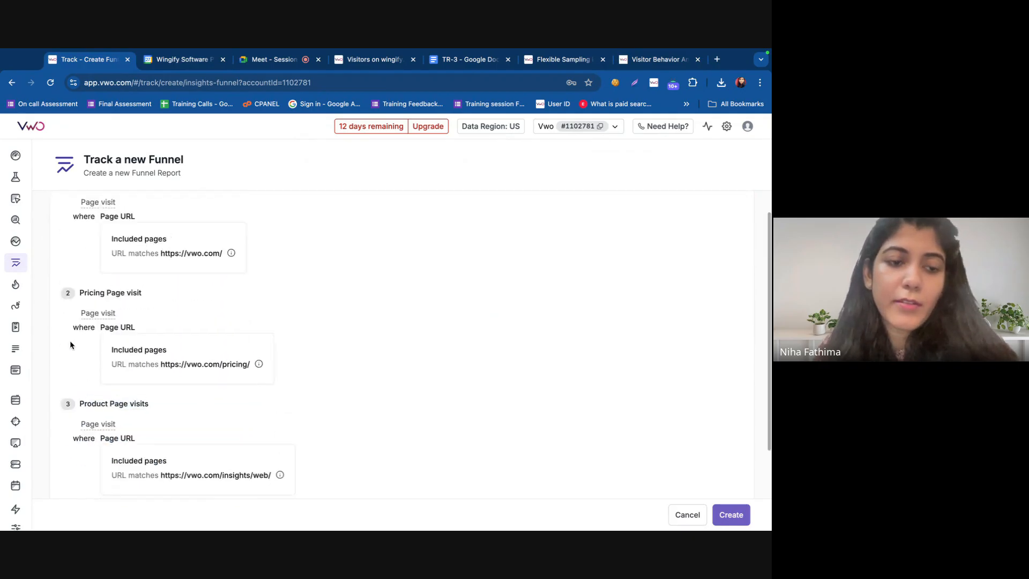
scroll(70, 343, down, 3)
mouse_move(92, 294)
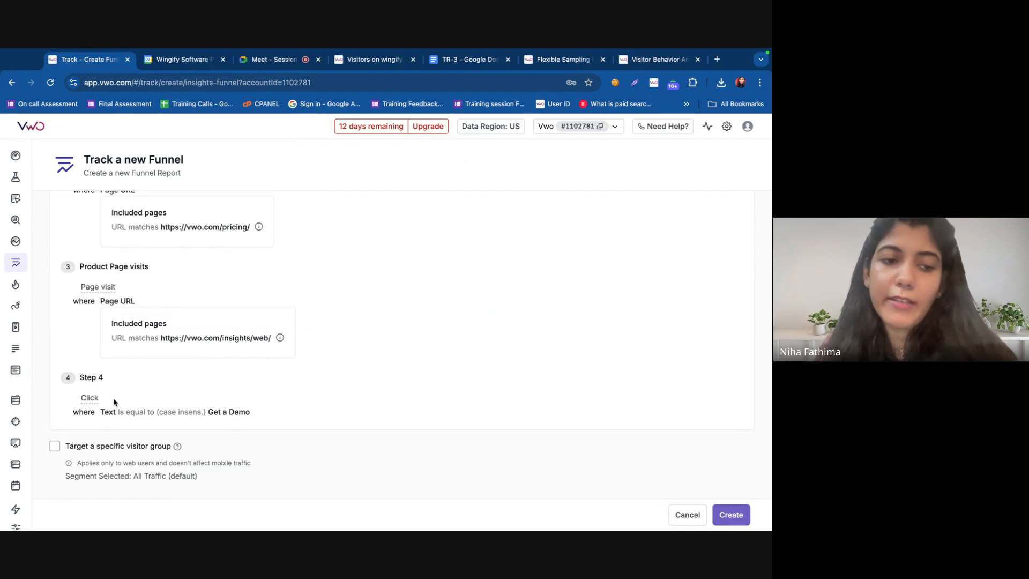
Name the new funnel report "Demo Funnel" and create it
scroll(114, 402, up, 10)
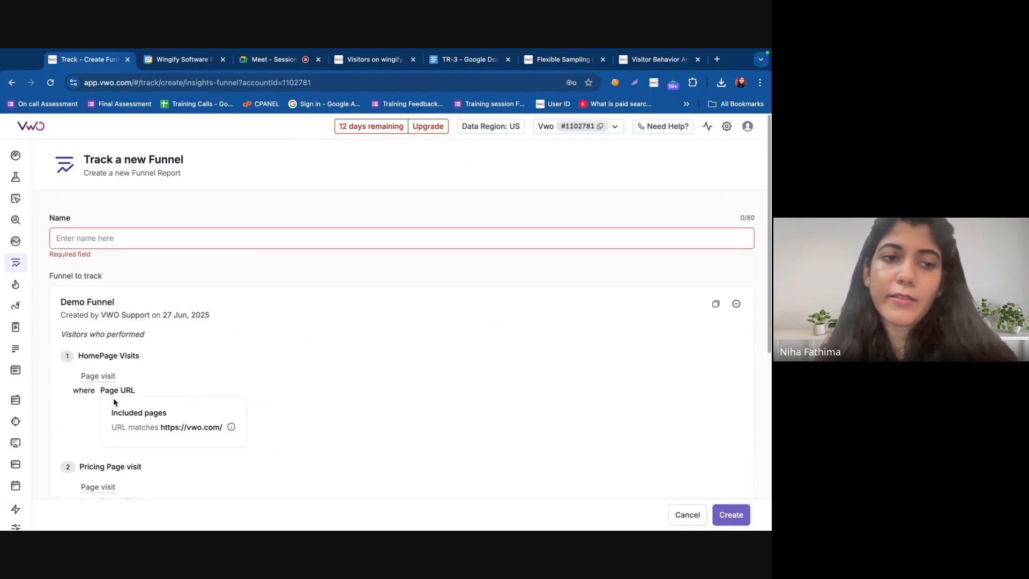
click(113, 235)
text(Demo F)
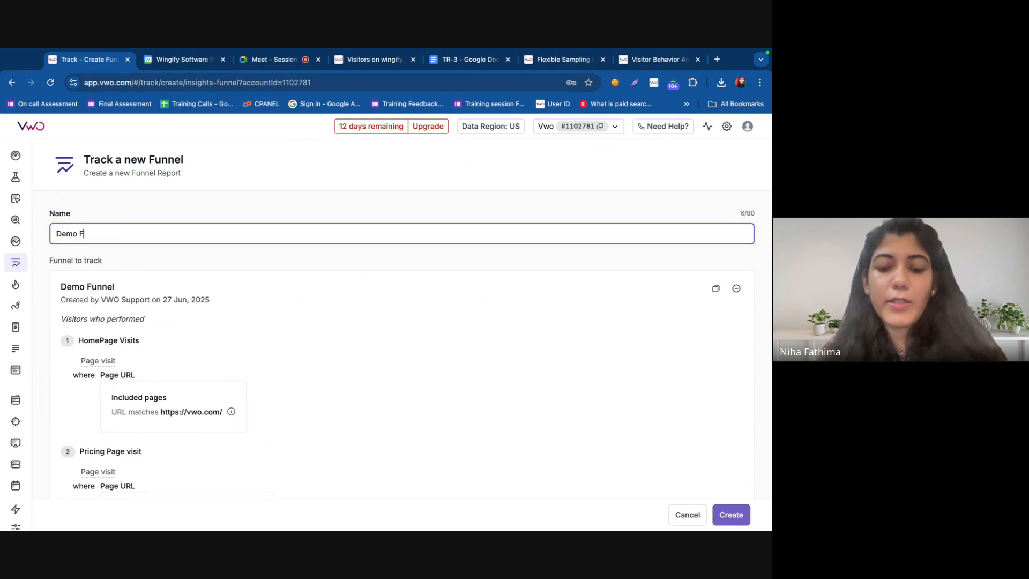
text(unnel)
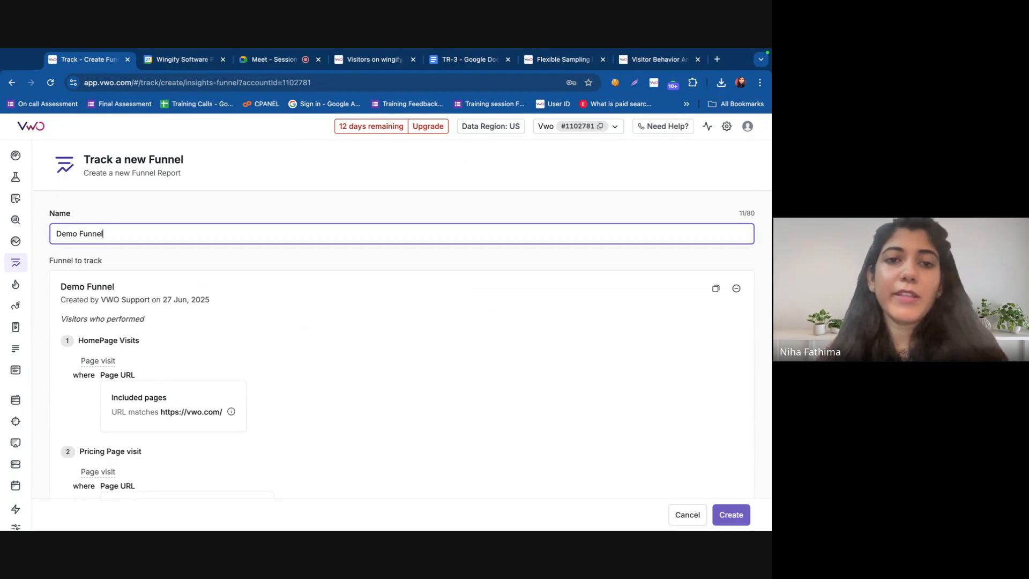
click(731, 514)
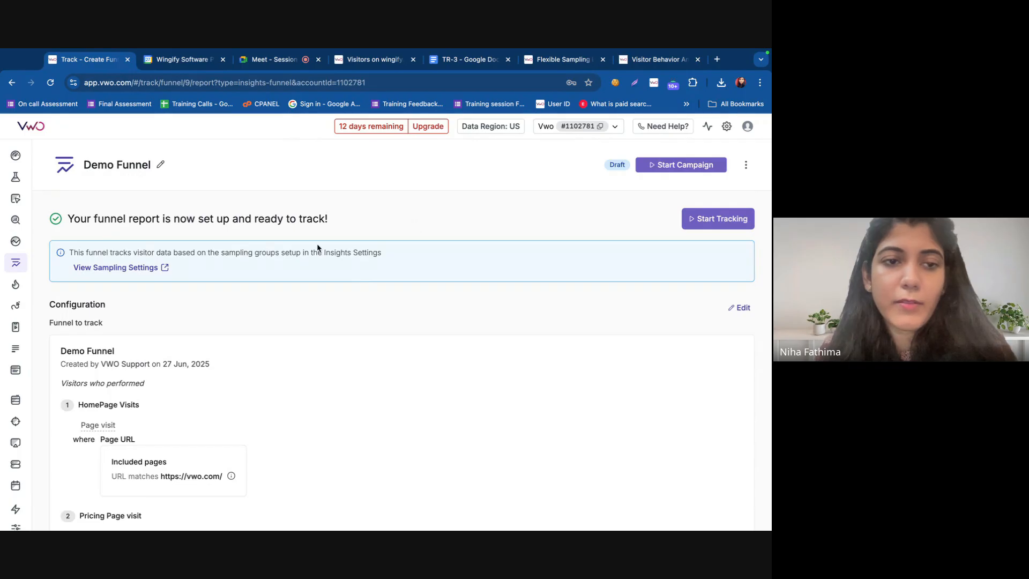
Check the Demo Funnel report's configuration and visitor targeting, and start tracking
scroll(78, 328, down, 8)
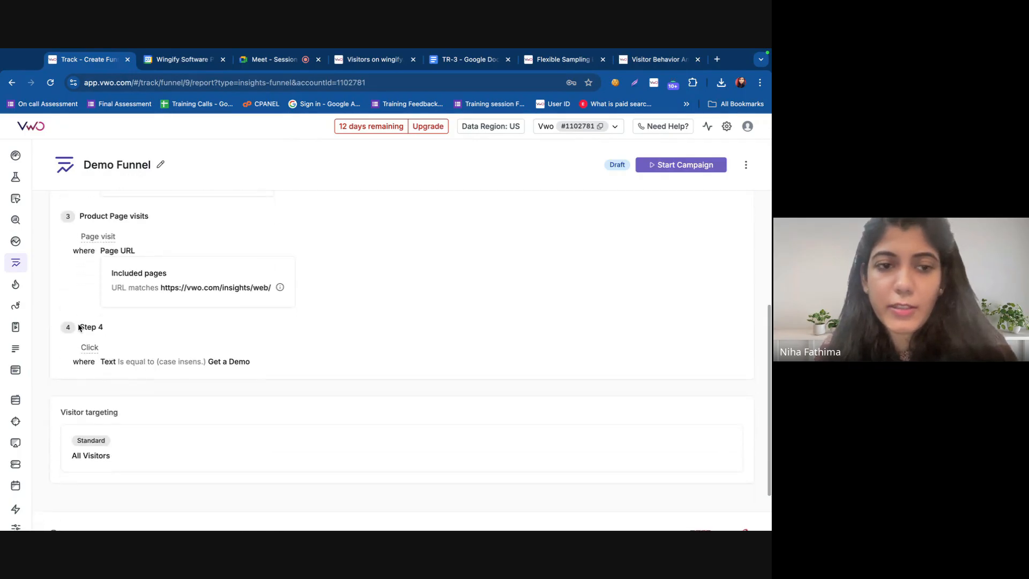
scroll(655, 269, up, 8)
click(700, 220)
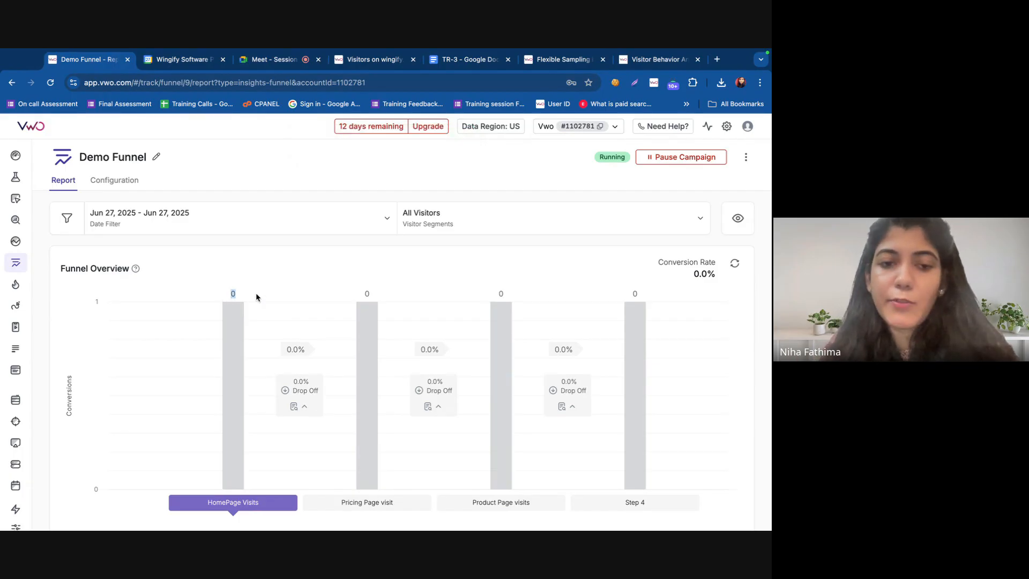
Inspect the funnel's pricing, product and Step 4 stages, and the options for exploring the drop-off before Step 4
click(375, 503)
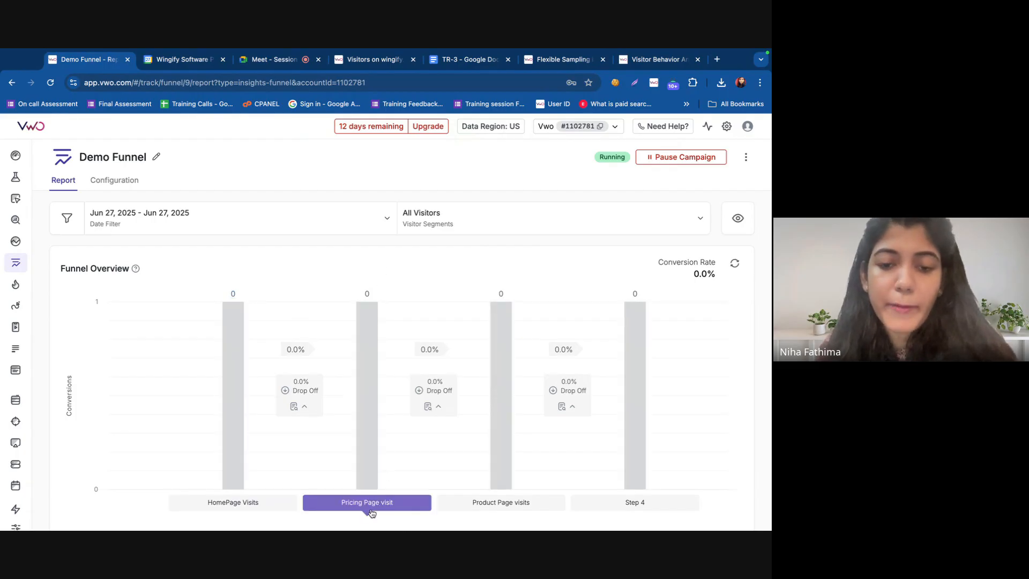
click(495, 506)
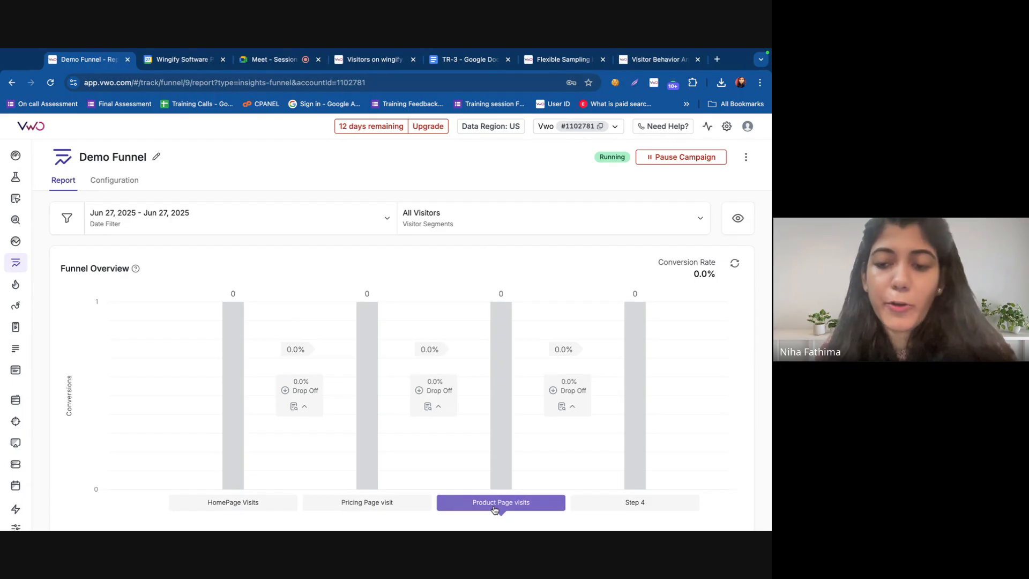
click(595, 505)
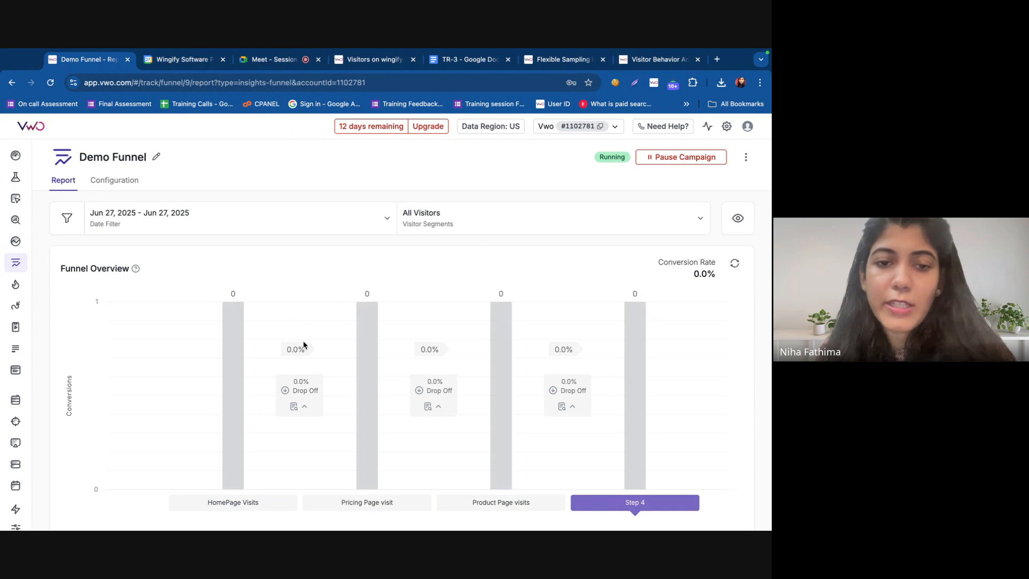
drag(287, 349, 361, 389)
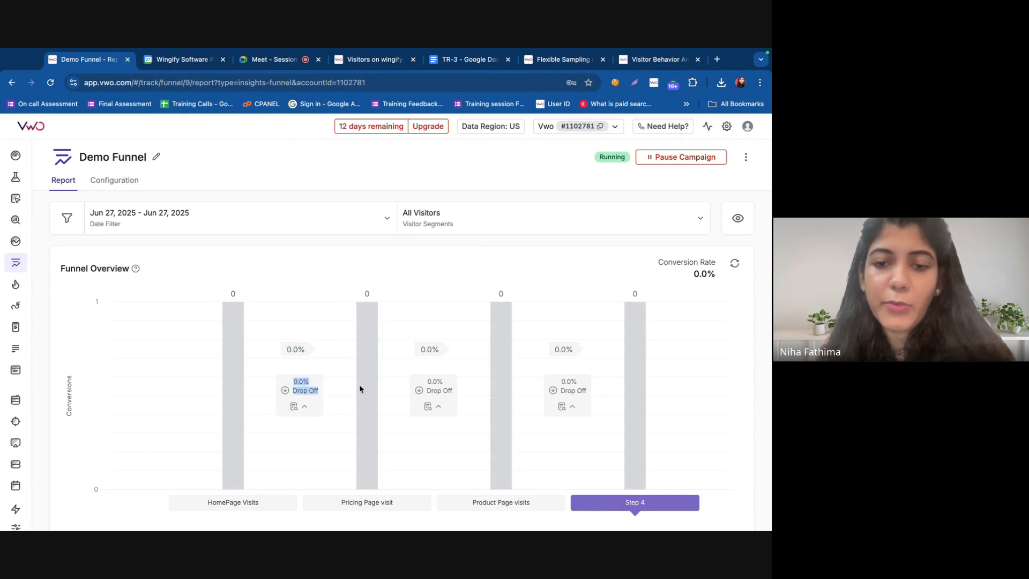
click(567, 406)
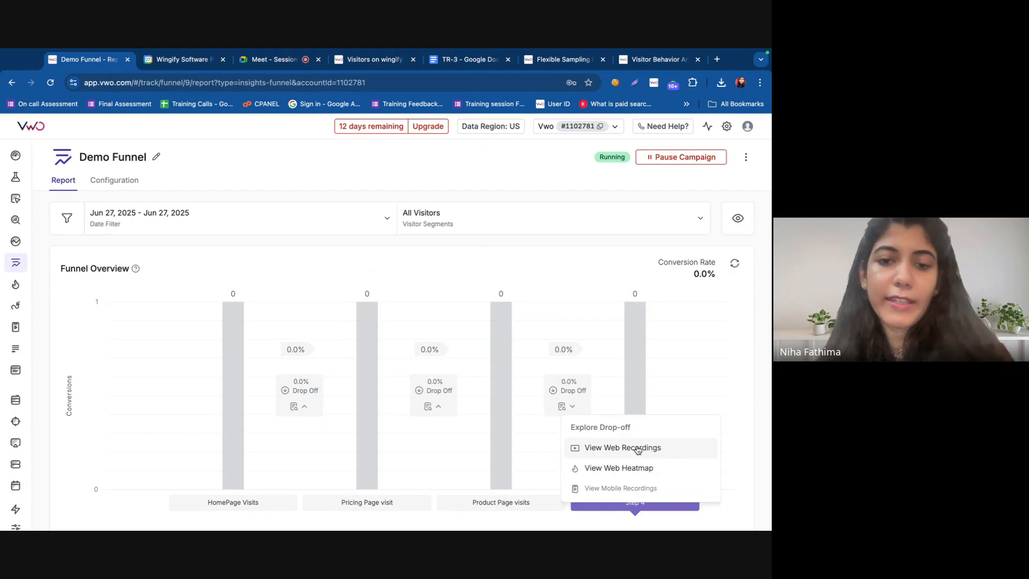
click(263, 163)
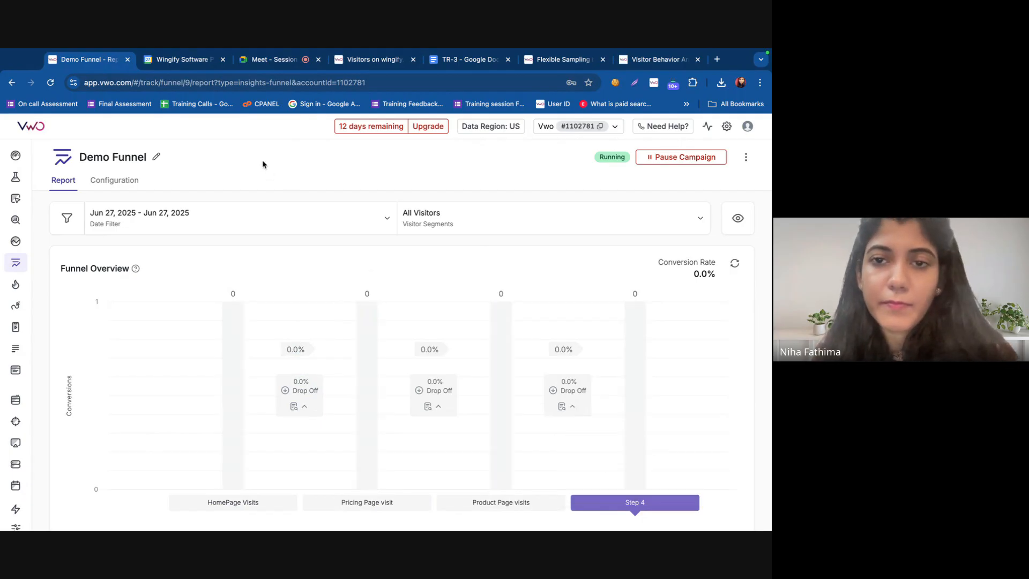
Look at the report's visitor segment and date filters
click(439, 215)
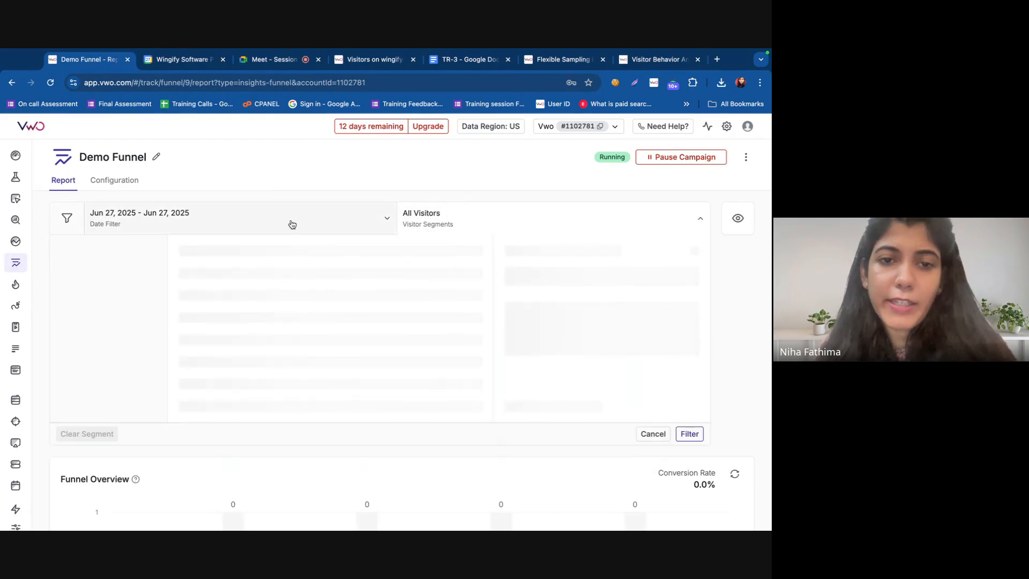
click(257, 219)
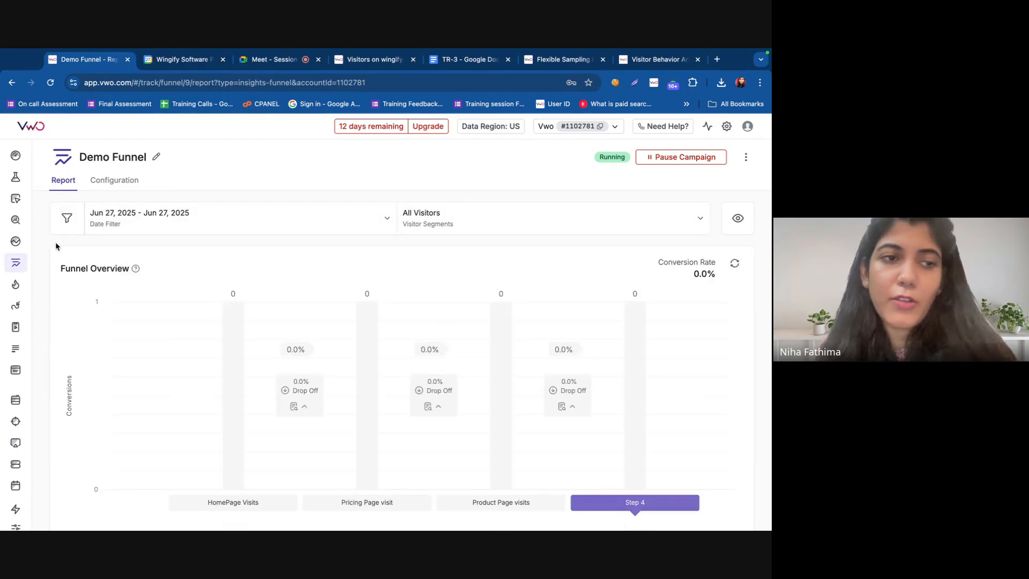
mouse_move(42, 235)
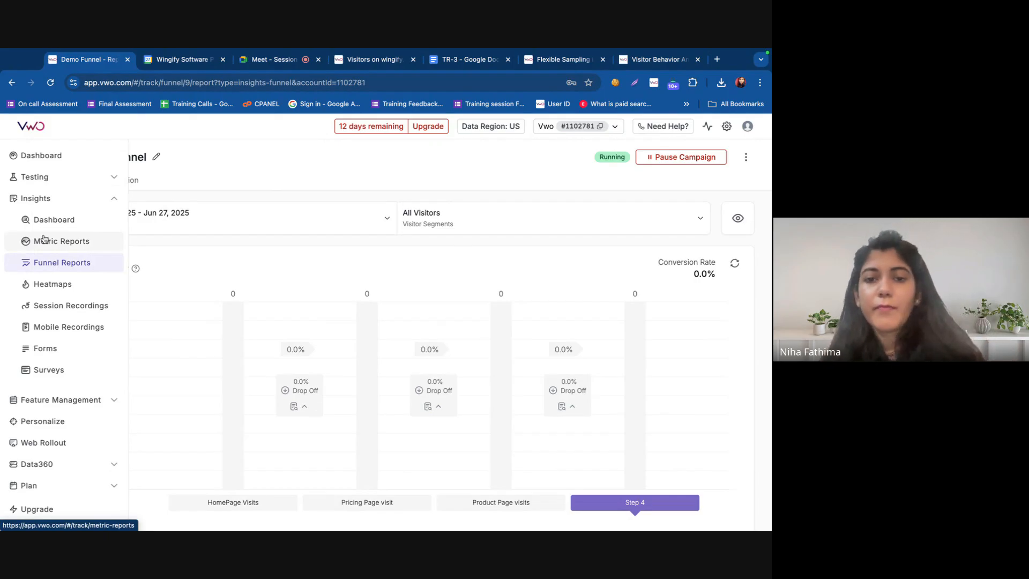
click(249, 65)
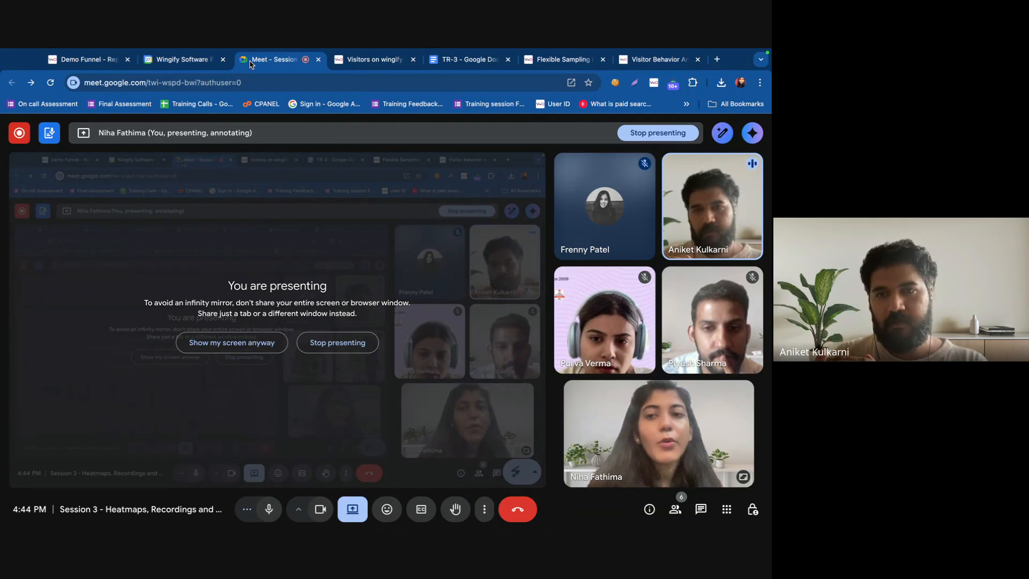
click(79, 60)
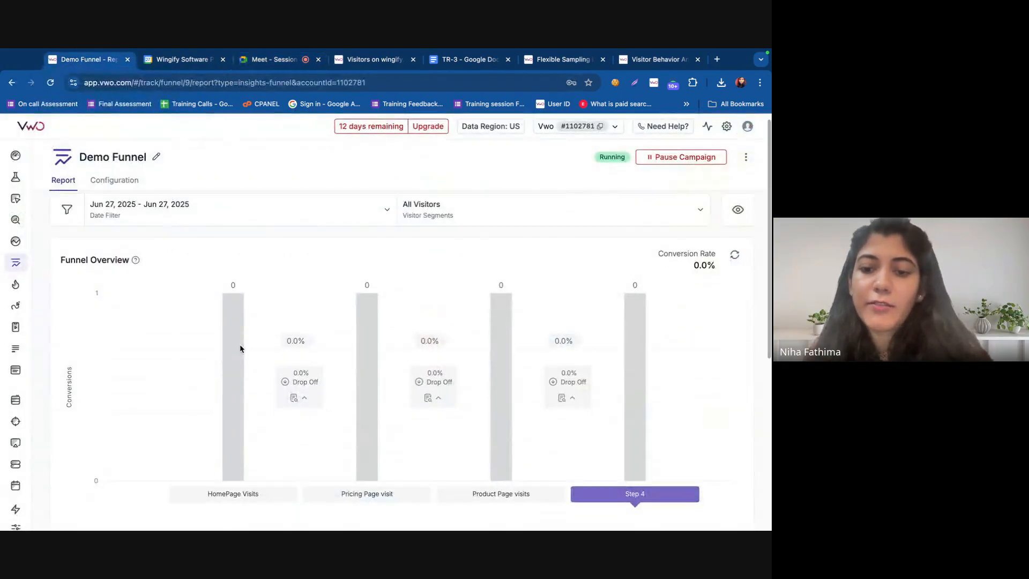
Examine the Funnel Overview chart and the performance section for Step 4
scroll(239, 344, down, 3)
scroll(245, 325, up, 1)
scroll(273, 336, up, 1)
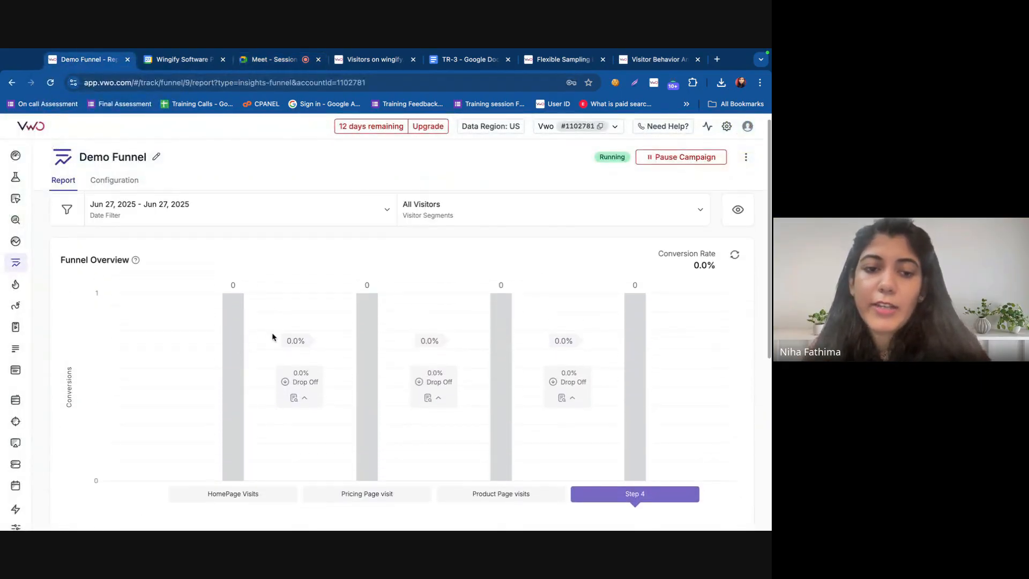
scroll(239, 482, down, 1)
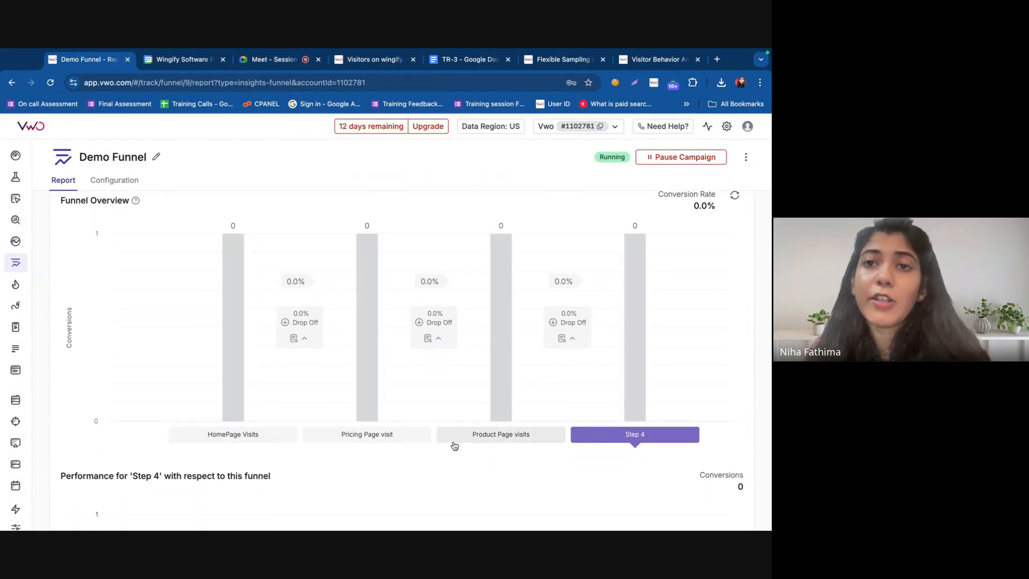
Switch to the VWO Insights web page to view its product menu, and return to the Demo Funnel report
click(657, 58)
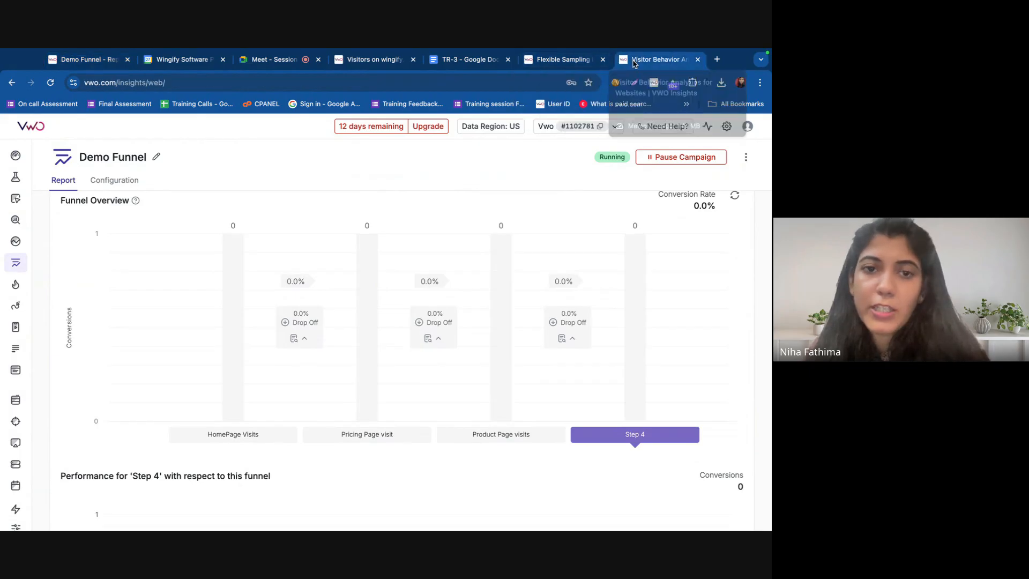
click(659, 128)
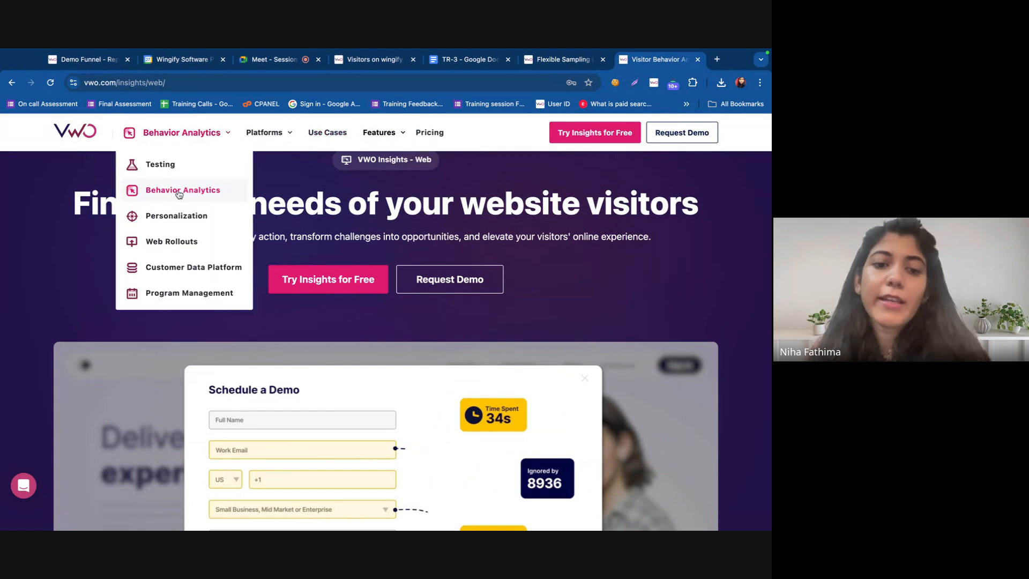
click(86, 59)
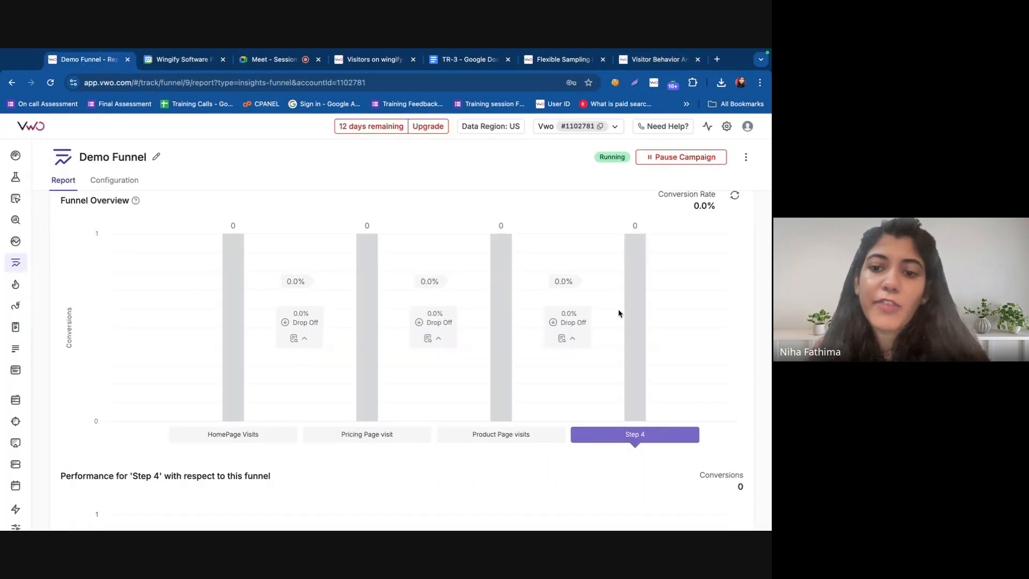
Switch to the Google Meet call, dismiss the raised-hand notification, and return to the Demo Funnel report
click(284, 62)
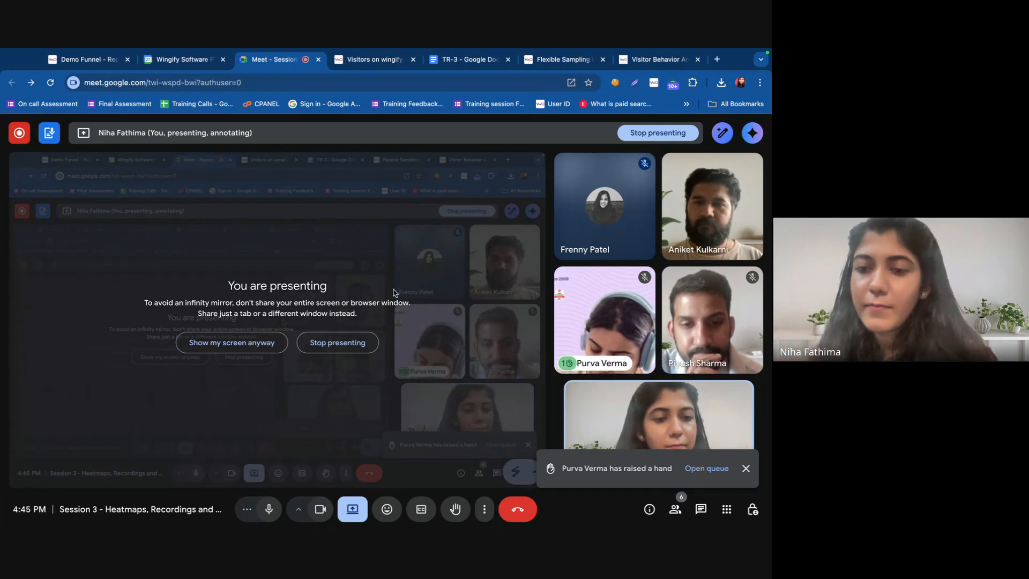
click(747, 470)
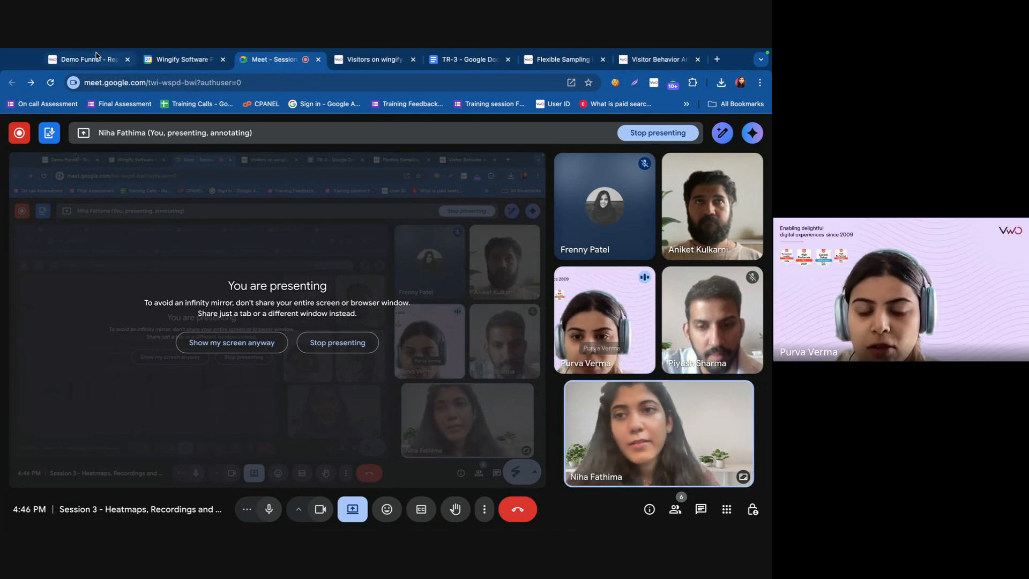
click(97, 58)
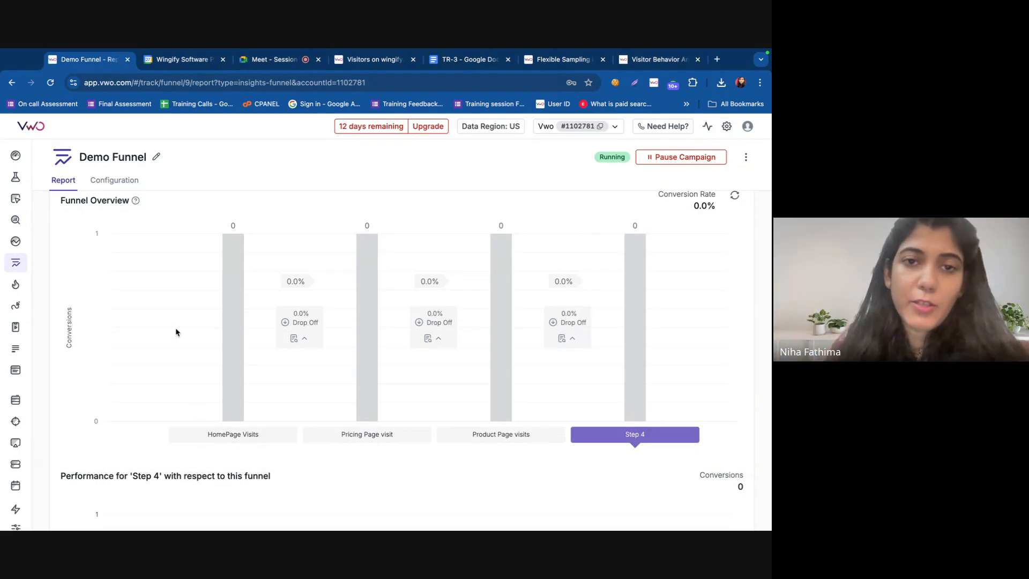
View the funnel performance for the Pricing Page visit, HomePage Visits, Product Page visits and Step 4 stages
click(365, 433)
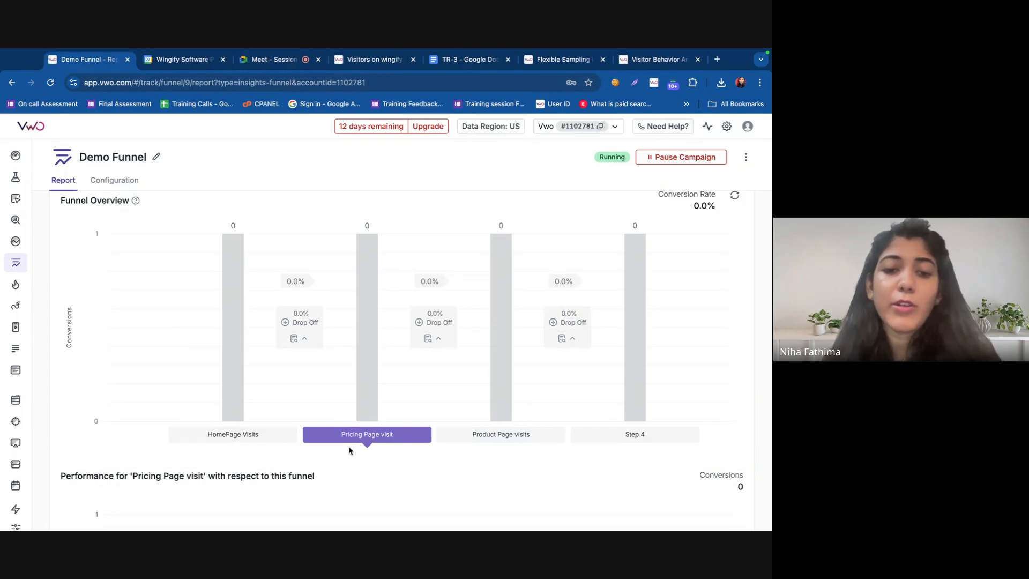
click(226, 434)
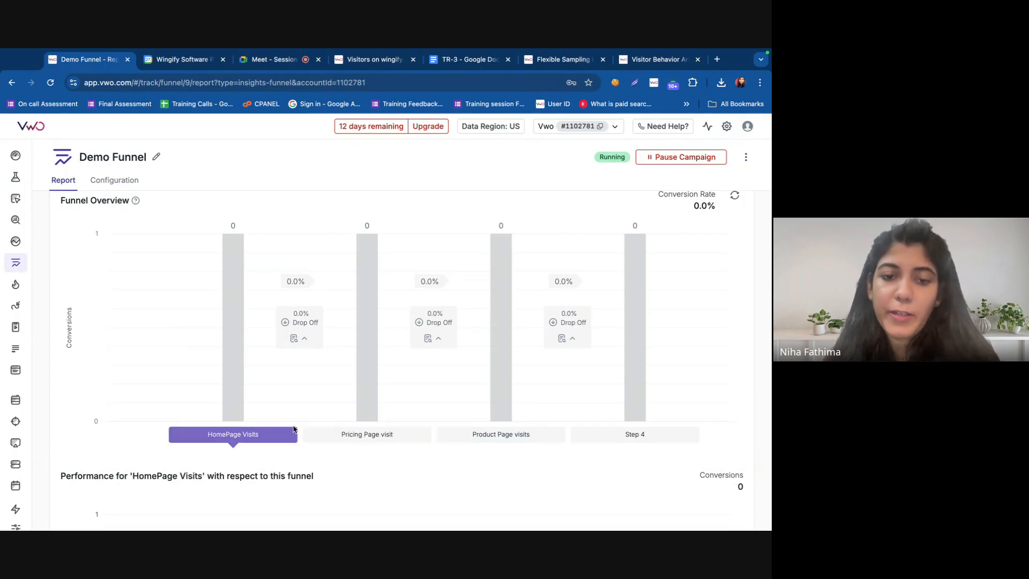
click(344, 440)
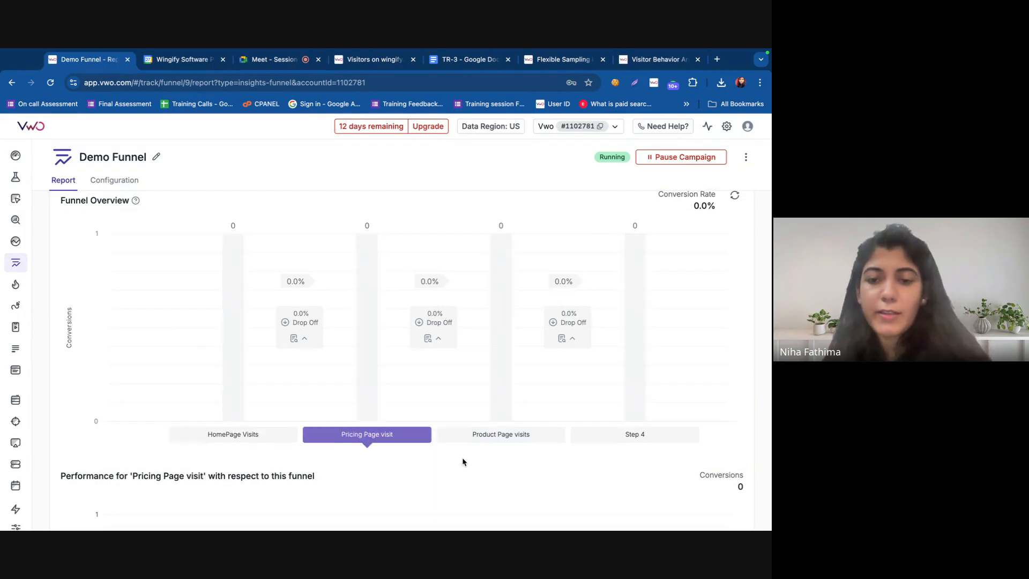
click(470, 439)
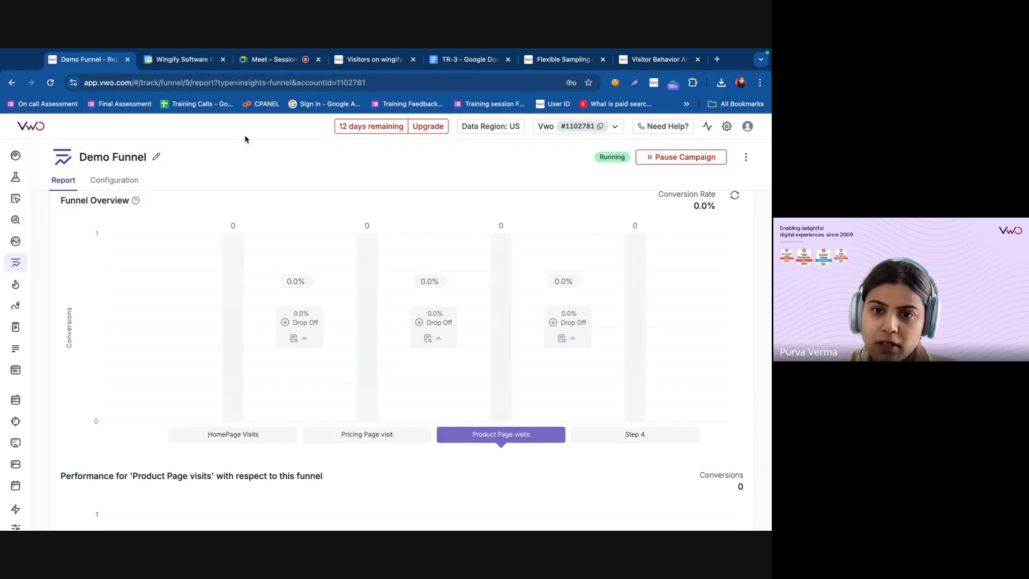
click(265, 61)
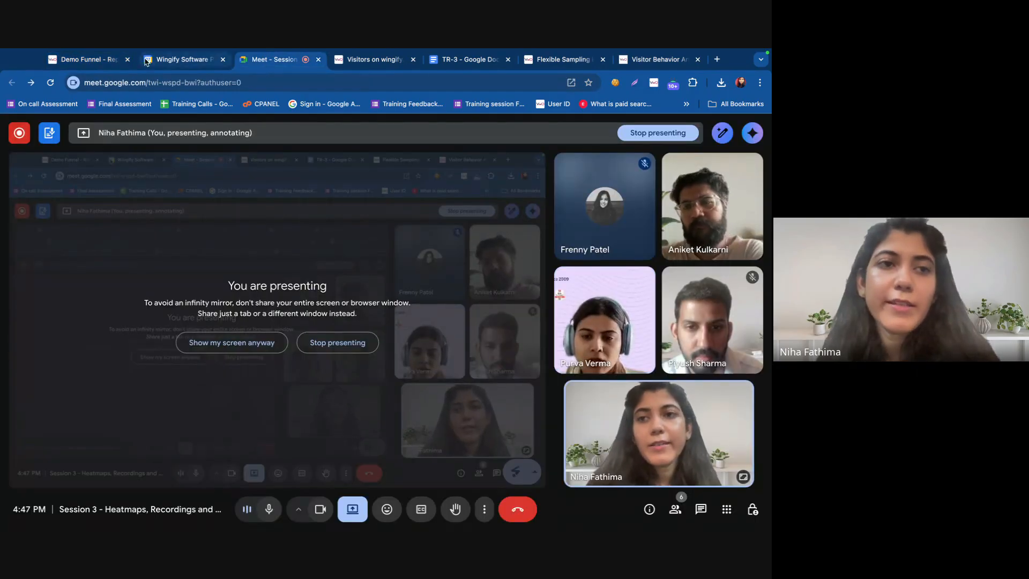
click(98, 61)
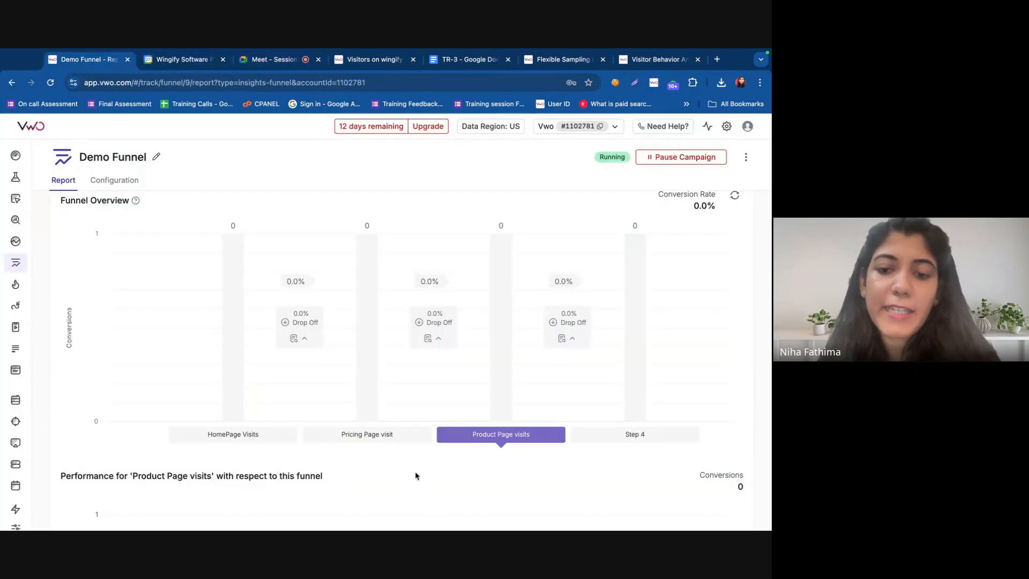
click(606, 435)
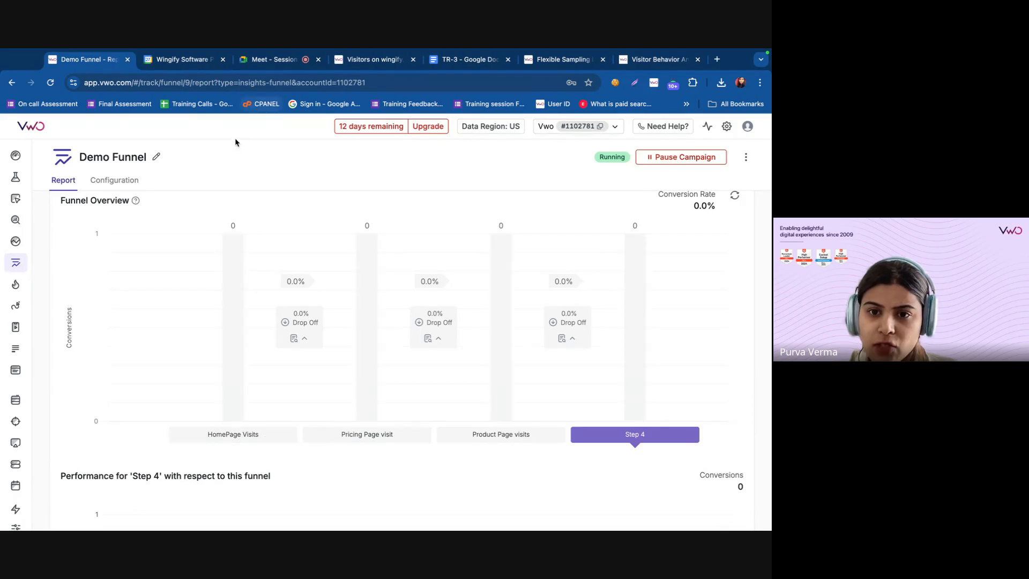
Switch to the VWO website, go back to its Pricing & Plans page and show the VWO Insights plans
click(279, 57)
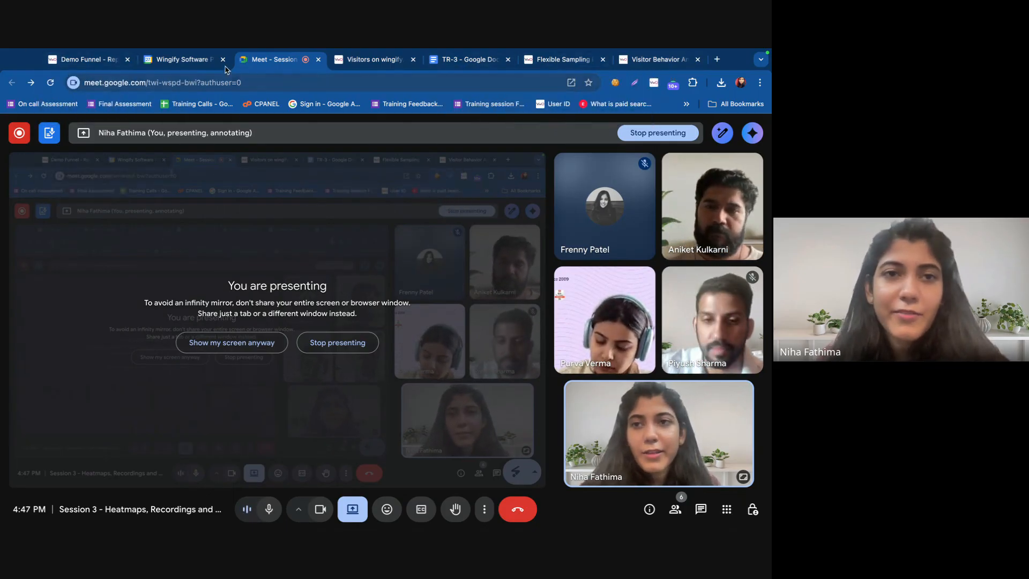
click(556, 60)
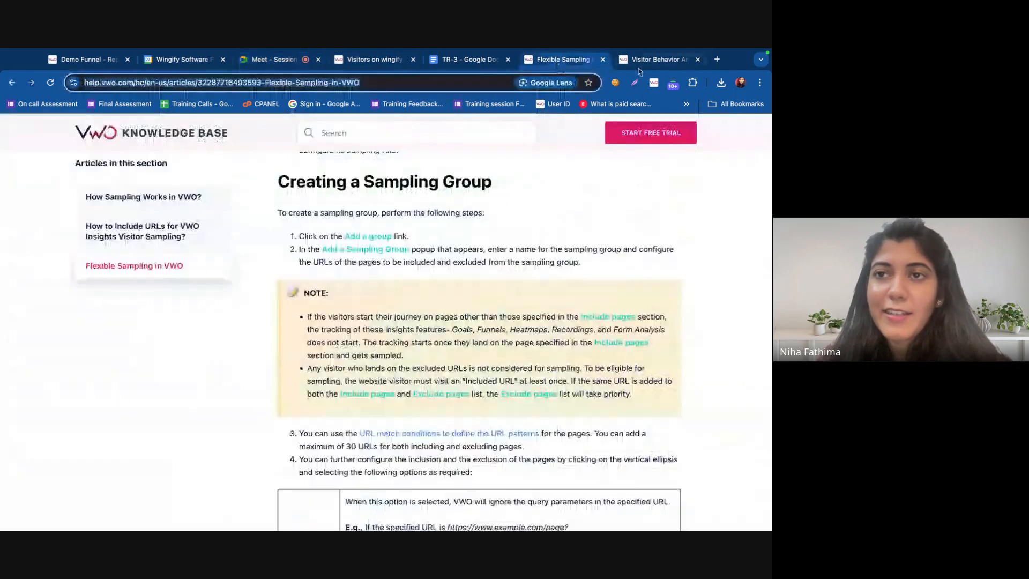
click(657, 59)
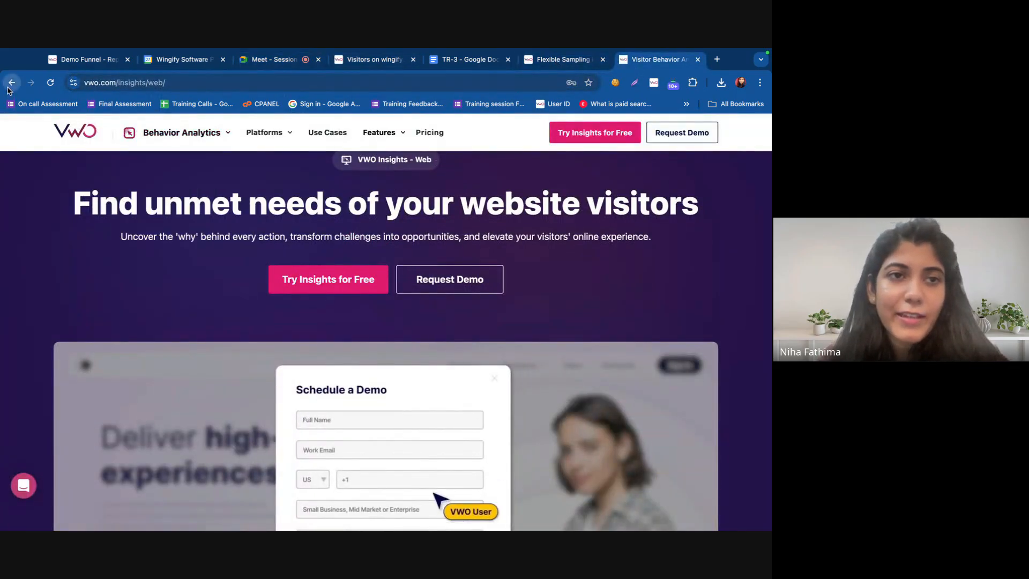
click(12, 82)
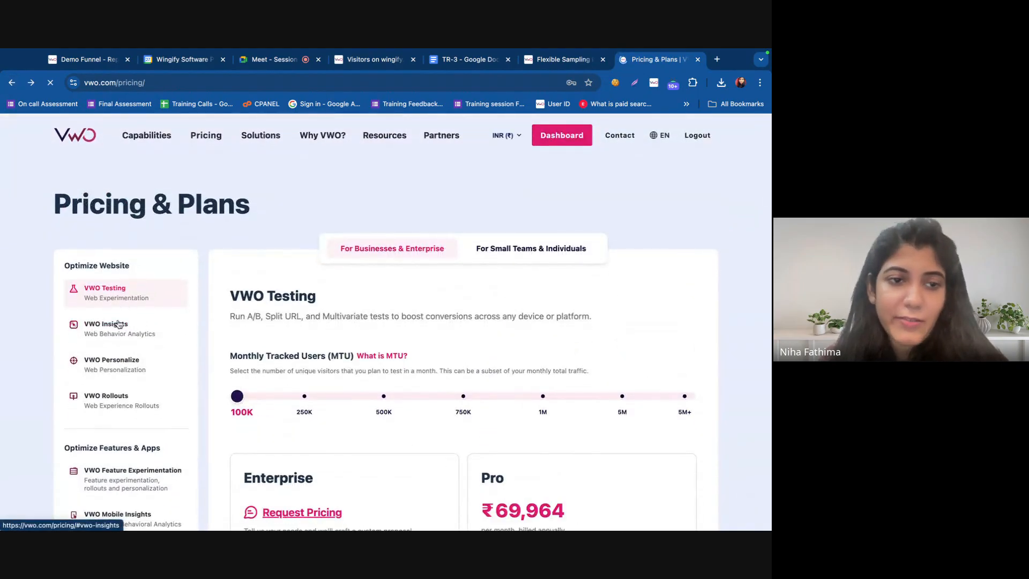
click(119, 328)
Examine what the Enterprise and Pro plans of VWO Insights include and the categories in their feature list
scroll(241, 372, down, 10)
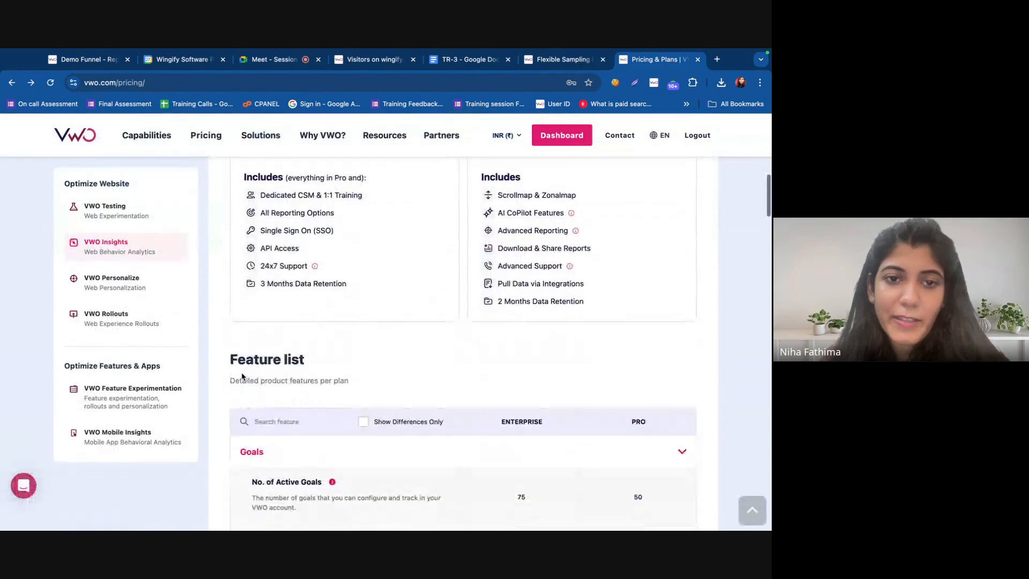
scroll(242, 377, down, 9)
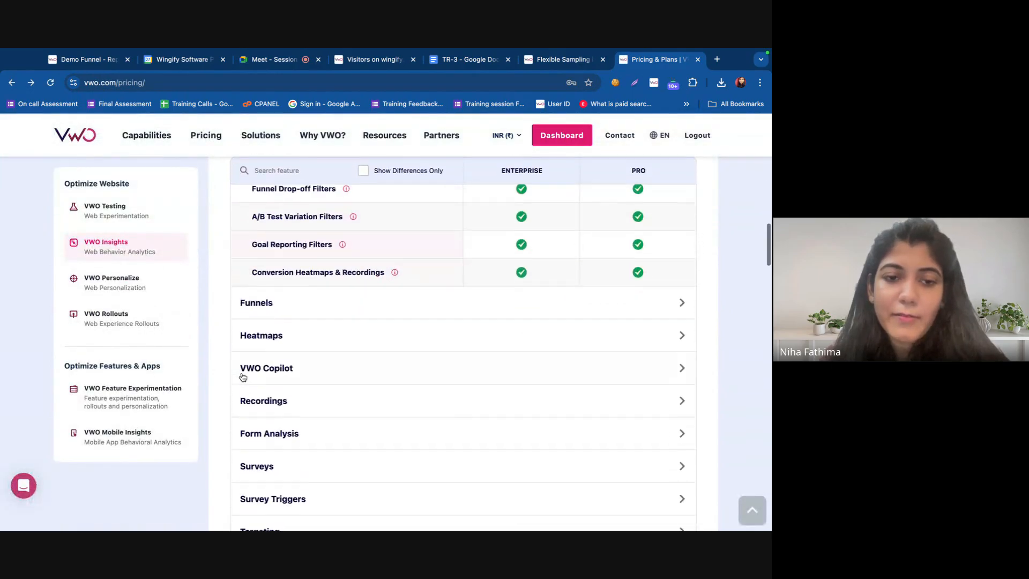
scroll(291, 271, up, 12)
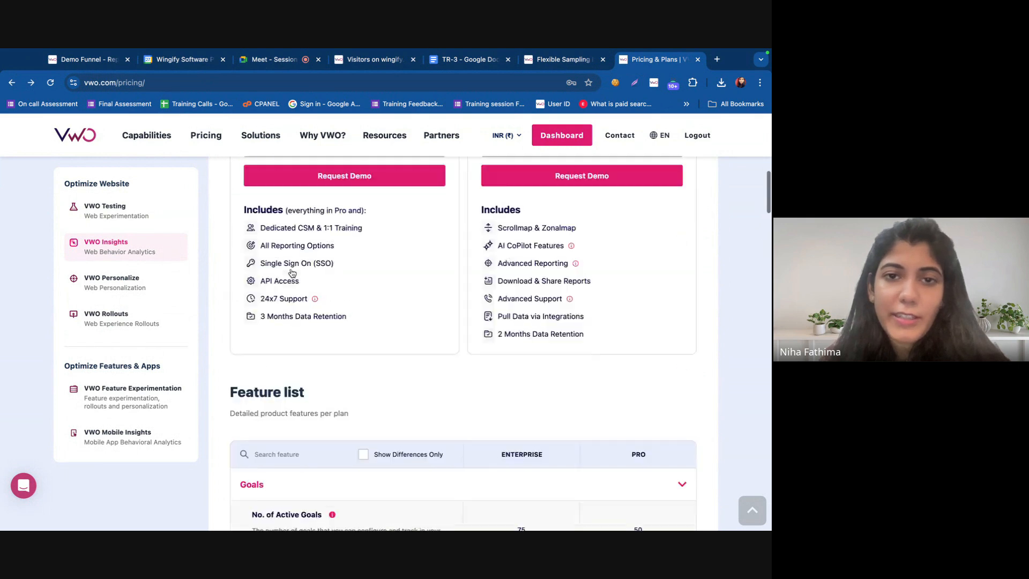
scroll(291, 269, up, 5)
scroll(291, 269, down, 11)
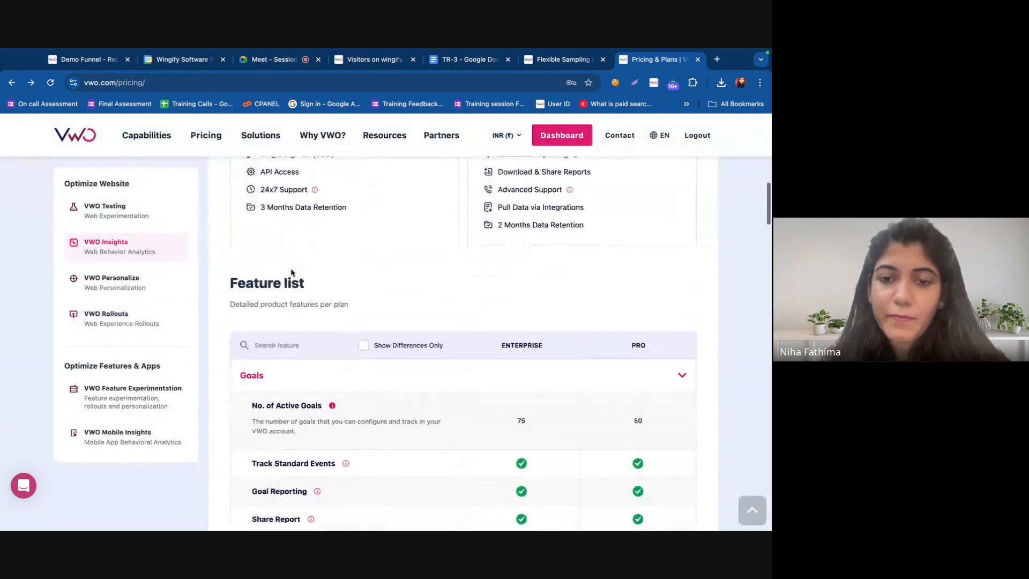
scroll(291, 269, down, 14)
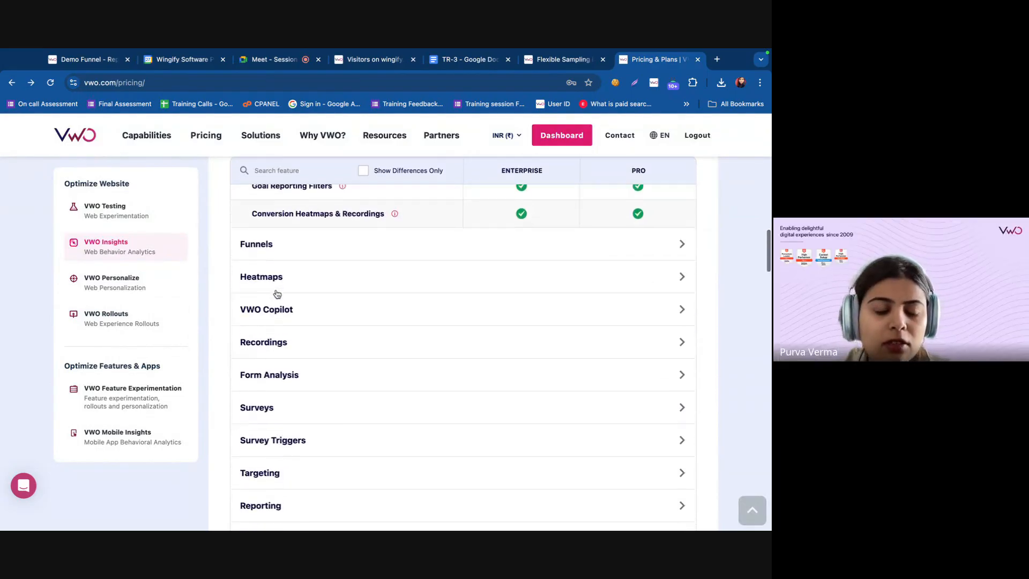
scroll(276, 290, down, 8)
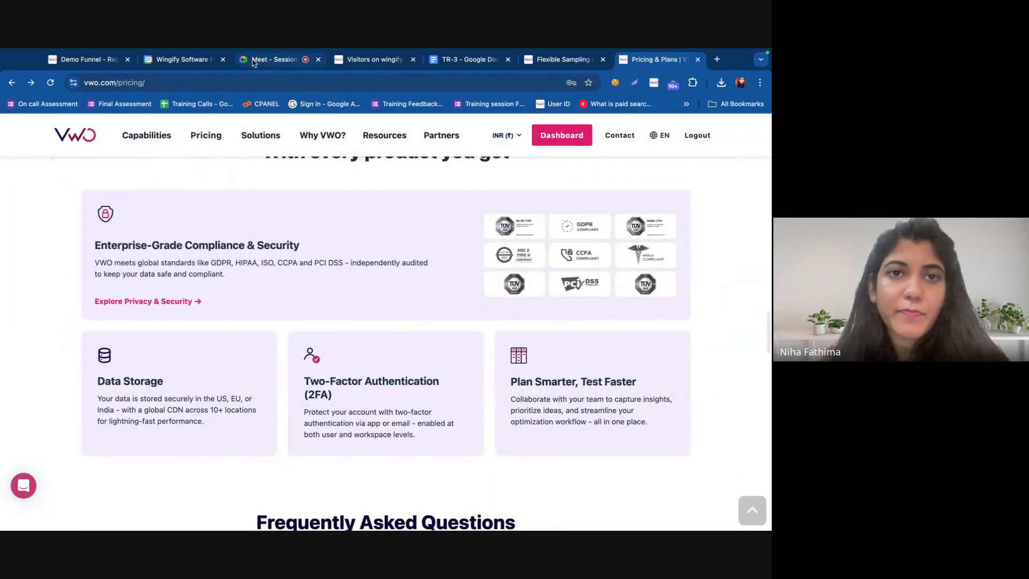
Return to the Demo Funnel report, checking the Google Meet call in between
click(254, 61)
click(81, 59)
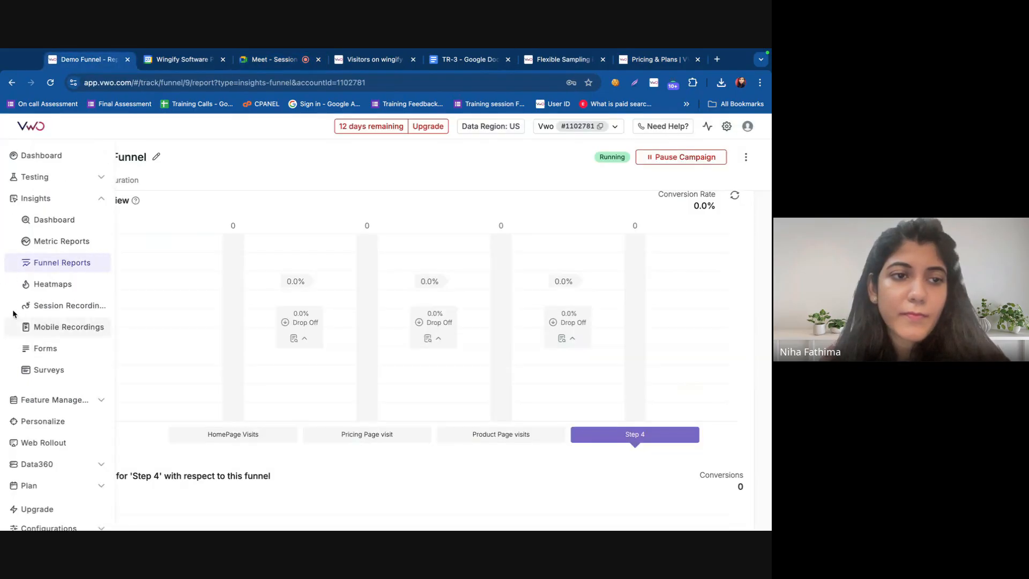
click(284, 60)
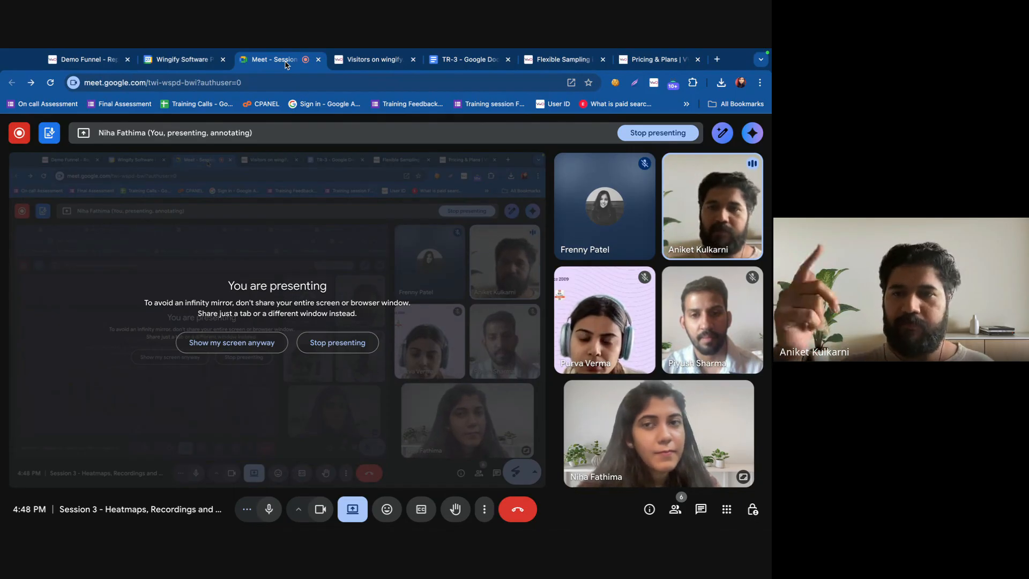
click(58, 62)
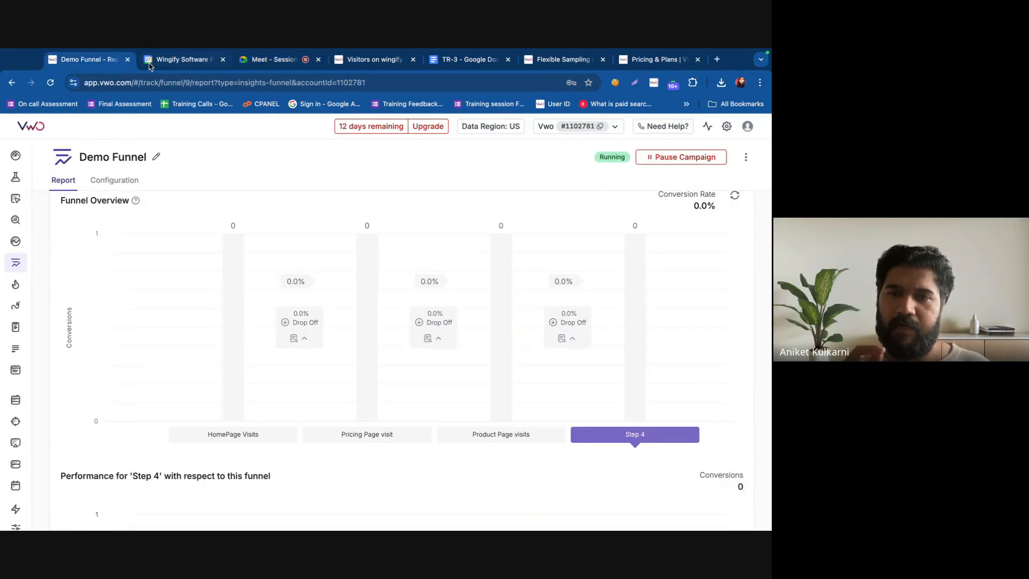
click(281, 63)
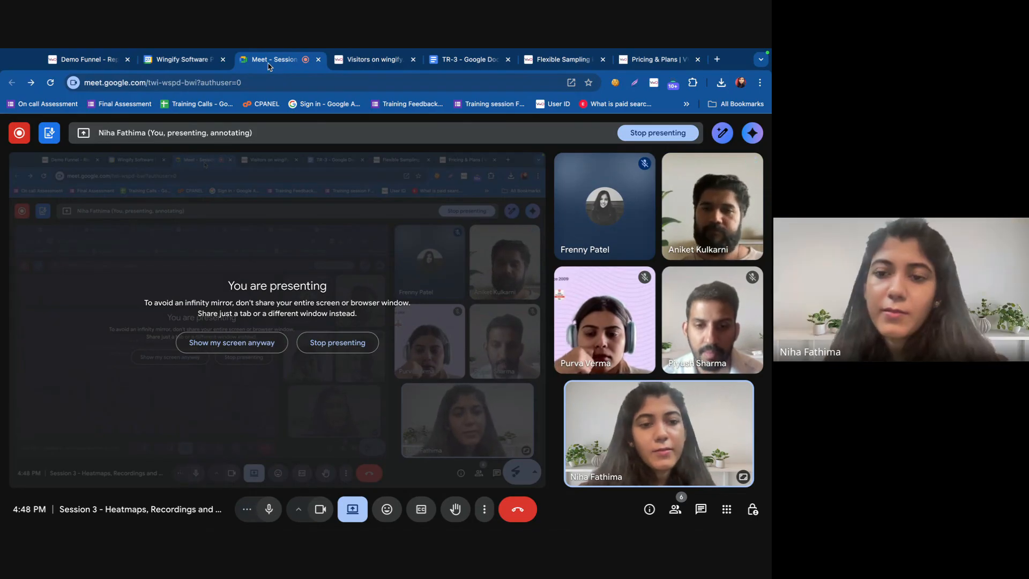
click(86, 59)
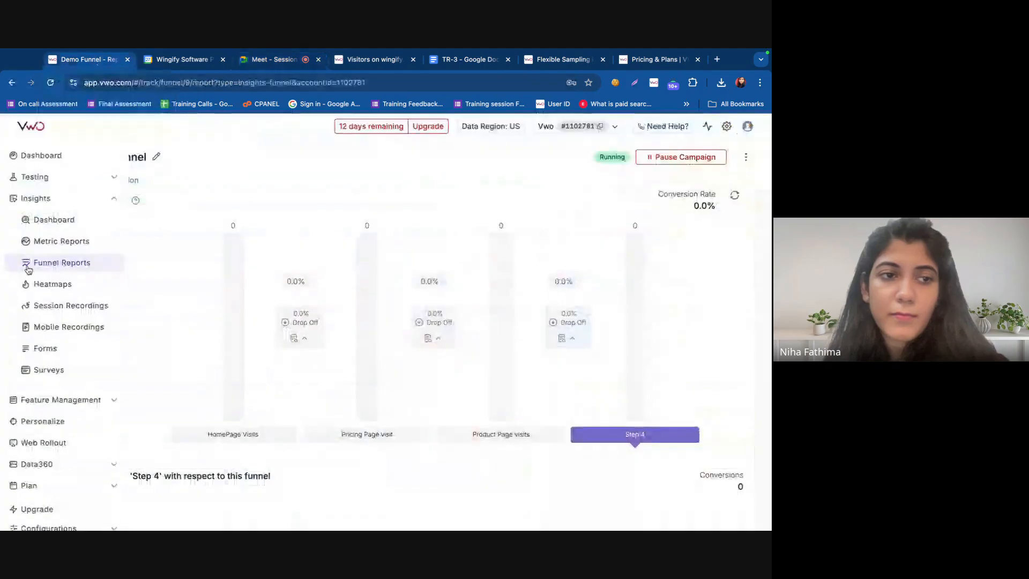
Open the Insights Heatmaps page and look over its URL, visualization and filter settings for generating a heatmap
click(34, 284)
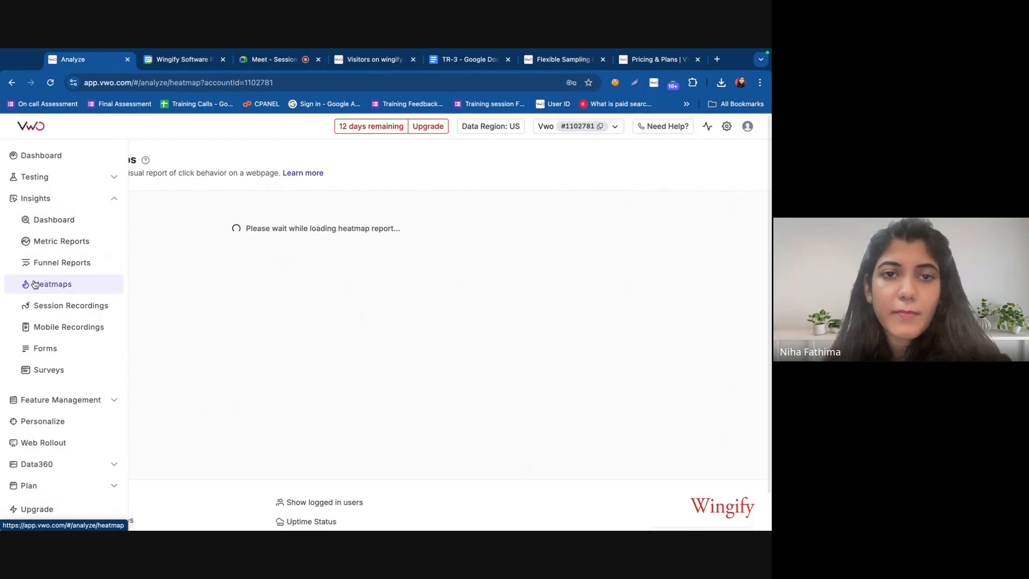
scroll(123, 299, down, 3)
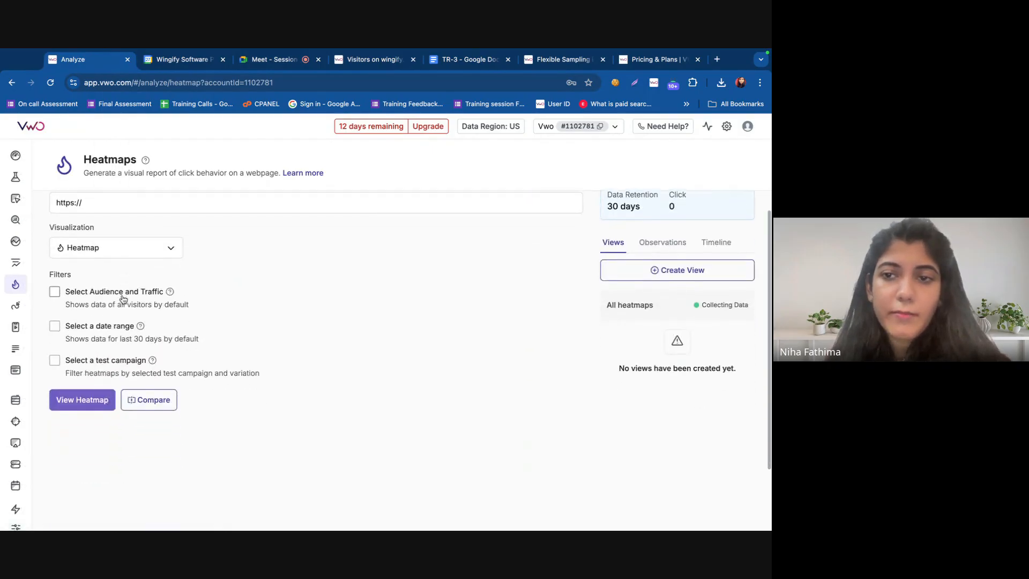
scroll(127, 294, up, 3)
mouse_move(99, 267)
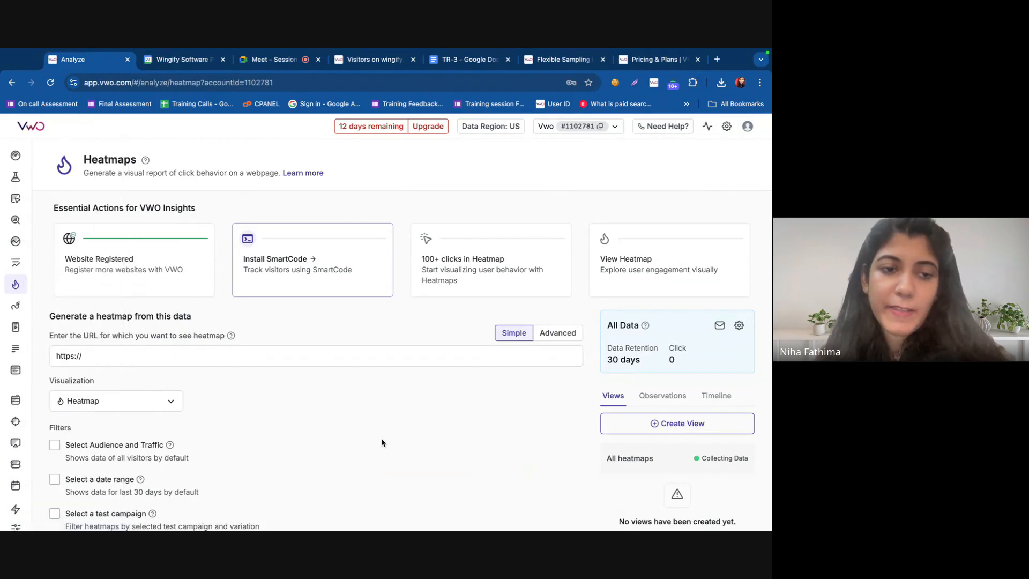
scroll(381, 438, down, 3)
scroll(381, 442, down, 1)
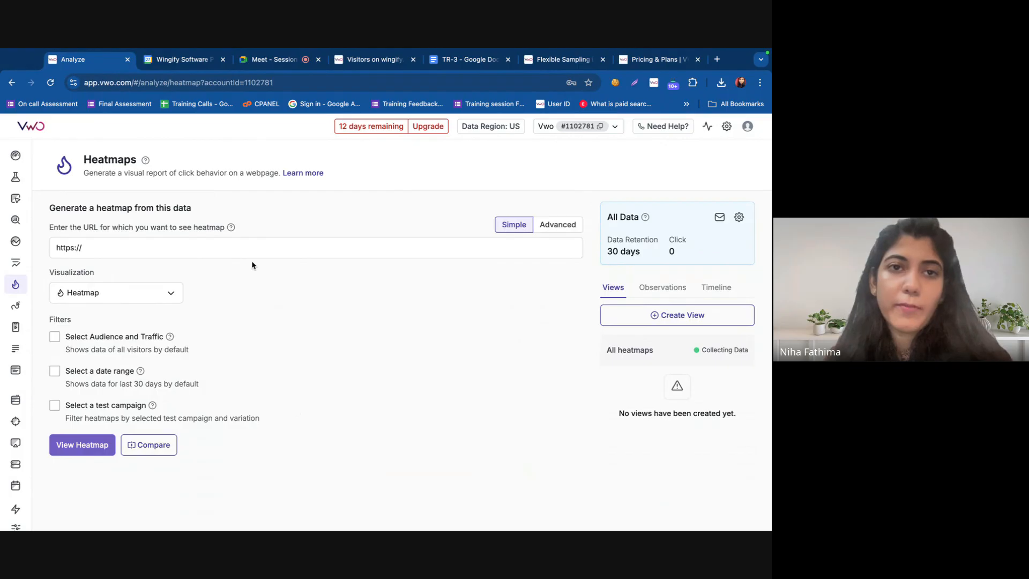
click(241, 250)
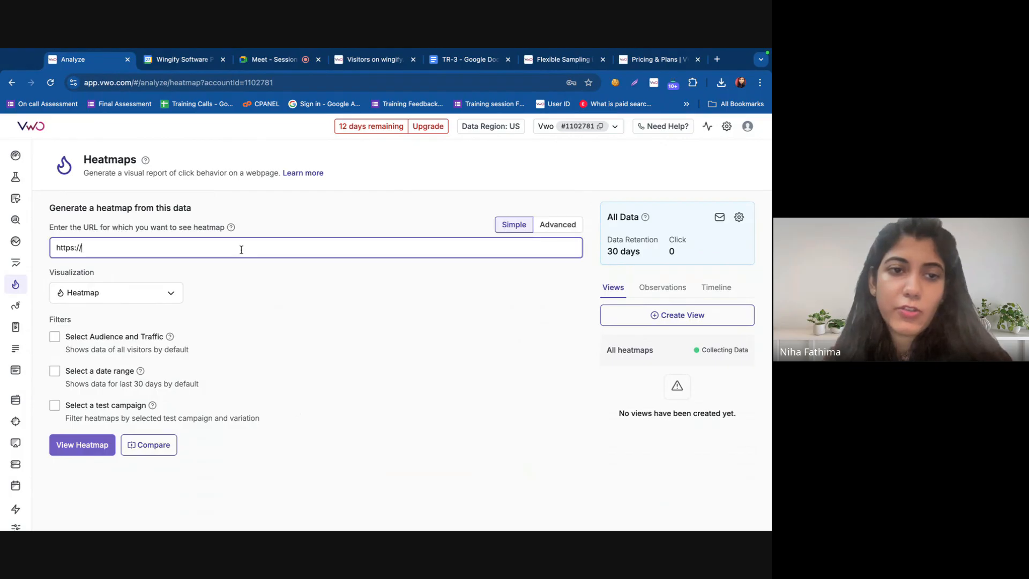
Load the VWO account access page, replace the account ID in its address with the vwo.com account's, and complete the captcha
click(112, 82)
text(app.vwo.com/access?accountId=1102781)
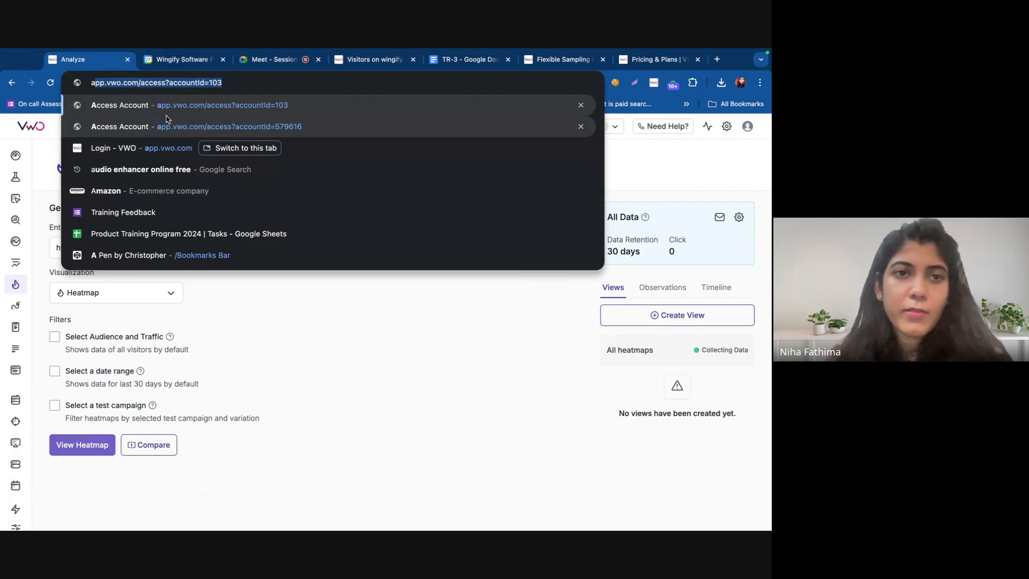
click(161, 105)
double_click(208, 85)
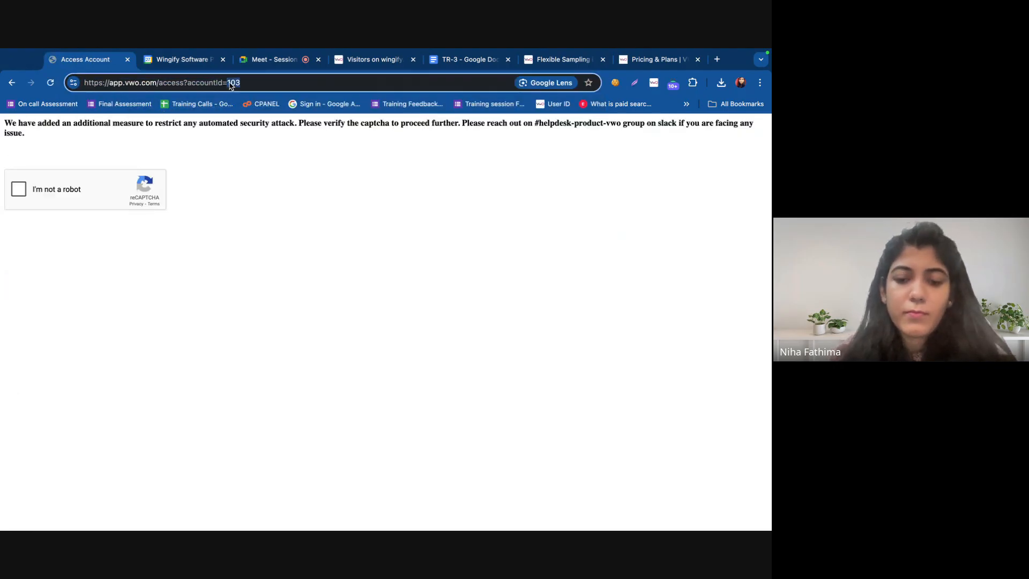
text(6)
key(Return)
click(89, 187)
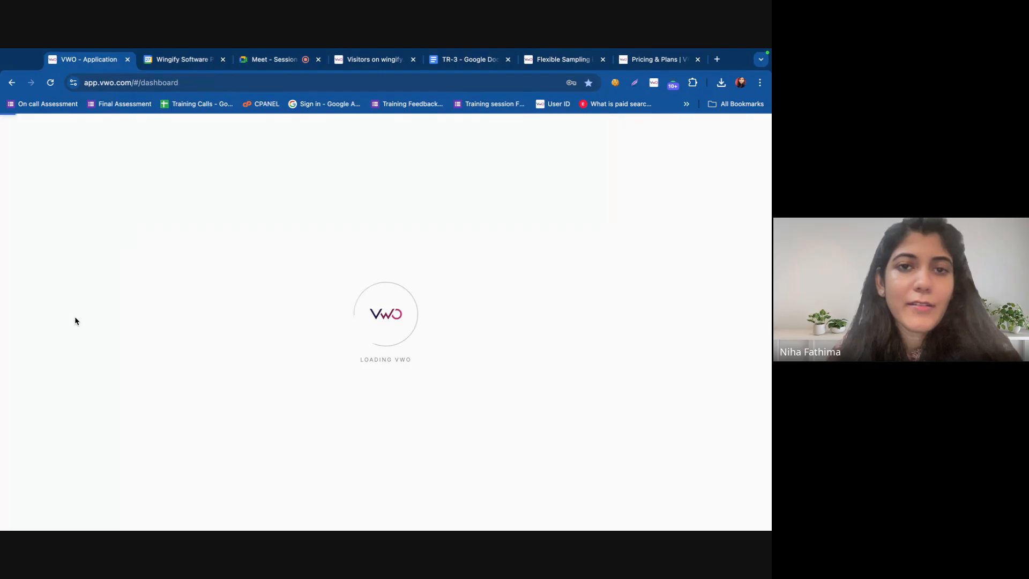
click(61, 306)
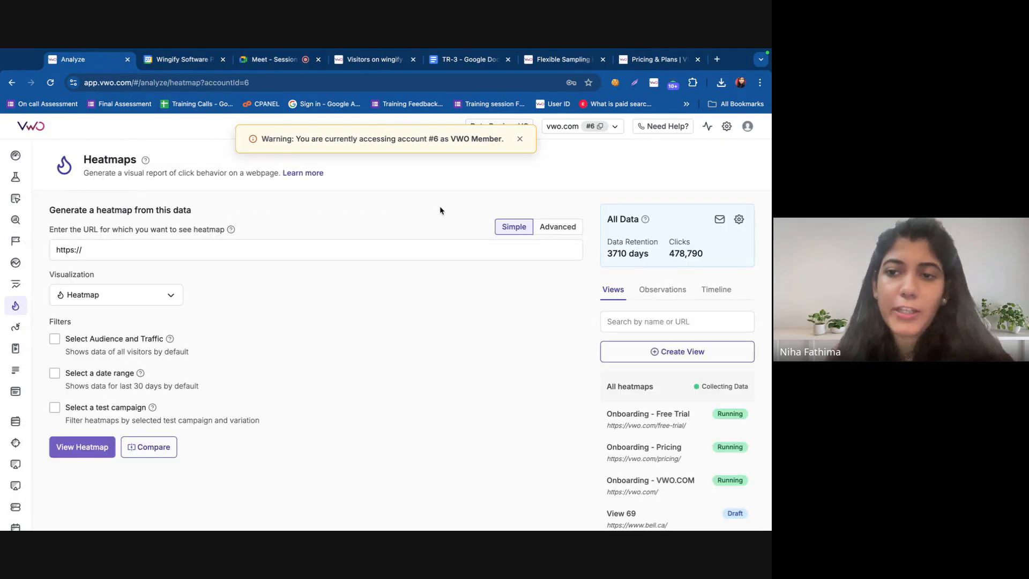
click(152, 259)
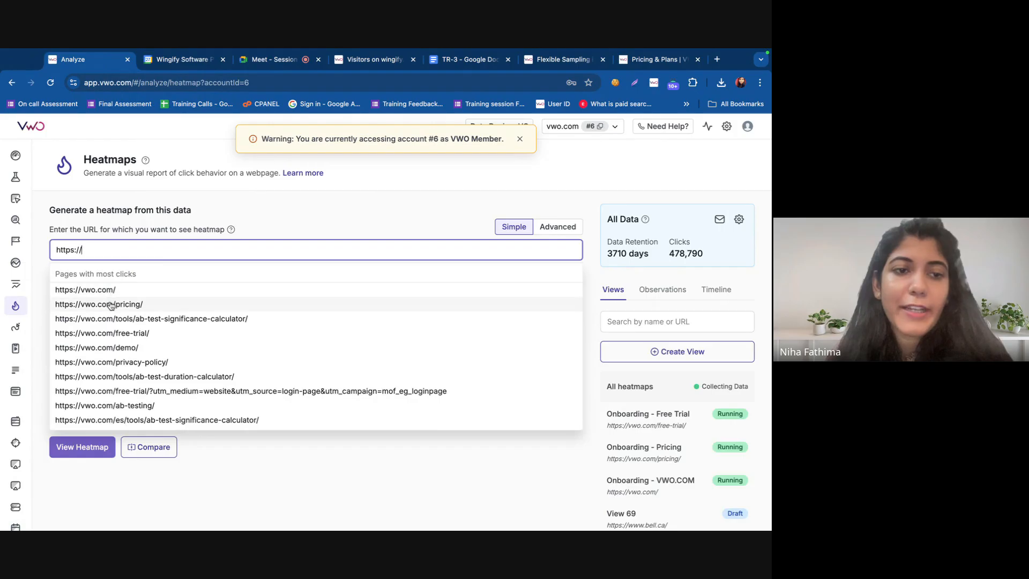
click(105, 292)
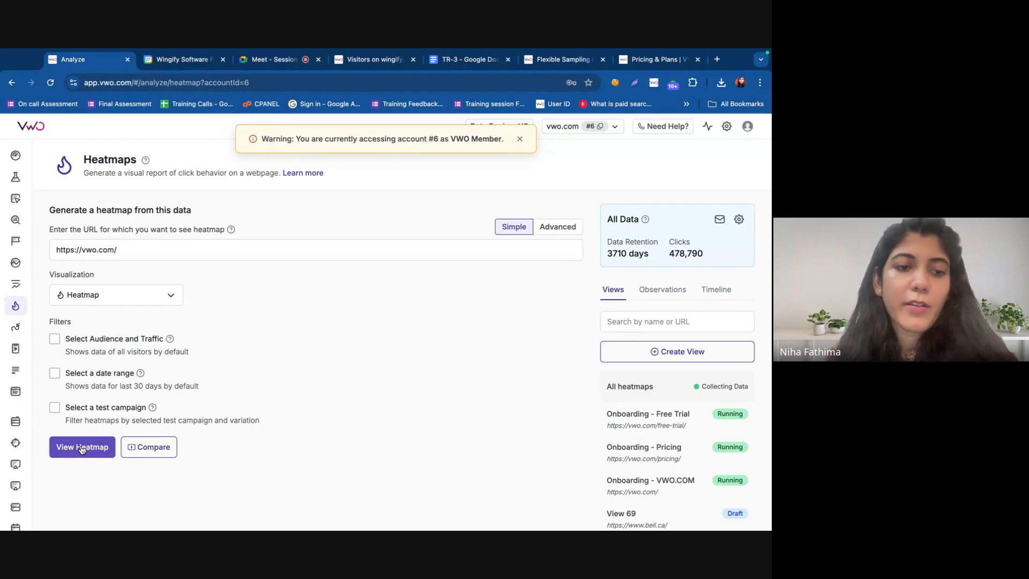
Look over the options of the audience and traffic filter and the date range filter, switching each off again
click(89, 340)
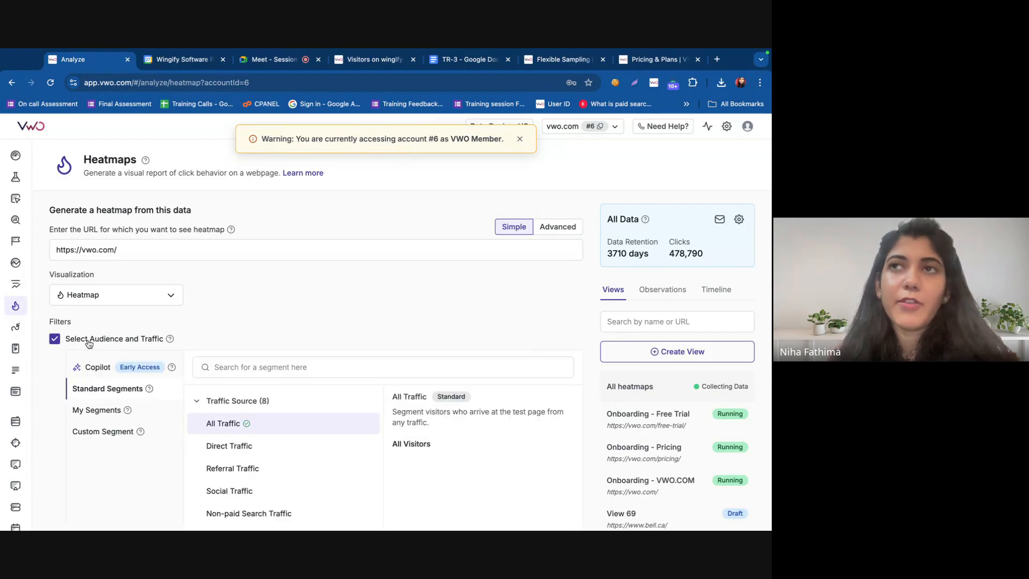
click(89, 341)
scroll(85, 332, down, 2)
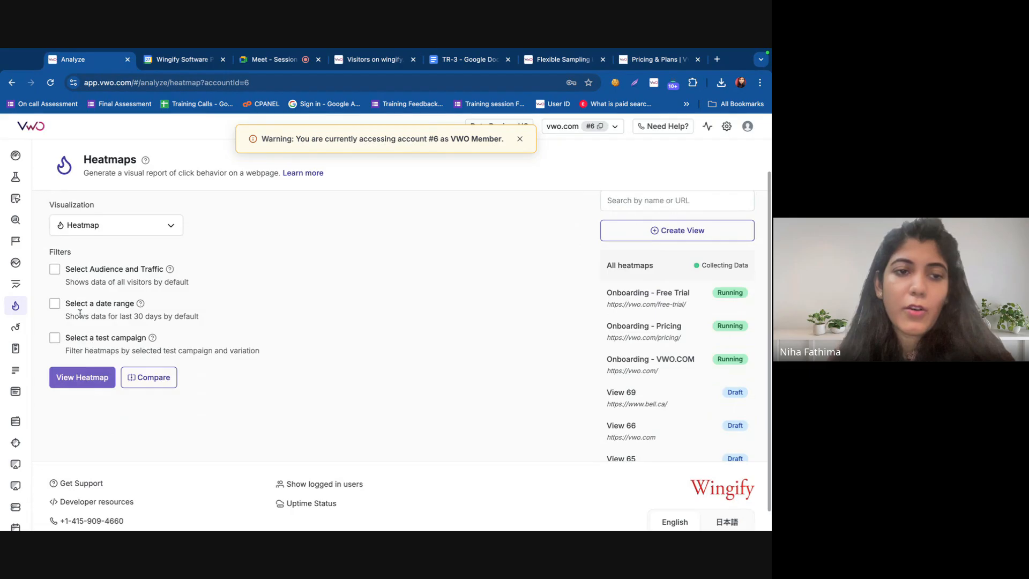
click(79, 305)
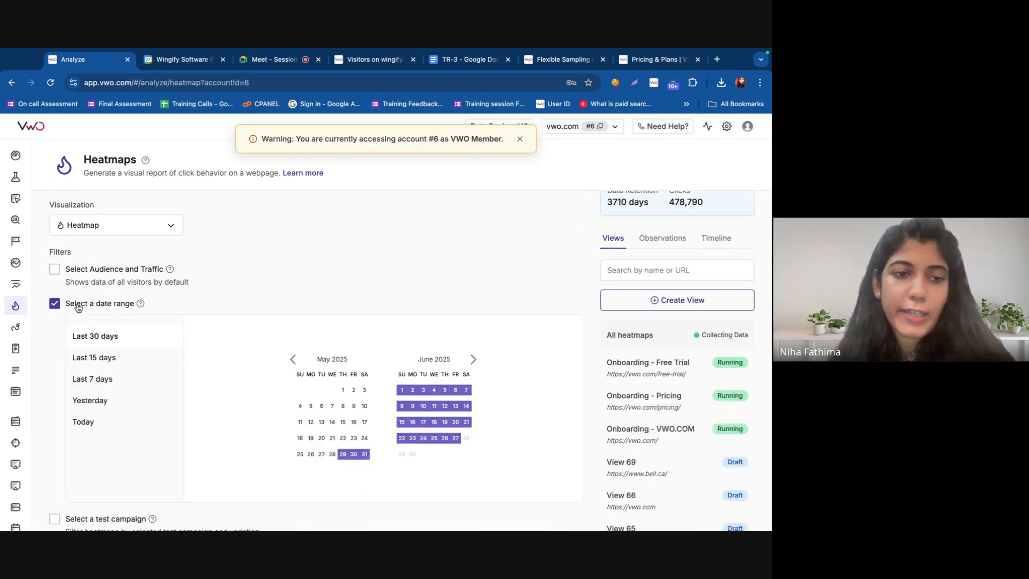
click(79, 305)
Try filtering by the Control variation of the Explore for Free (Home Page) test campaign, and remove that filter
click(83, 339)
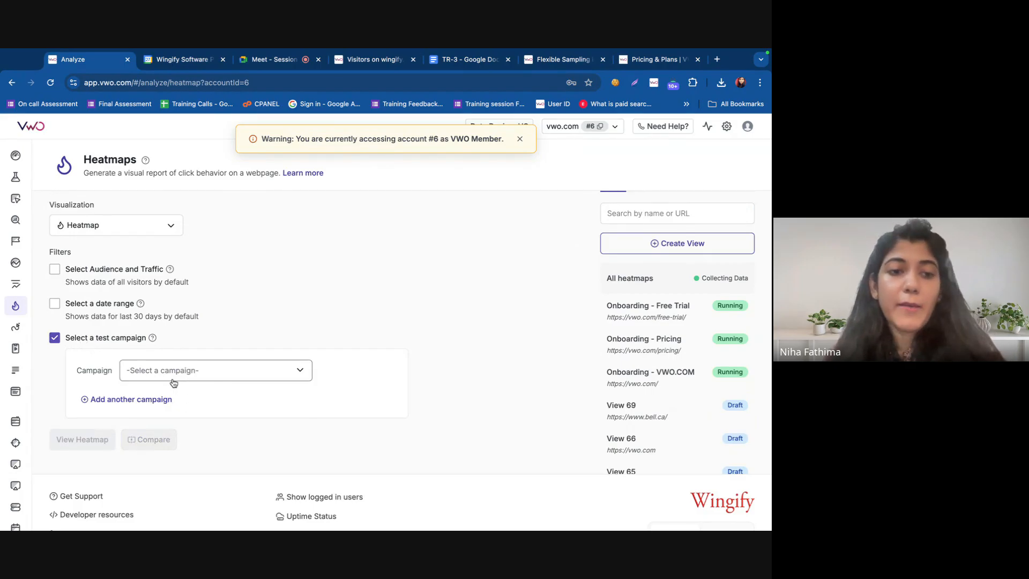
click(172, 427)
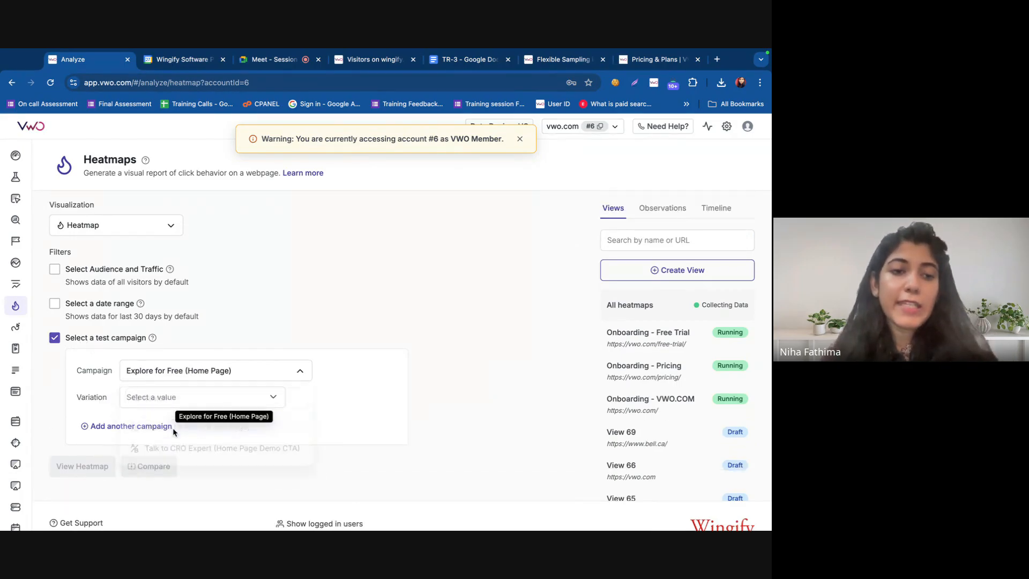
click(154, 401)
click(143, 456)
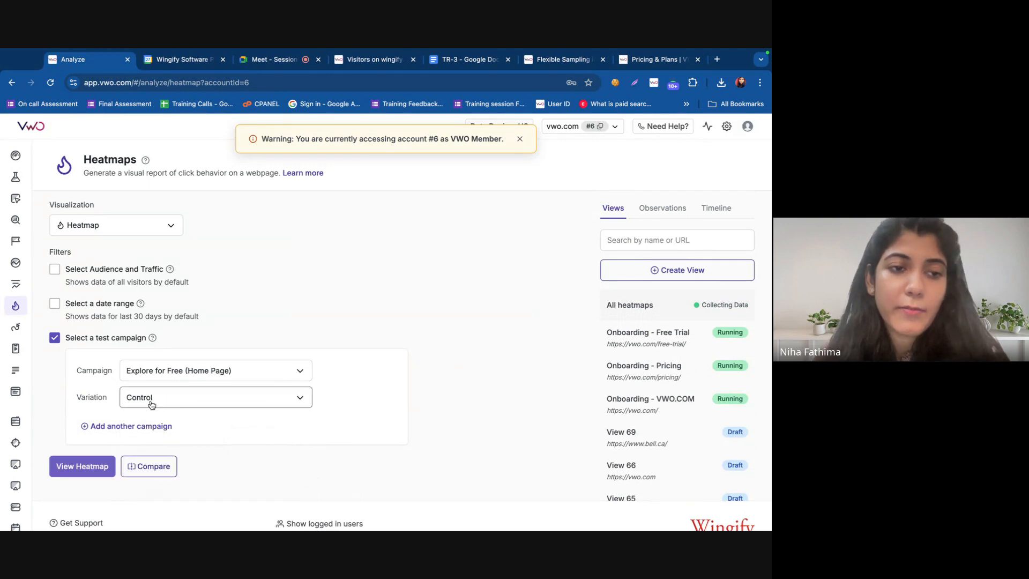
click(91, 342)
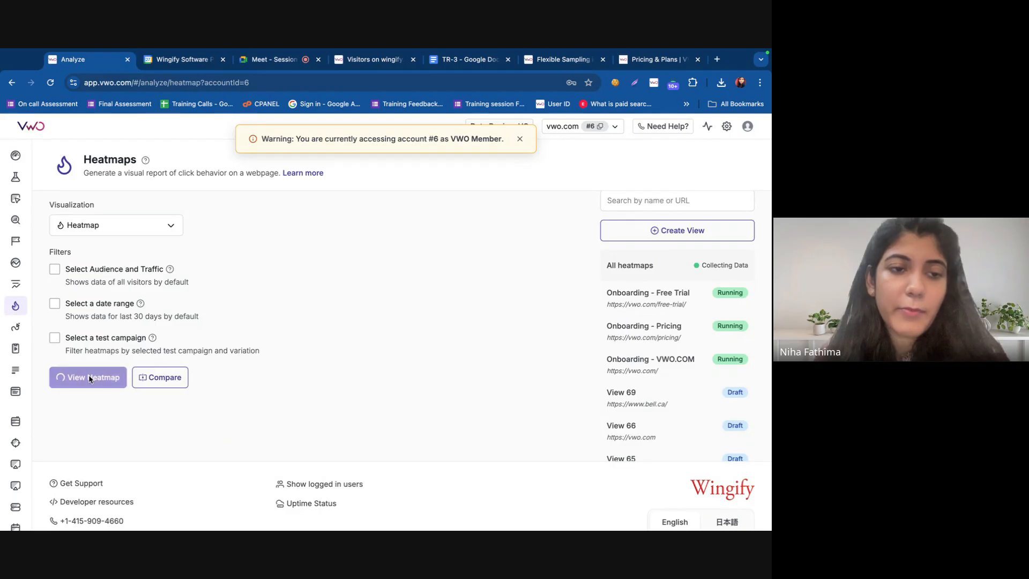
Generate the heatmap and confirm the write-action warning with Do not ask again enabled
click(88, 374)
click(400, 406)
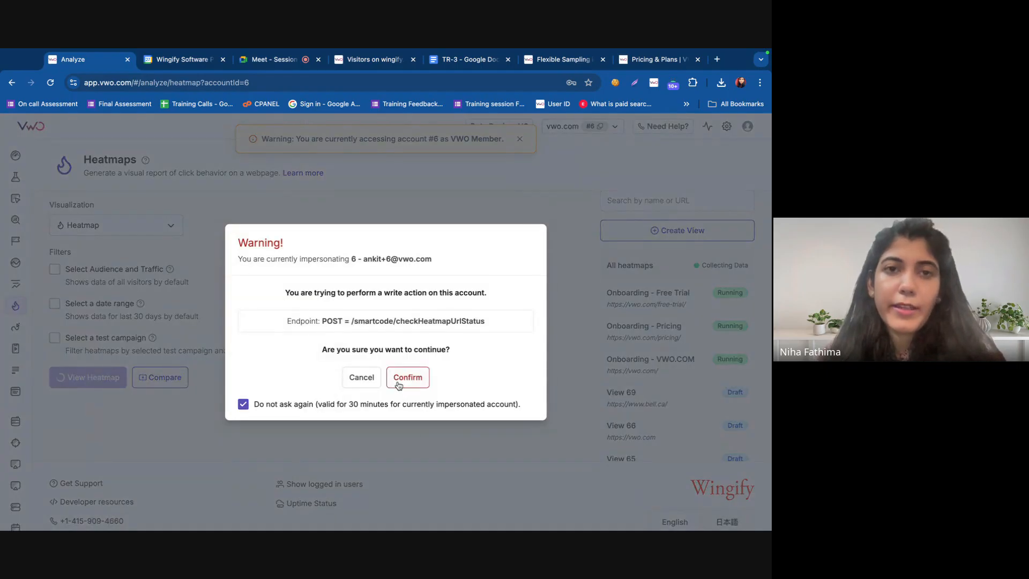
click(397, 380)
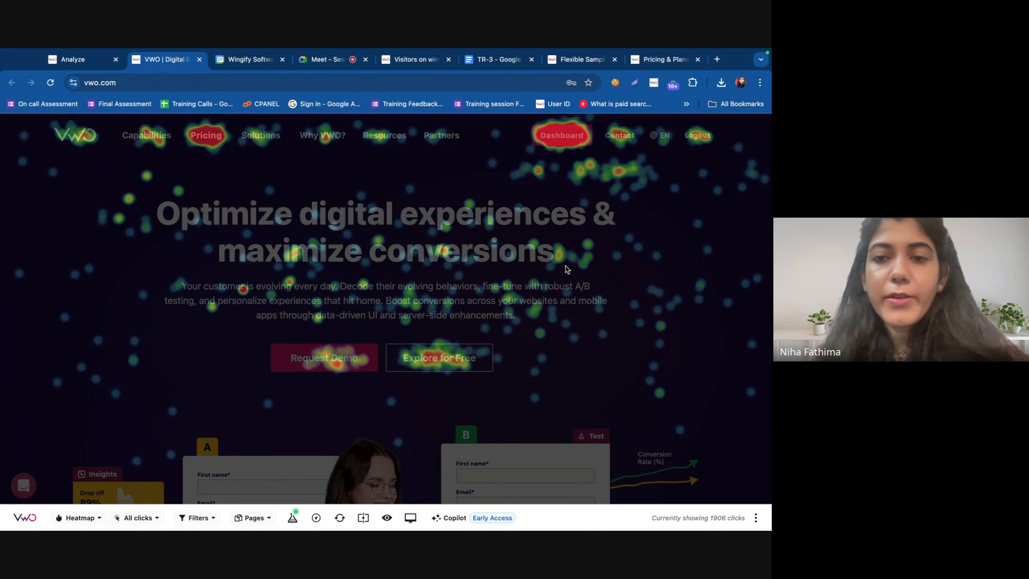
Examine how clicks are distributed along the vwo.com home page heatmap and the total number of clicks shown
scroll(567, 269, down, 15)
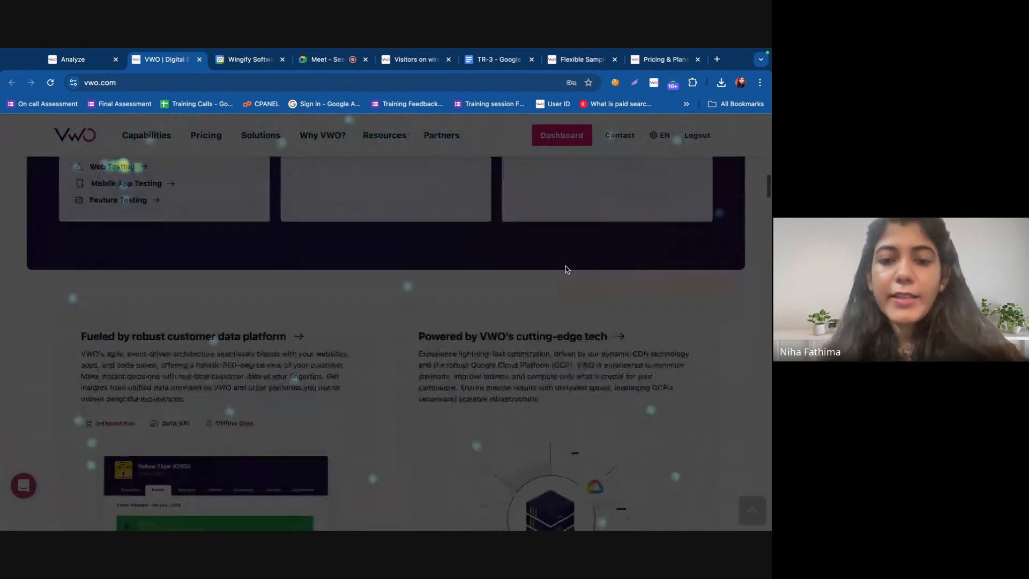
scroll(567, 269, down, 2)
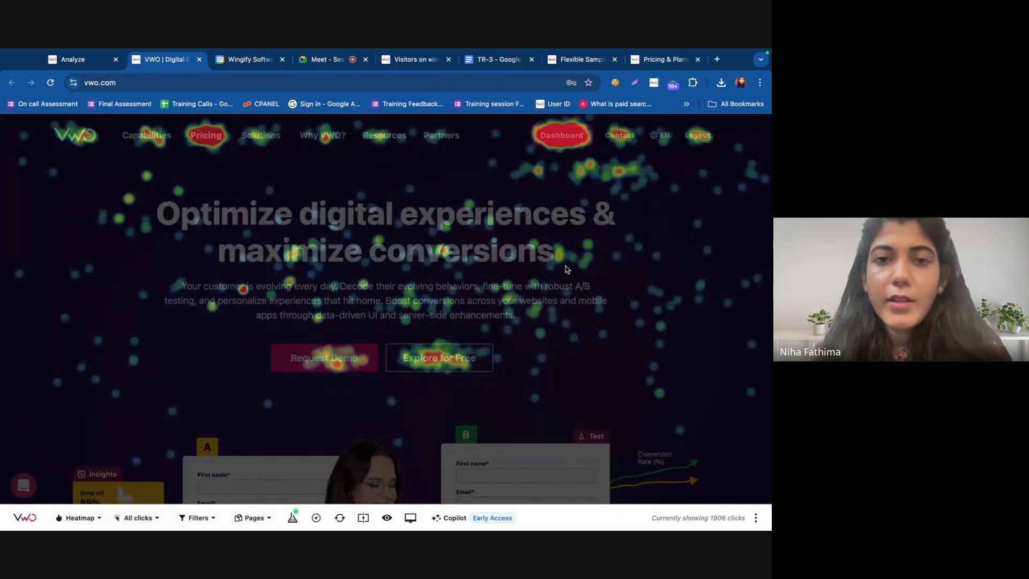
drag(708, 516, 746, 519)
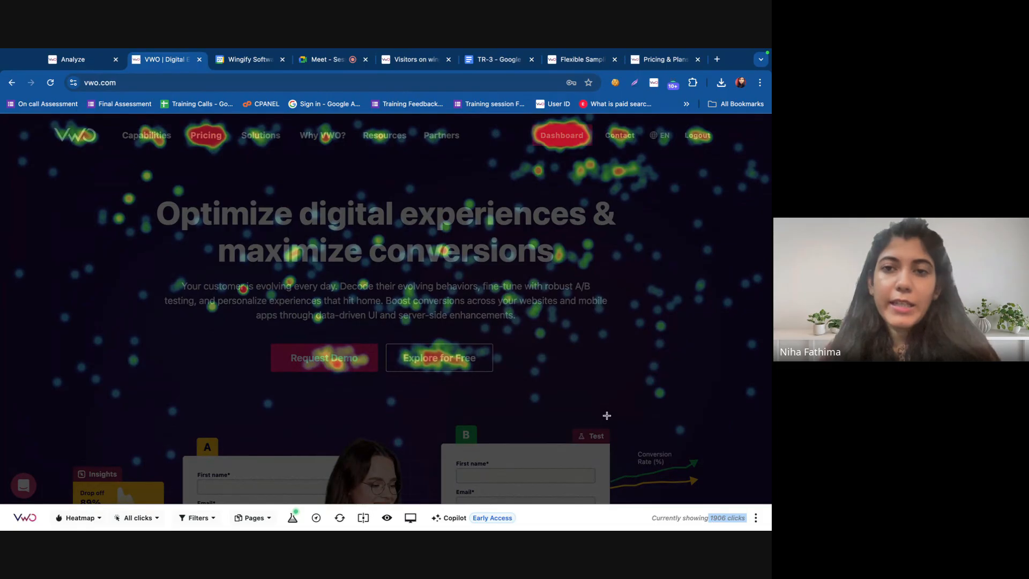
scroll(598, 399, down, 4)
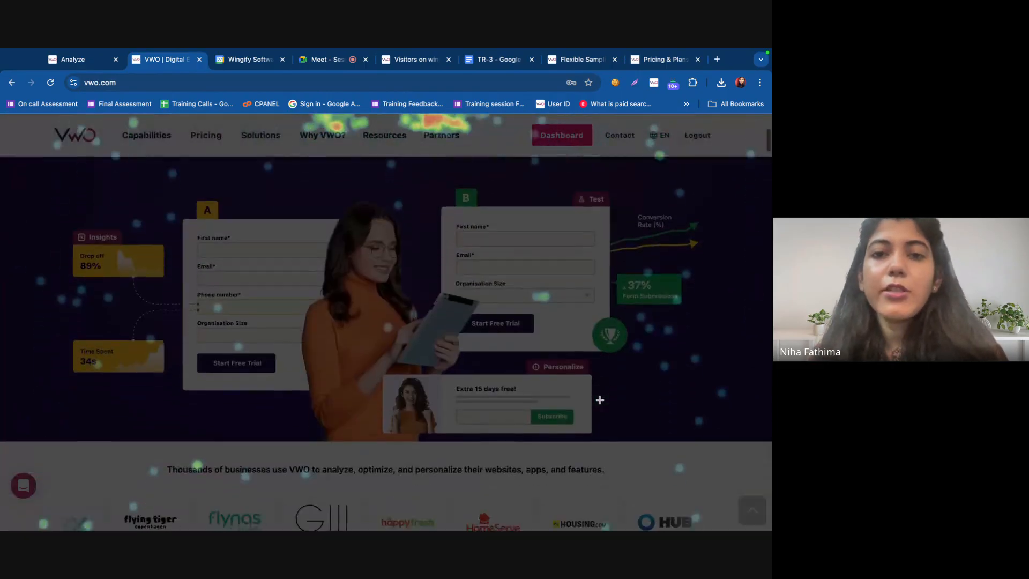
scroll(599, 400, up, 4)
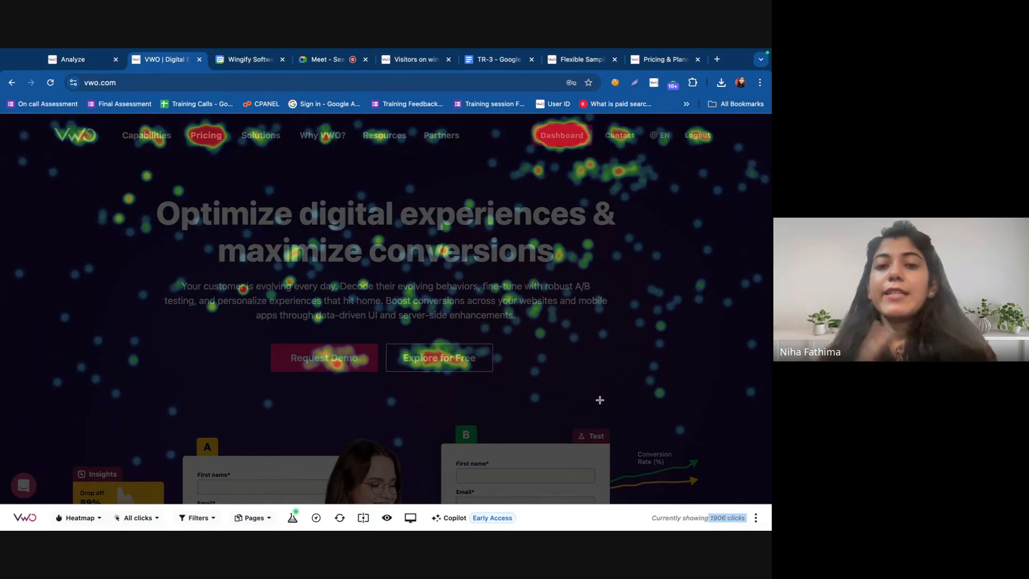
Switch the visualization to Clickmap and inspect the click figures of individual elements such as the headline, Request Demo and Contact
click(93, 516)
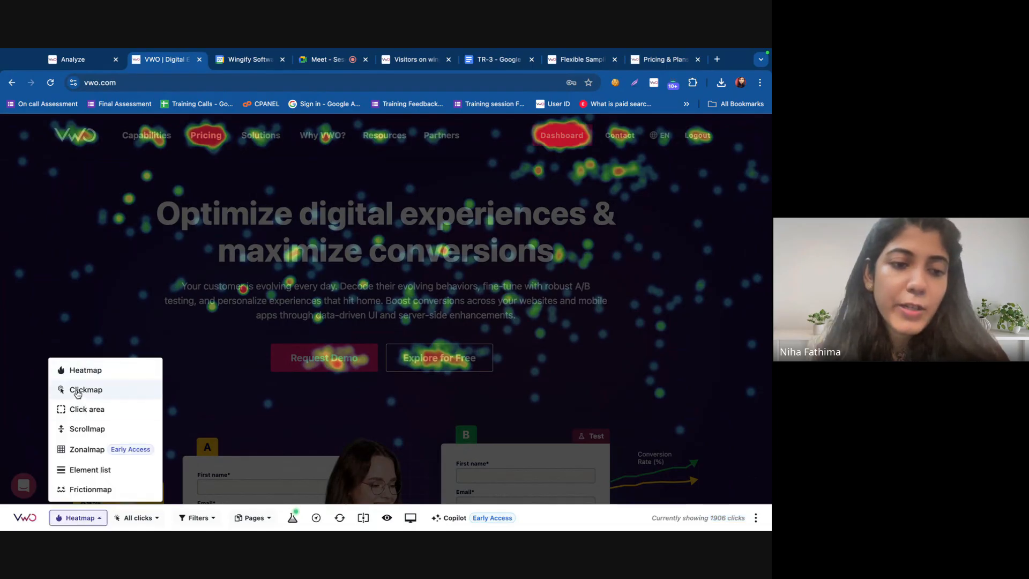
click(84, 391)
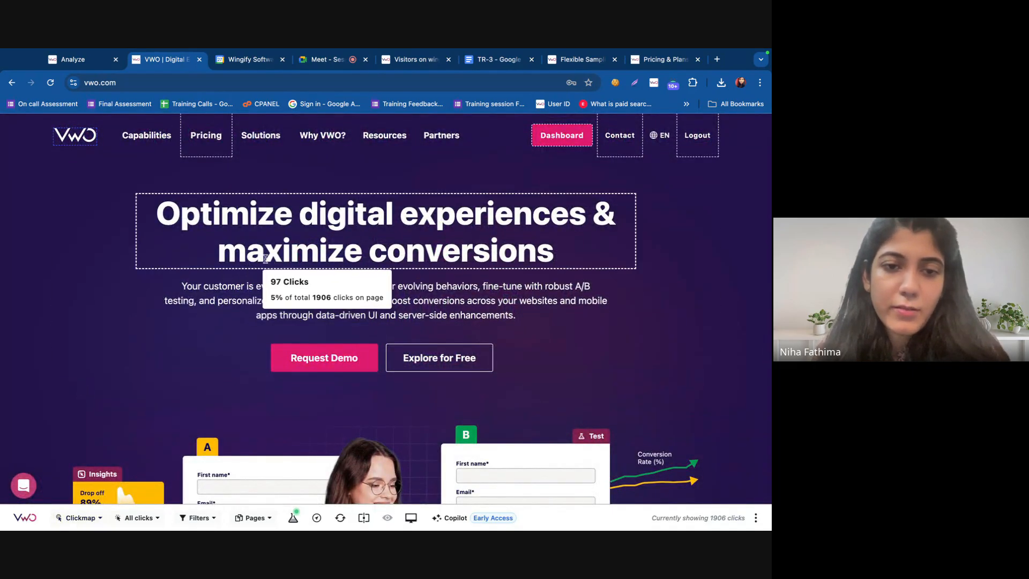
mouse_move(254, 296)
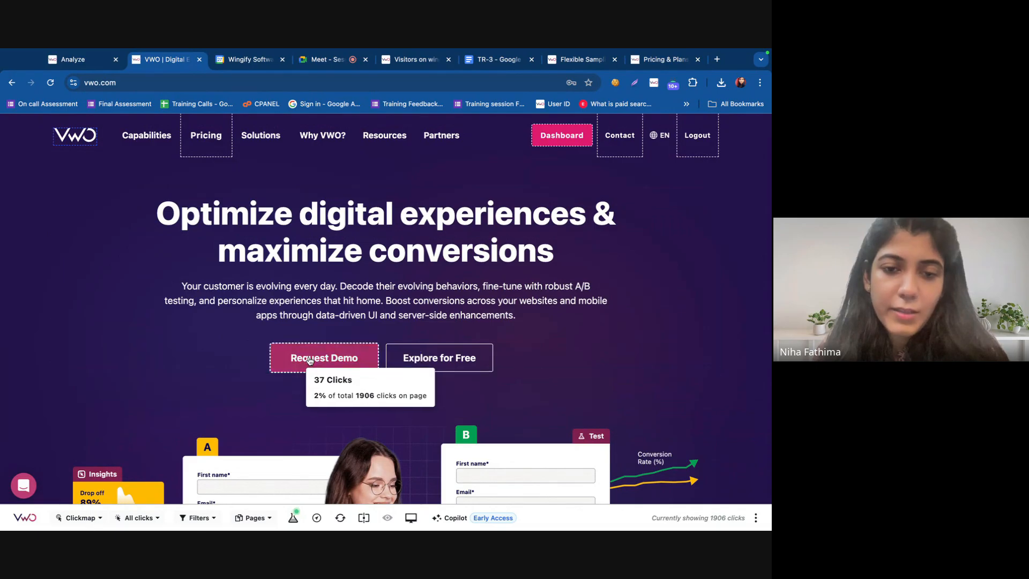
mouse_move(439, 351)
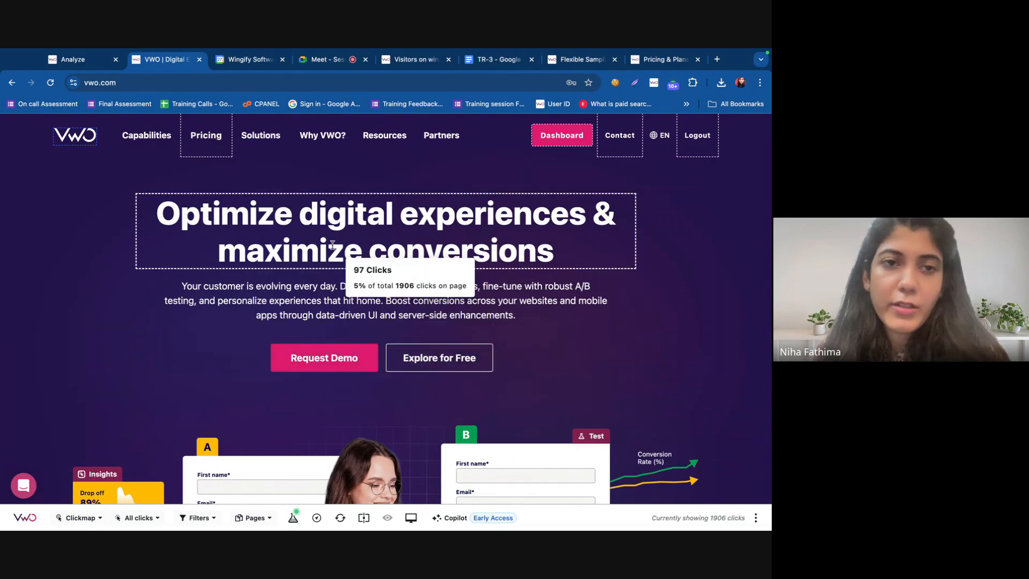
mouse_move(680, 146)
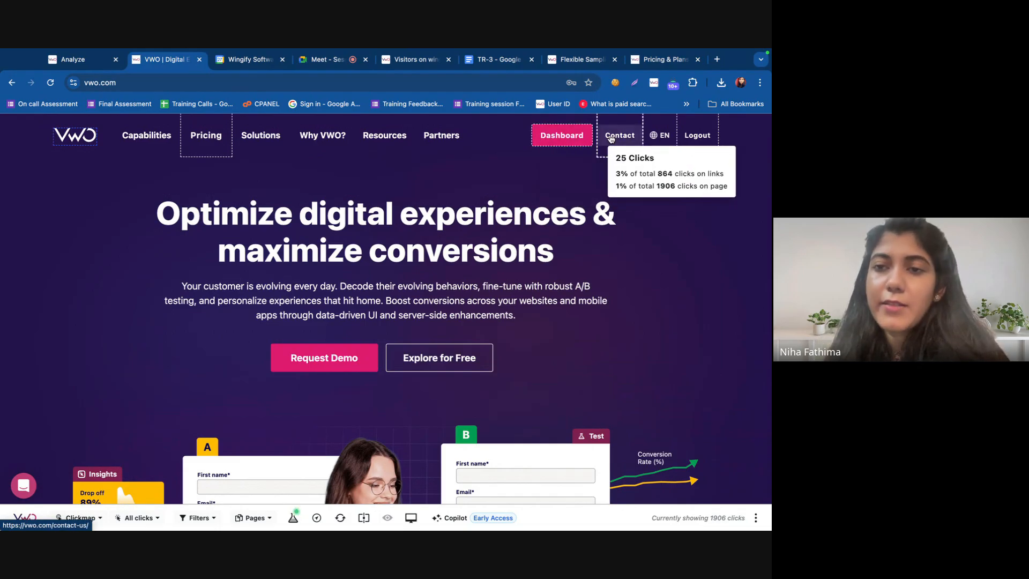
scroll(536, 287, down, 15)
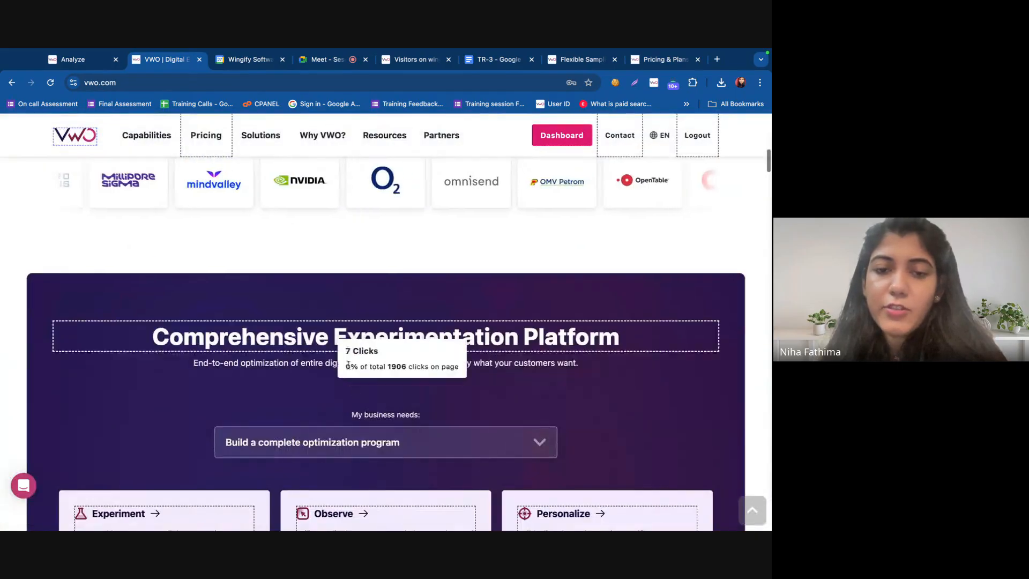
scroll(354, 365, up, 15)
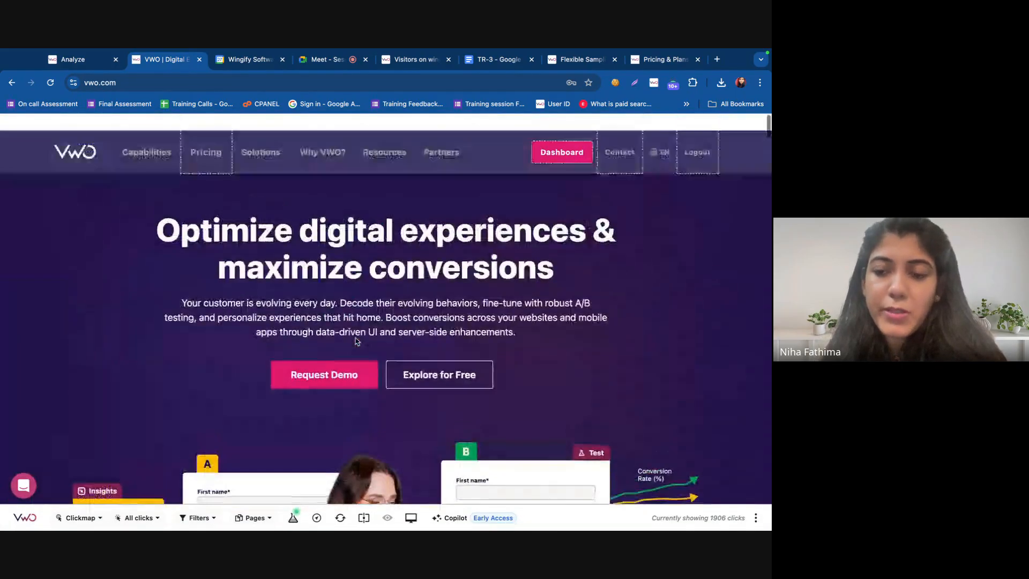
Check the Google Meet call for the raised hand and return to the vwo.com clickmap
click(96, 517)
click(325, 59)
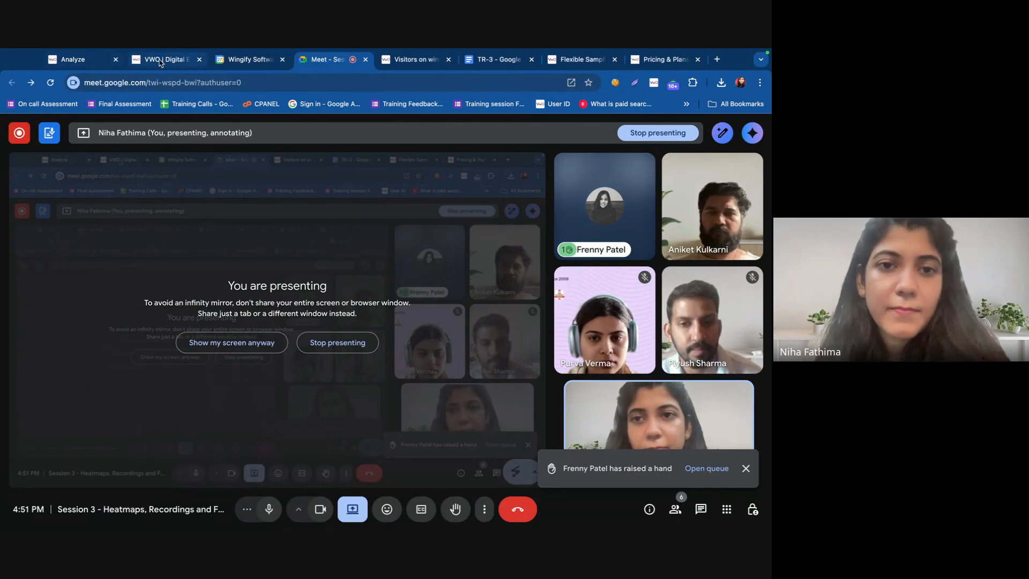
click(142, 60)
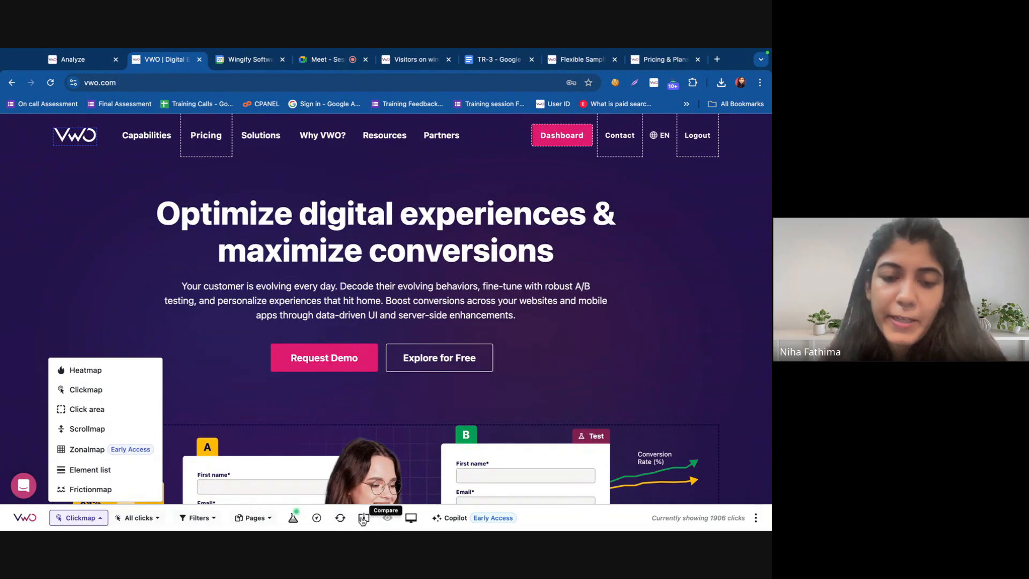
Try selecting the Explore for Free variation of the Explore for Free (Home Page) campaign in View Campaign Heatmaps, and cancel
click(294, 519)
click(293, 518)
click(366, 385)
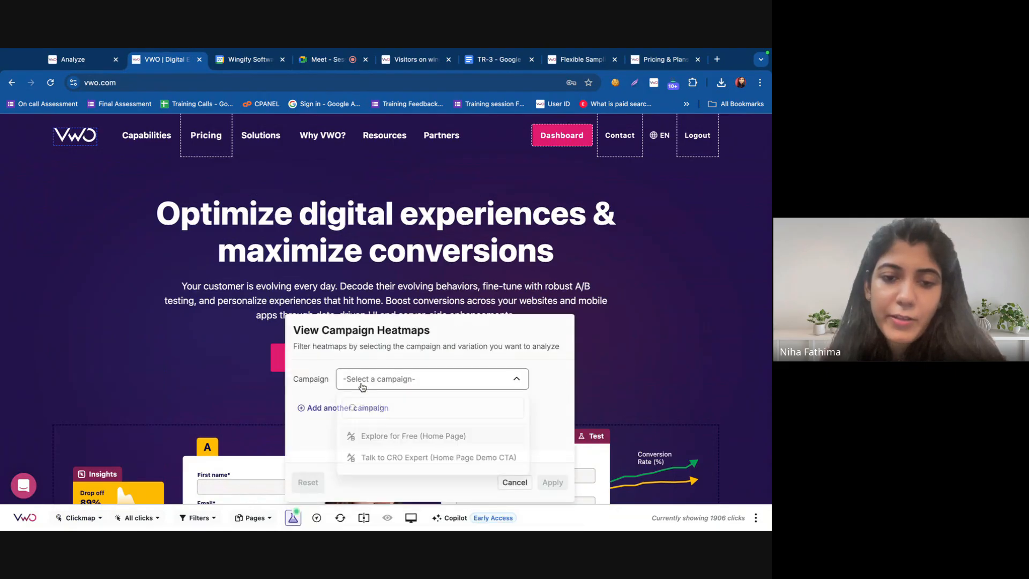
click(371, 437)
click(370, 406)
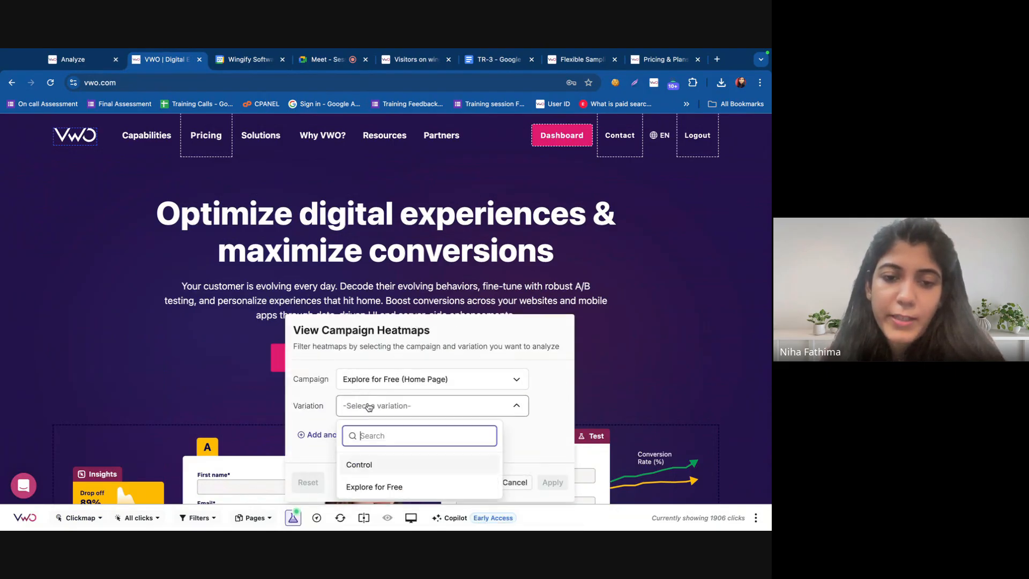
click(365, 487)
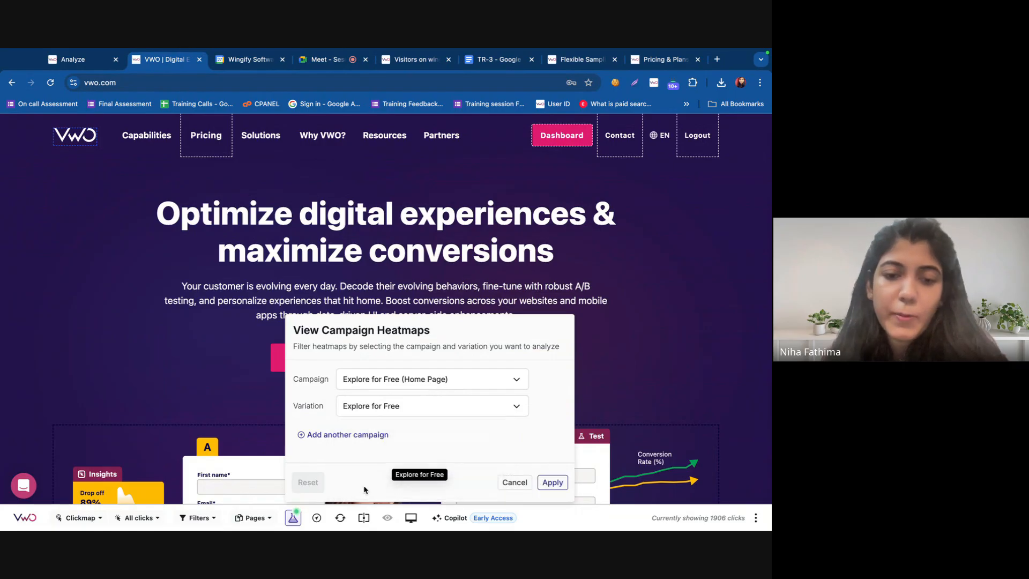
click(513, 483)
Review the available visualization types and check the Google Meet call again before returning to the clickmap
mouse_move(426, 297)
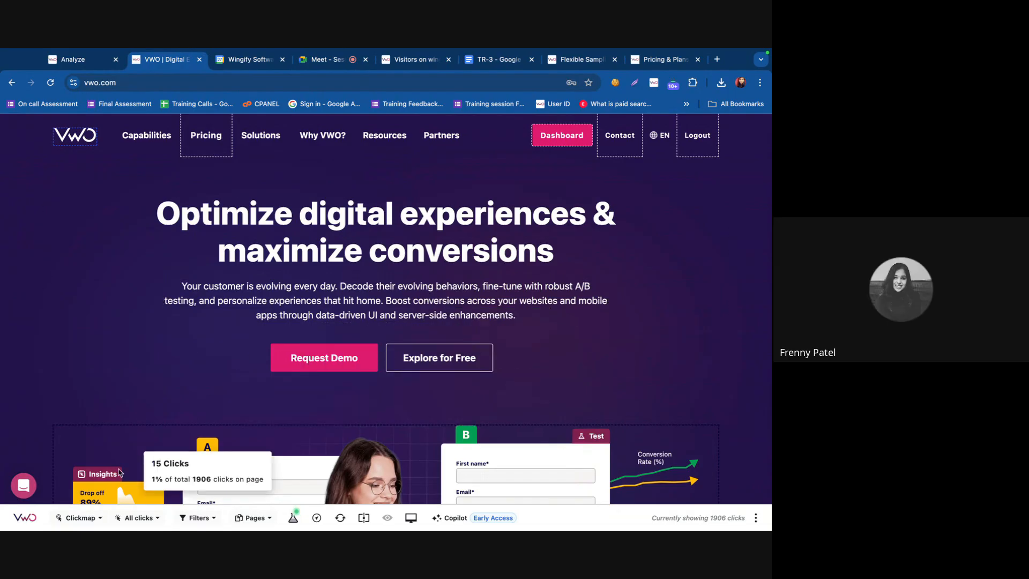
click(92, 516)
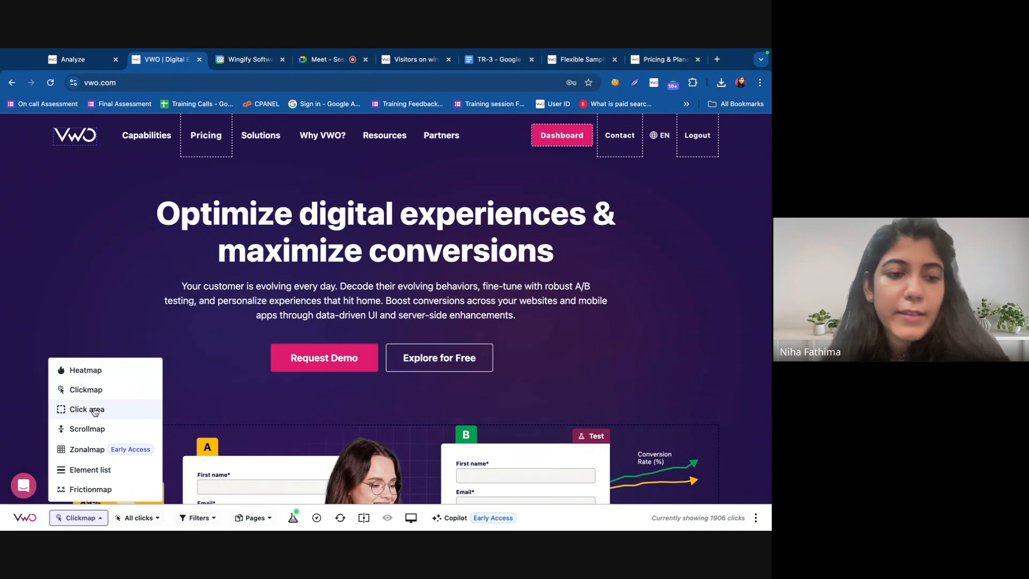
click(316, 60)
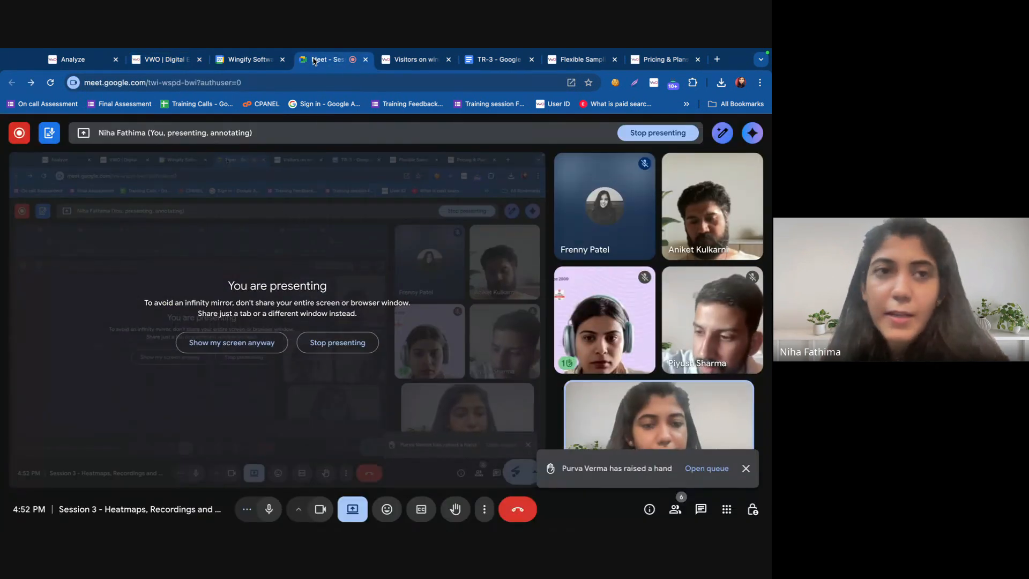
click(164, 59)
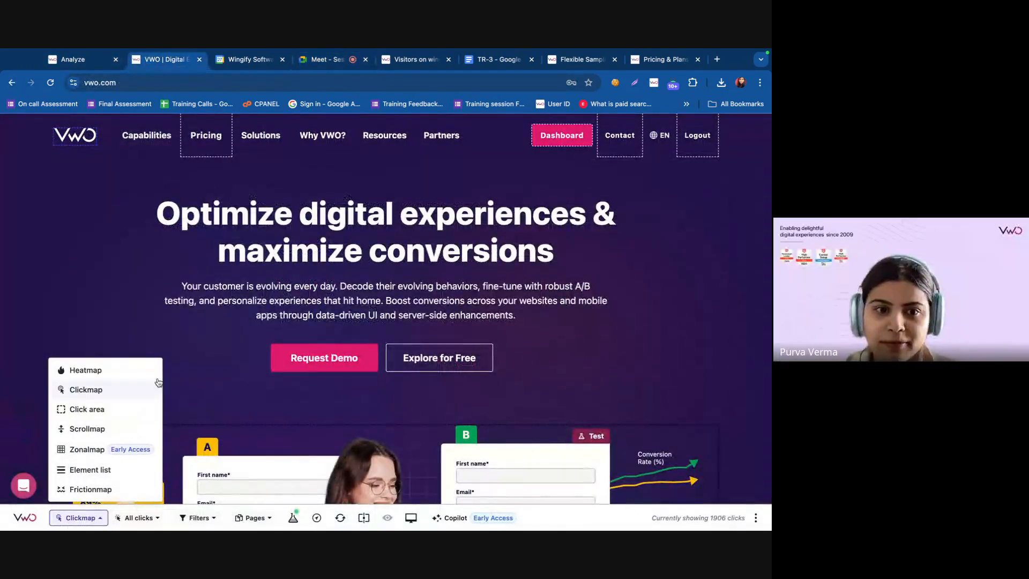
Start a custom visitor segment in the clickmap filters, with Location as the condition's attribute
mouse_move(255, 304)
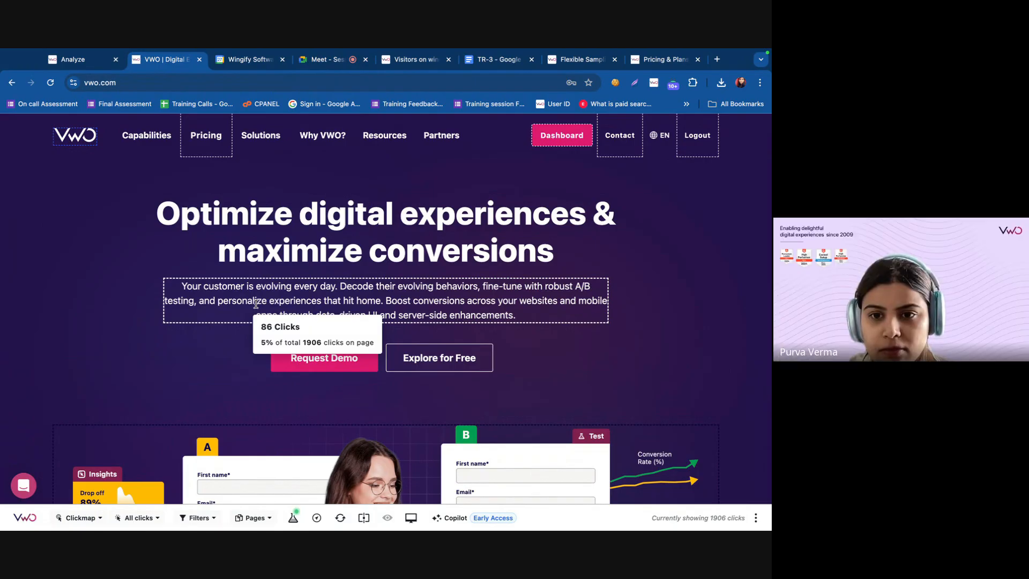
click(209, 518)
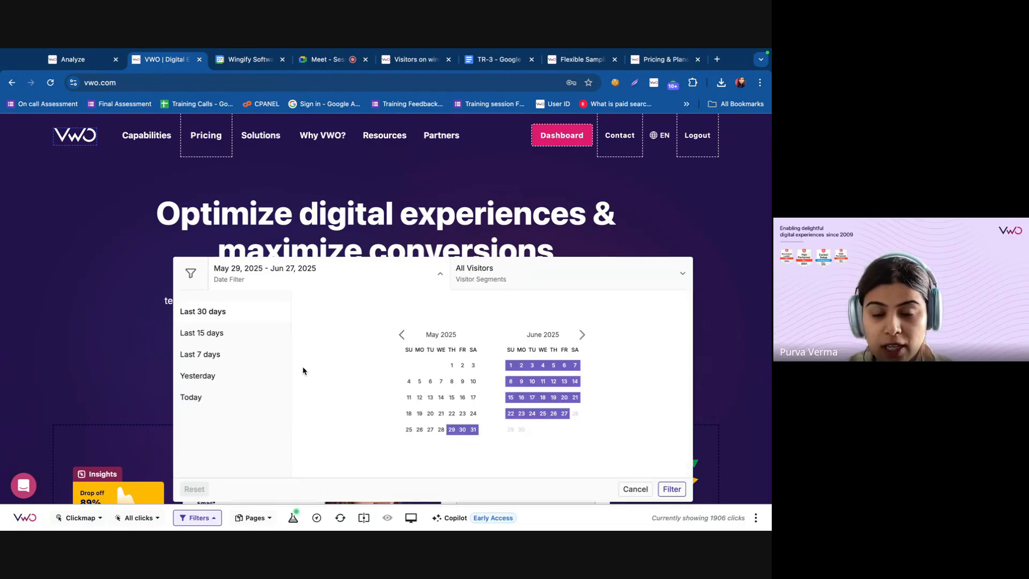
click(474, 272)
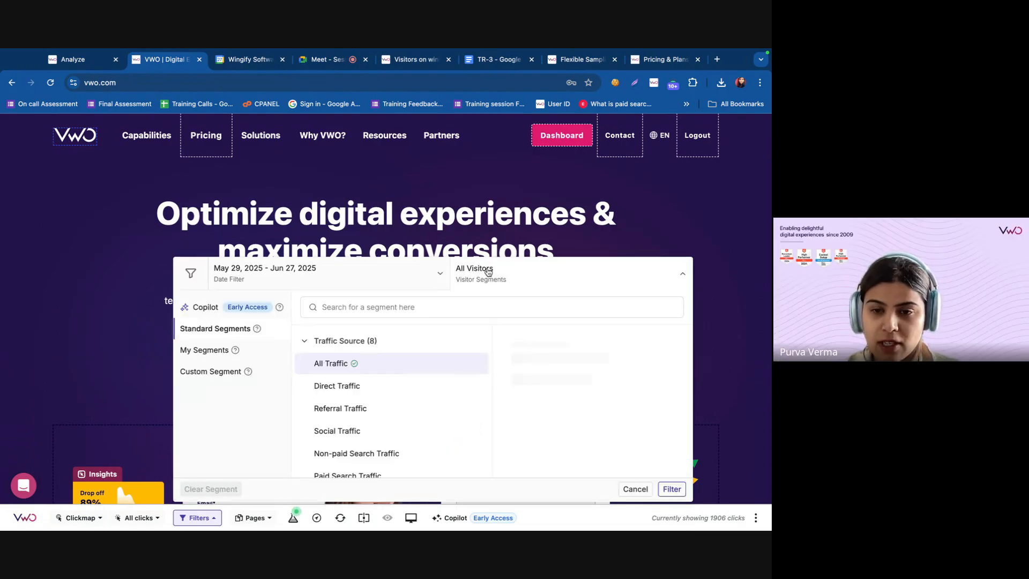
click(216, 371)
click(346, 346)
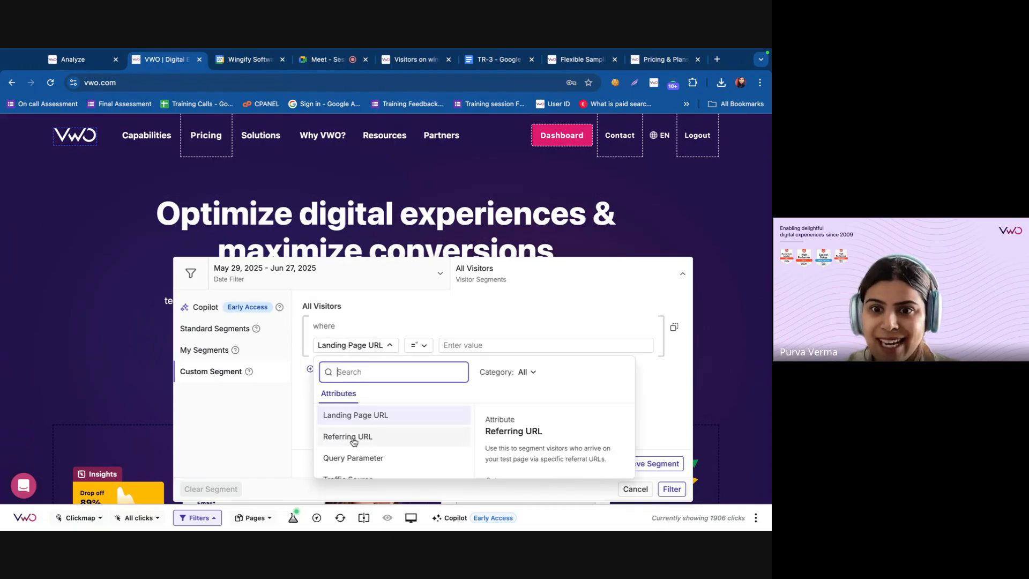
scroll(352, 437, down, 5)
scroll(353, 442, down, 4)
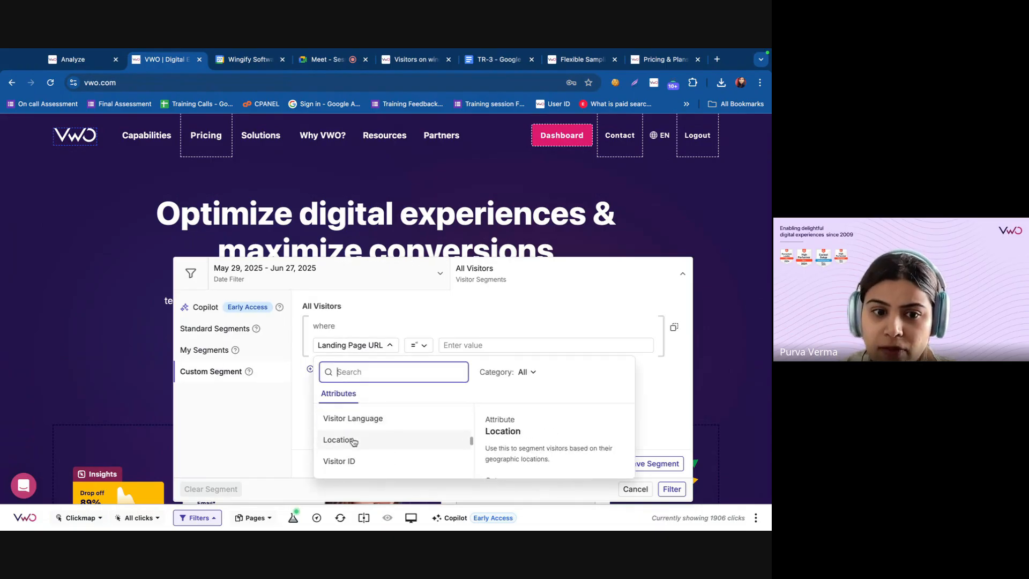
click(343, 424)
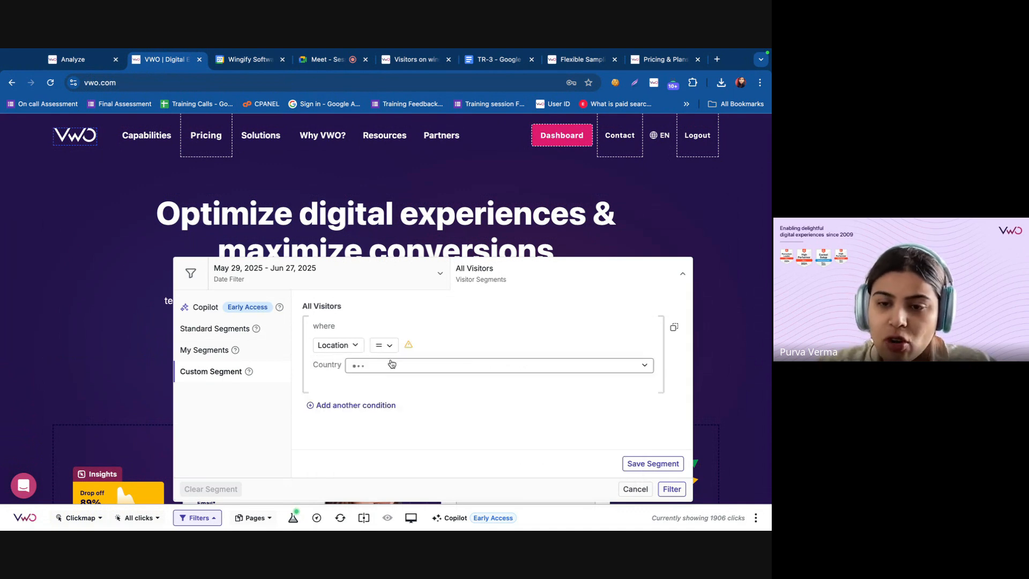
Set the Location condition's country to India and apply the filter to the clickmap
click(385, 365)
scroll(375, 450, down, 5)
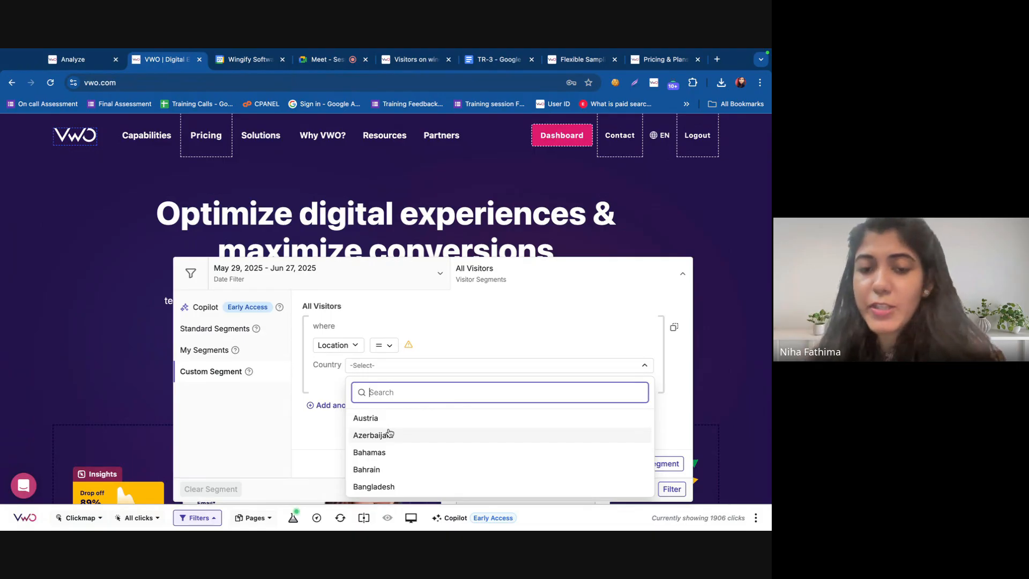
scroll(374, 453, down, 1)
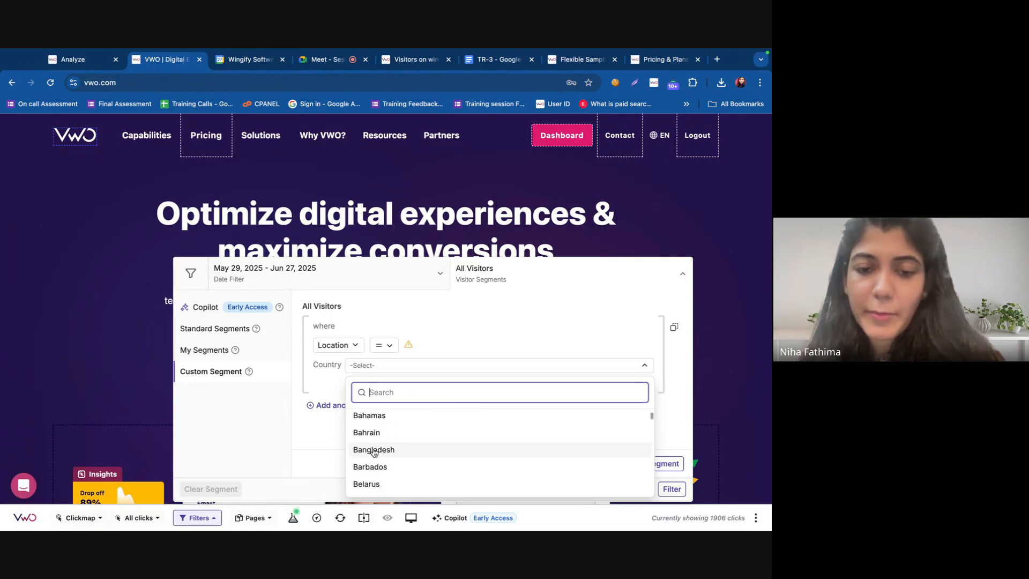
scroll(420, 444, down, 4)
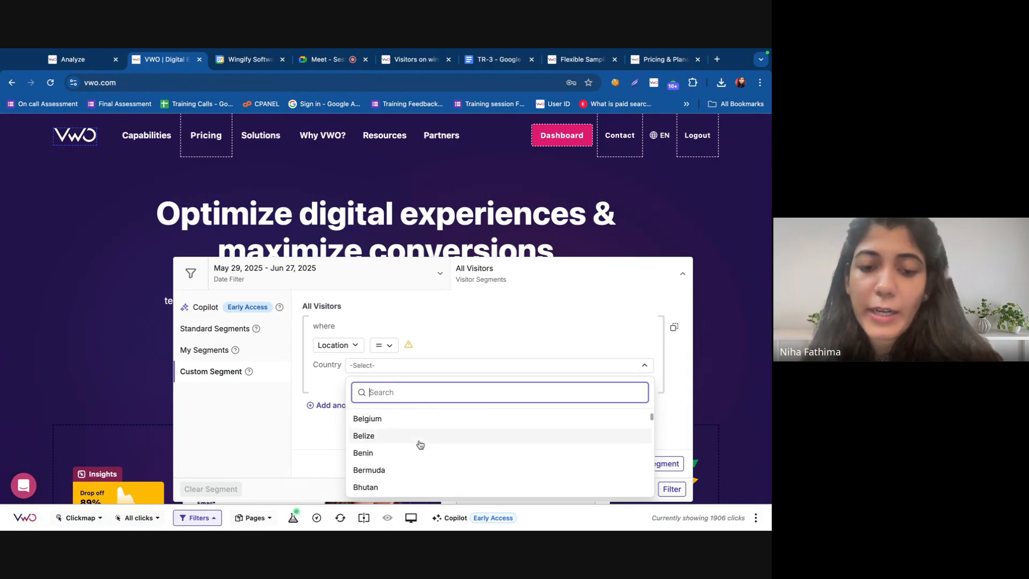
scroll(420, 445, down, 6)
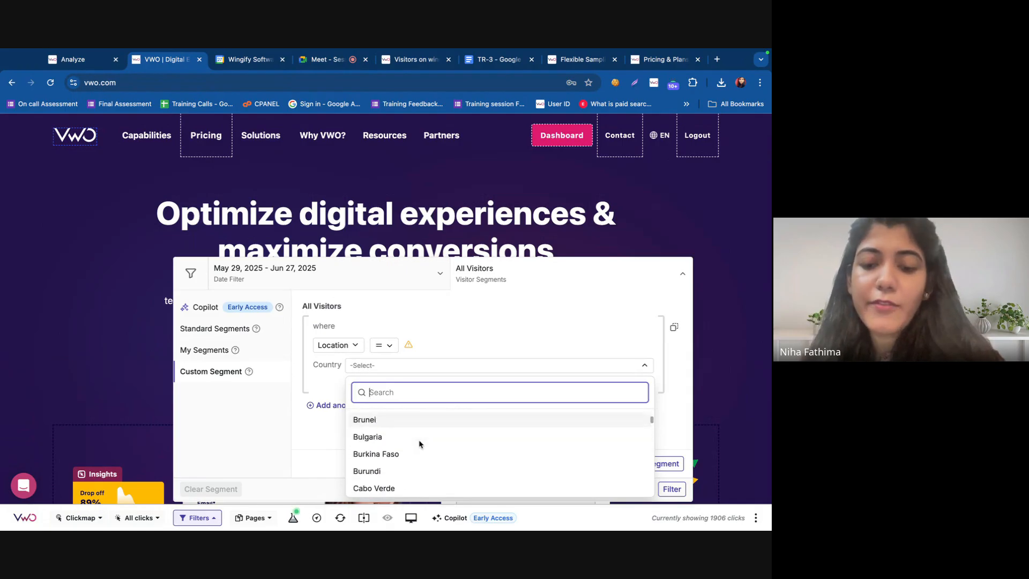
text(in)
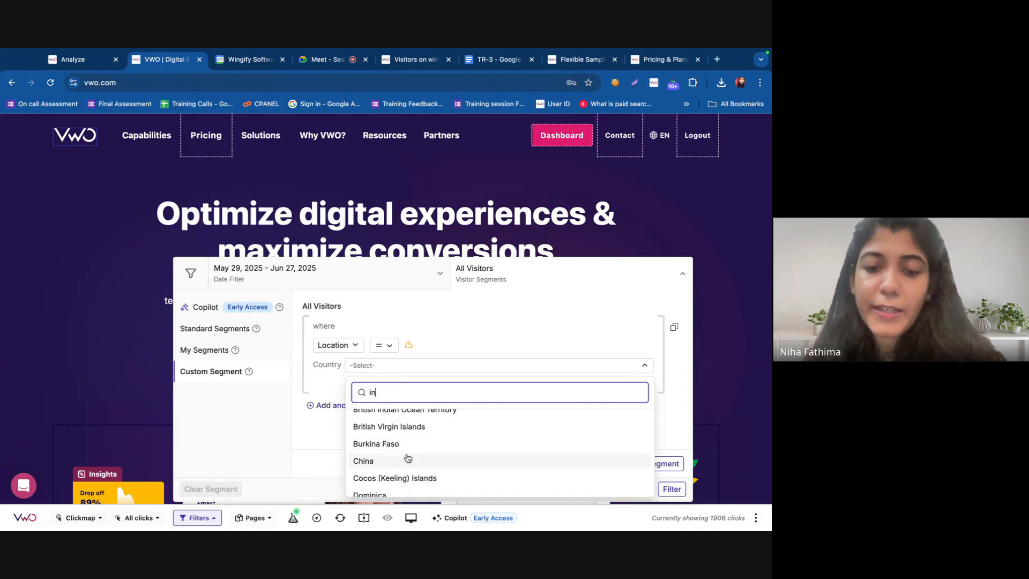
scroll(408, 457, down, 1)
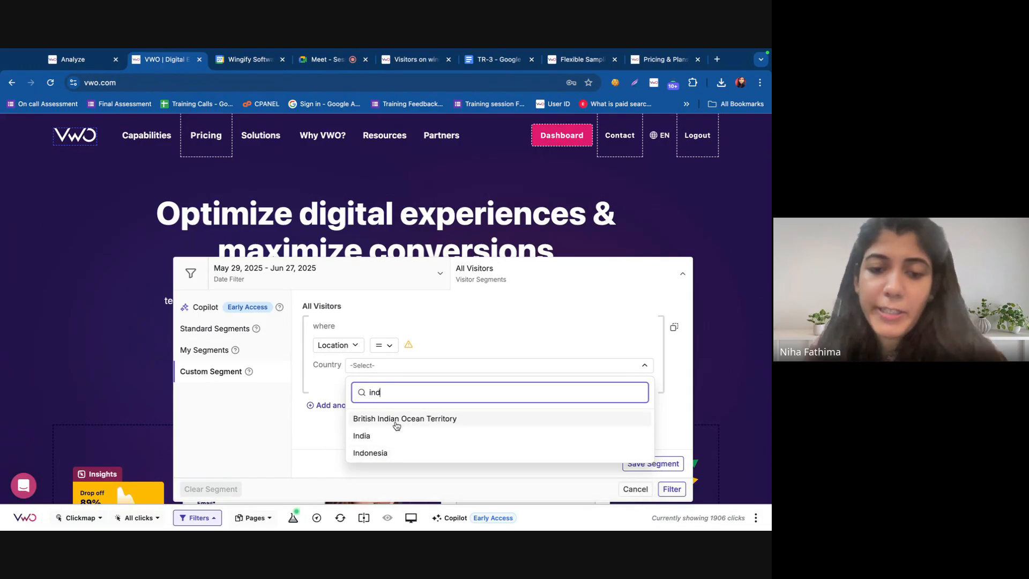
click(393, 435)
click(672, 489)
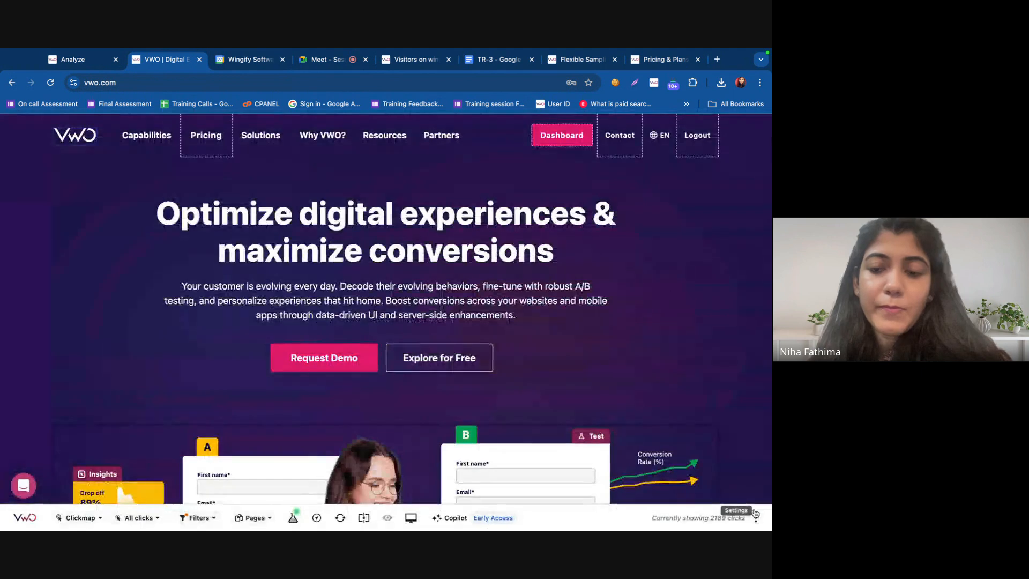
Inspect the filtered clickmap from the hero section down to the Comprehensive Experimentation Platform section
mouse_move(424, 362)
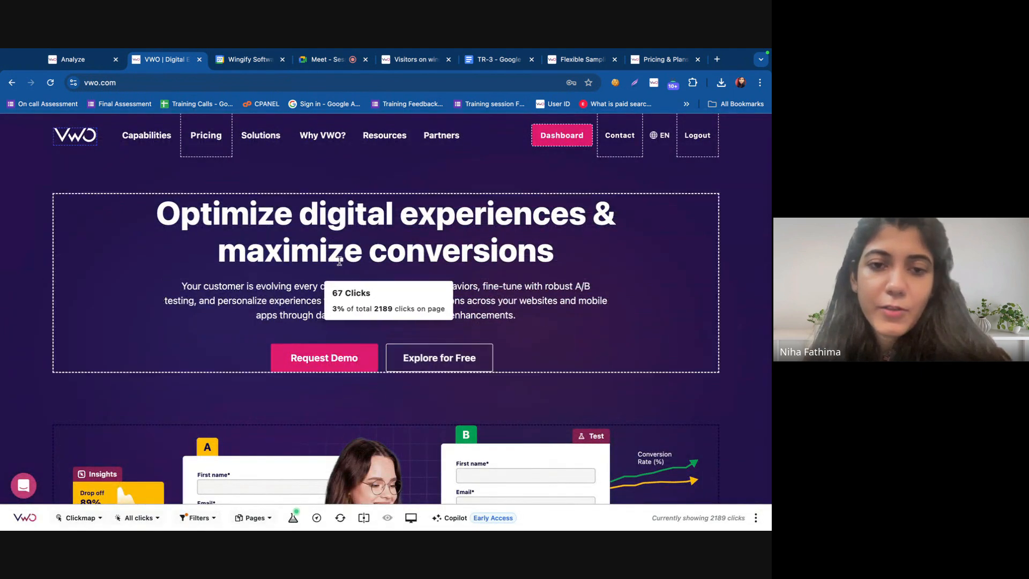
scroll(296, 307, down, 4)
scroll(295, 307, down, 7)
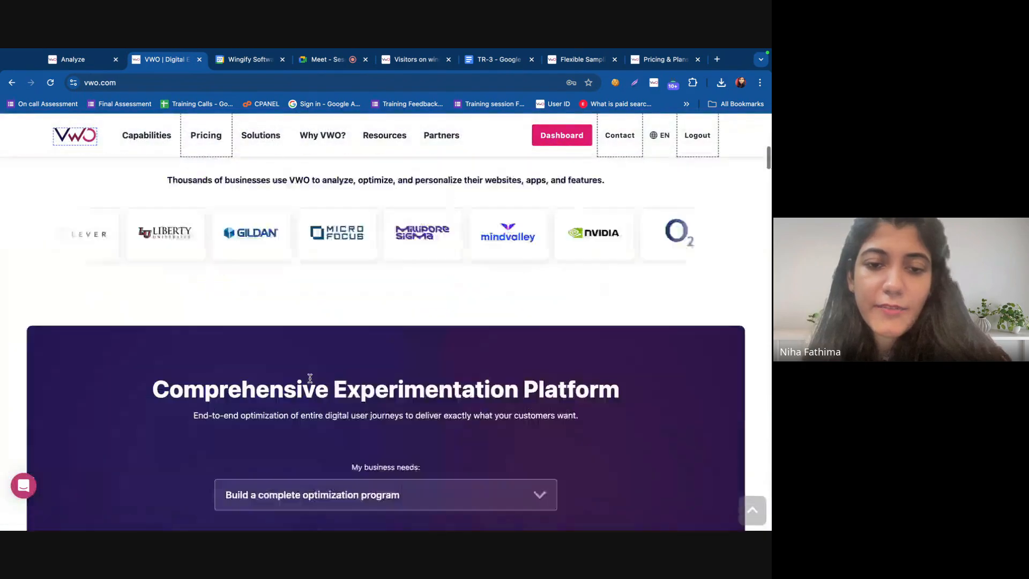
scroll(328, 288, up, 4)
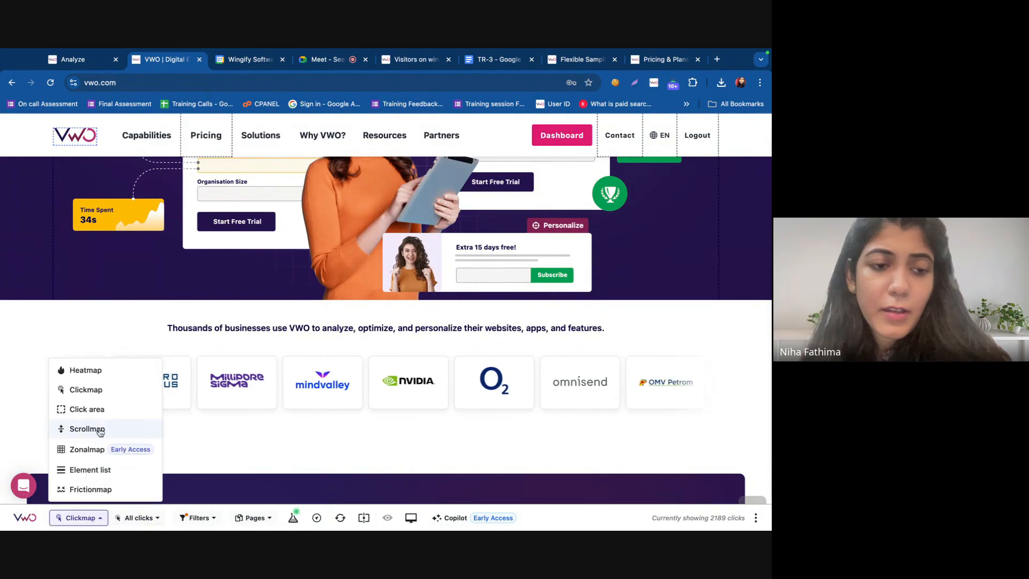
Review the applied date range and custom visitor segment in the filters, and close them without changes
click(194, 517)
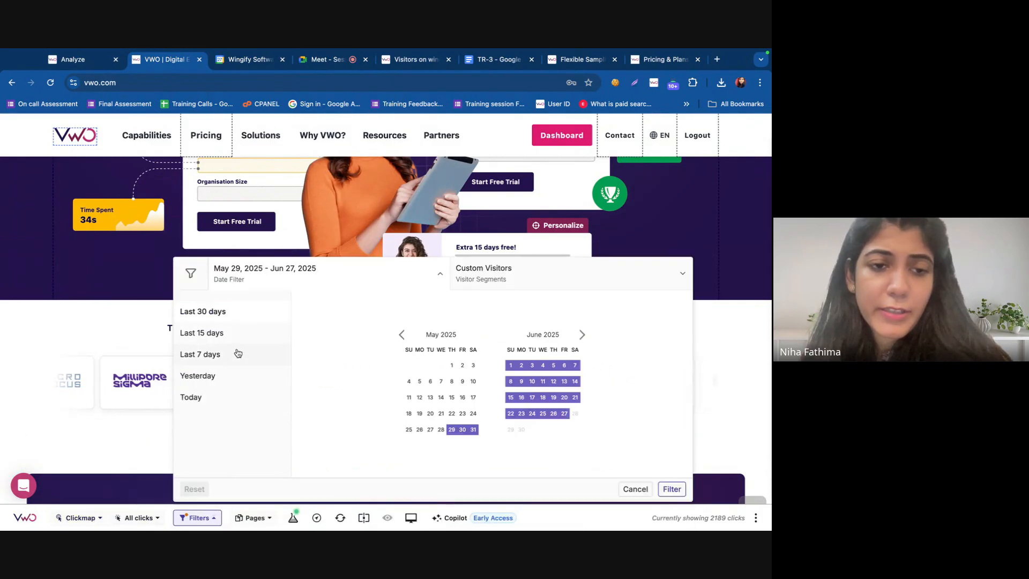
click(484, 276)
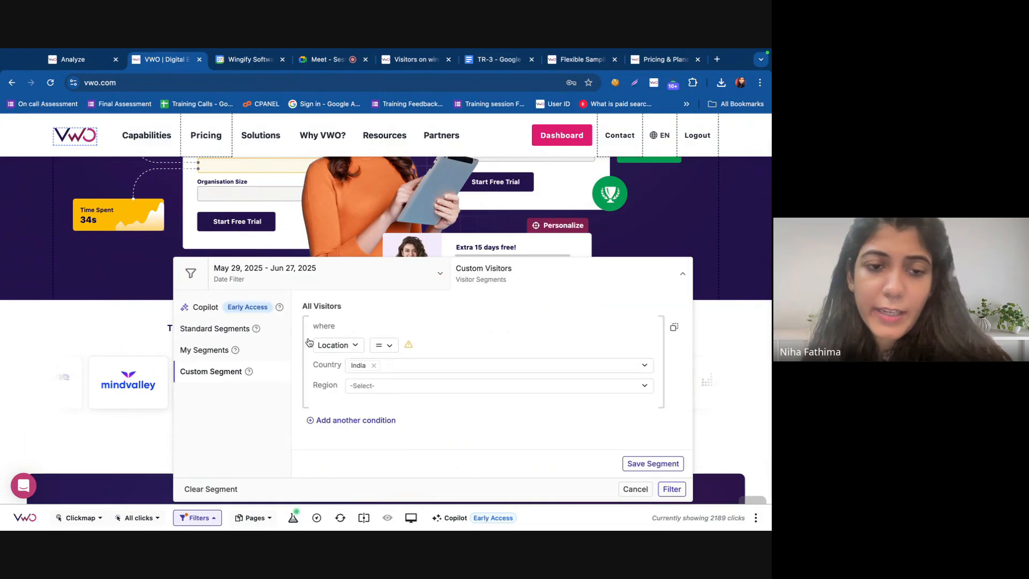
click(635, 488)
scroll(542, 386, up, 3)
scroll(542, 387, up, 4)
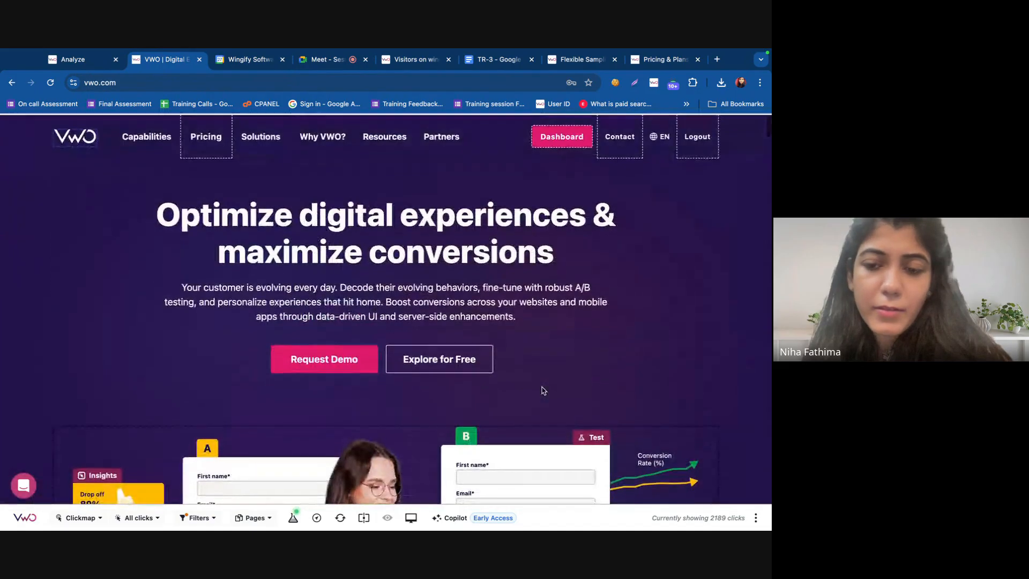
click(209, 518)
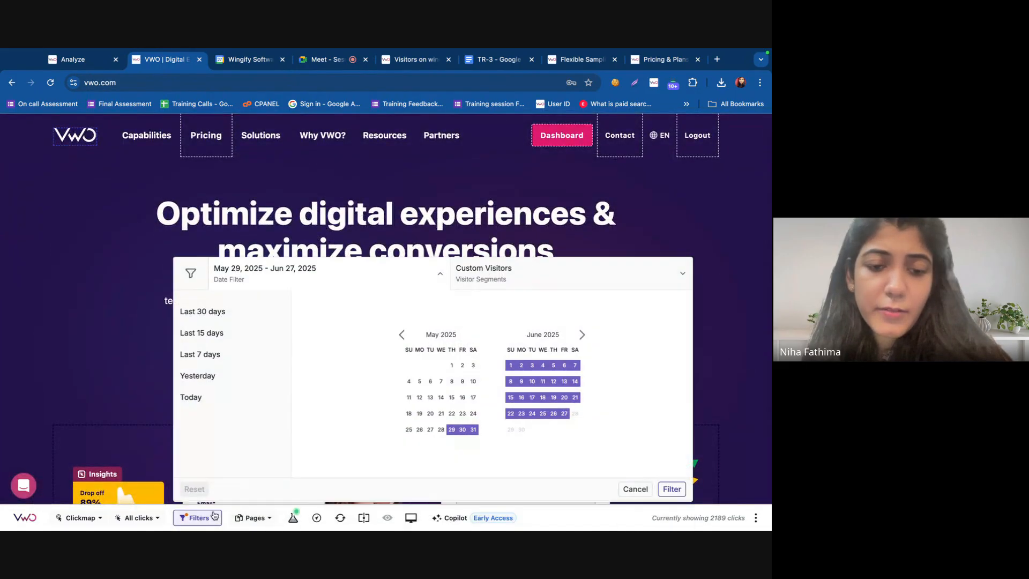
click(569, 255)
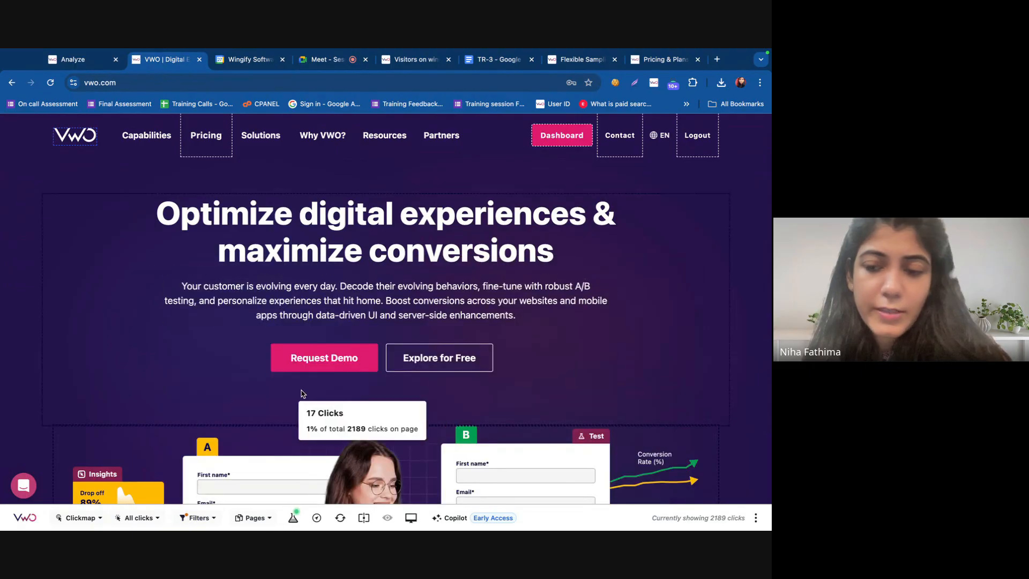
Switch the visualization to Zonalmap and inspect the click figures of the navigation, headline, description and call-to-action zones
click(74, 519)
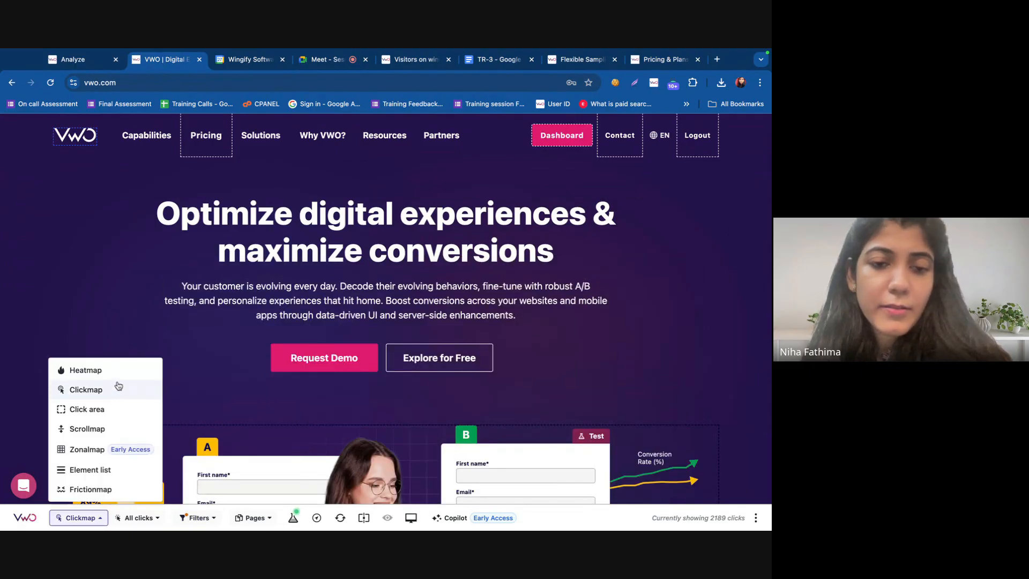
click(151, 456)
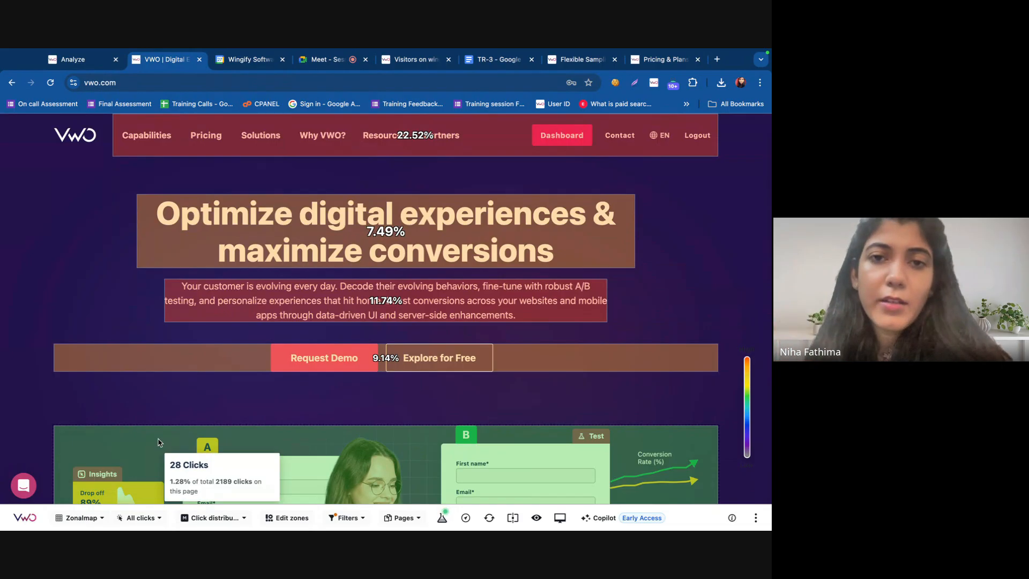
scroll(160, 441, down, 6)
scroll(207, 322, up, 6)
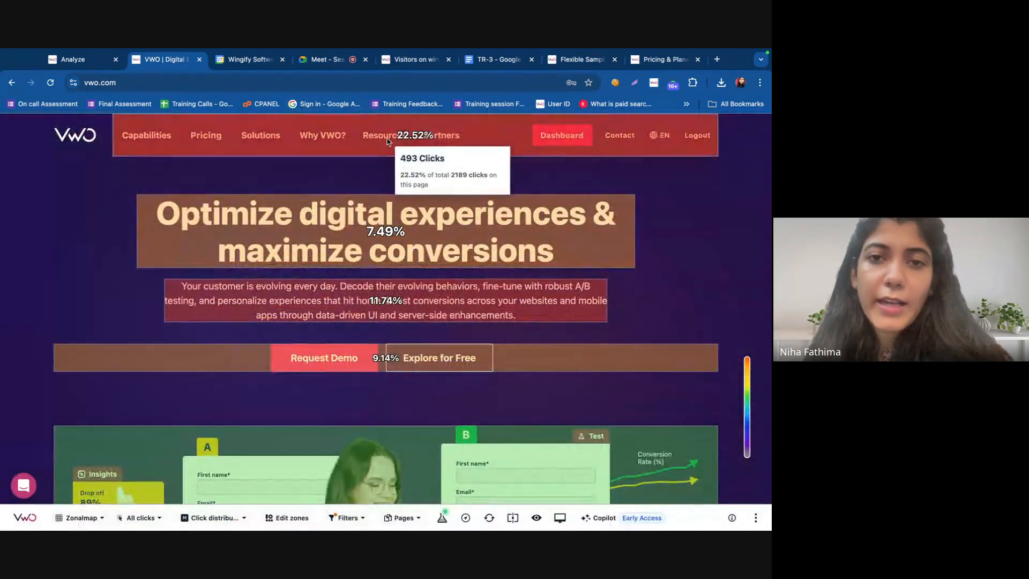
mouse_move(385, 236)
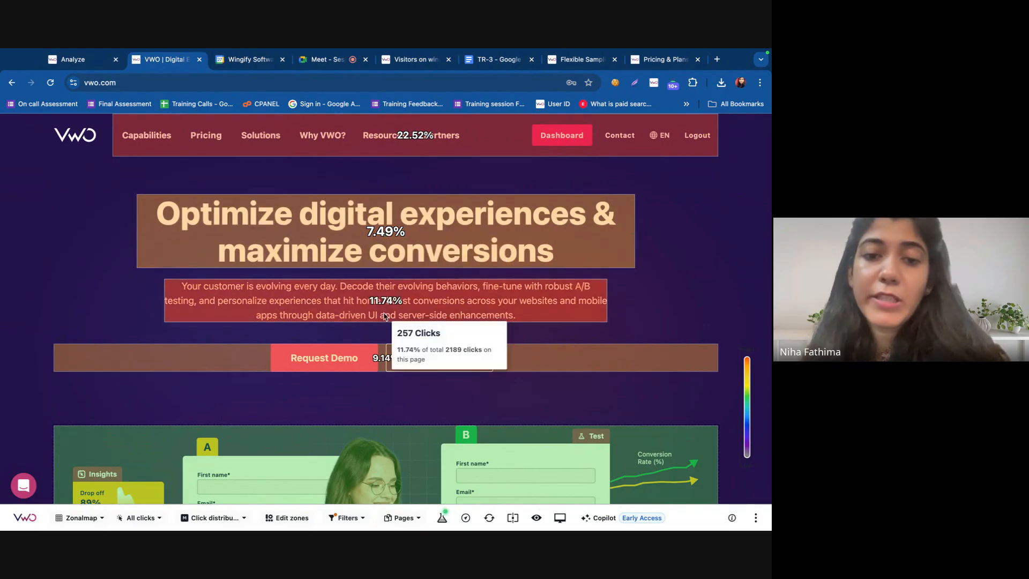
mouse_move(387, 354)
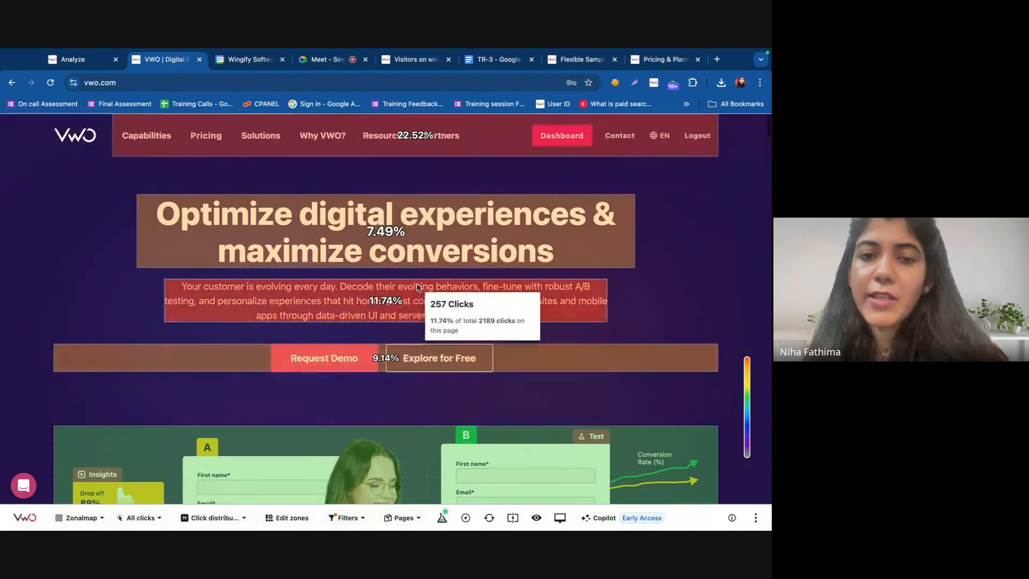
mouse_move(425, 252)
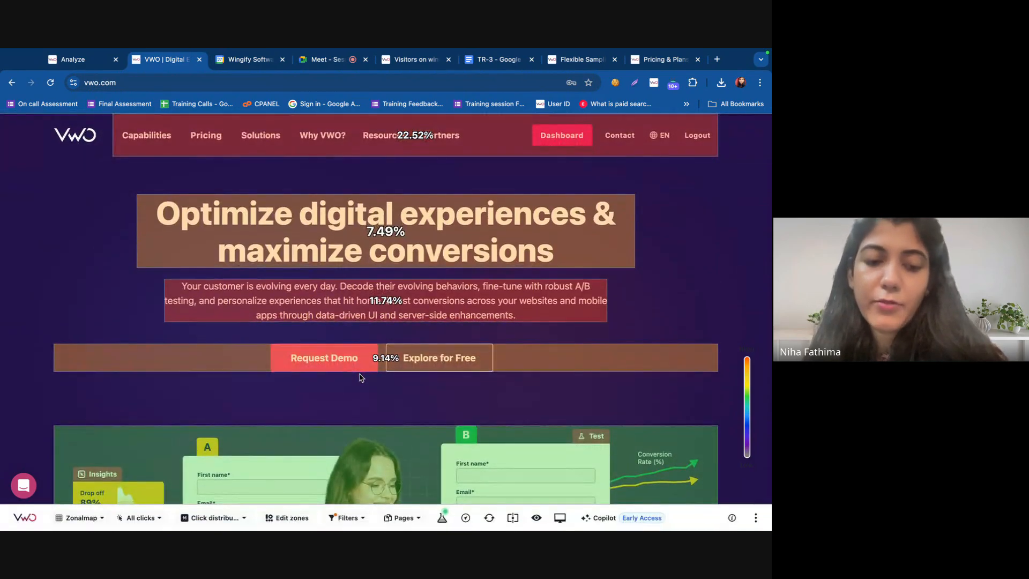
Change the zonalmap metric to Click rate and inspect the figures of the Request Demo and Explore for Free zone
click(217, 519)
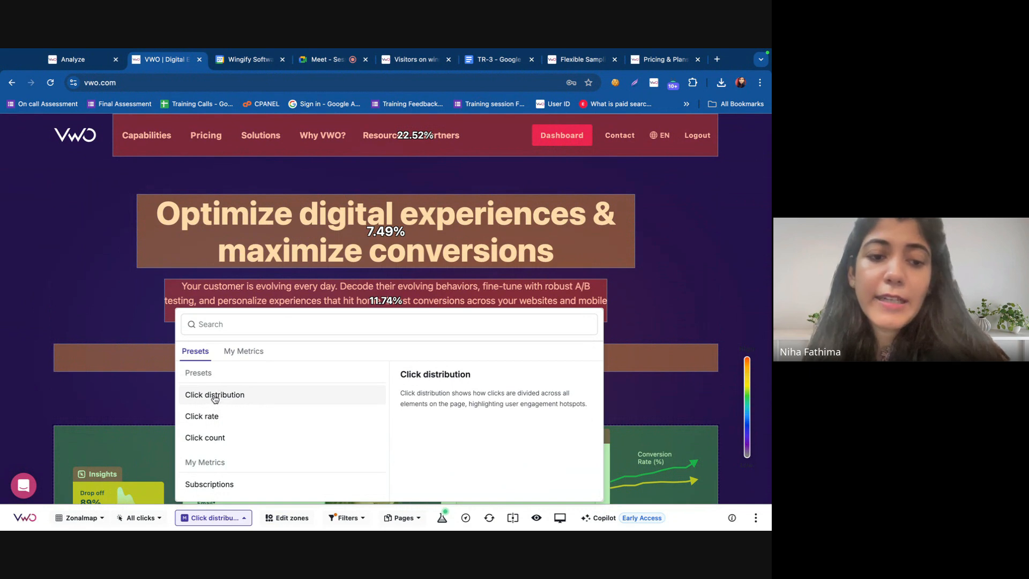
click(215, 422)
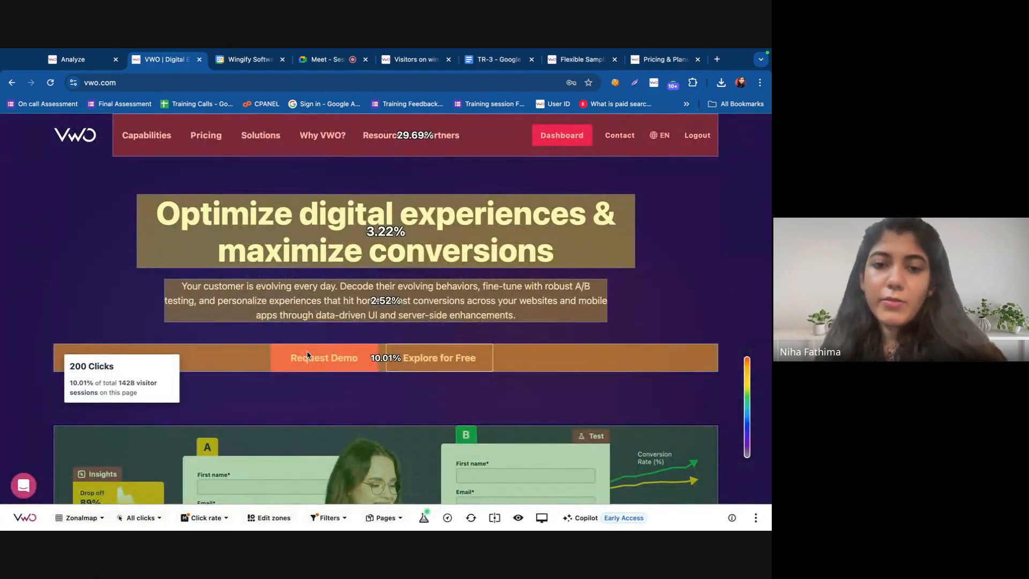
mouse_move(323, 375)
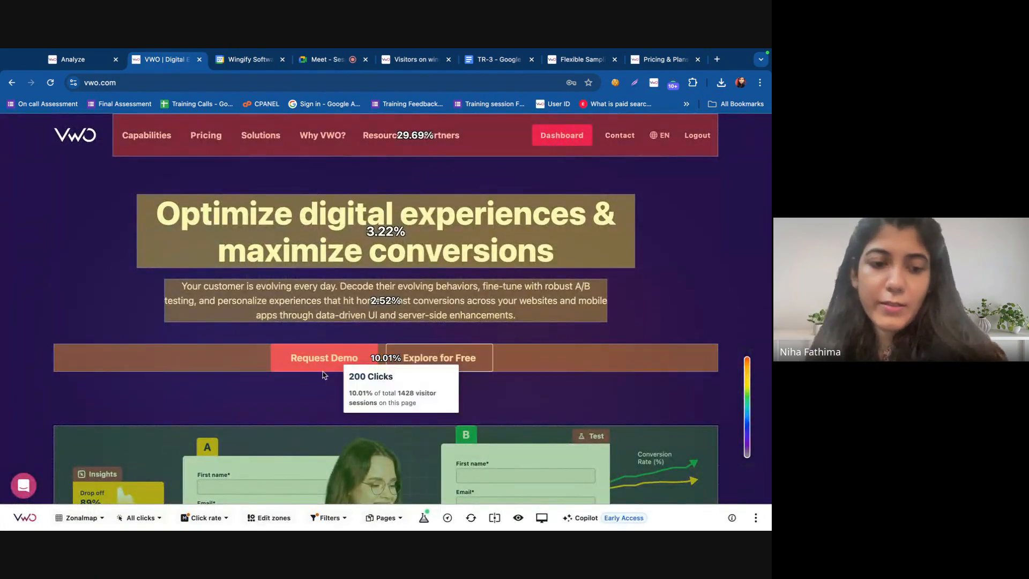
Examine the preset and custom metrics available for the zonalmap and their definitions
click(206, 517)
scroll(249, 443, down, 2)
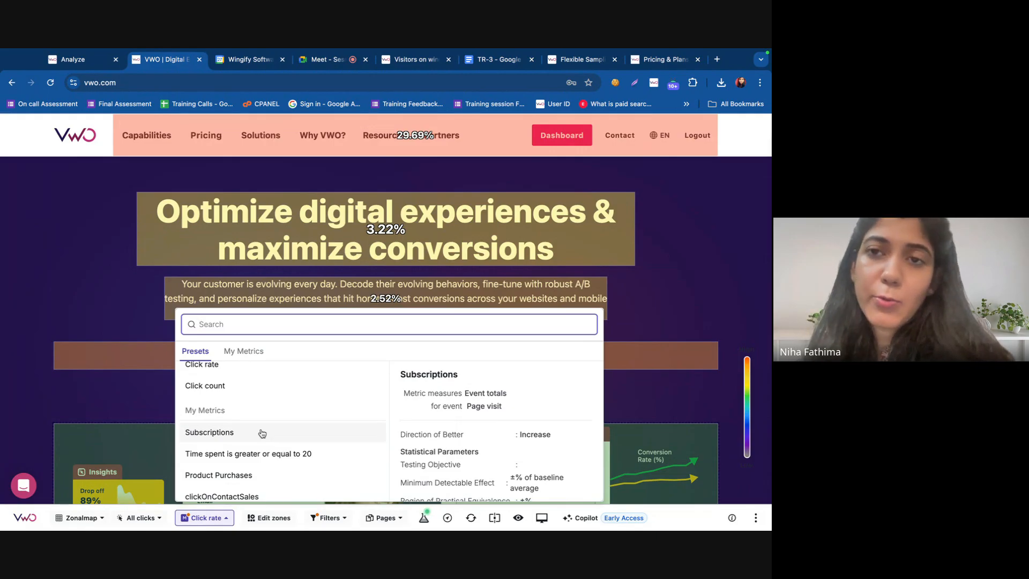
scroll(262, 433, up, 2)
scroll(262, 433, down, 5)
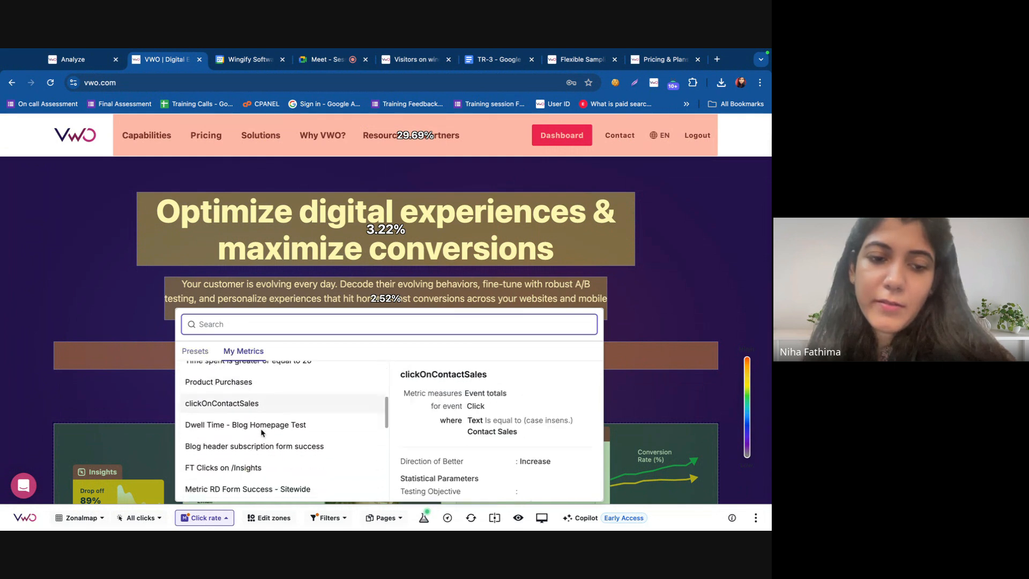
scroll(253, 429, up, 4)
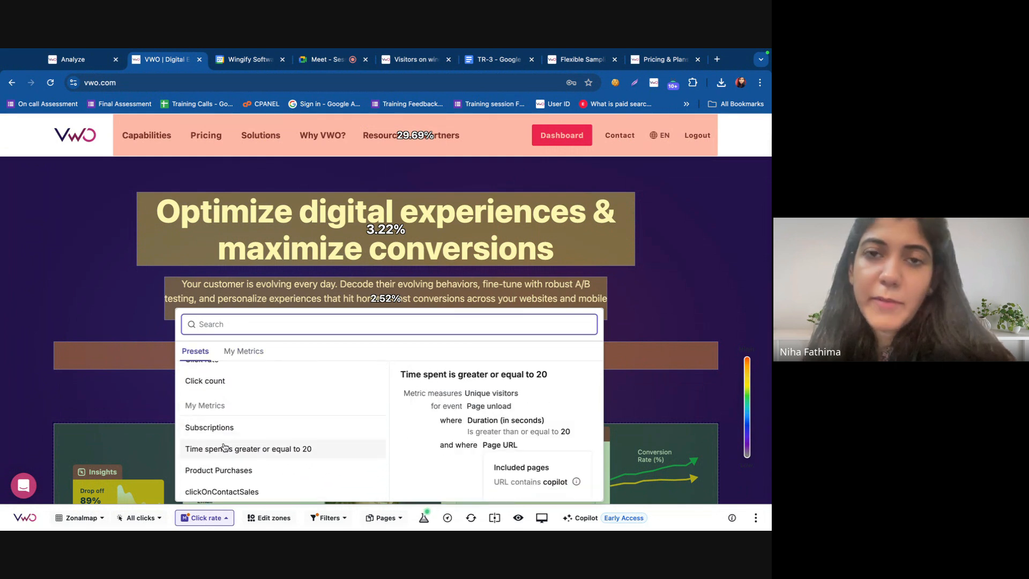
scroll(243, 433, down, 1)
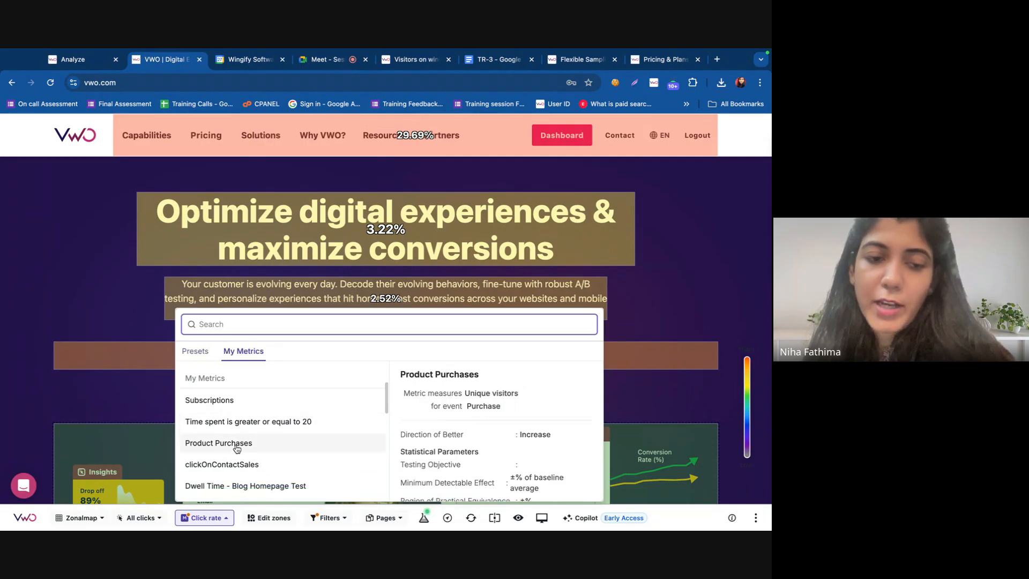
scroll(245, 444, down, 1)
scroll(251, 415, down, 4)
scroll(251, 416, down, 5)
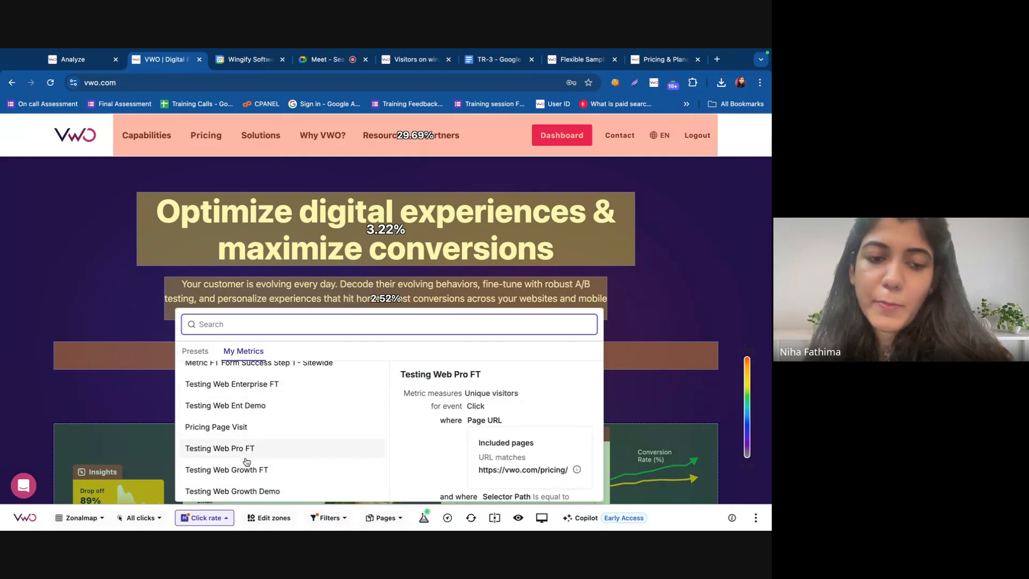
scroll(241, 427, up, 10)
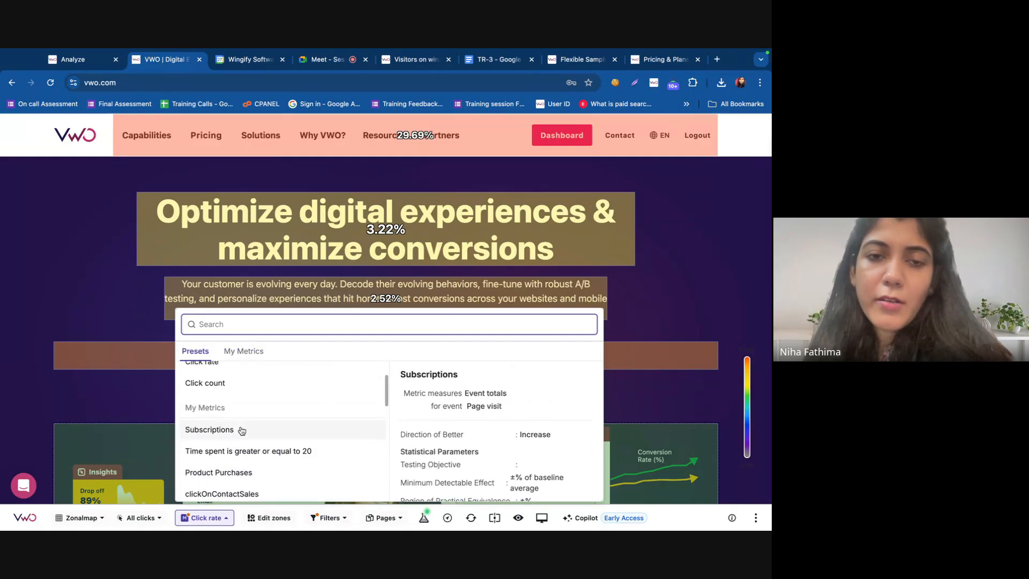
Change the zonalmap metric to the custom metric Pricing Page Visit
mouse_move(350, 207)
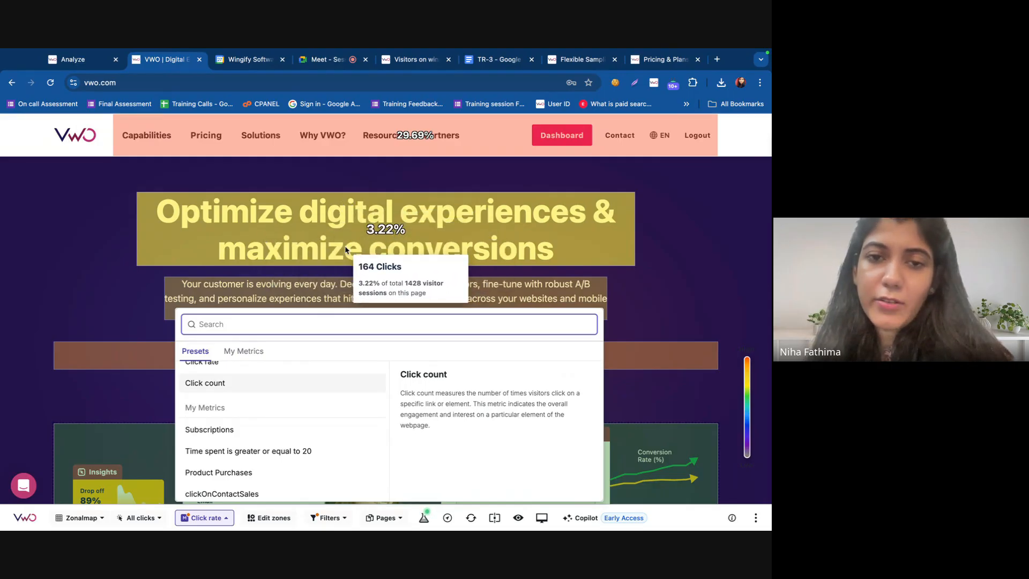
scroll(261, 404, up, 2)
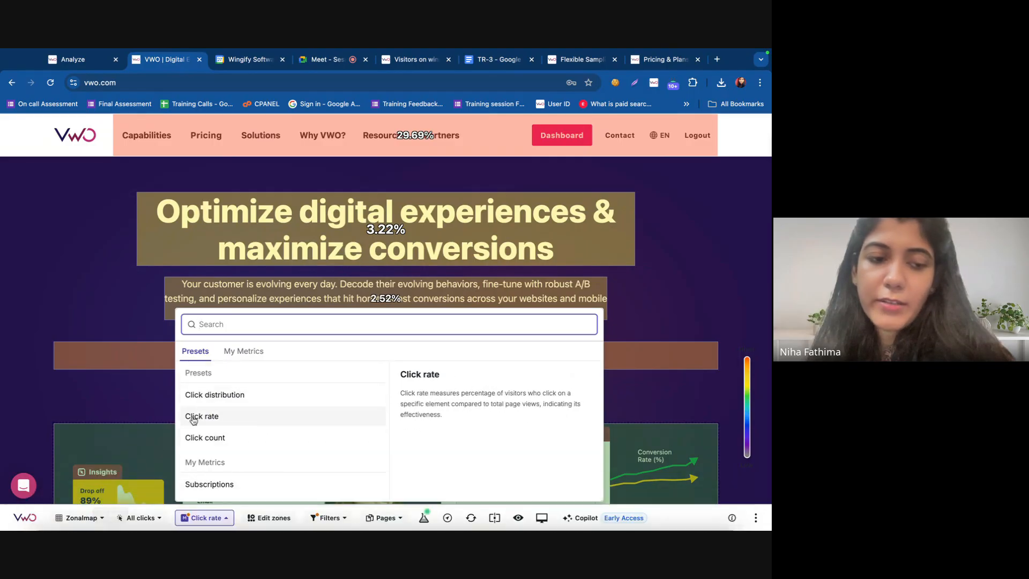
scroll(253, 391, down, 4)
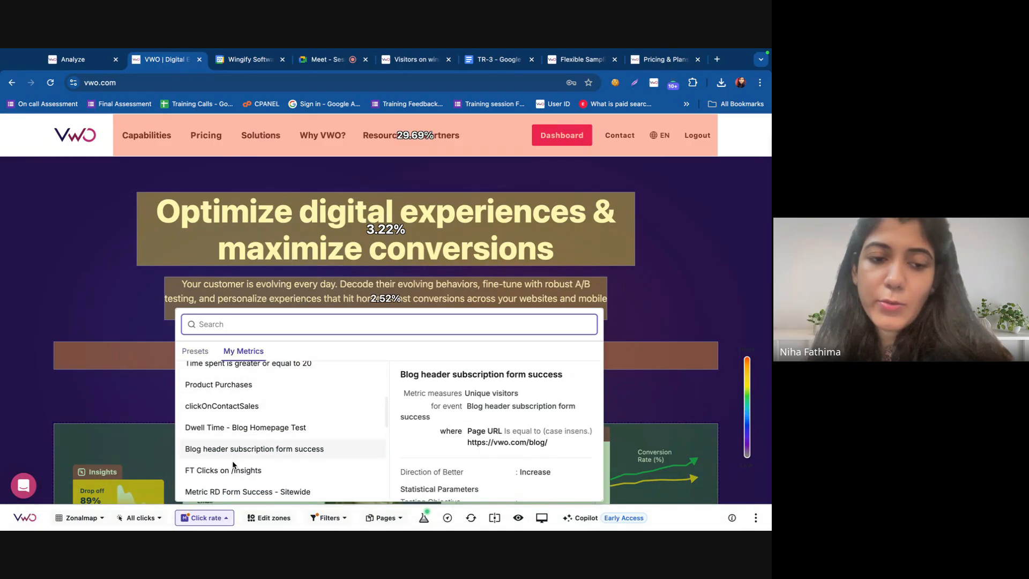
scroll(233, 463, down, 5)
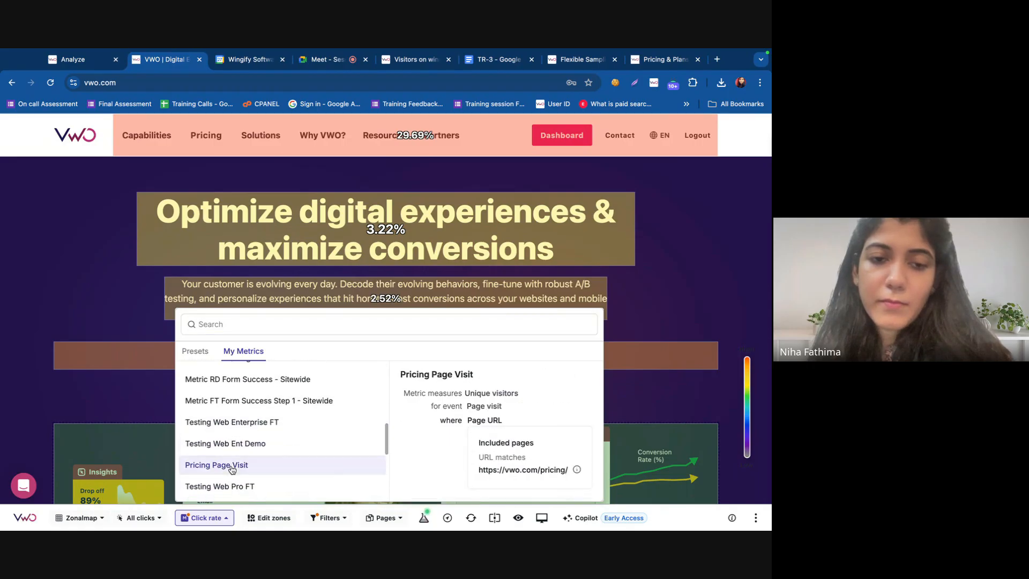
click(232, 469)
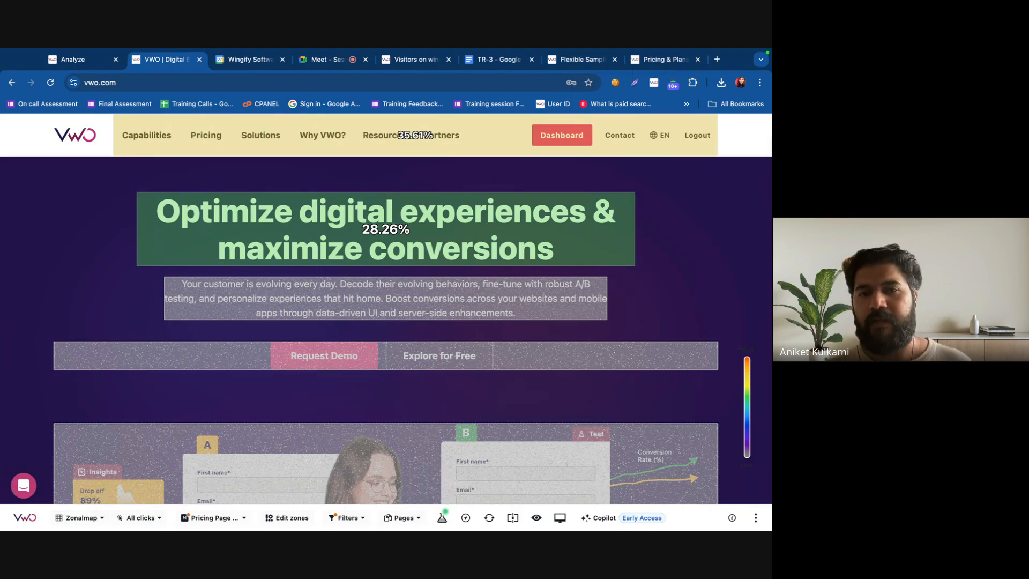
Look through the Meet call, the Flexible Sampling article and the pricing page, and return to the heatmap's metric list
click(204, 519)
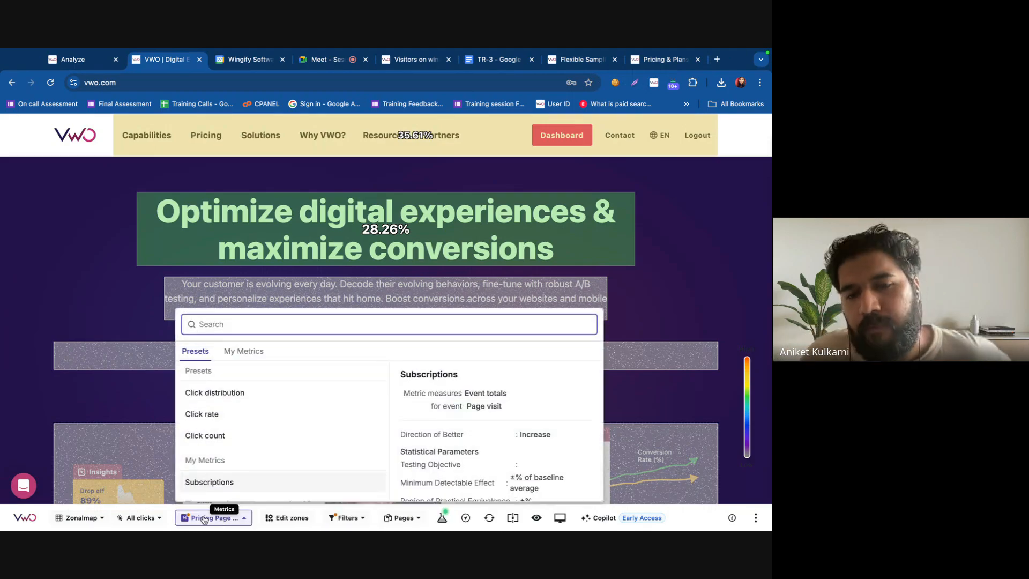
scroll(246, 431, down, 5)
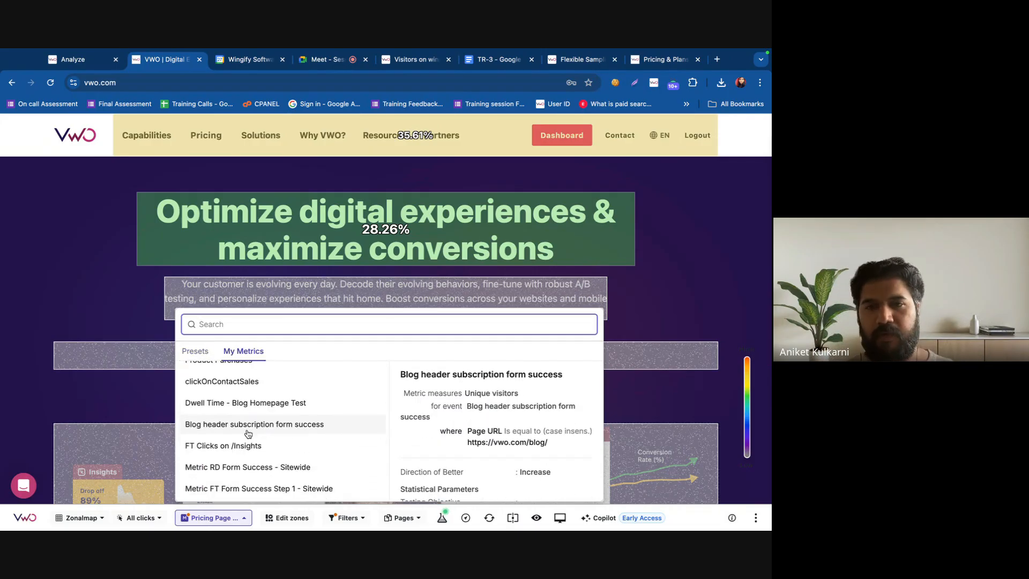
click(338, 63)
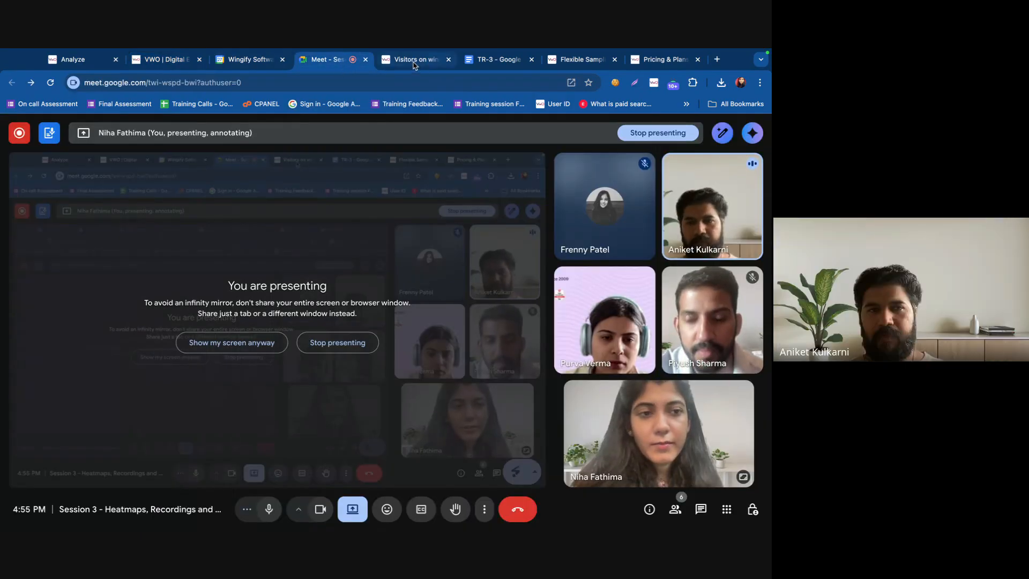
click(413, 63)
click(570, 59)
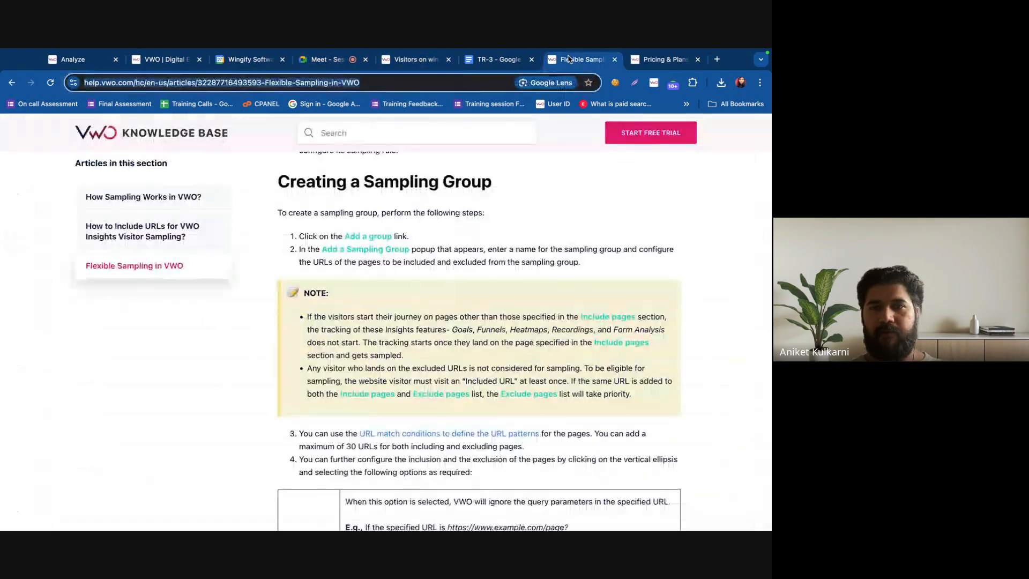
click(665, 59)
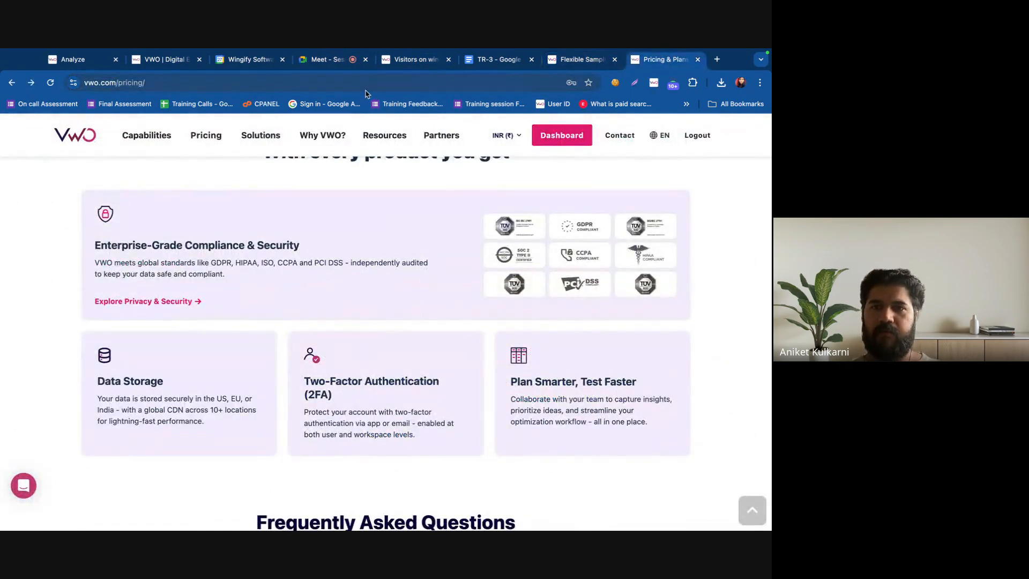
click(166, 61)
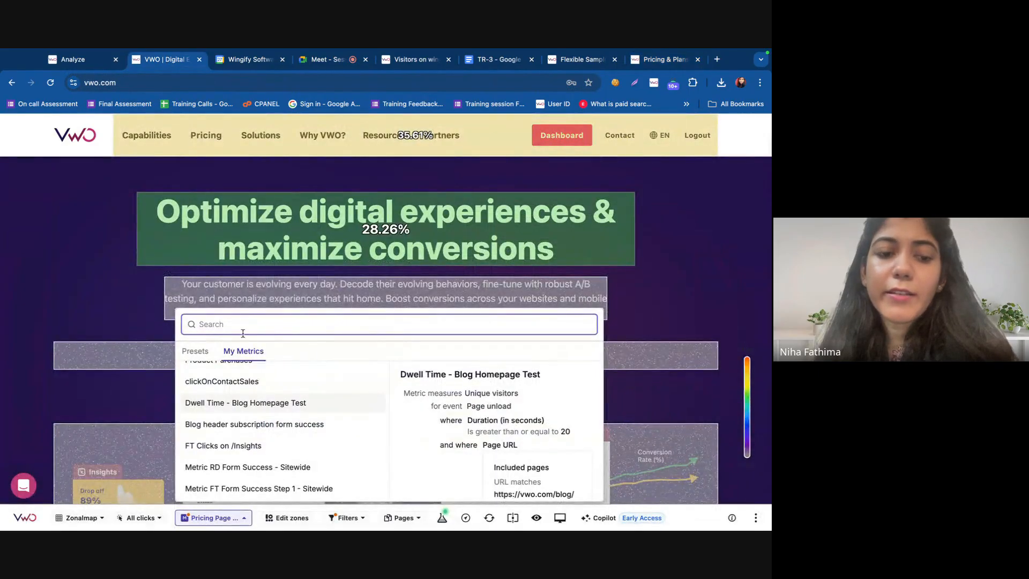
Examine the custom metric definitions and the headline zone's conversion figure under the Pricing Page Visit metric
scroll(252, 416, up, 2)
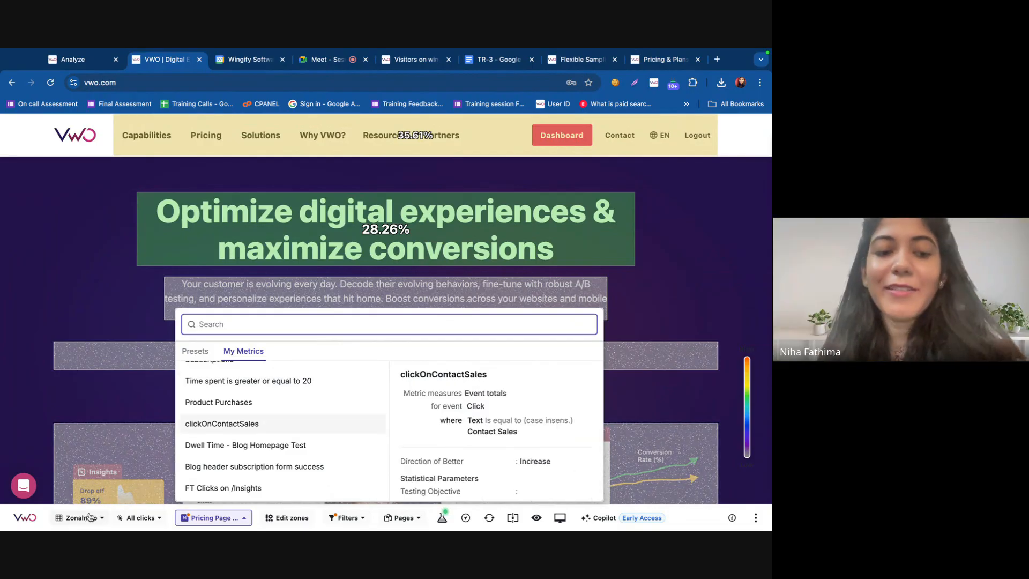
scroll(256, 394, up, 1)
scroll(256, 394, up, 1)
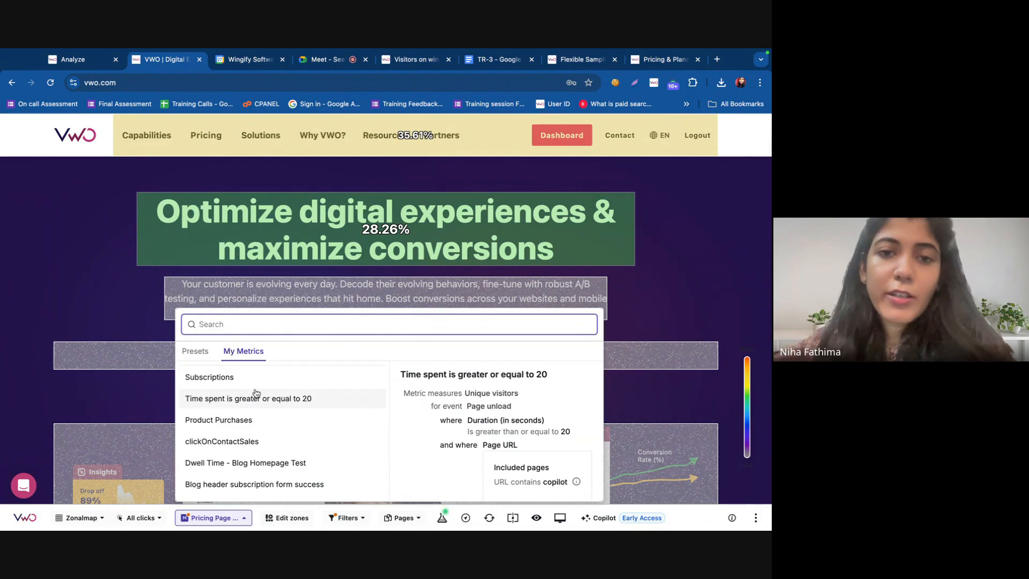
mouse_move(384, 239)
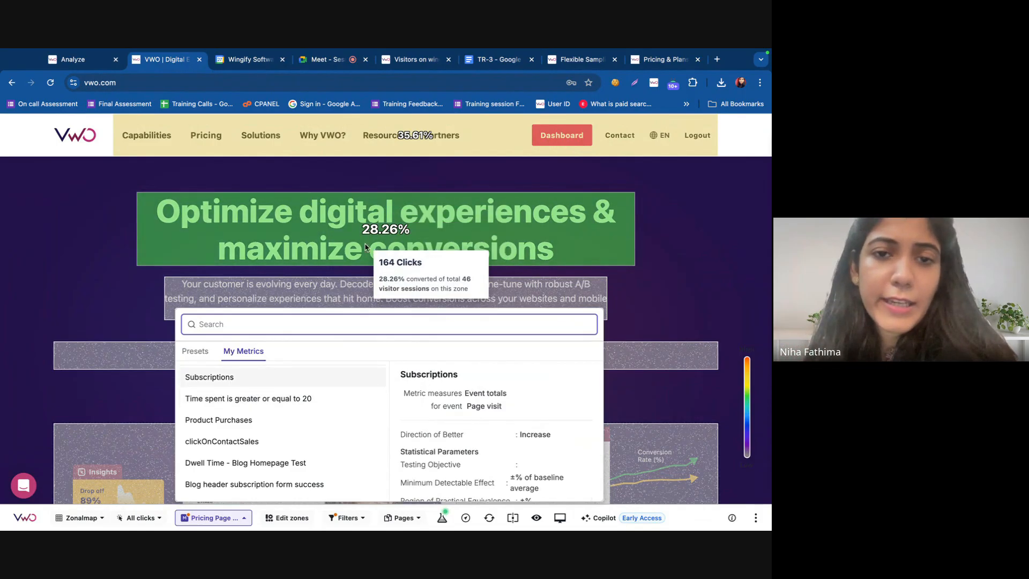
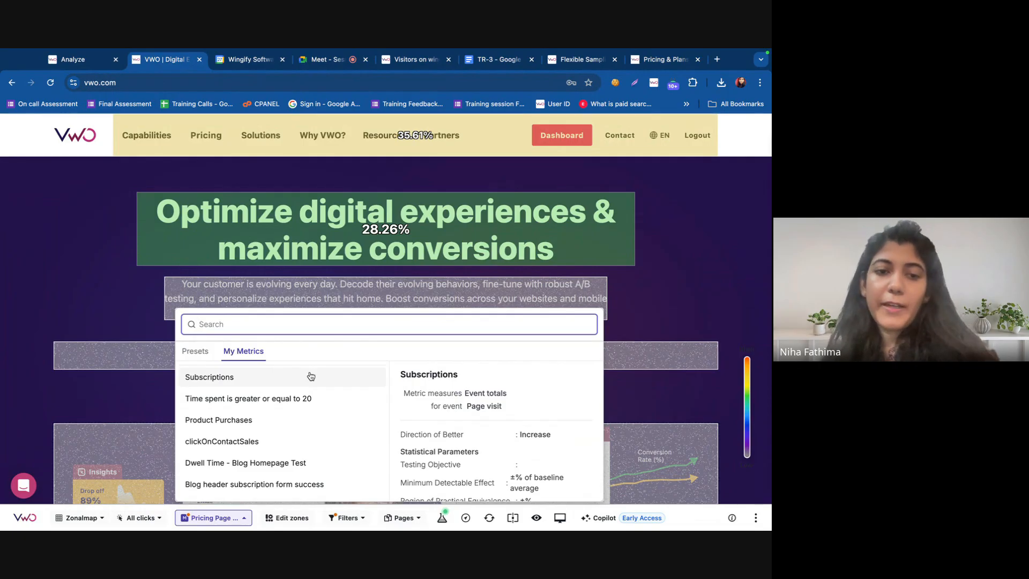
scroll(353, 217, down, 2)
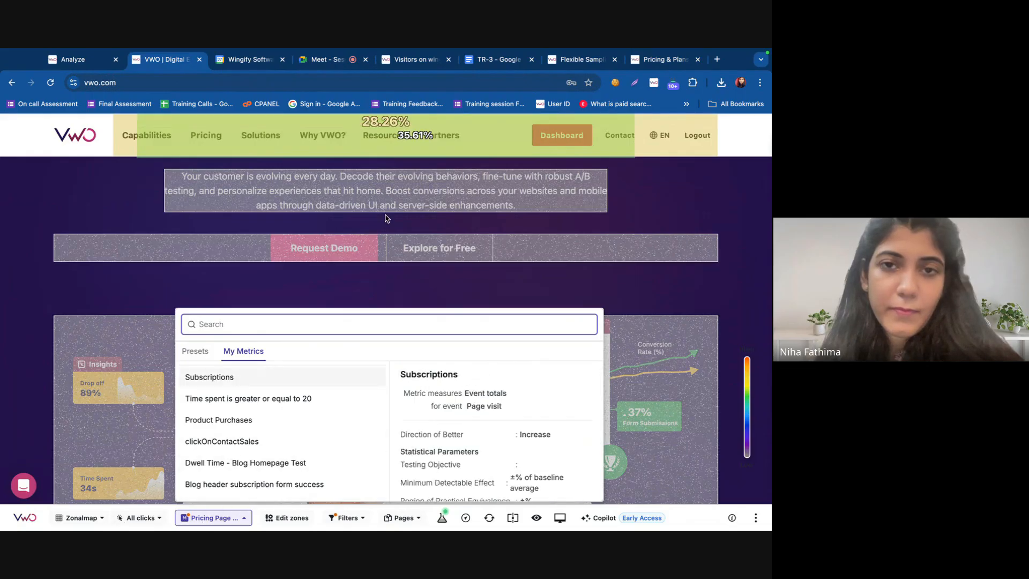
scroll(386, 217, up, 2)
scroll(268, 472, down, 8)
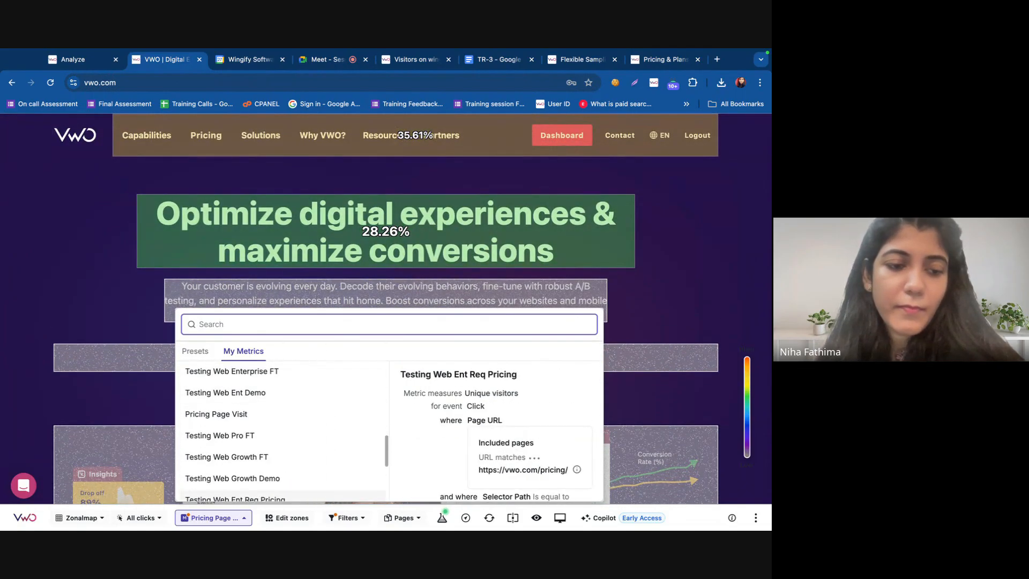
click(96, 518)
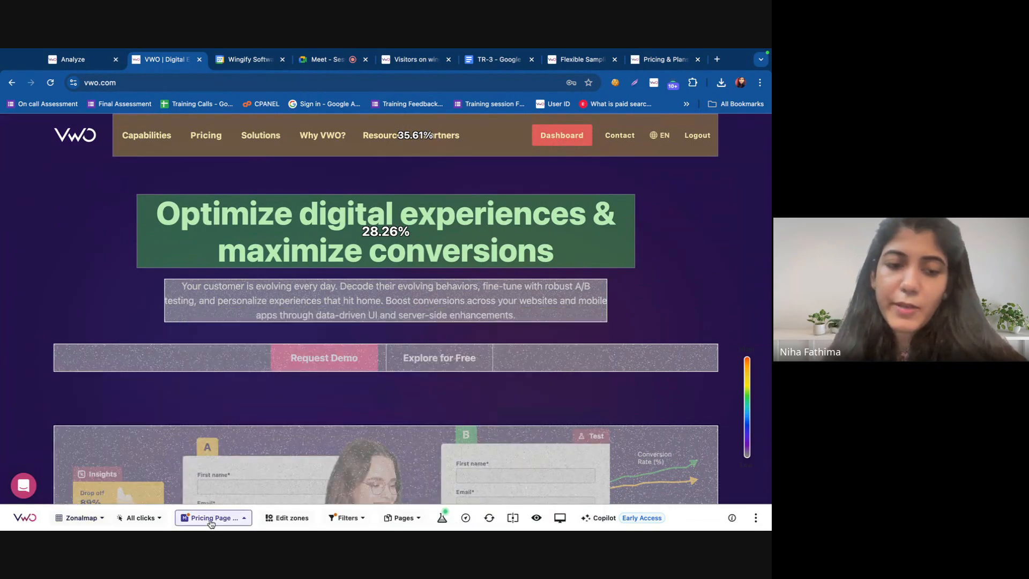
click(213, 518)
scroll(239, 420, down, 5)
Switch the visualization to Click area and mark the left and right halves of the hero section for comparison
click(75, 517)
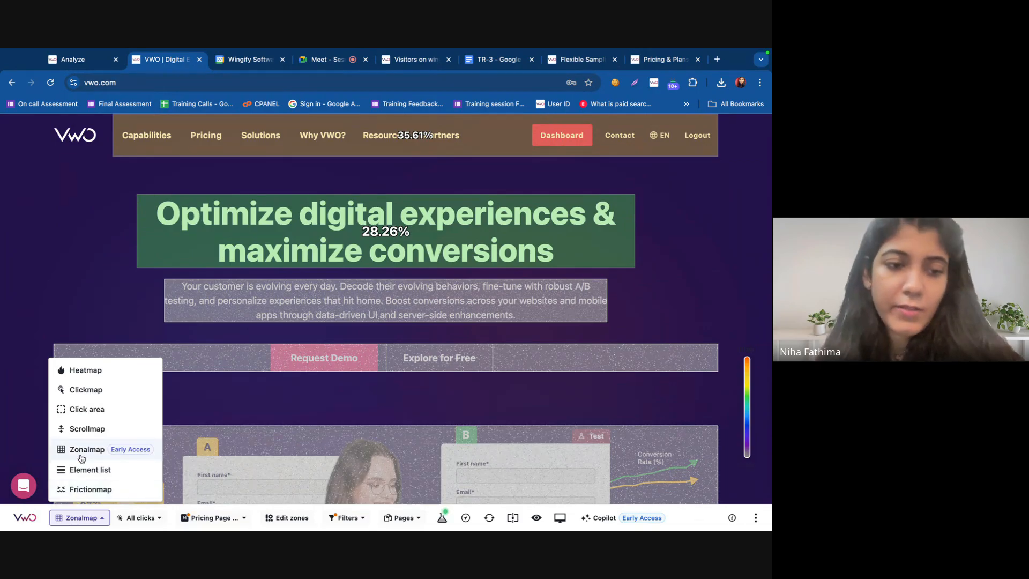
click(96, 411)
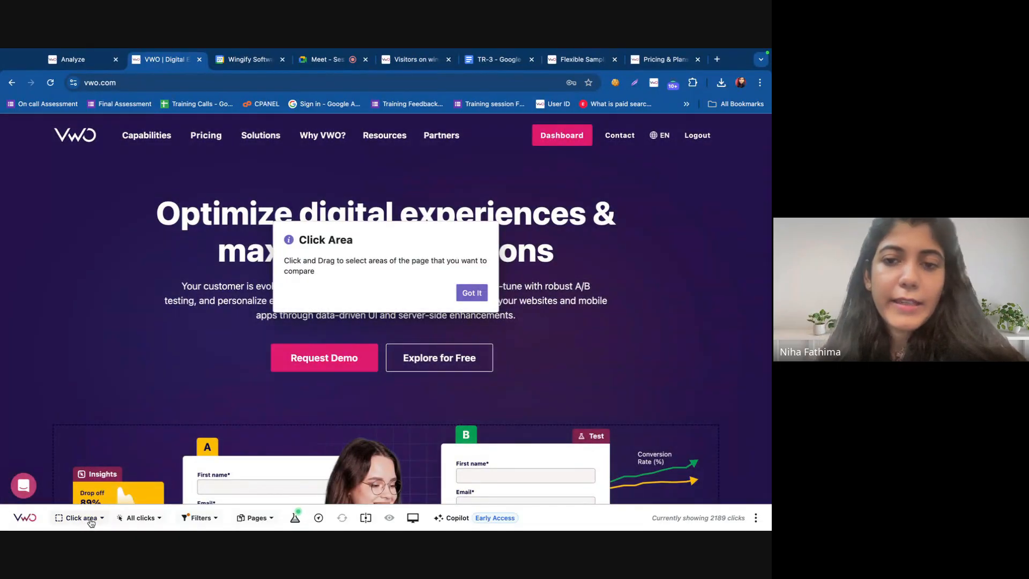
click(468, 293)
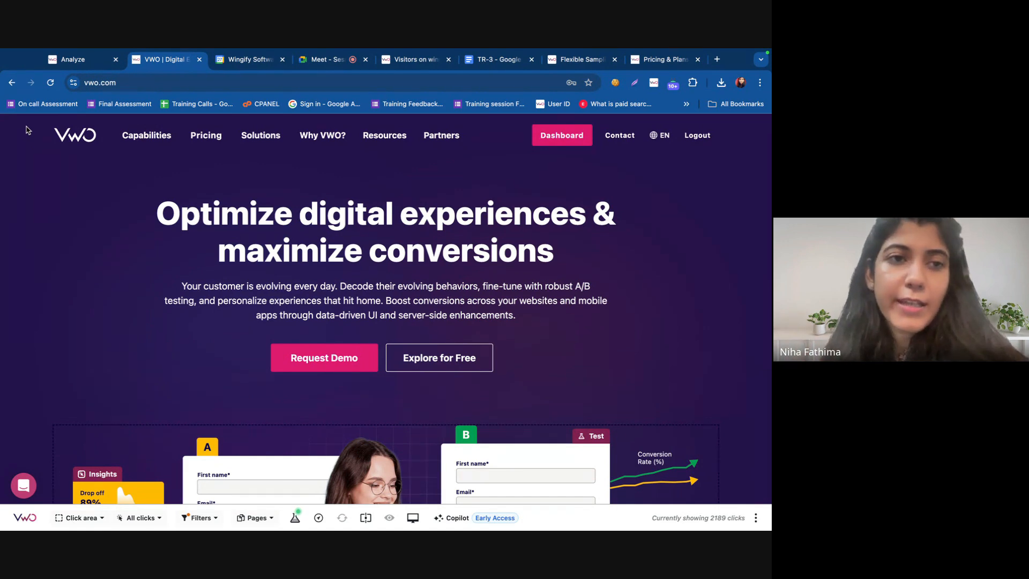
drag(26, 128, 380, 440)
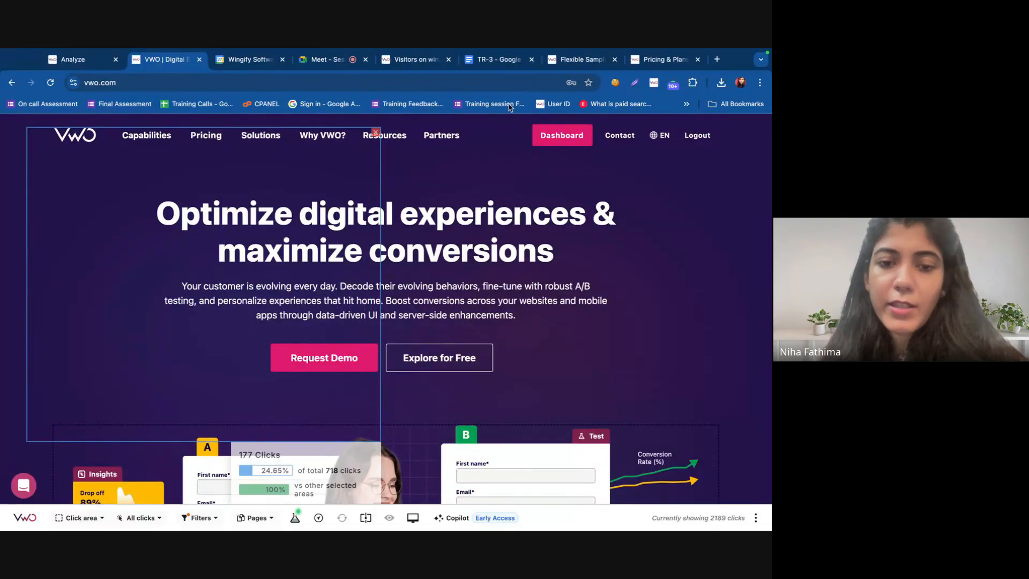
drag(396, 128, 761, 447)
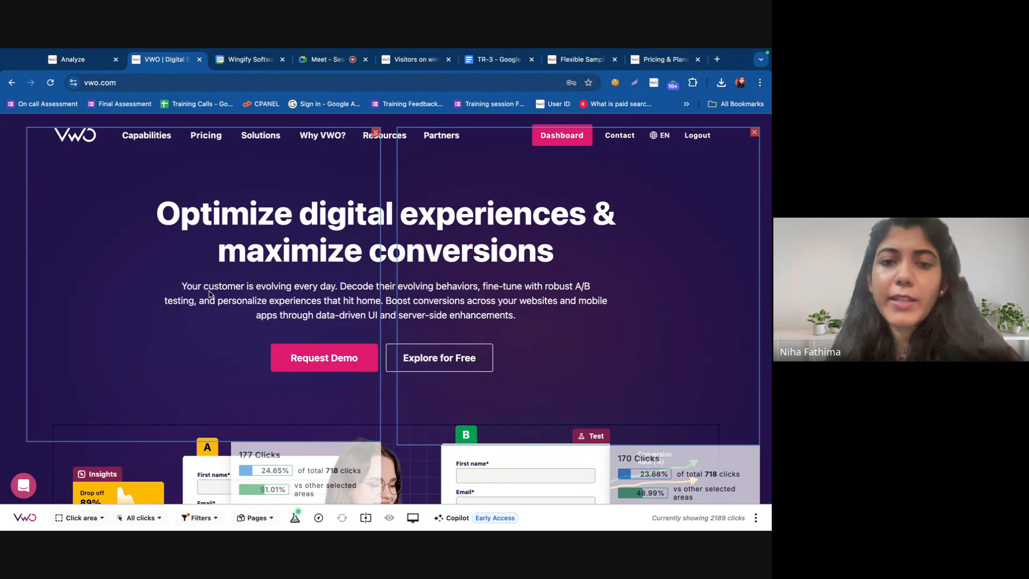
Mark two more click areas side by side over the customer logos section and compare their click shares with the hero areas
scroll(209, 295, down, 8)
drag(321, 435, 321, 436)
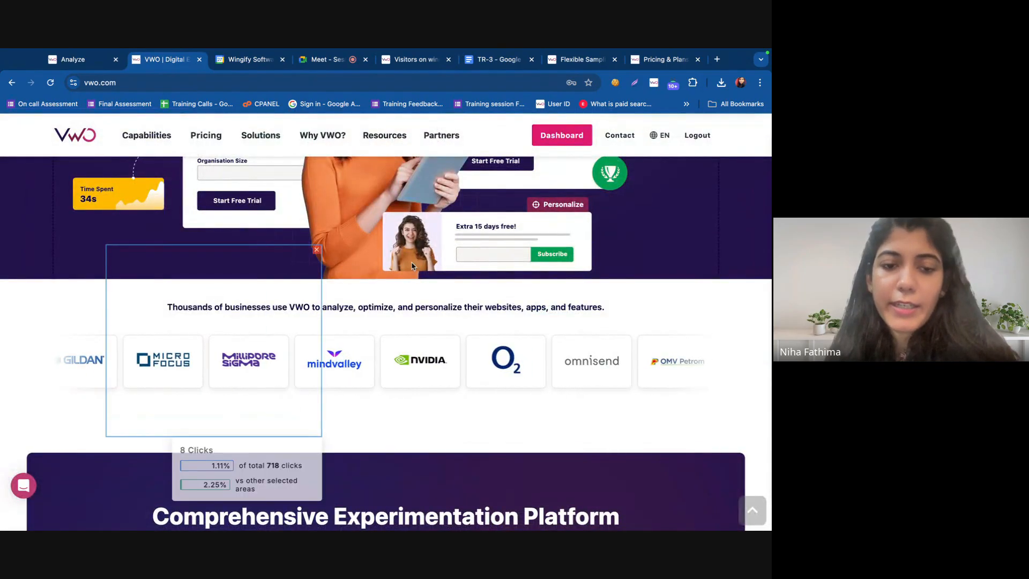
drag(389, 238, 655, 450)
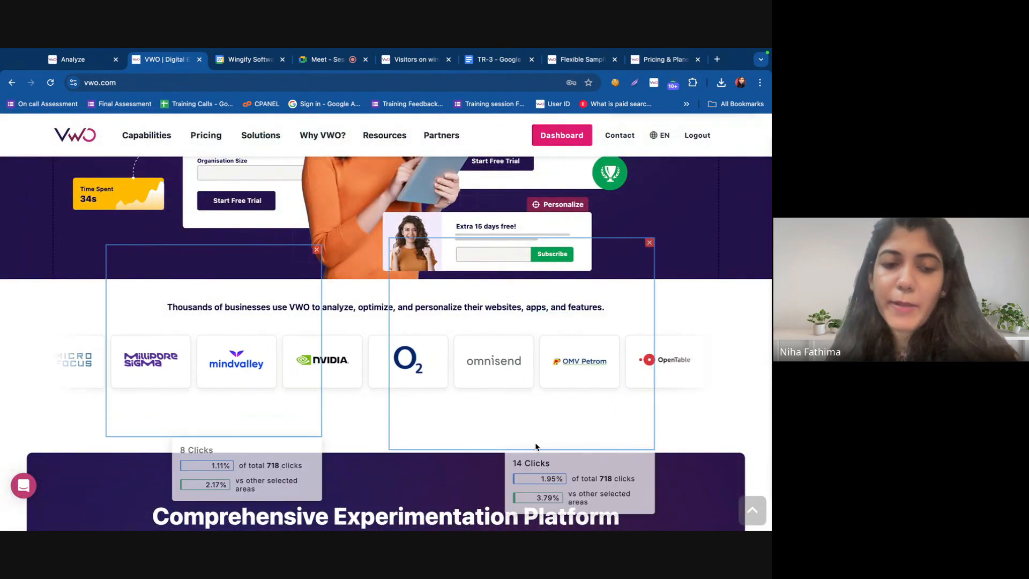
scroll(536, 449, down, 2)
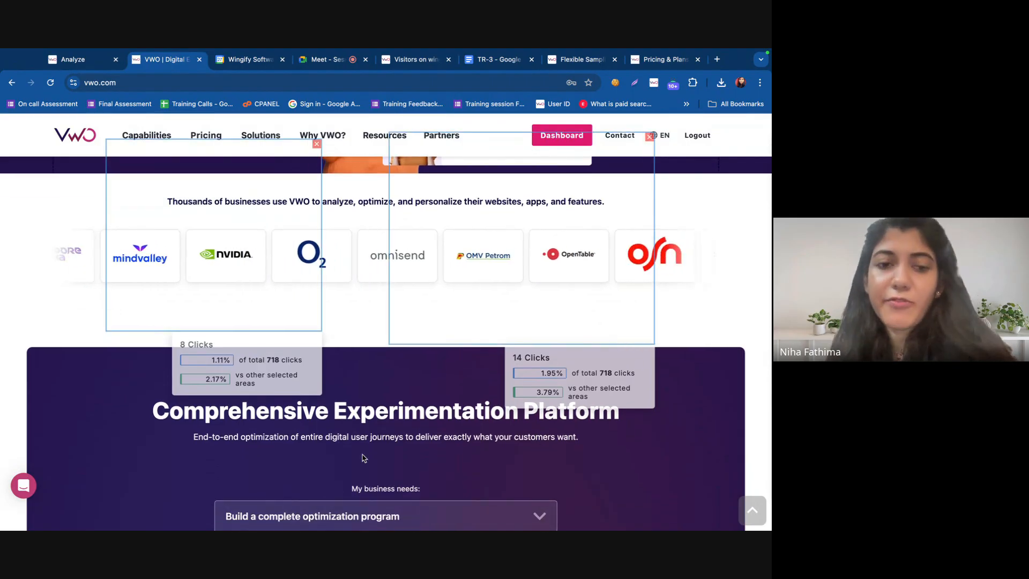
scroll(107, 498, up, 7)
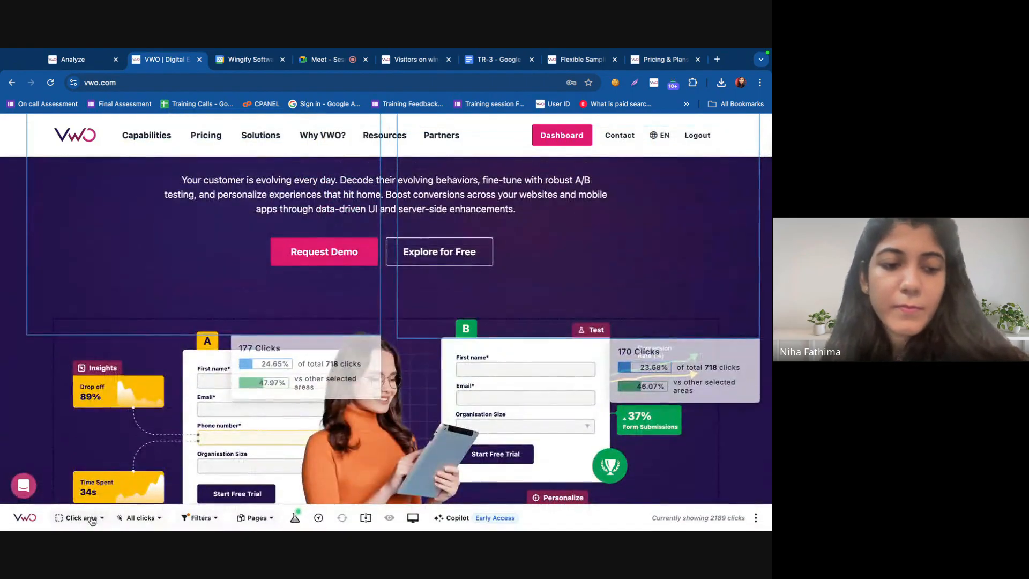
Switch the visualization to Scrollmap and check the view share around the hero form illustration
click(90, 517)
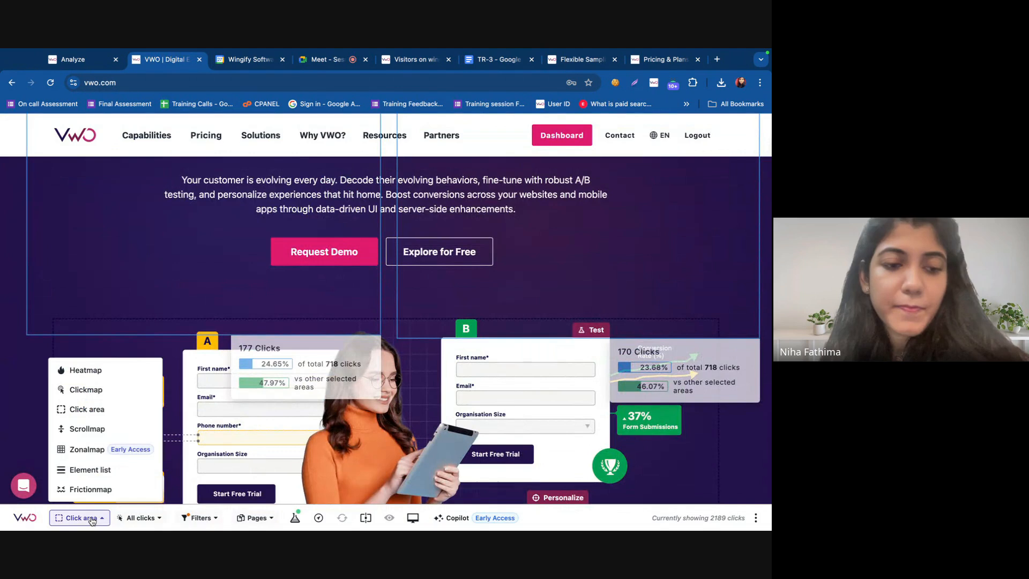
click(95, 433)
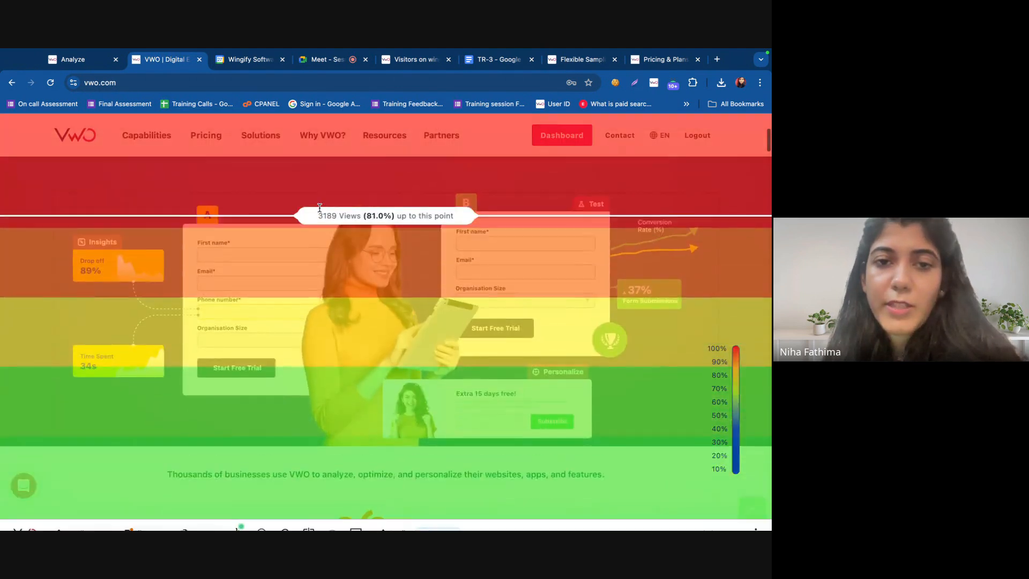
Examine the Scrollmap view shares from the hero headline down through the platform and VWO Copilot sections and back up
scroll(319, 208, up, 3)
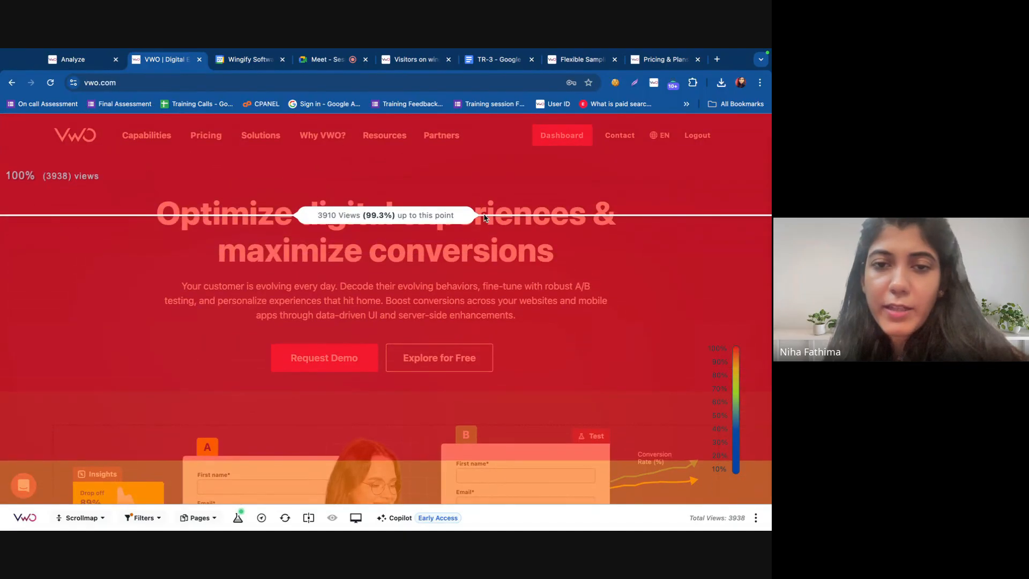
drag(483, 216, 459, 216)
scroll(459, 217, down, 1)
scroll(457, 216, down, 10)
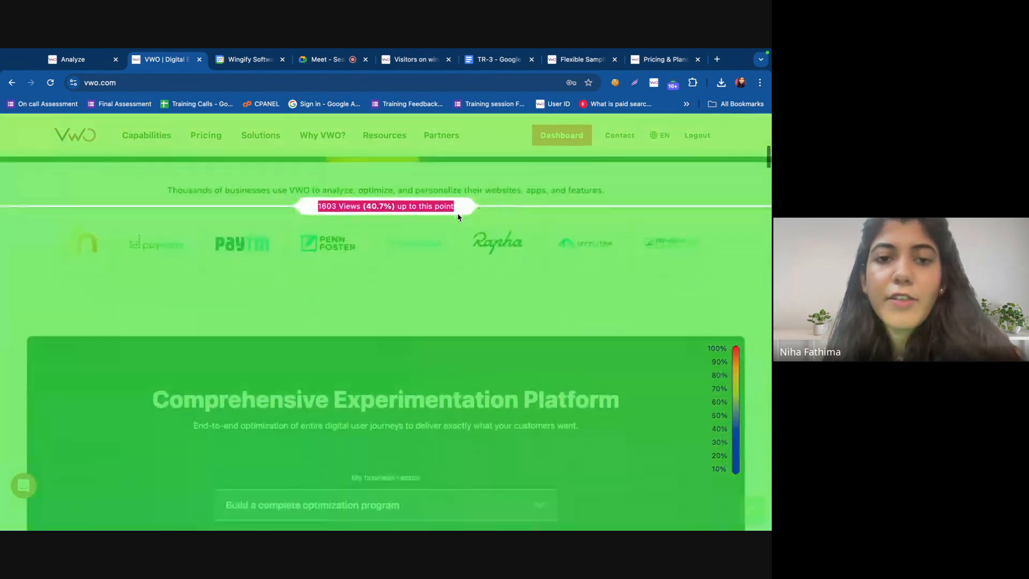
scroll(459, 217, down, 2)
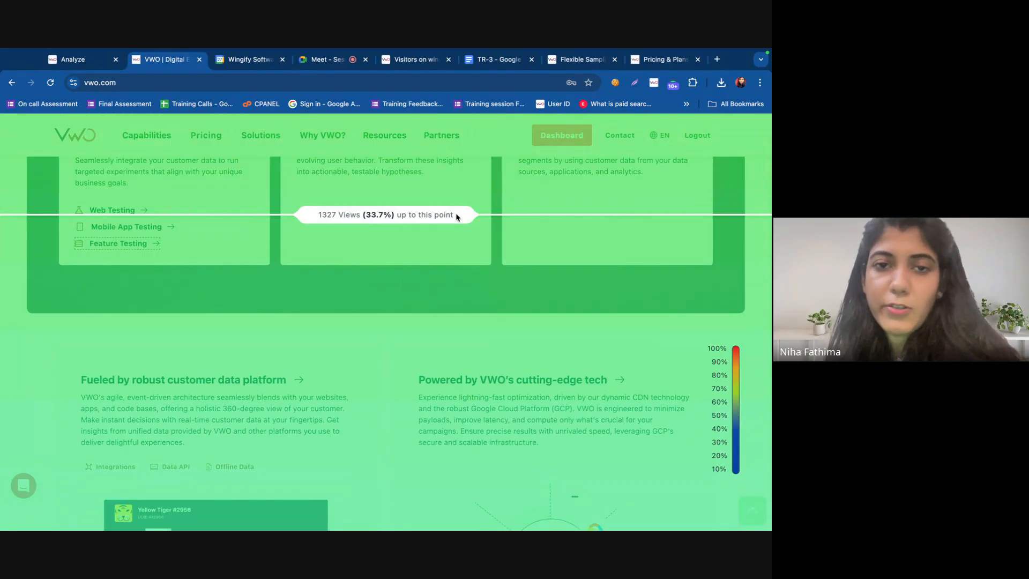
scroll(457, 215, down, 10)
scroll(457, 217, up, 10)
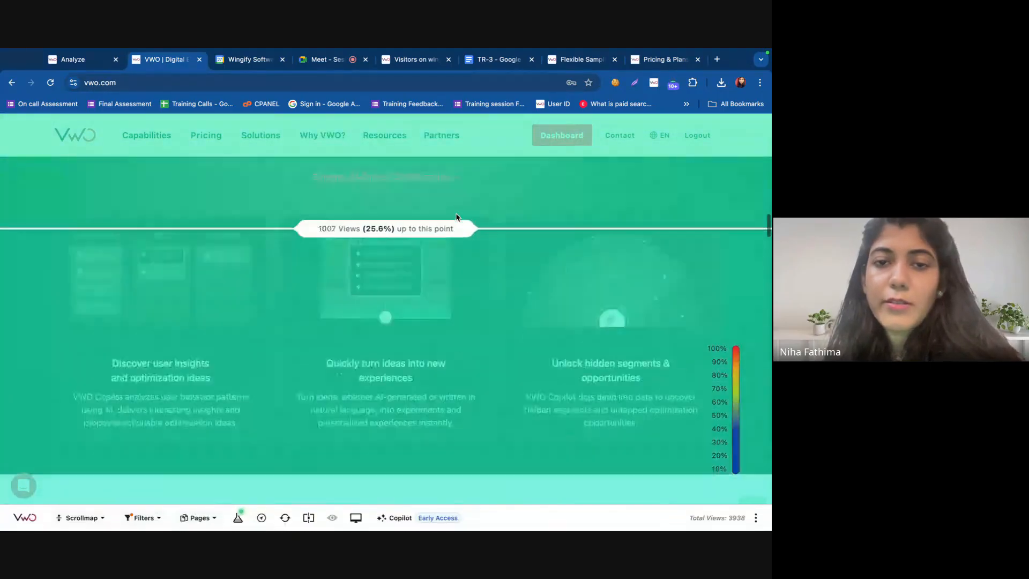
scroll(458, 217, up, 2)
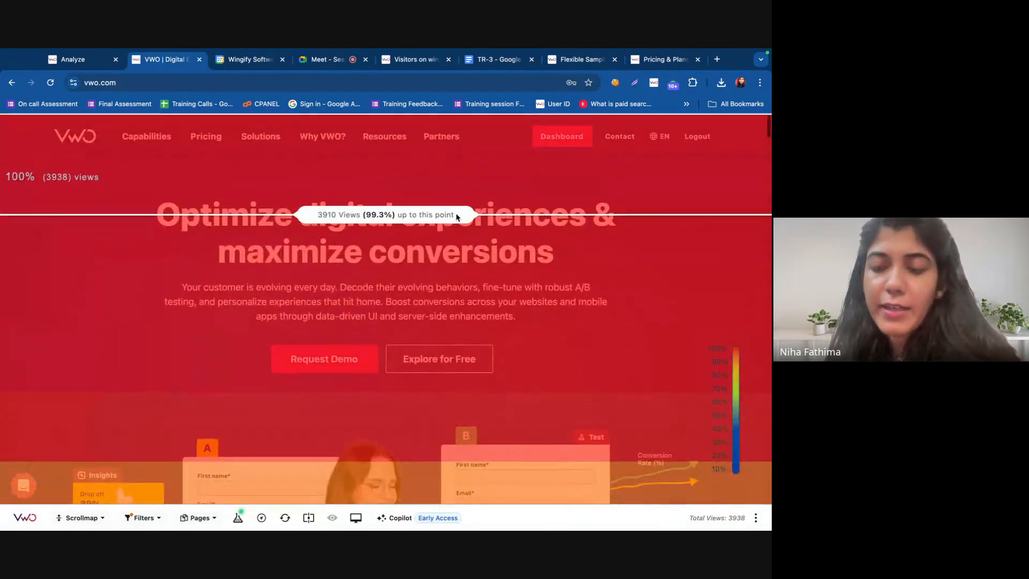
Switch the visualization to Element list and inspect the clicks on hidden elements, then return to the visible elements
click(102, 523)
click(97, 469)
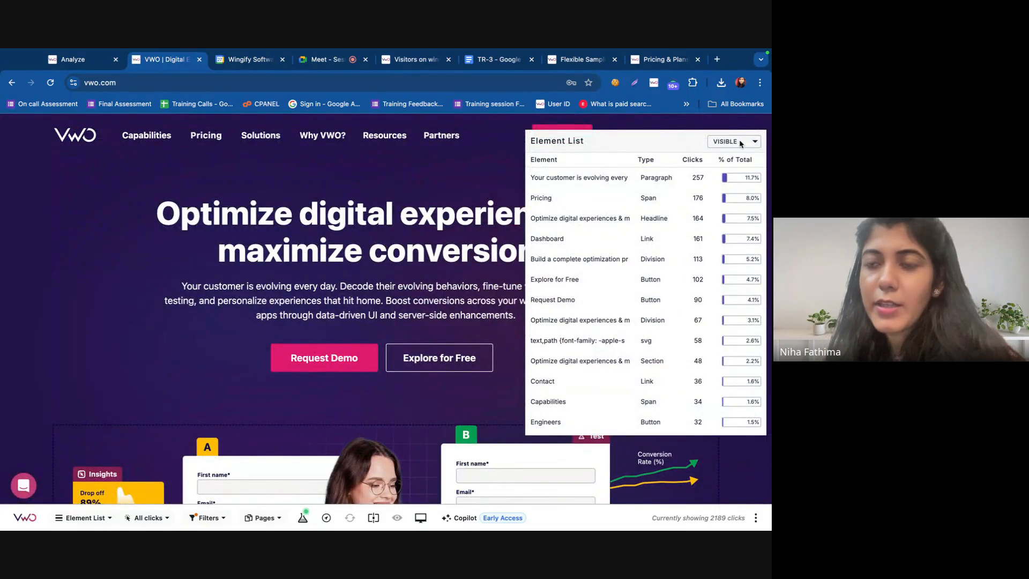
click(740, 144)
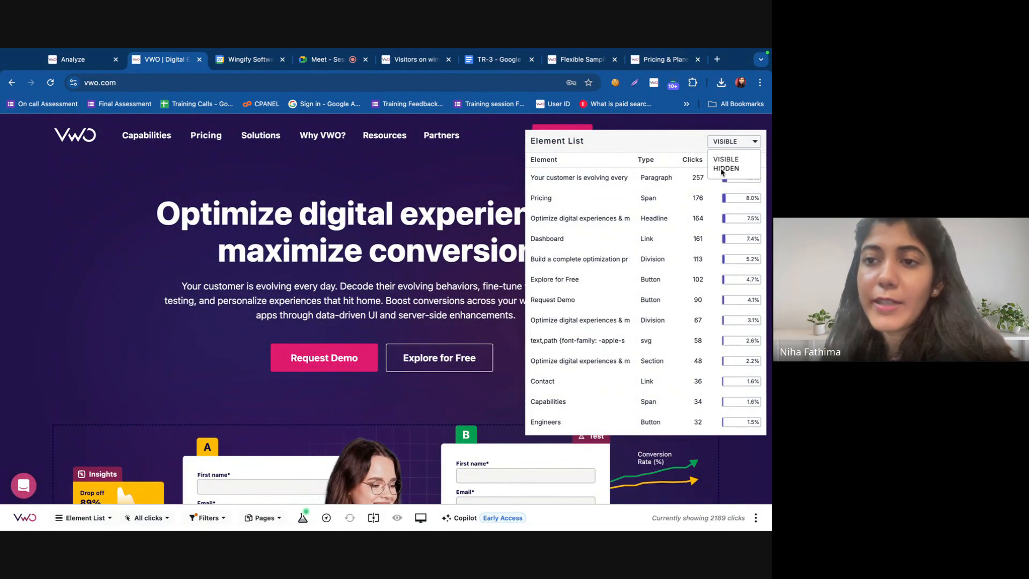
click(726, 168)
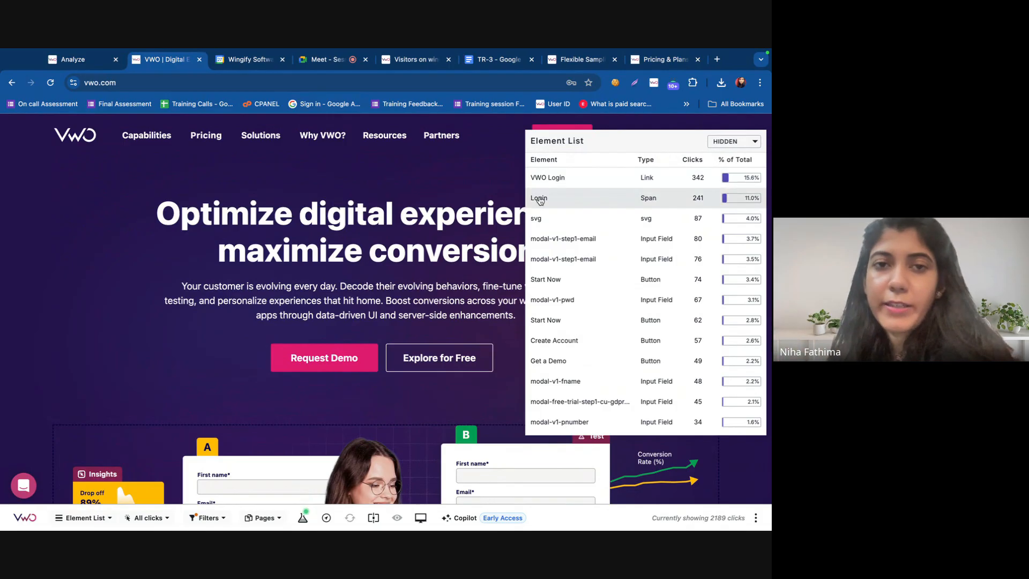
click(746, 142)
click(725, 159)
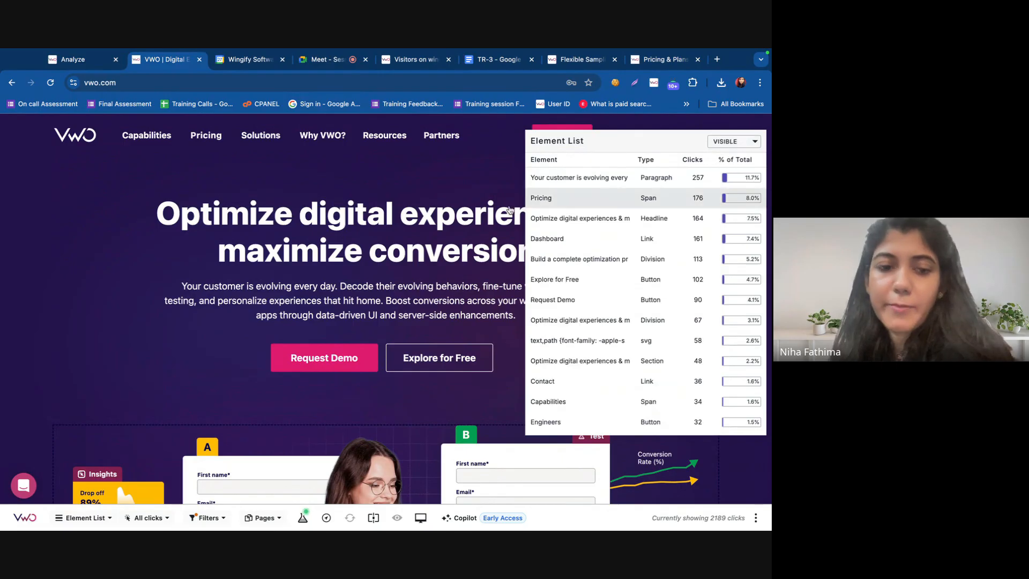
scroll(105, 434, down, 2)
scroll(105, 434, up, 2)
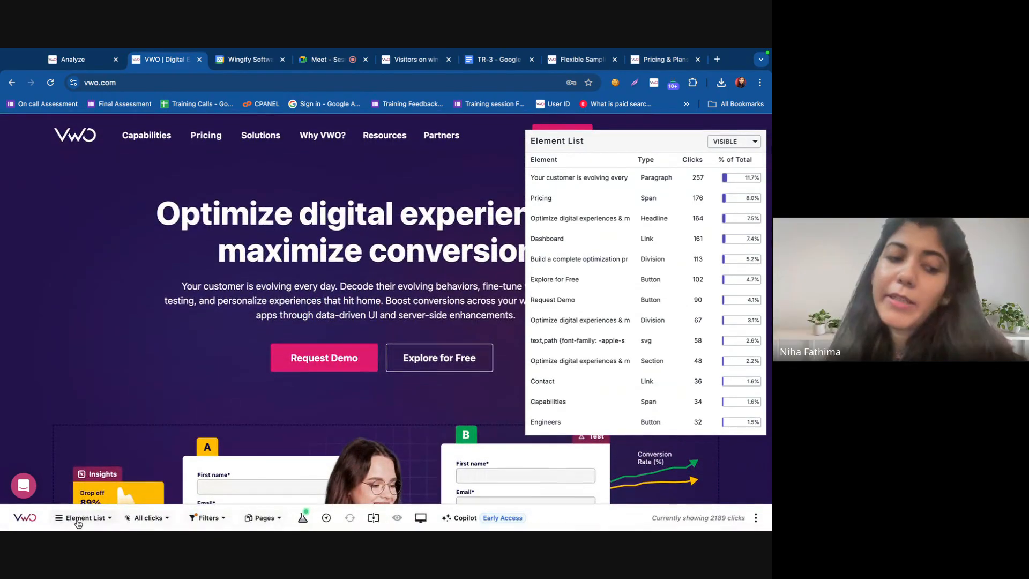
Switch the visualization to Frictionmap and inspect its rage, dead and error click options
click(80, 518)
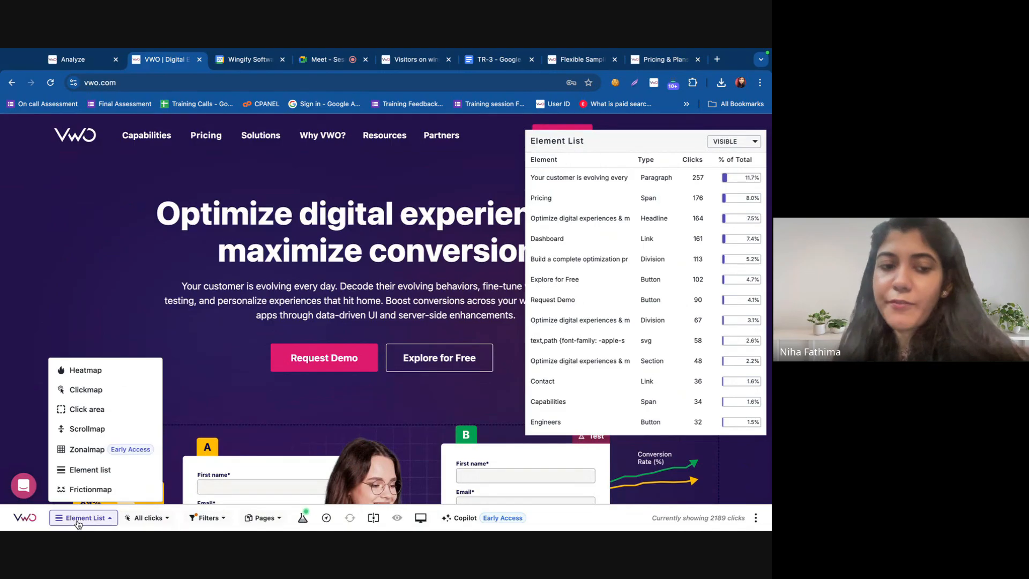
click(83, 489)
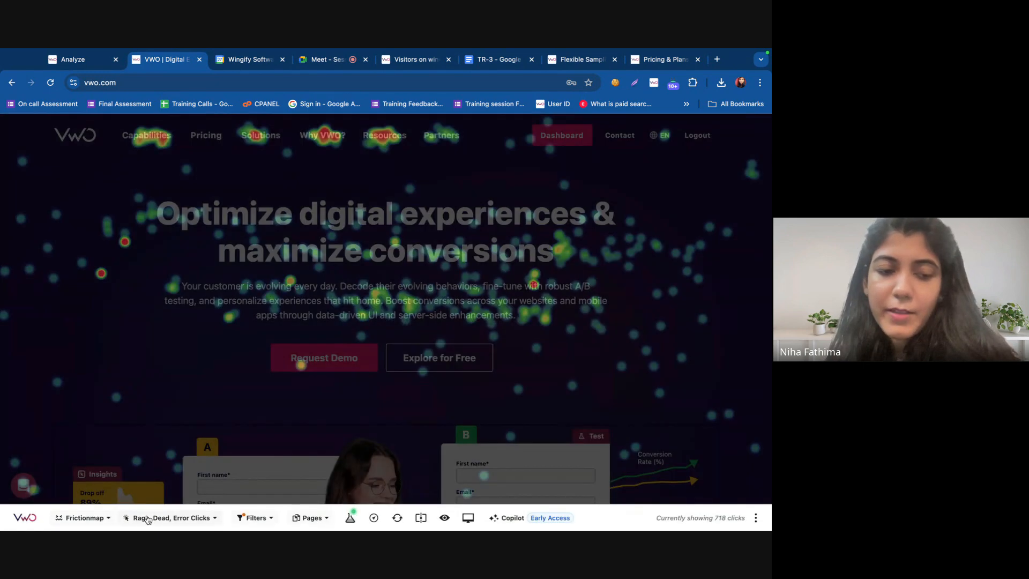
click(147, 519)
mouse_move(174, 464)
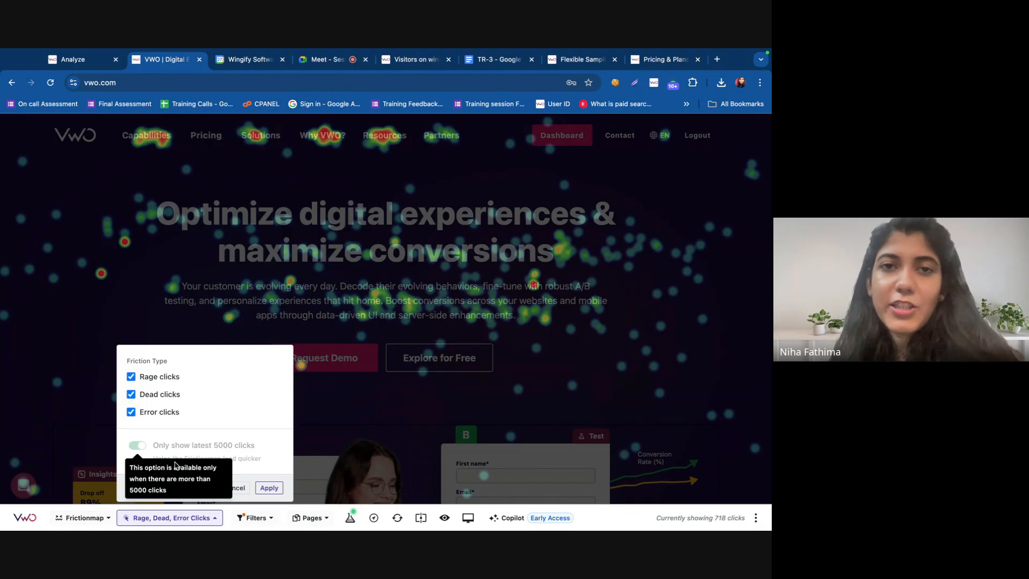
Try limiting the Frictionmap to rage clicks by excluding dead clicks and error clicks
click(315, 60)
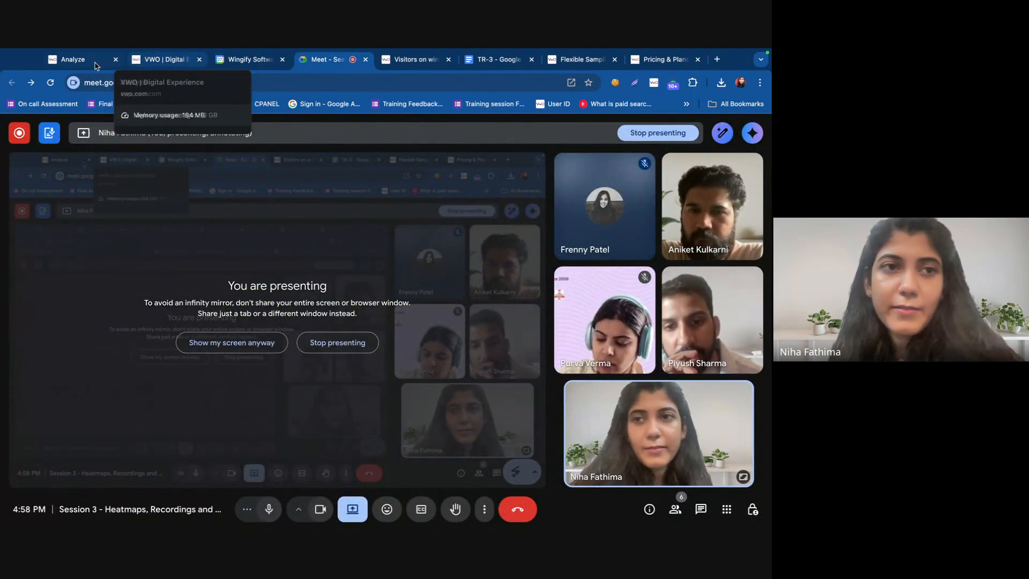
click(167, 61)
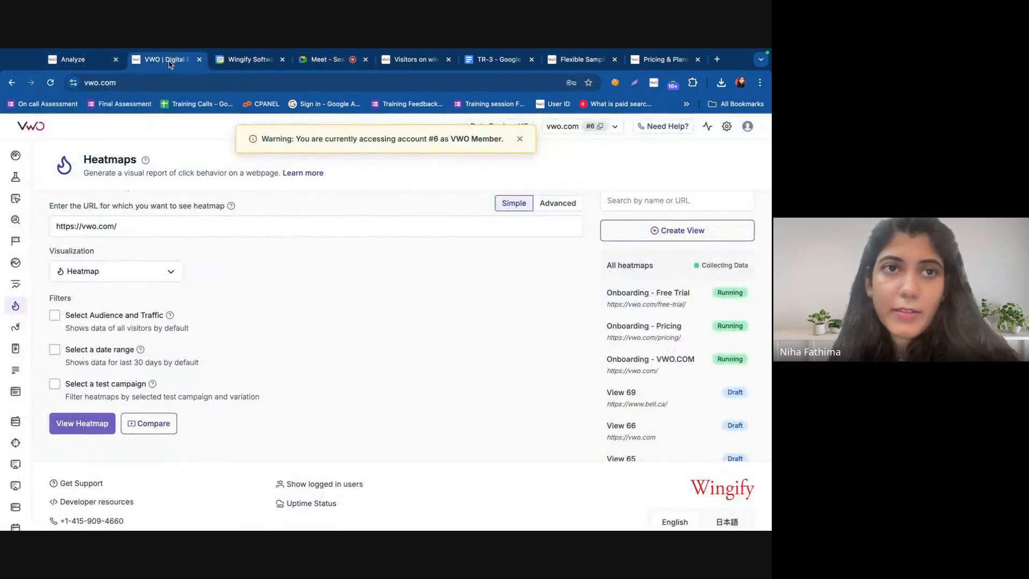
click(131, 394)
click(132, 412)
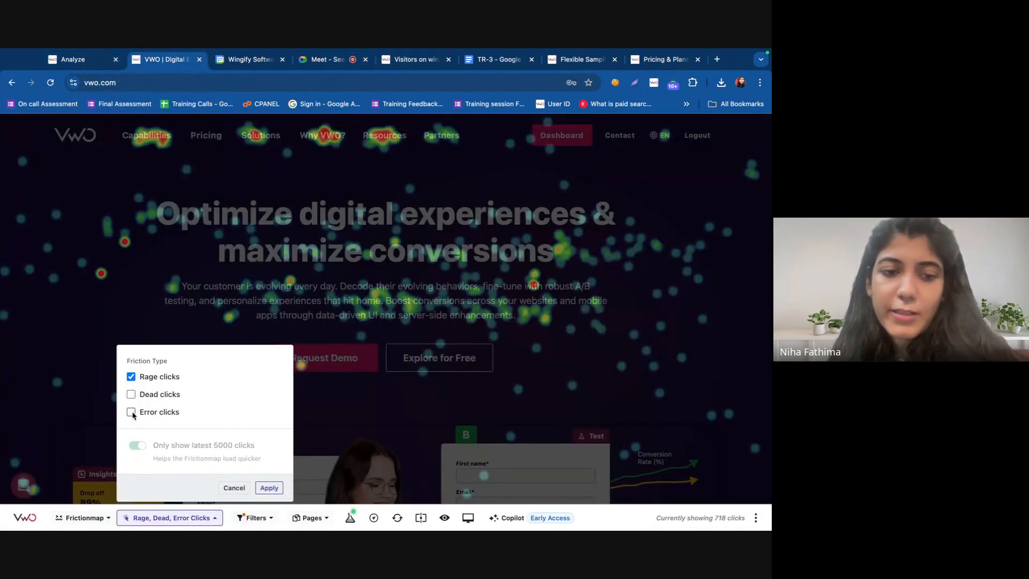
click(234, 488)
Switch the visualization back to Heatmap and look over the device choices and the campaign heatmap filter
click(85, 519)
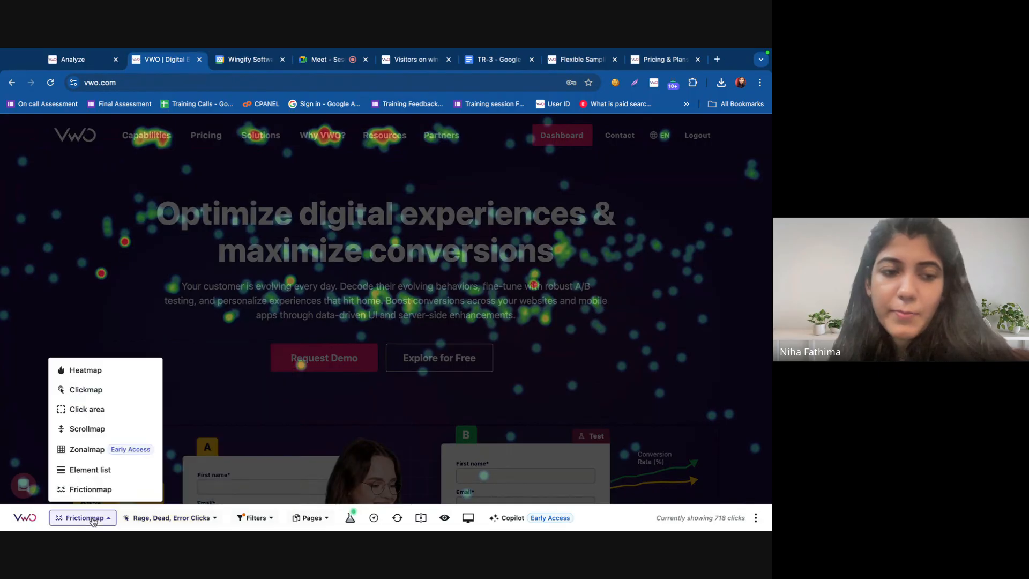
click(71, 371)
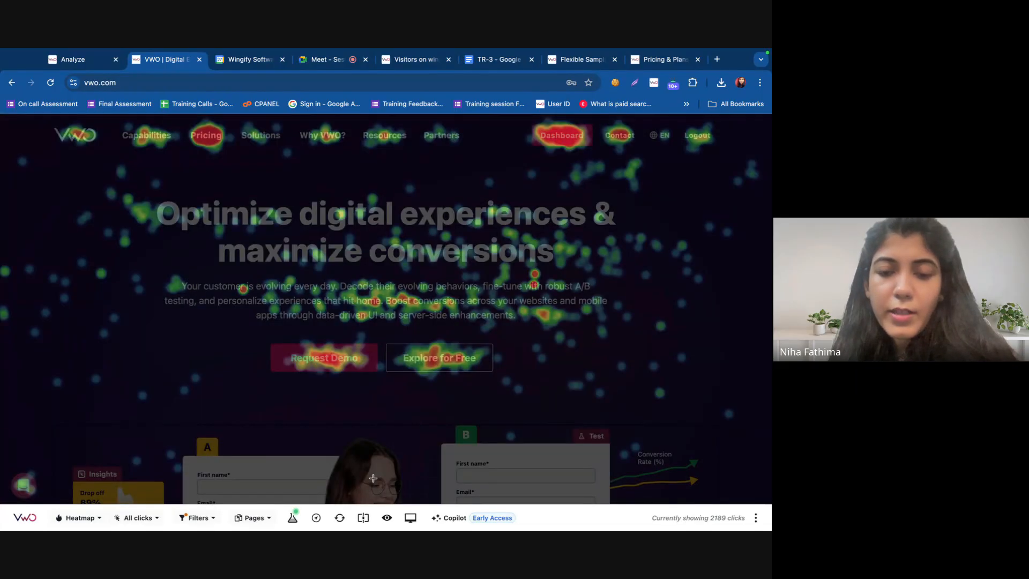
click(412, 522)
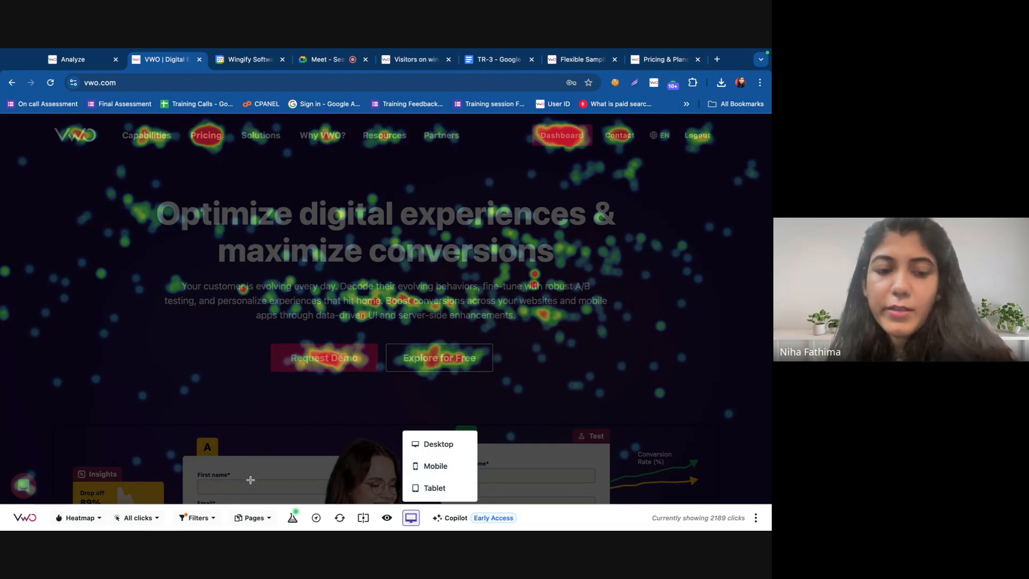
click(290, 521)
click(290, 519)
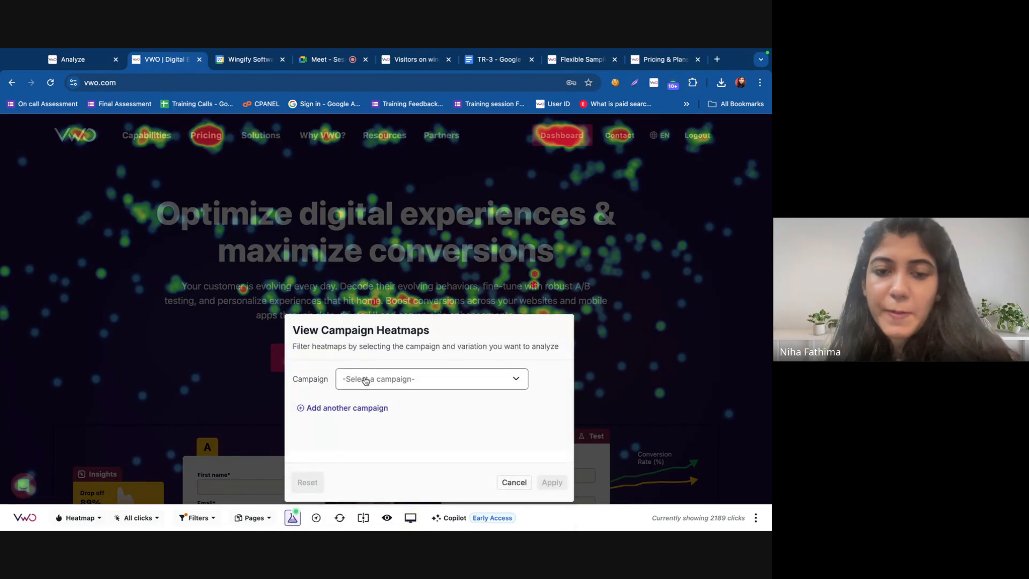
click(514, 482)
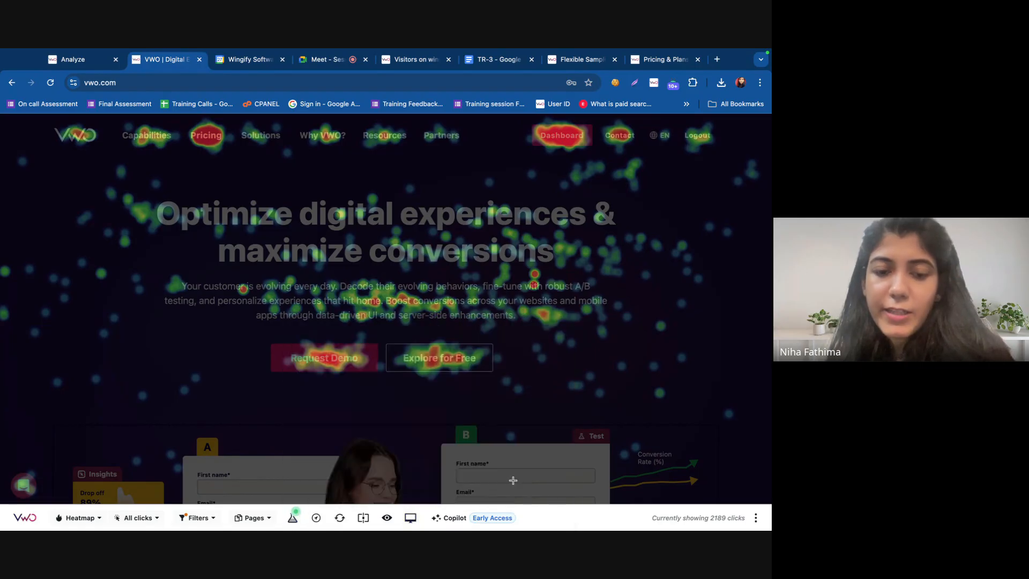
click(363, 519)
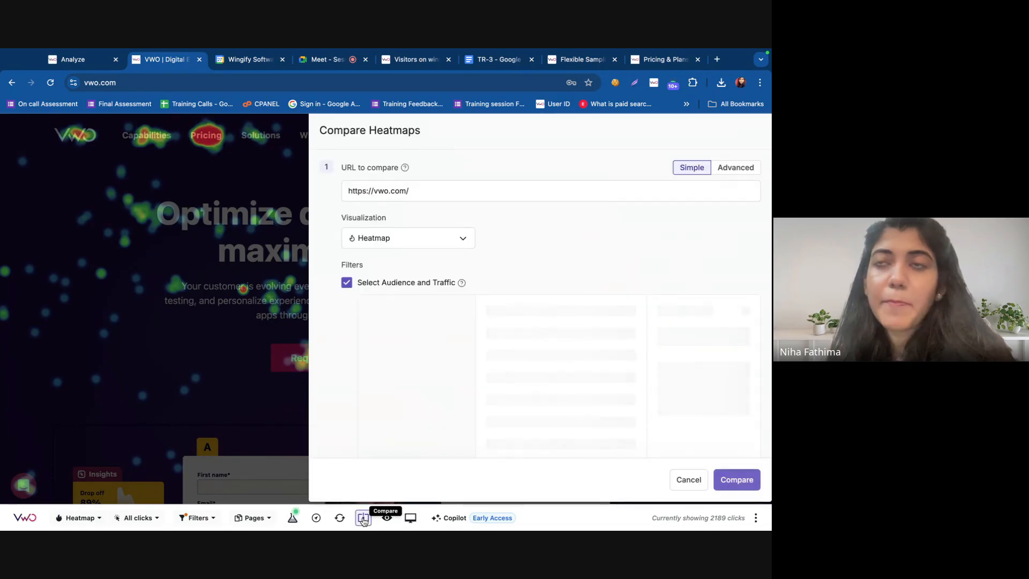
scroll(419, 328, down, 5)
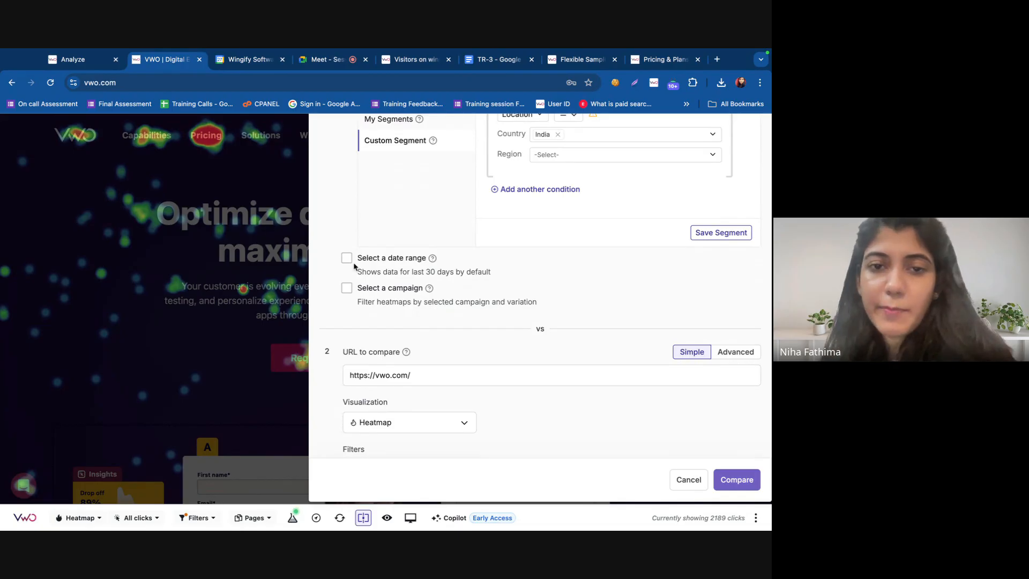
scroll(356, 278, up, 3)
scroll(359, 289, down, 2)
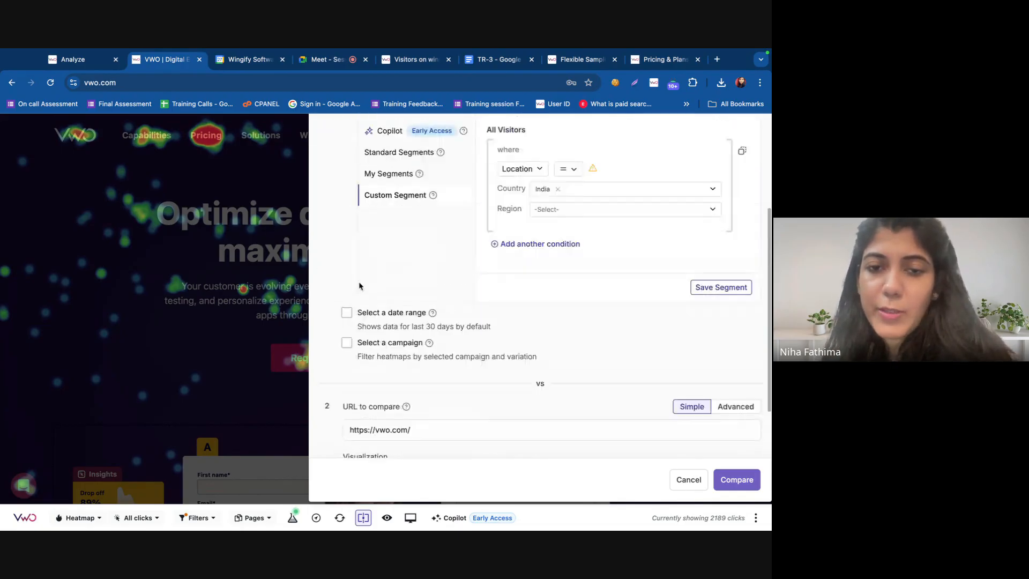
scroll(360, 286, up, 3)
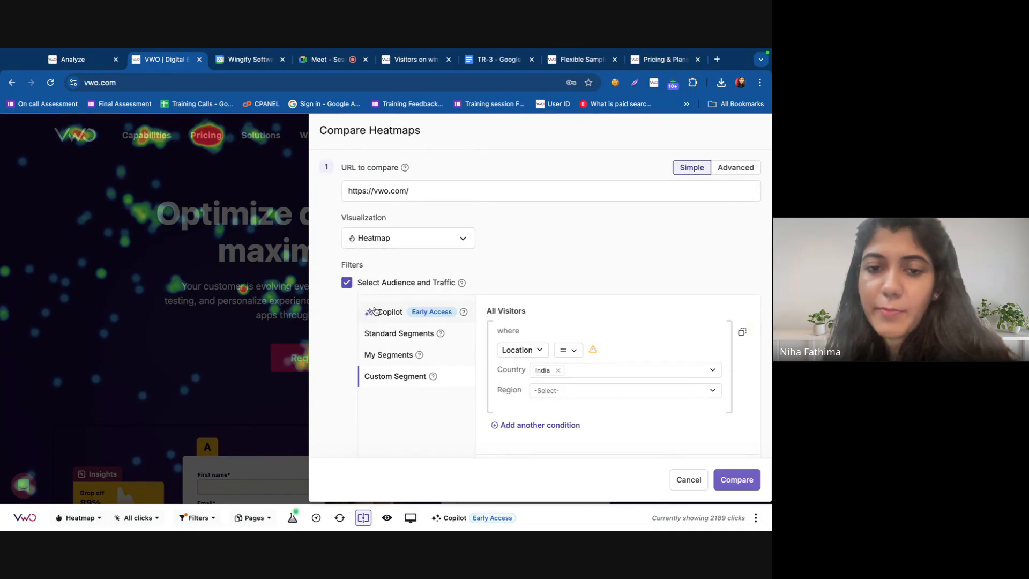
scroll(569, 396, down, 6)
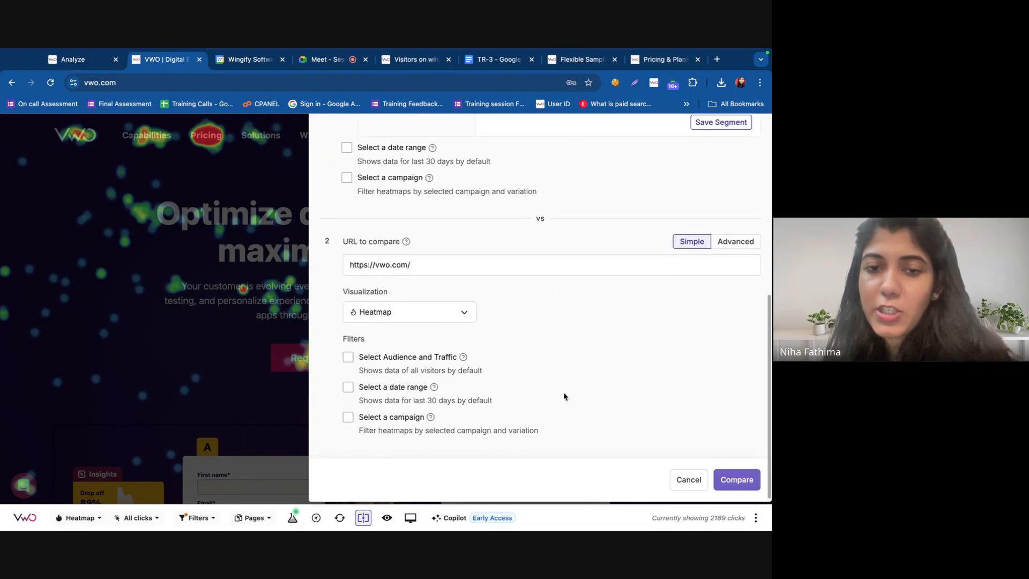
click(413, 311)
click(381, 364)
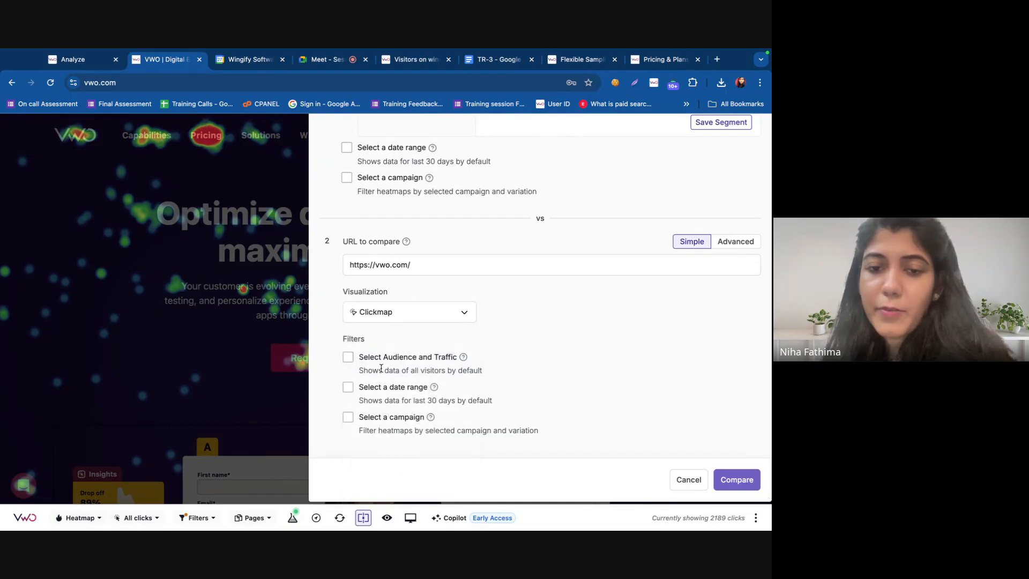
Enable audience and traffic filtering for the second view and browse its standard segments
click(375, 358)
scroll(541, 322, down, 3)
scroll(544, 319, down, 4)
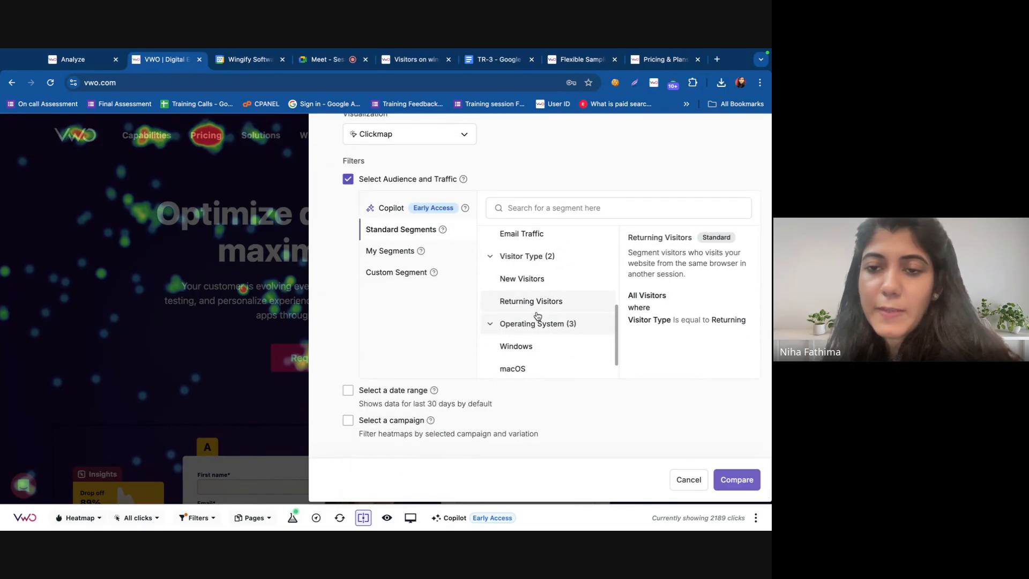
click(496, 353)
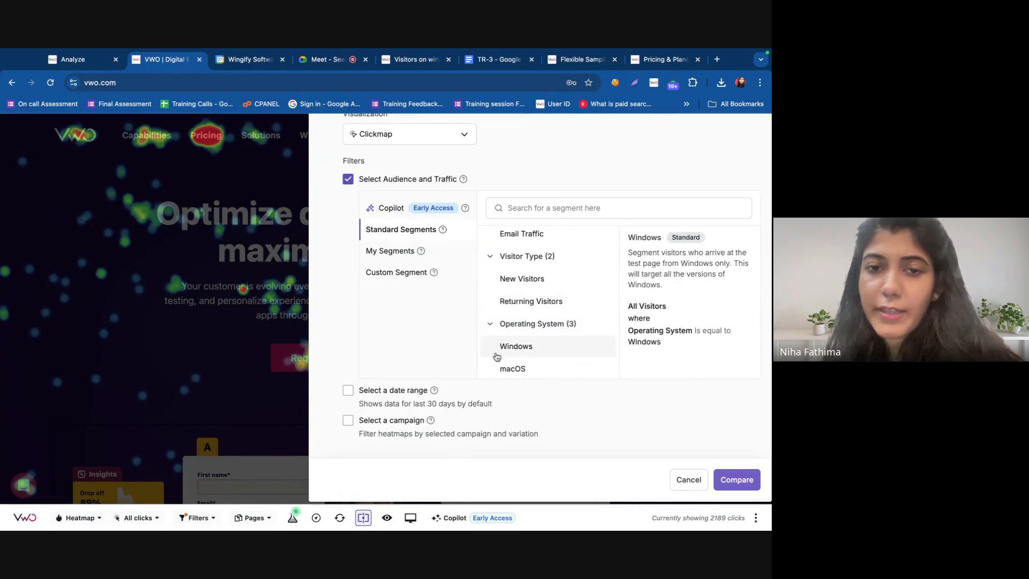
click(384, 280)
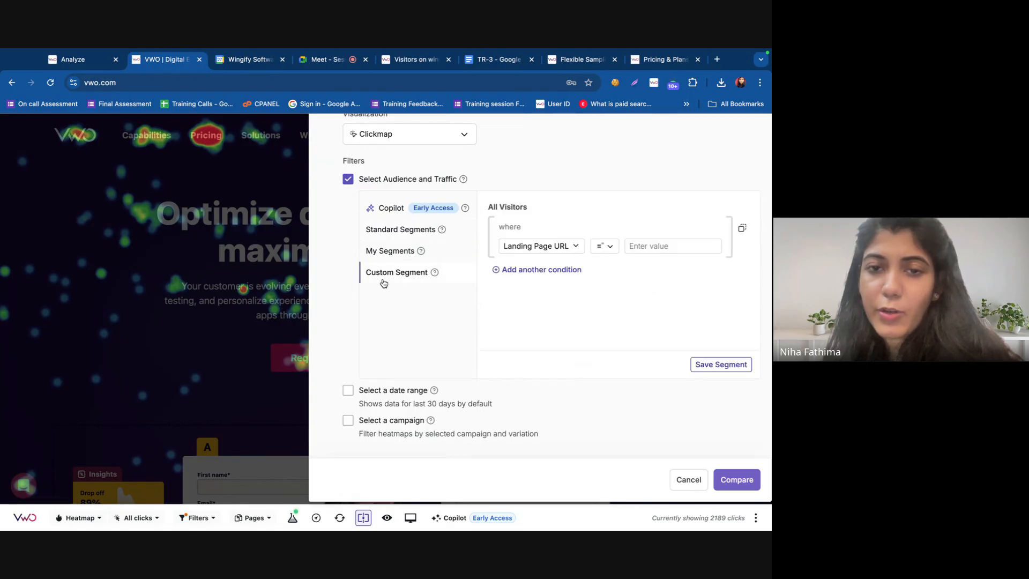
click(505, 247)
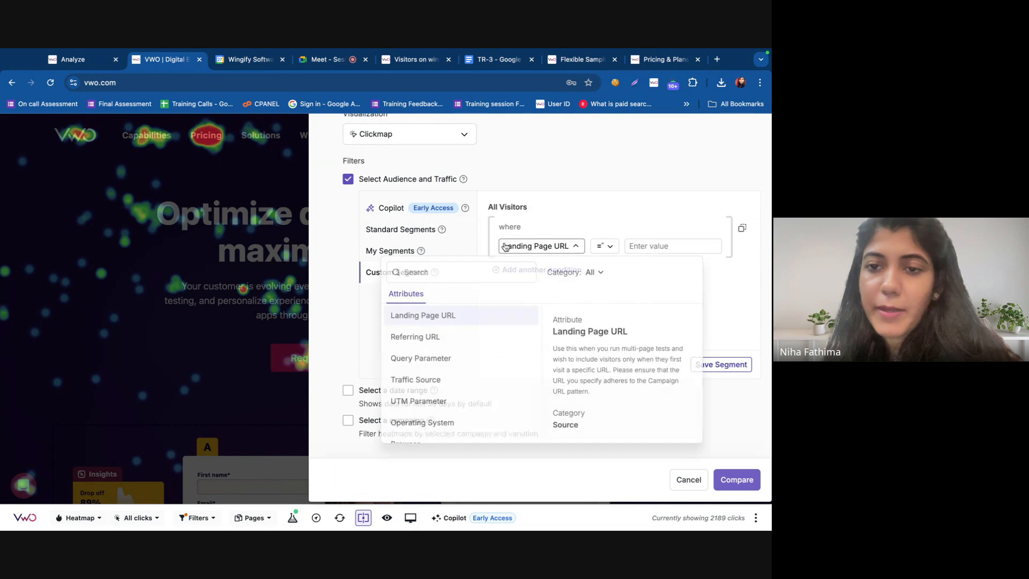
click(407, 233)
click(406, 229)
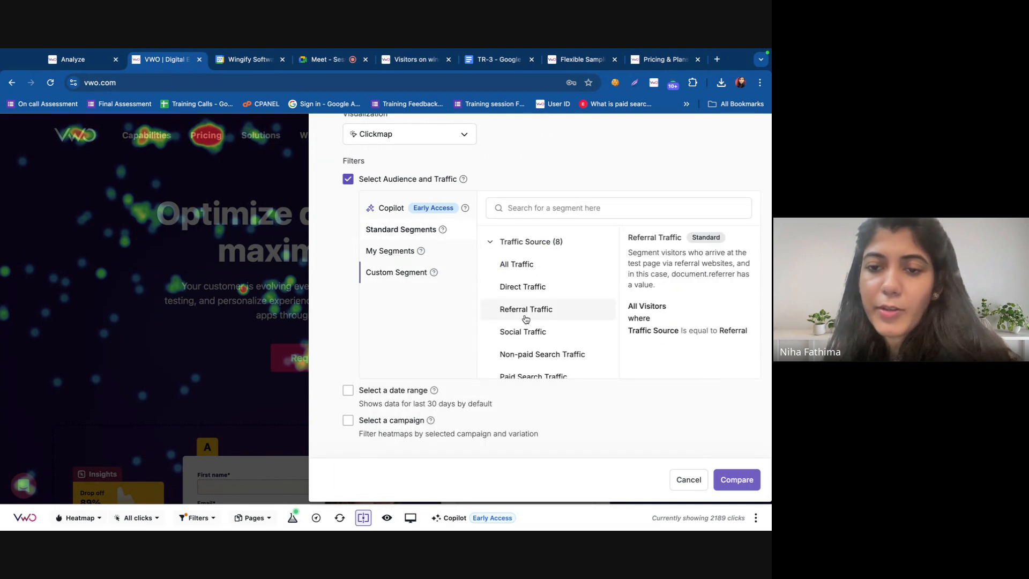
Filter the second view by the Social Traffic segment and compare both views side by side down to the VWO Copilot section
scroll(525, 316, down, 2)
click(528, 270)
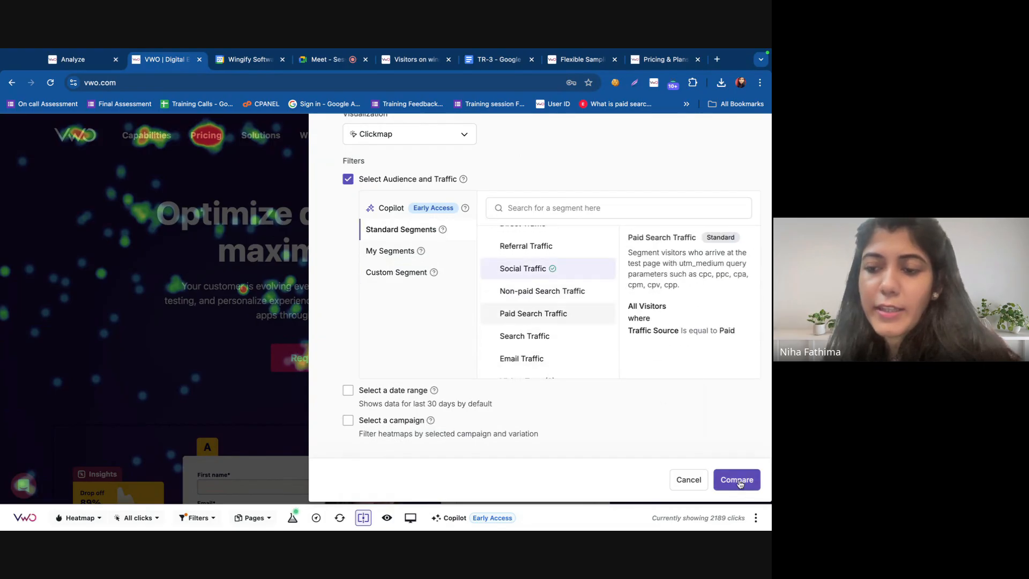
click(738, 480)
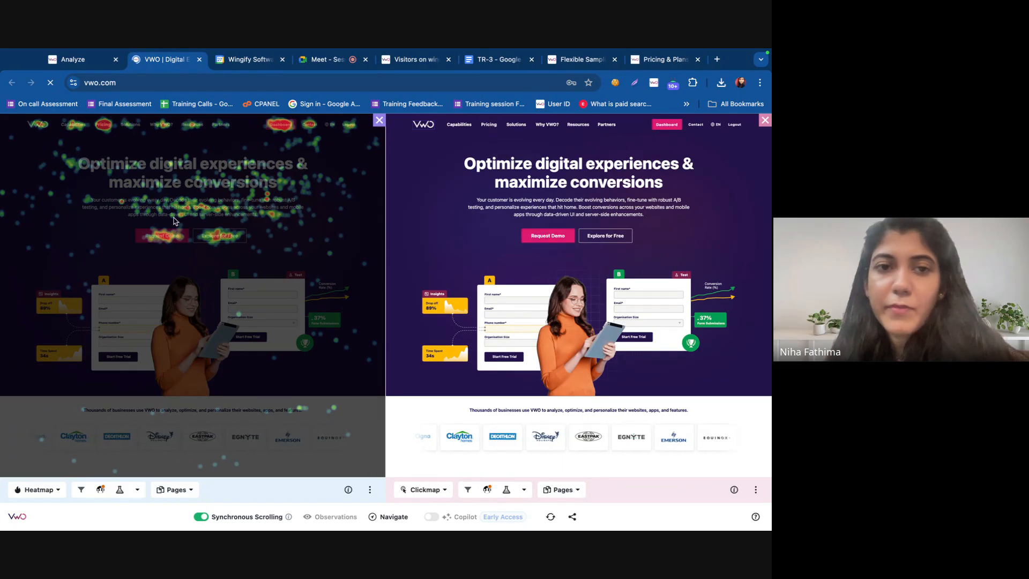
scroll(227, 253, down, 6)
scroll(229, 254, down, 9)
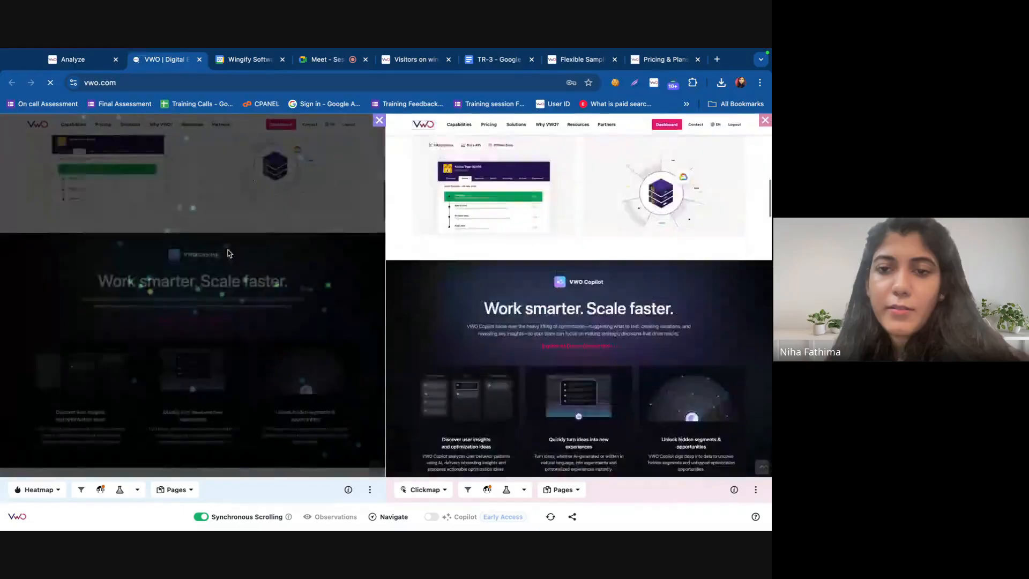
Compare the Heatmap and Clickmap views from the hero down to the page's end, and close the Clickmap view to end the comparison
scroll(230, 254, up, 17)
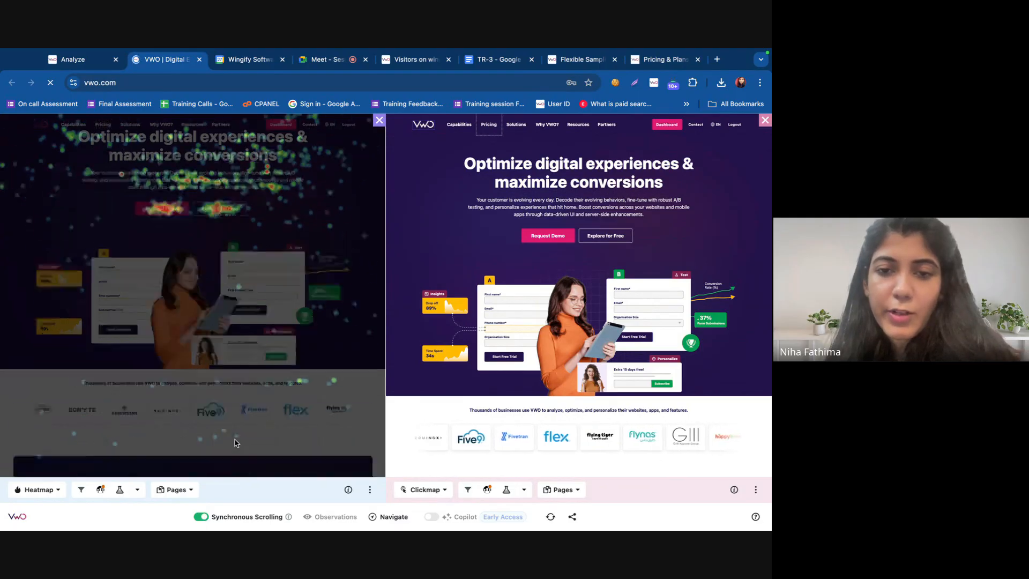
scroll(236, 442, down, 10)
scroll(236, 443, down, 20)
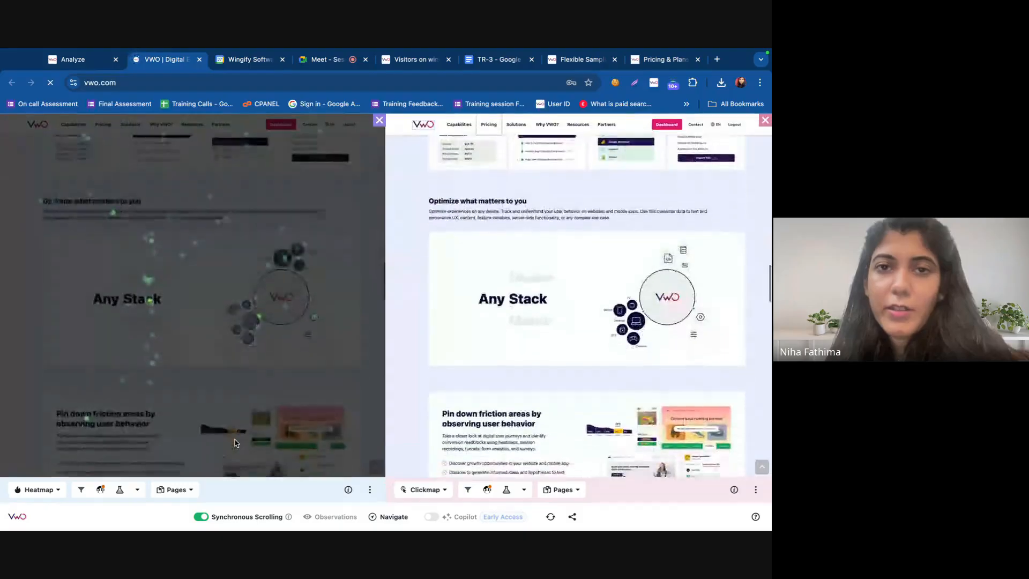
scroll(235, 443, down, 10)
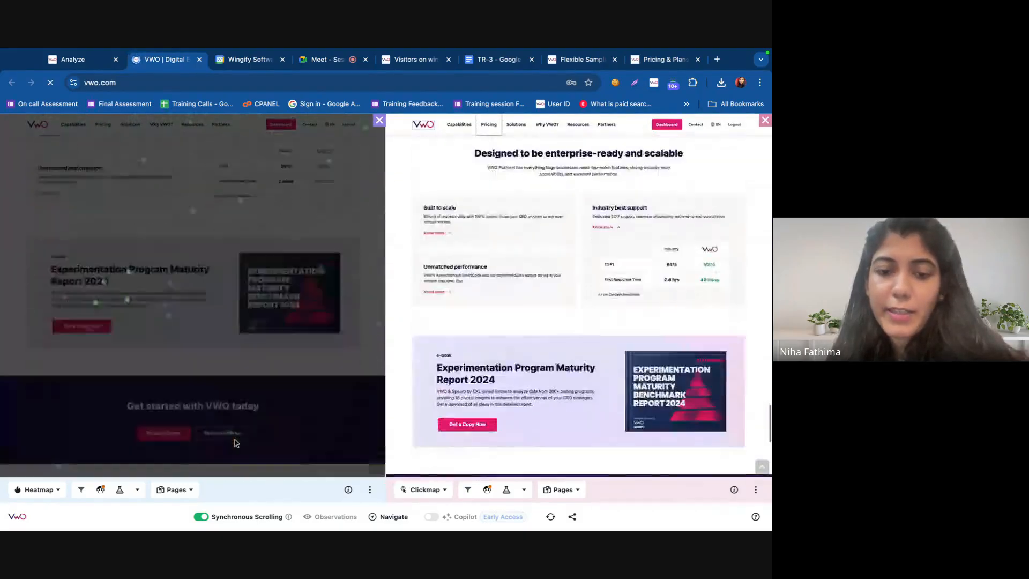
scroll(236, 442, up, 15)
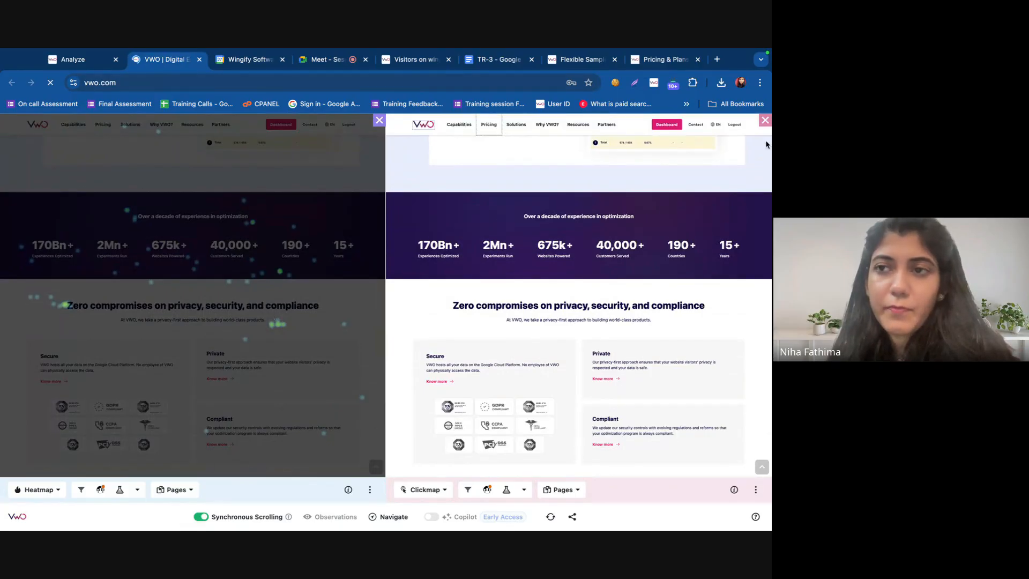
click(764, 124)
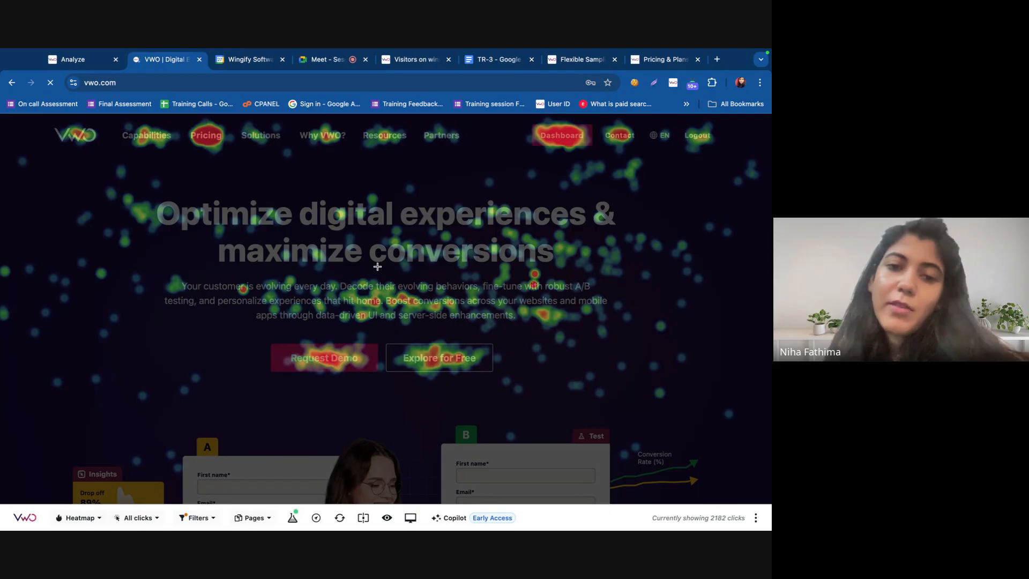
Look over the full-width heatmap from the hero section to the Comprehensive Experimentation Platform section and return to the page's beginning
scroll(377, 266, down, 10)
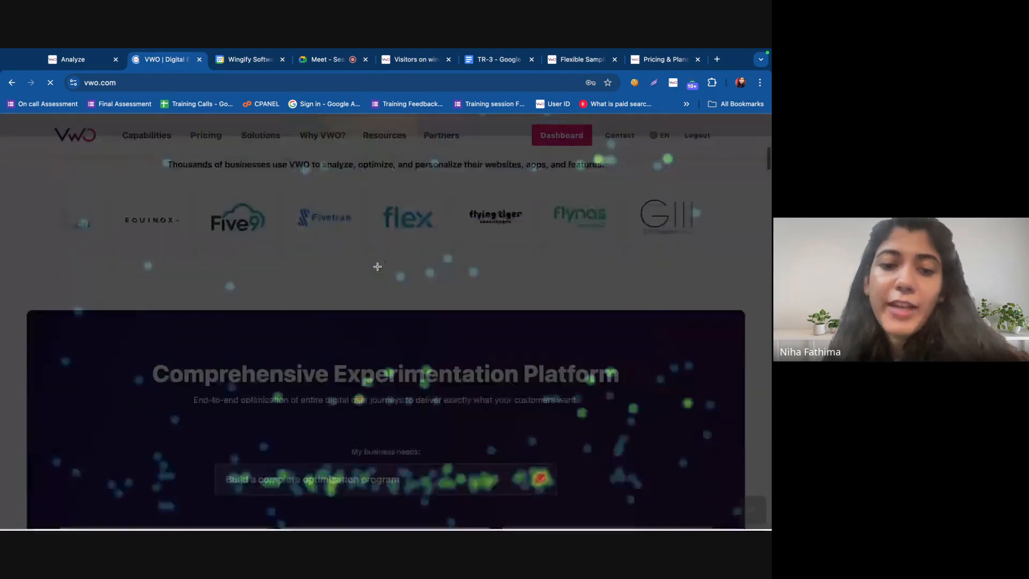
scroll(377, 266, up, 10)
scroll(377, 266, down, 1)
scroll(378, 266, down, 15)
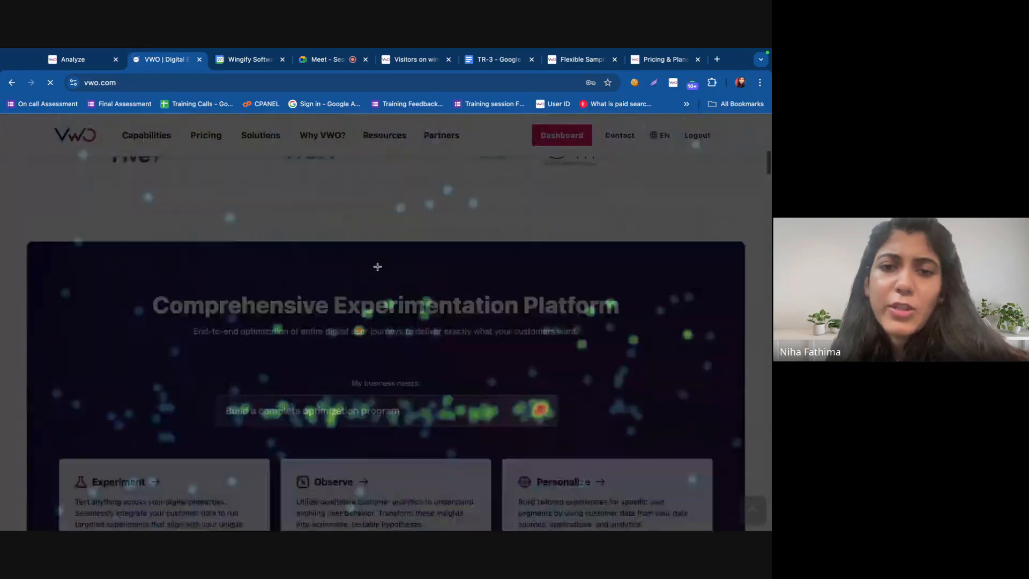
scroll(378, 266, up, 16)
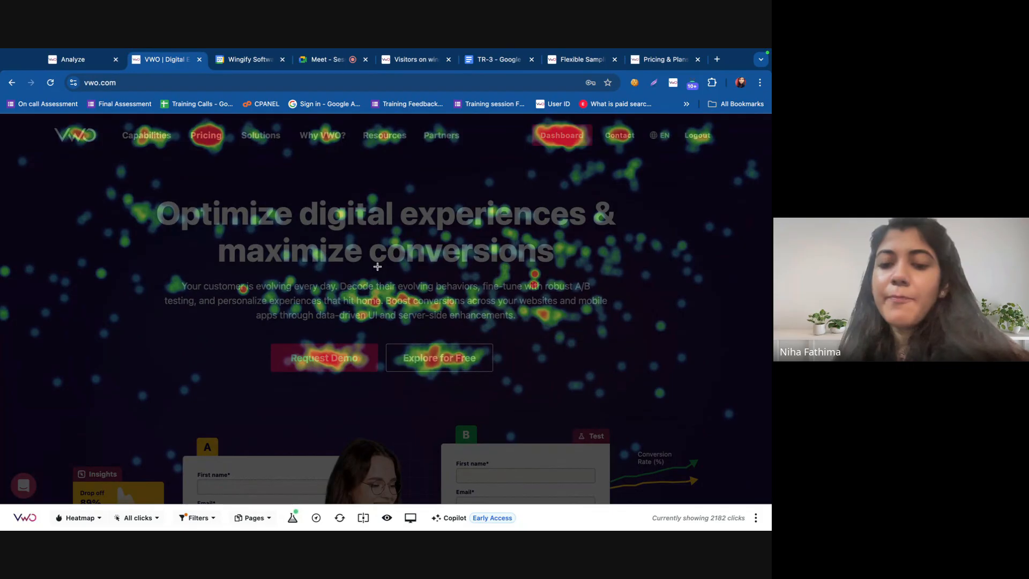
Open the Copilot Heatmap Analysis Report and read through each of the positives in its key findings
click(449, 518)
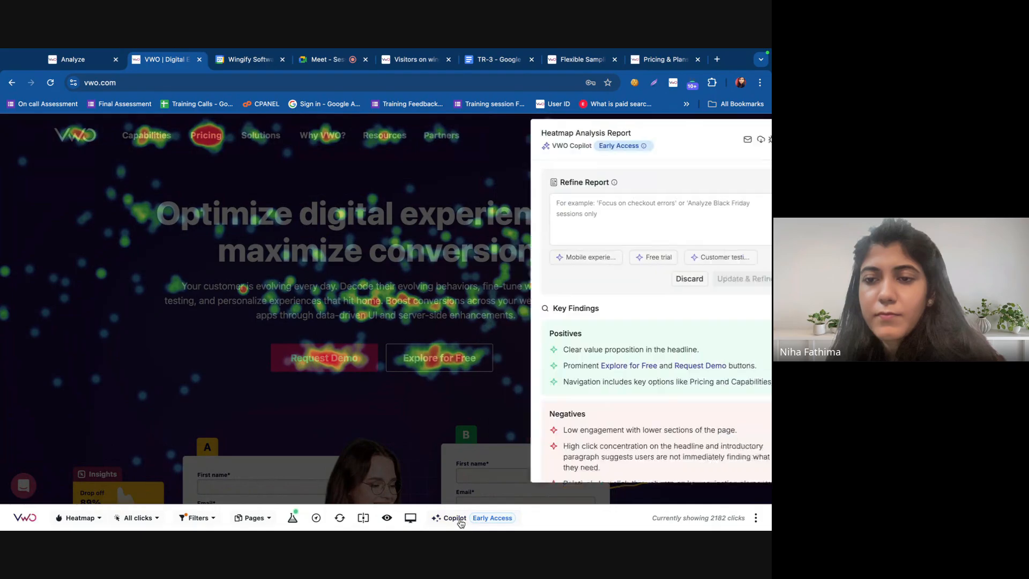
scroll(665, 379, down, 5)
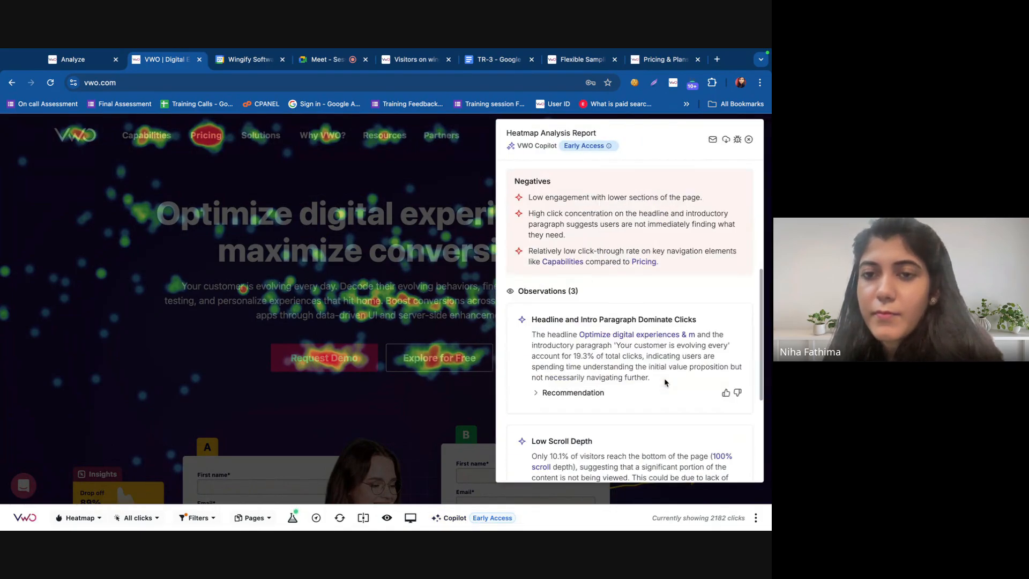
scroll(664, 382, up, 3)
drag(527, 240, 686, 243)
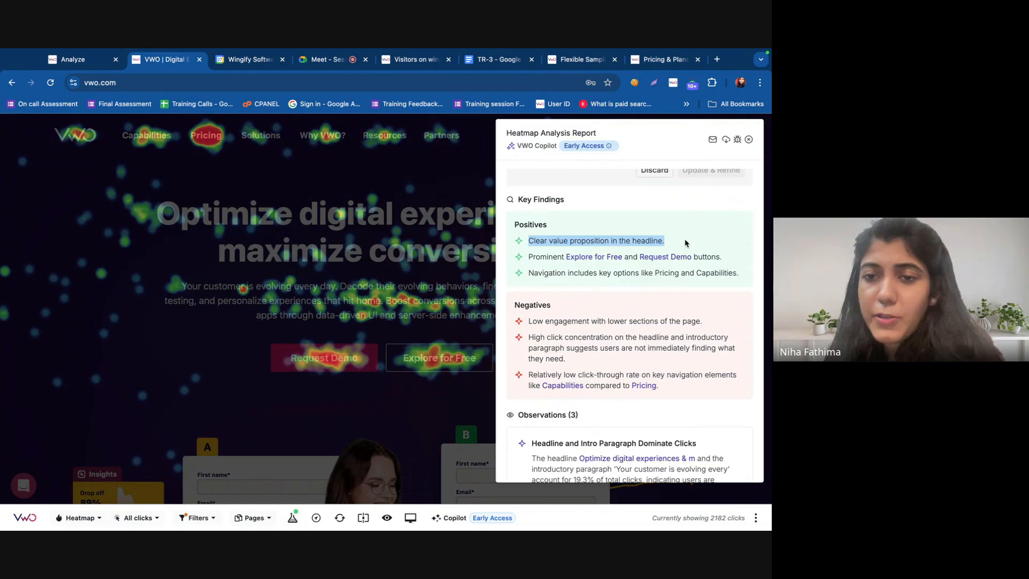
drag(529, 257, 738, 260)
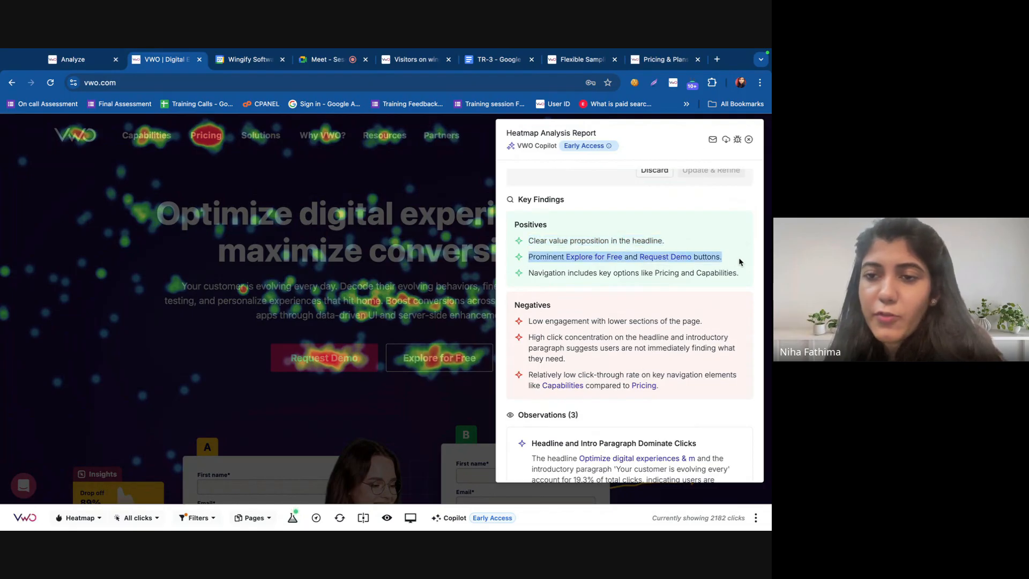
scroll(736, 265, down, 2)
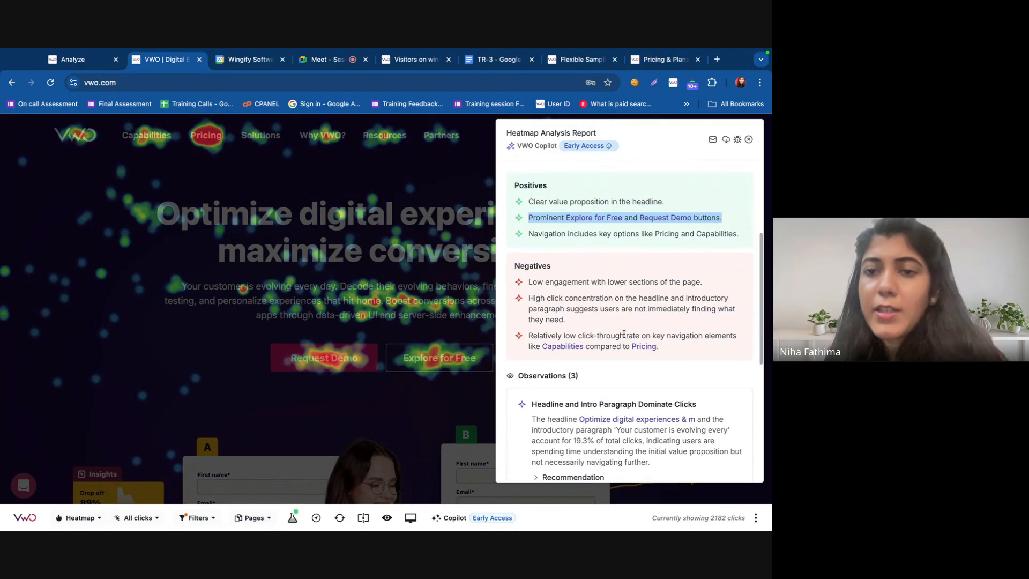
drag(534, 234, 766, 241)
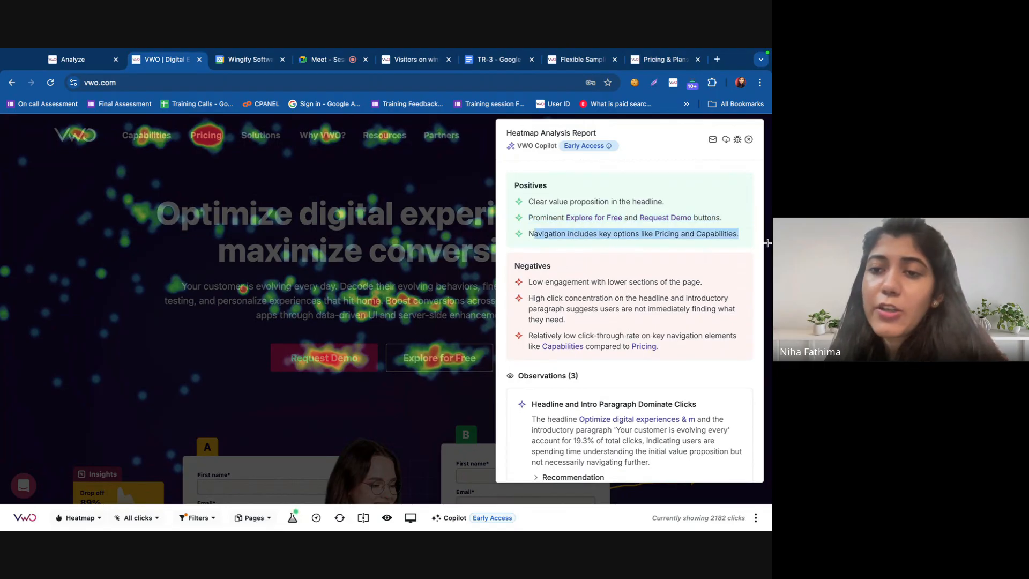
Read each of the negatives in the report's key findings and check them against the heatmap on the page
scroll(656, 291, down, 2)
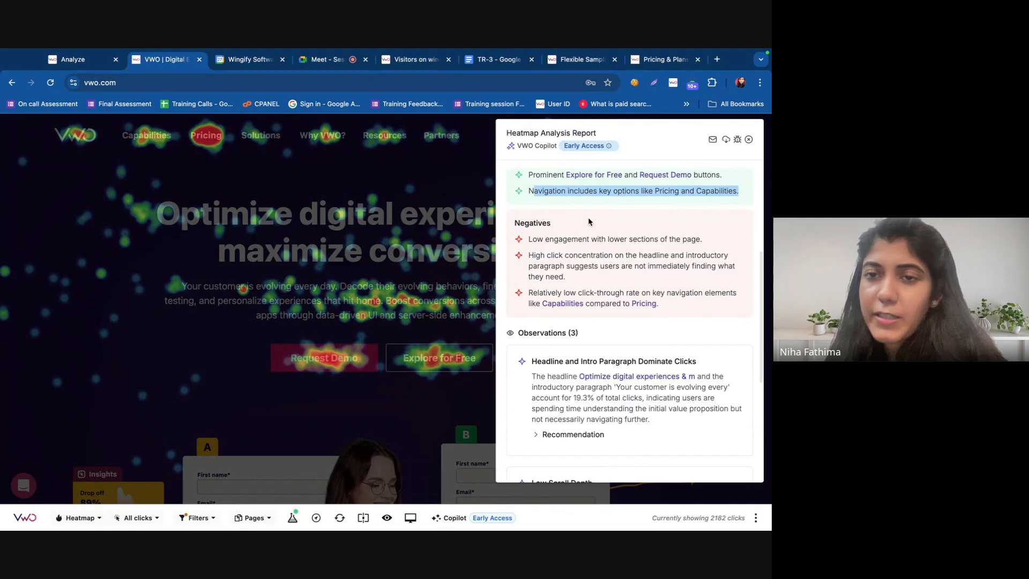
scroll(590, 221, up, 5)
scroll(536, 254, down, 4)
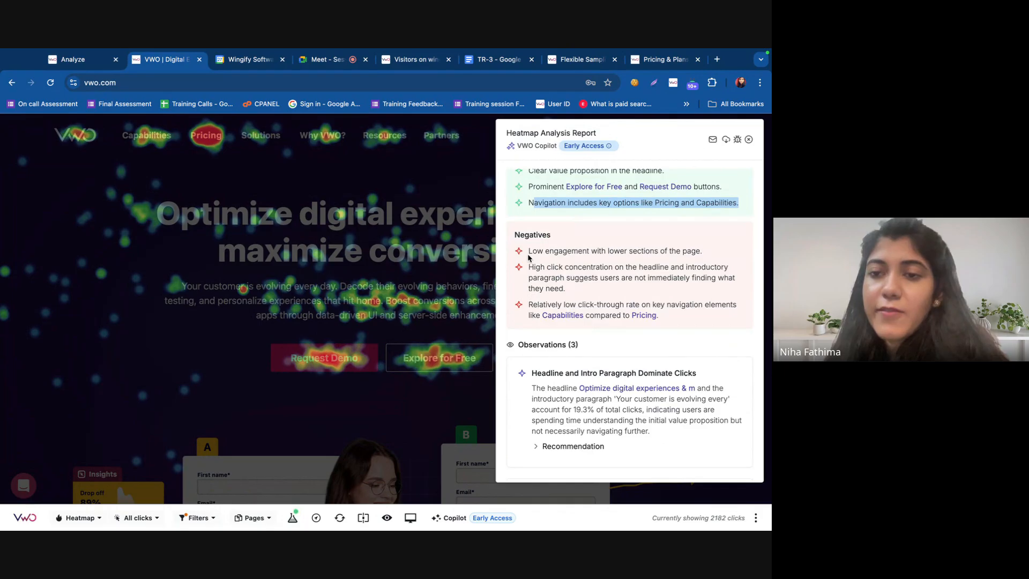
drag(528, 252, 720, 259)
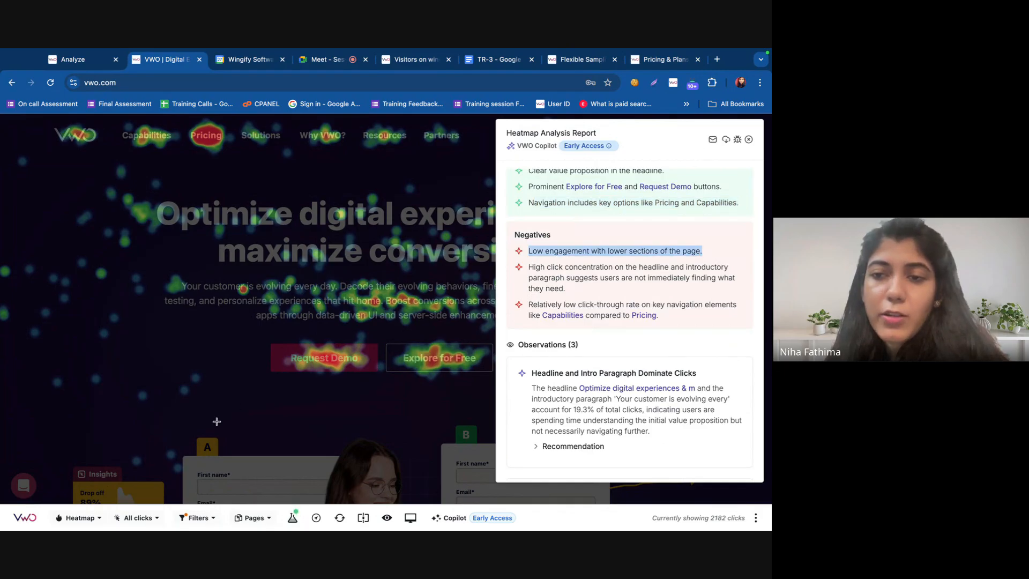
scroll(216, 421, down, 5)
scroll(216, 422, down, 6)
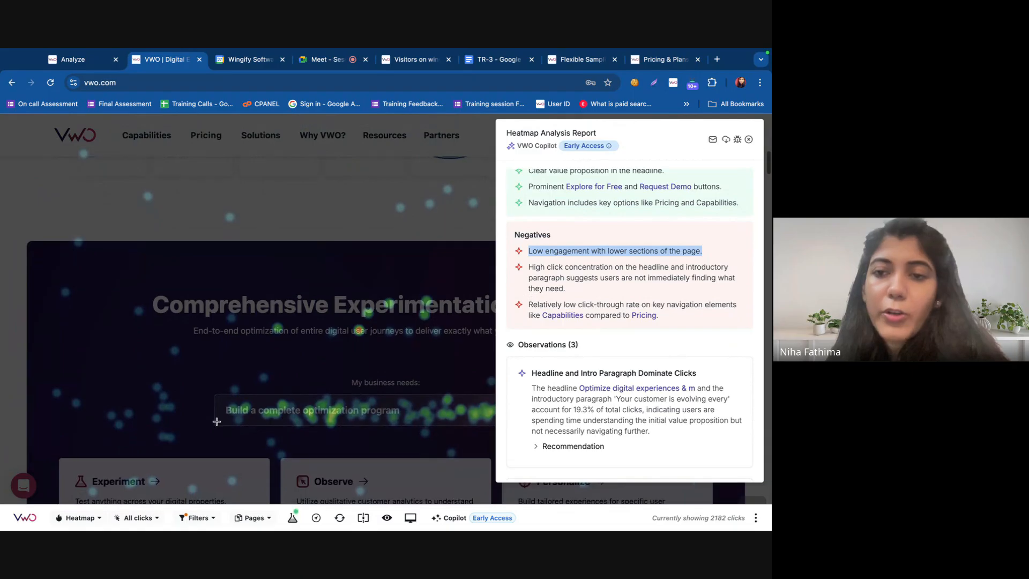
scroll(333, 332, up, 10)
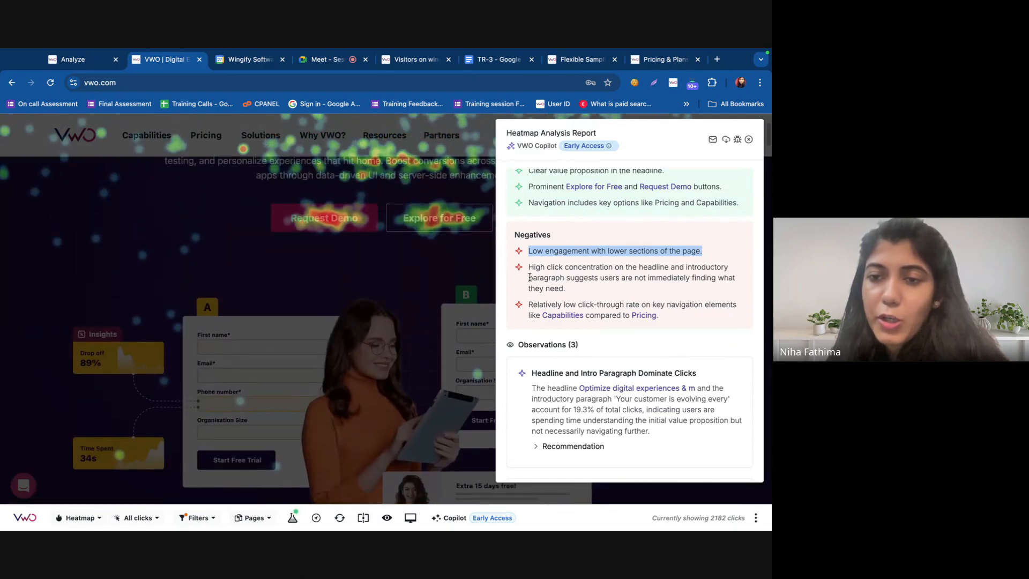
drag(529, 268, 593, 297)
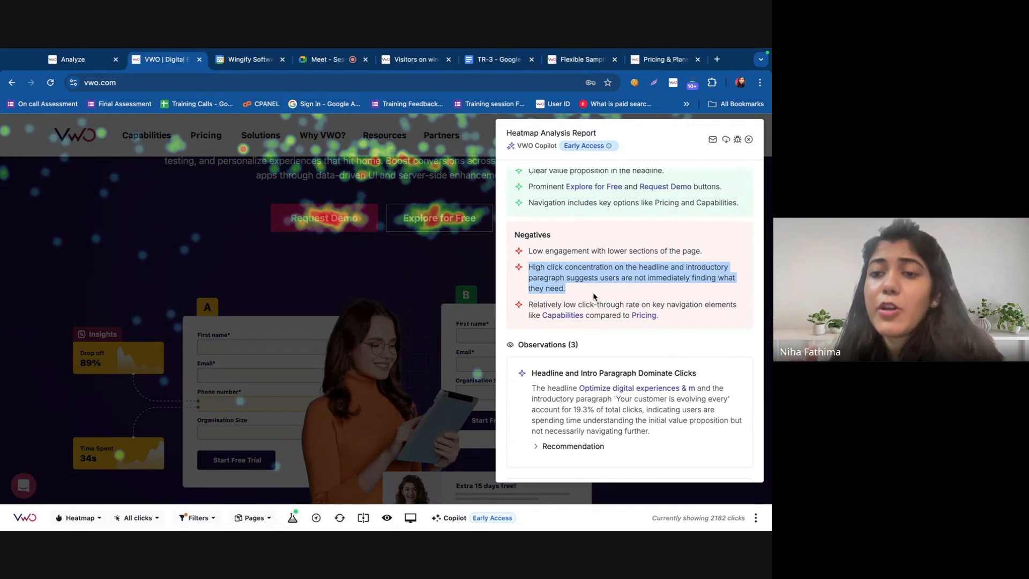
scroll(365, 287, up, 3)
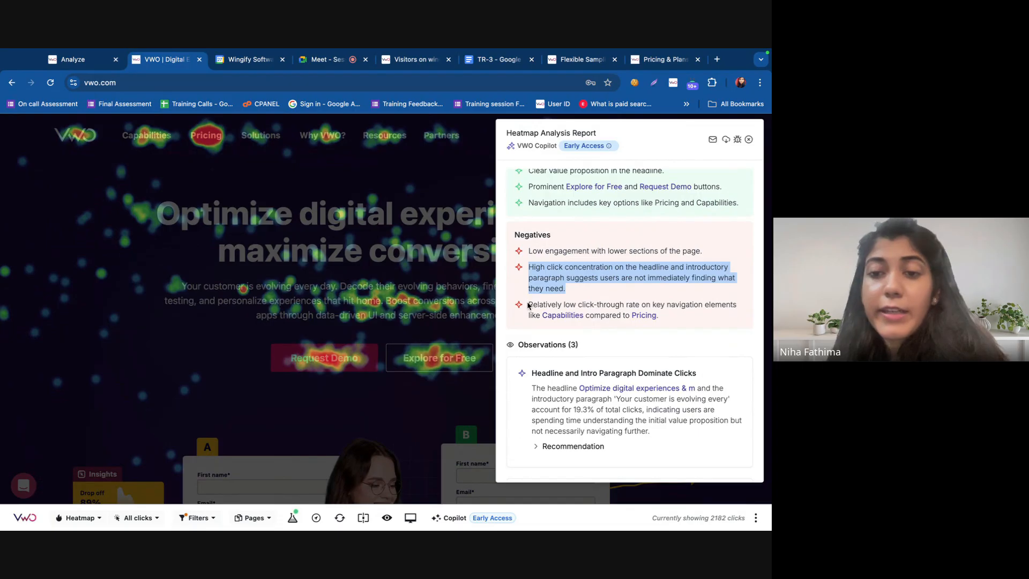
drag(528, 305, 709, 337)
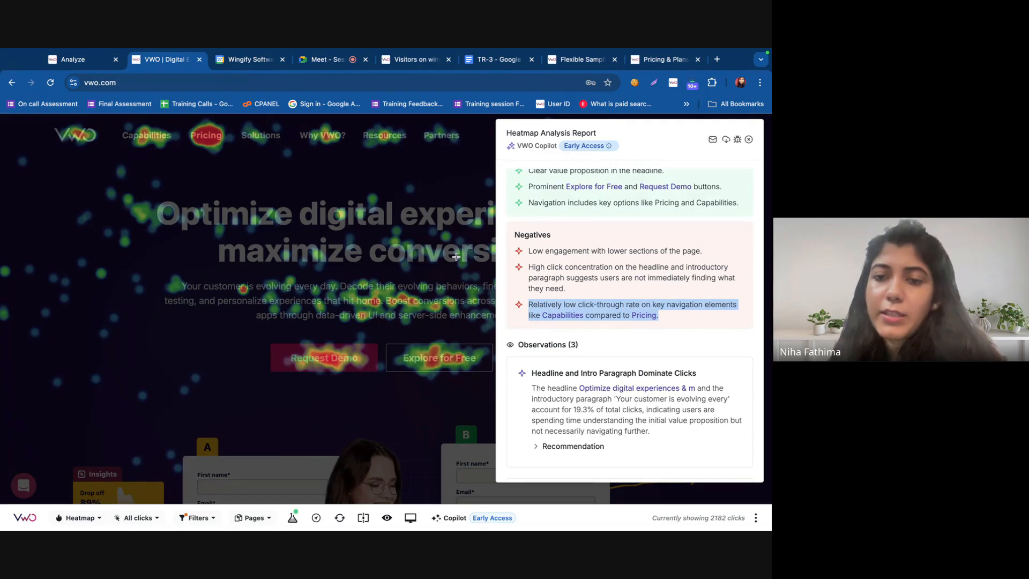
Read the observation "Headline and Intro Paragraph Dominate Clicks" and expand its recommendation to examine the suggested A/B test
scroll(589, 375, down, 5)
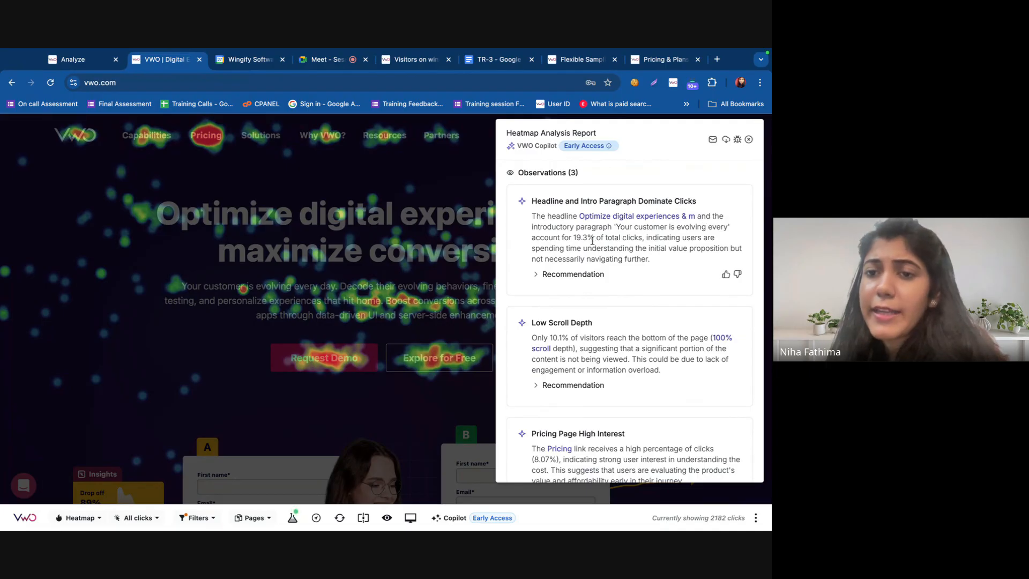
drag(574, 238, 662, 259)
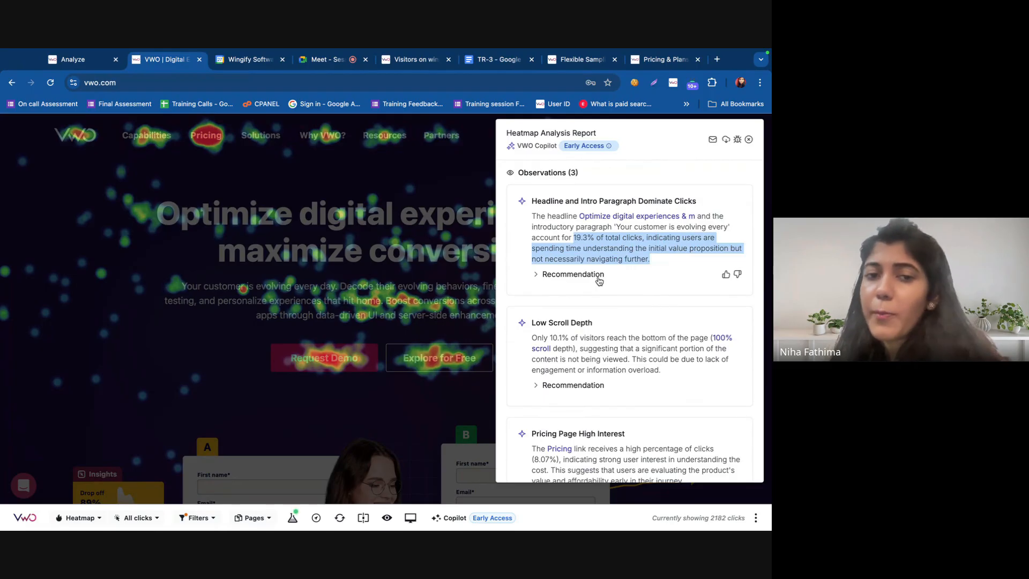
click(536, 274)
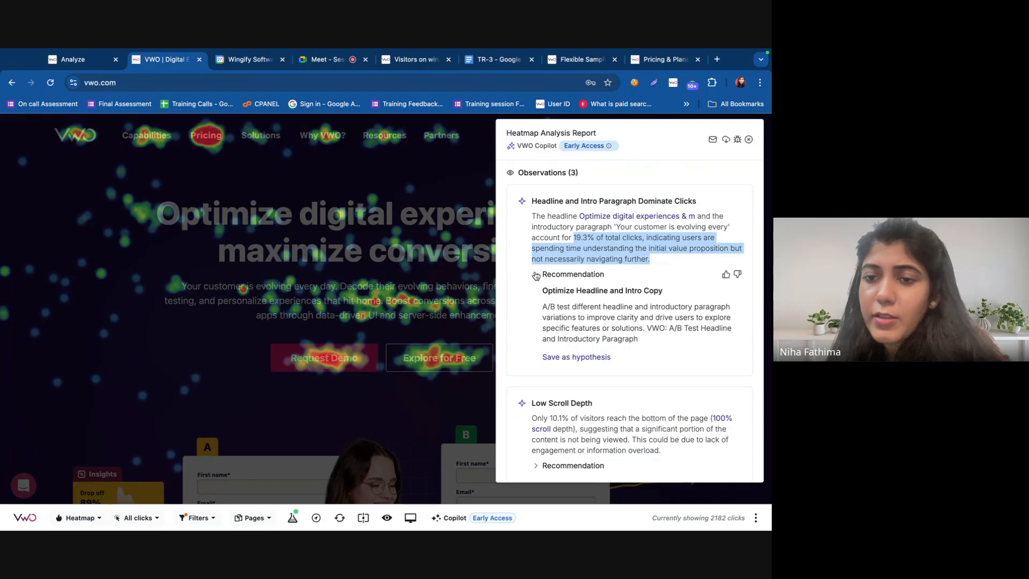
drag(542, 306, 656, 352)
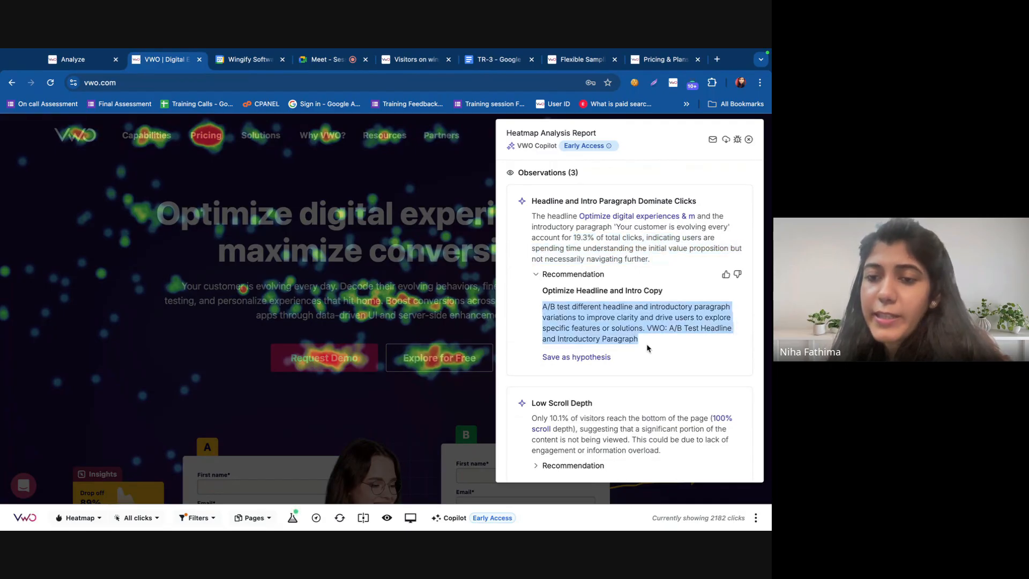
Preview the headline recommendation as a hypothesis and discard it without creating it
click(592, 358)
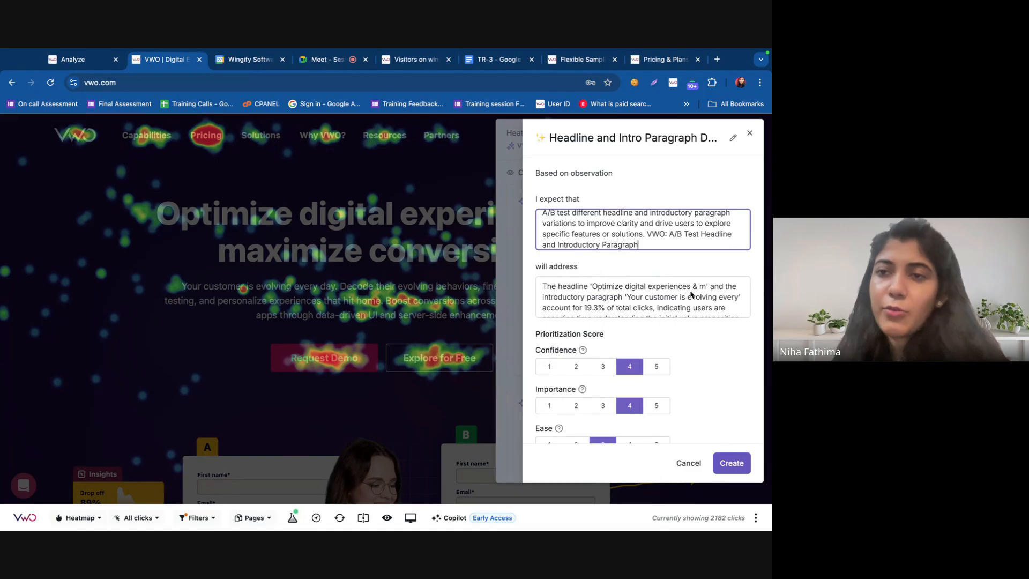
click(750, 133)
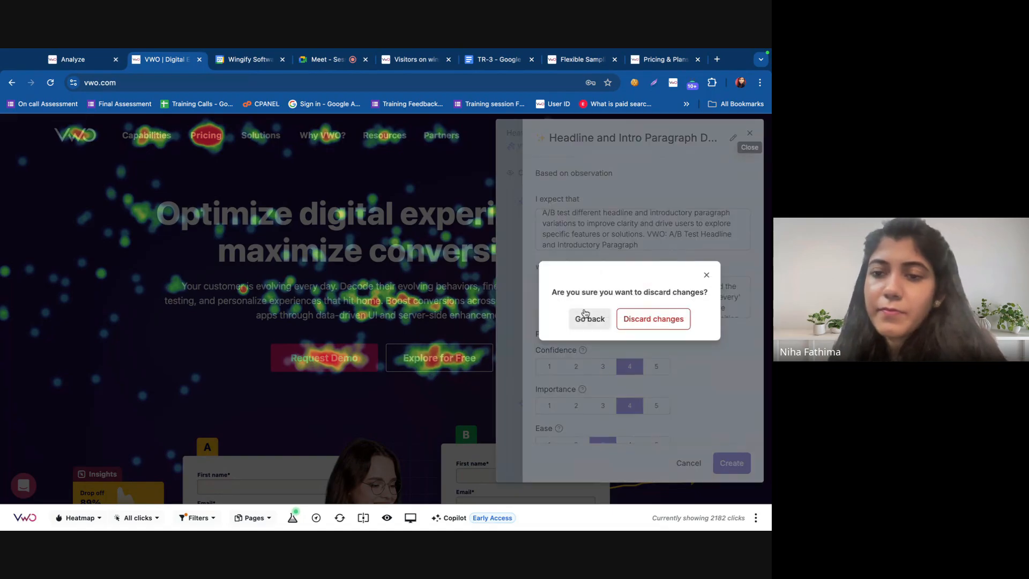
click(653, 318)
Expand and read the recommendations for the Low Scroll Depth and Pricing Page High Interest observations
scroll(600, 337, down, 5)
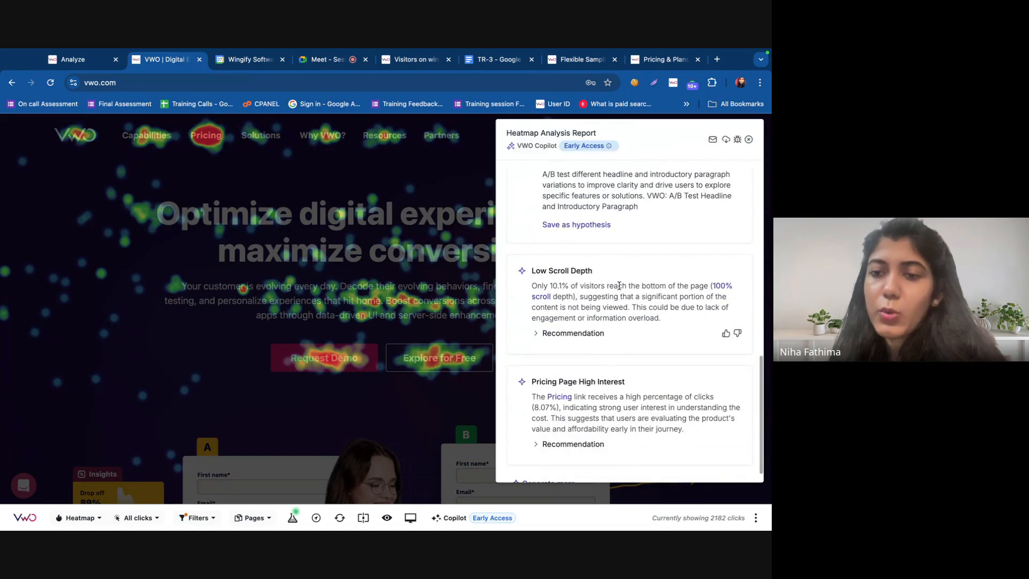
click(596, 333)
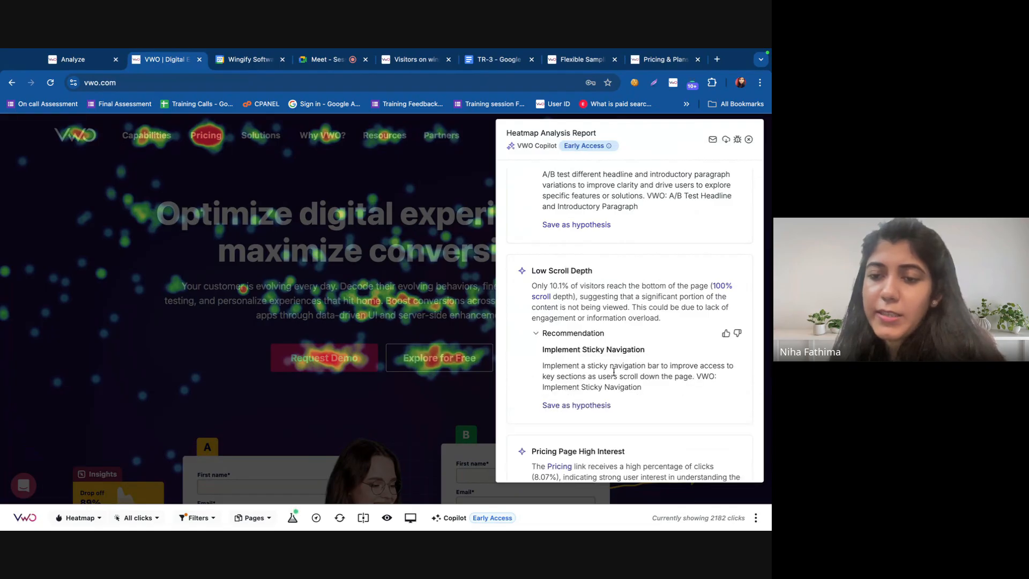
scroll(606, 373, down, 5)
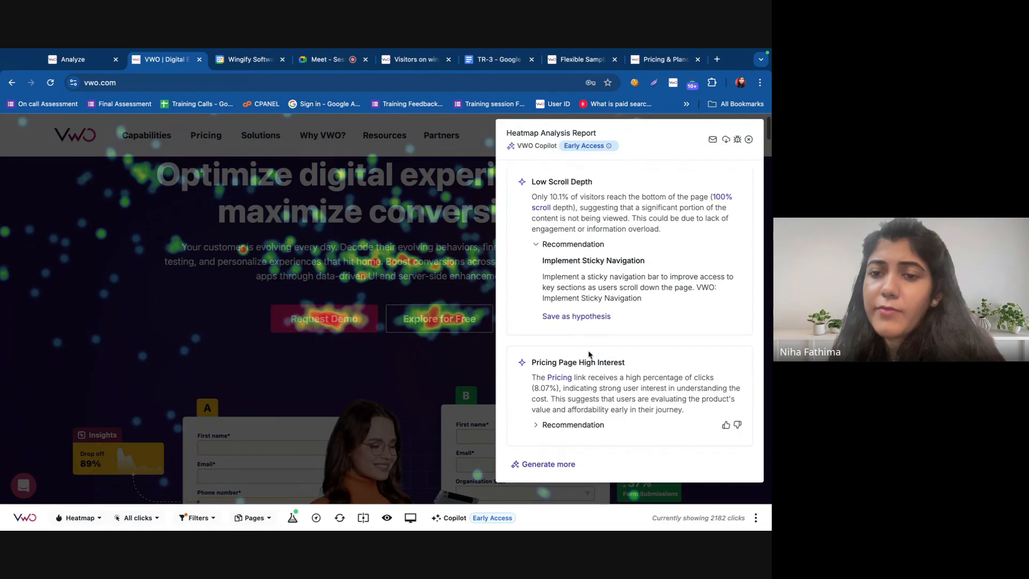
scroll(590, 357, down, 2)
click(553, 430)
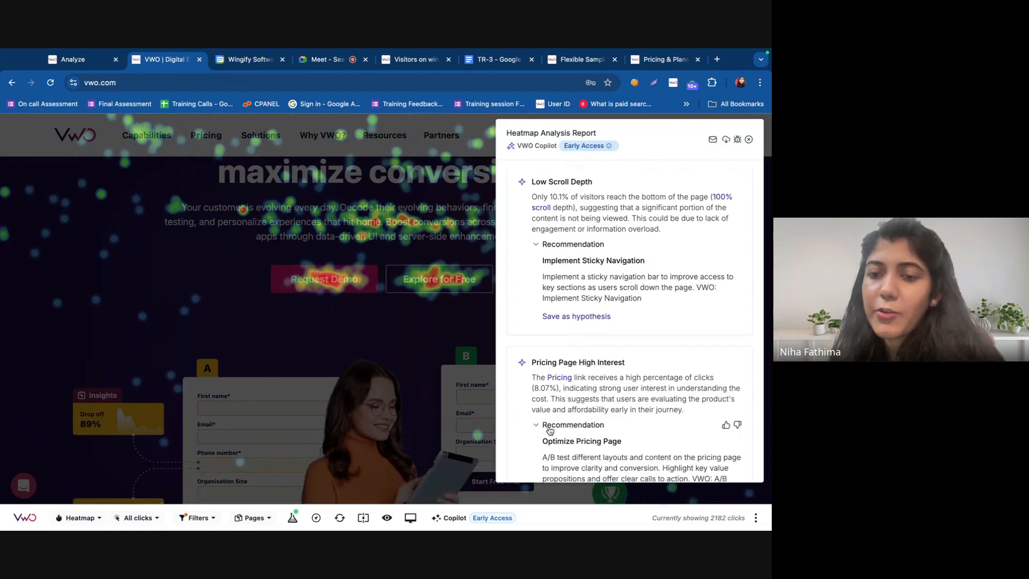
scroll(552, 429, down, 2)
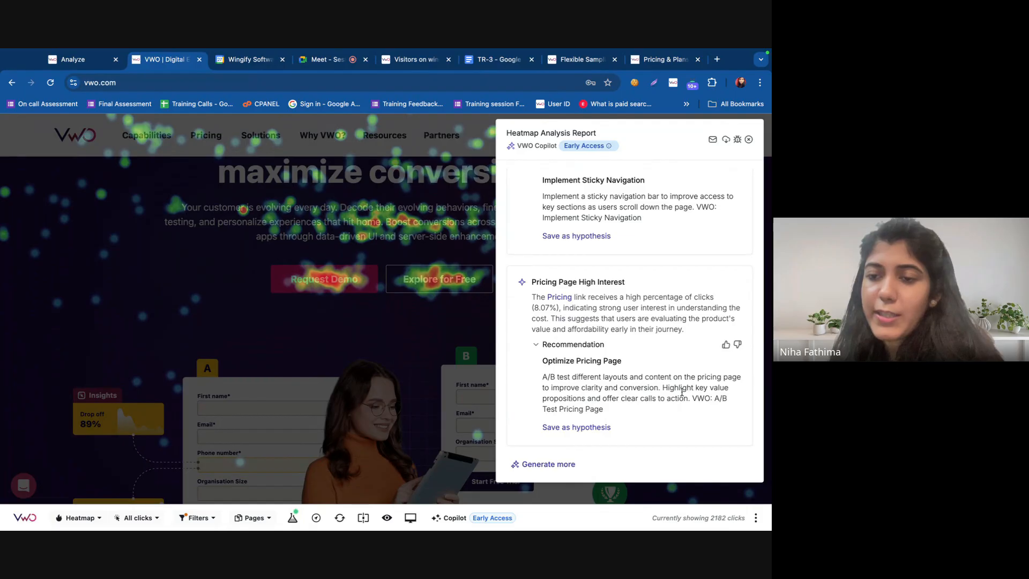
Refine the Heatmap Analysis Report with the prompt "focus on the request demo"
scroll(587, 375, up, 15)
click(576, 232)
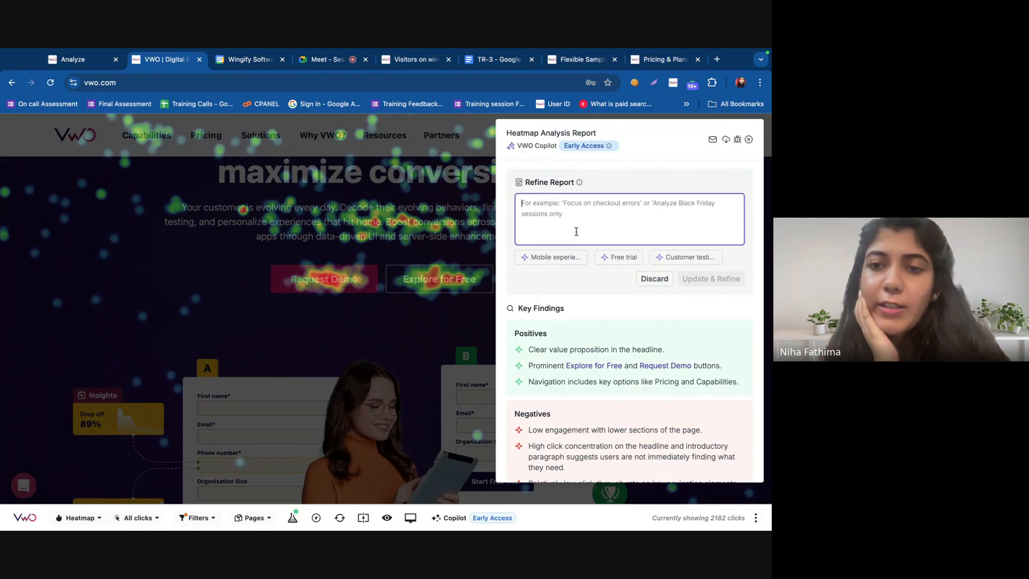
text(focu)
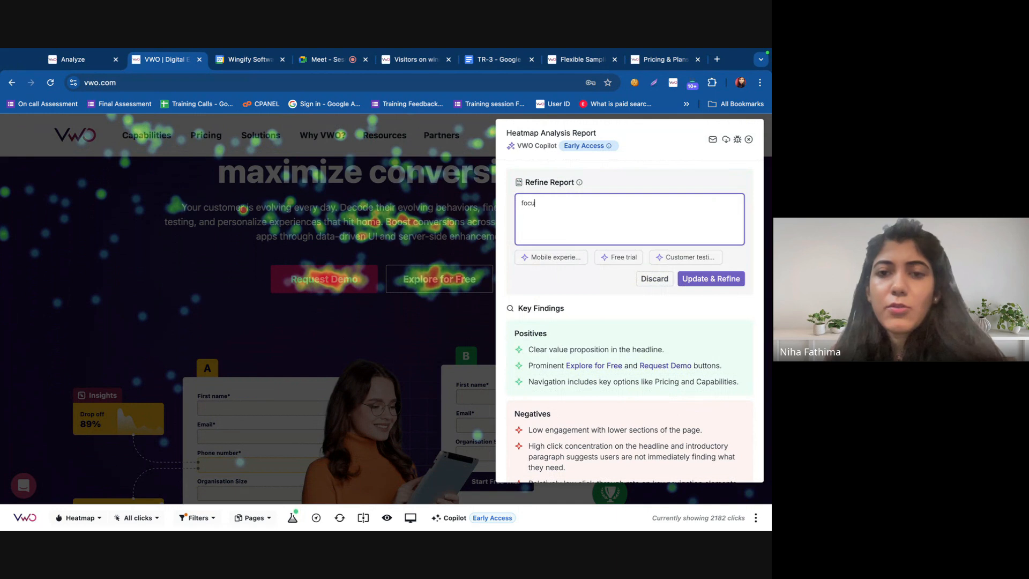
text(s on the re)
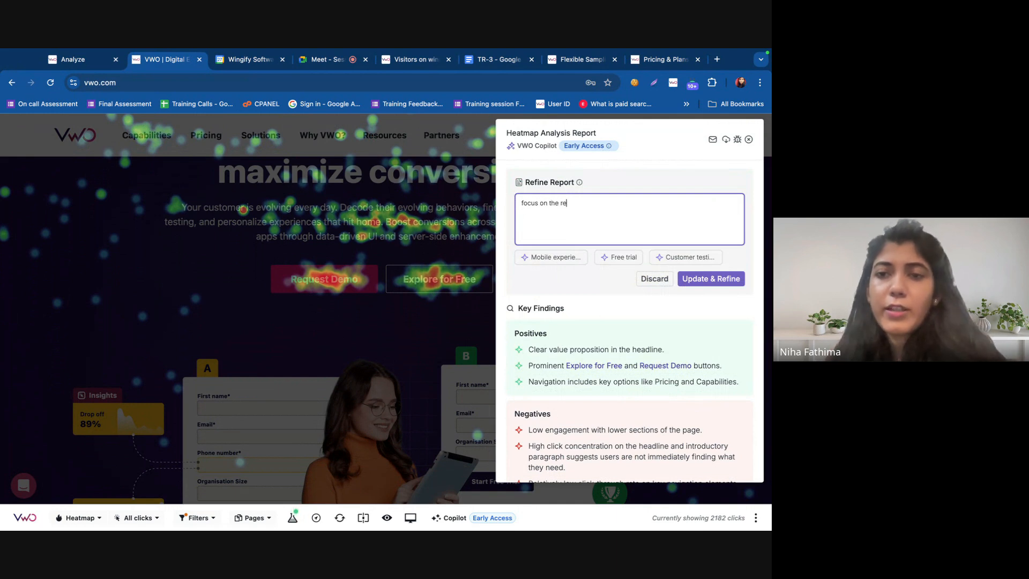
text(quest demo)
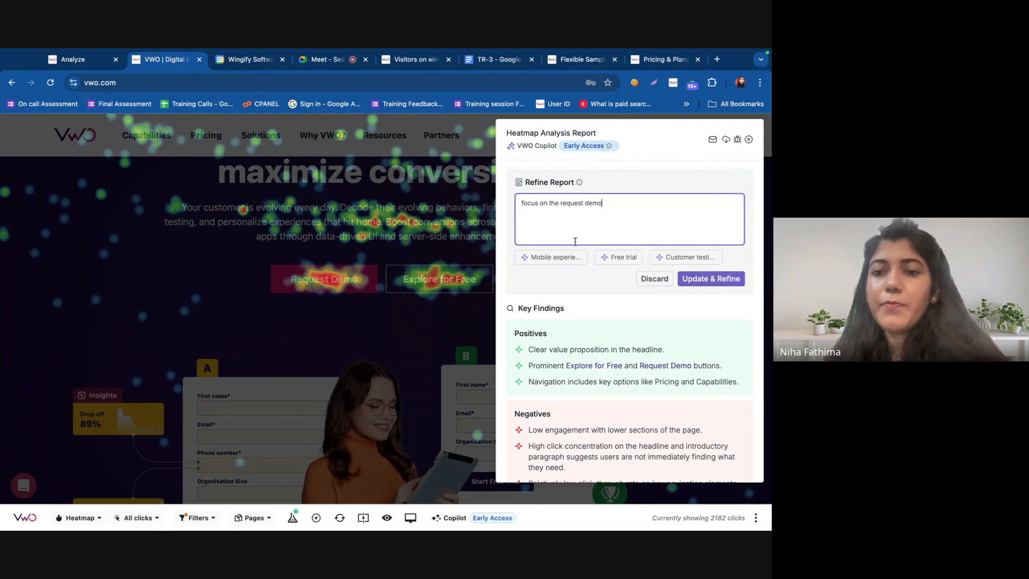
click(726, 281)
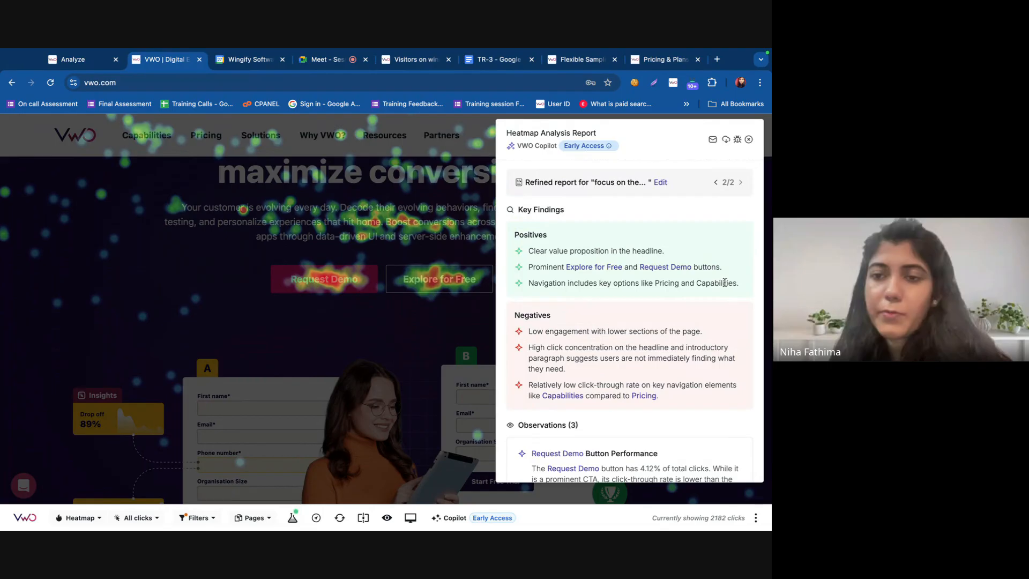
Read the refined report's observations and expand the recommendation under Request Demo Button Performance to examine the suggested A/B test
scroll(724, 282, down, 4)
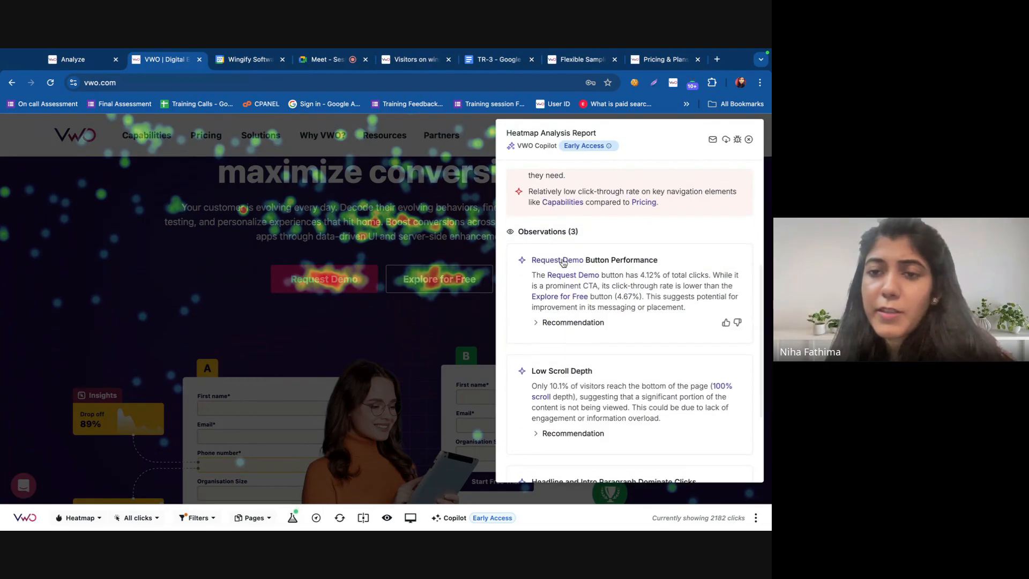
scroll(639, 272, down, 1)
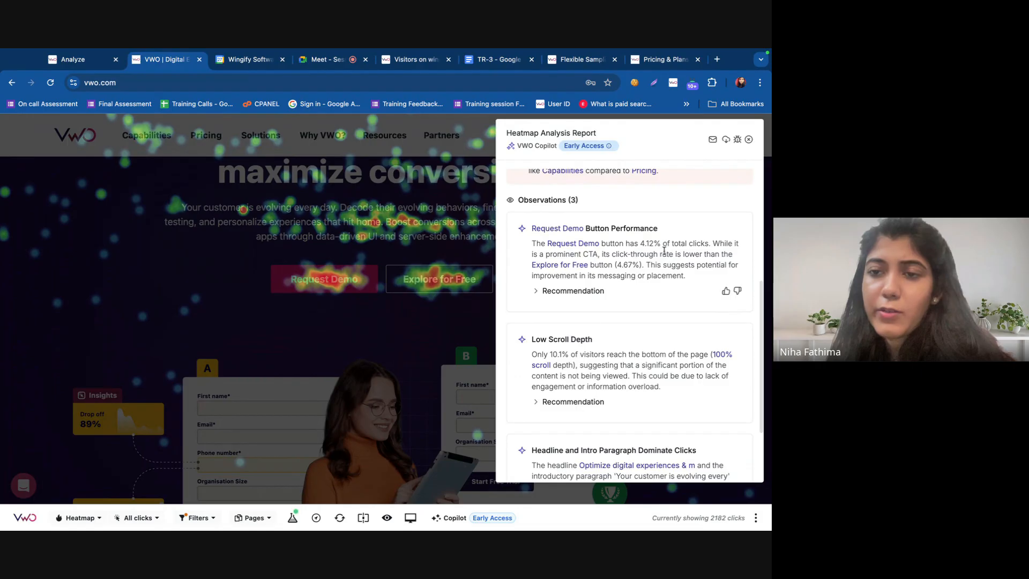
click(570, 292)
scroll(600, 305, down, 1)
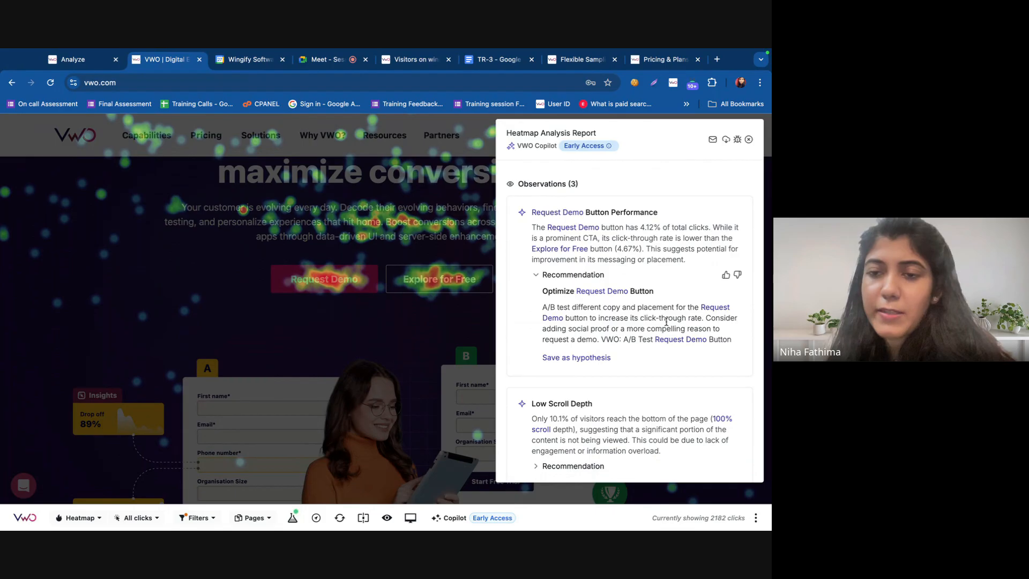
scroll(660, 323, down, 2)
scroll(643, 257, down, 2)
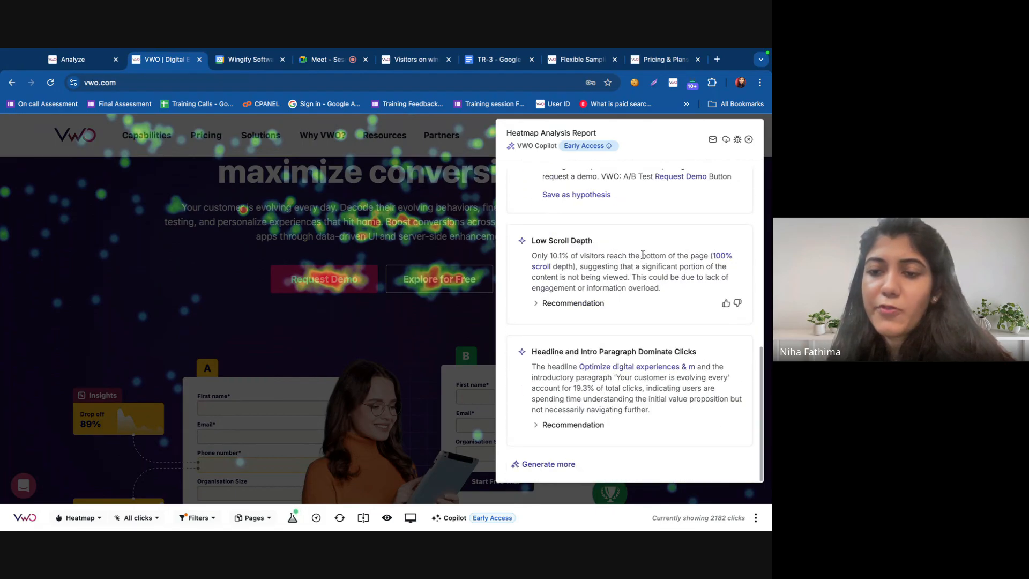
scroll(493, 260, down, 1)
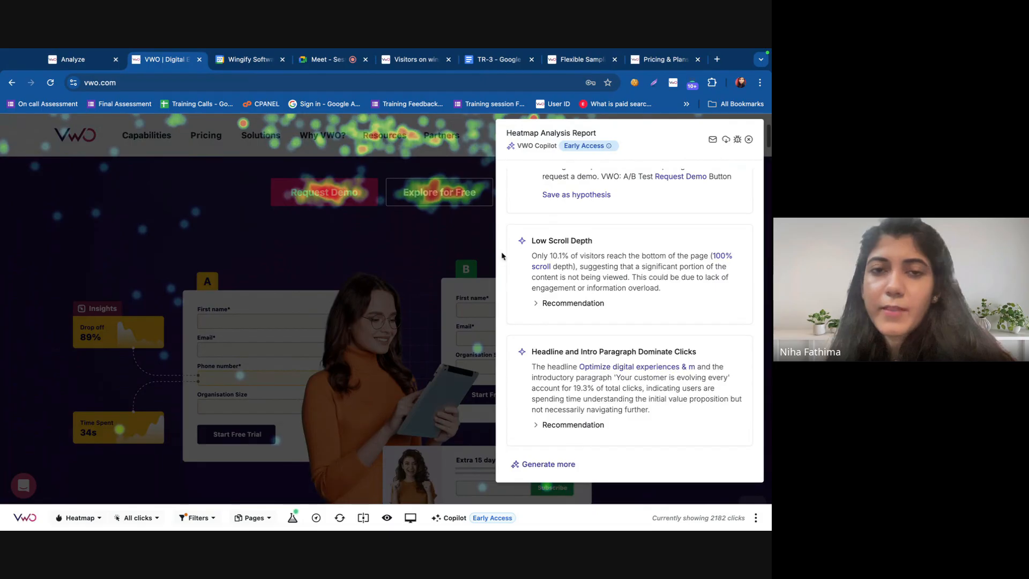
scroll(385, 269, up, 2)
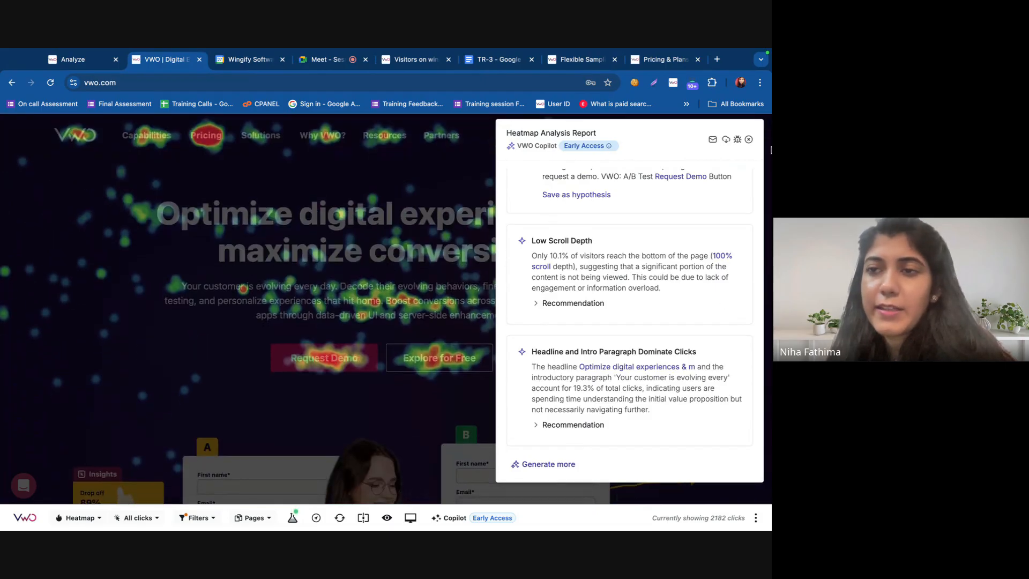
Download the refined report as a PDF and look through its pages, closing the report on the heatmap page when done
click(726, 140)
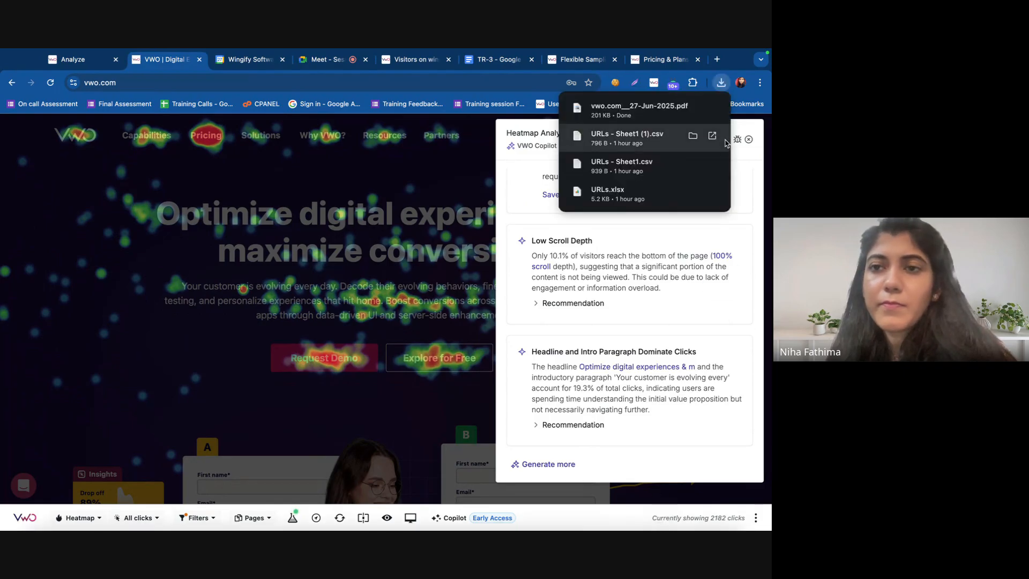
click(610, 112)
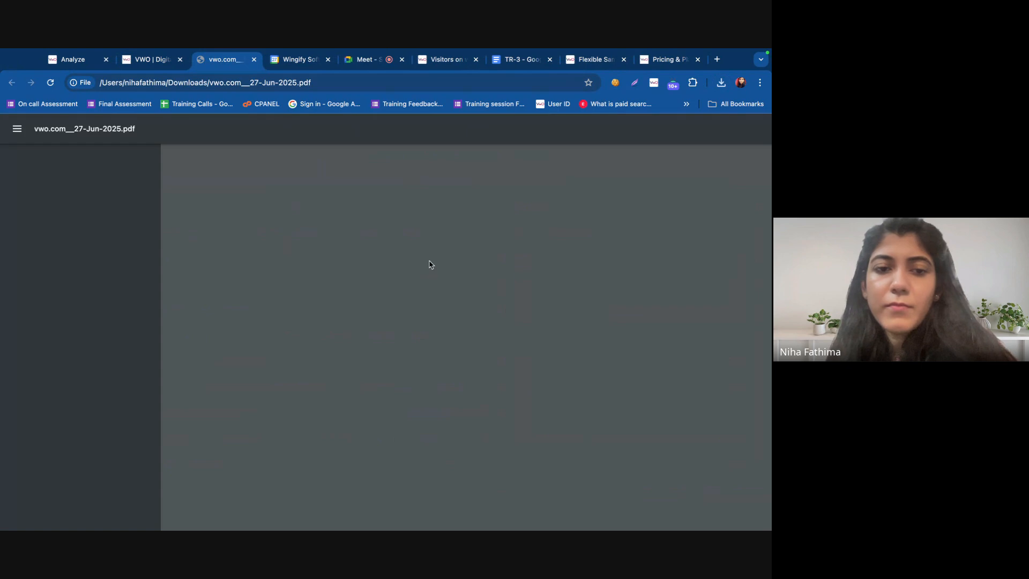
scroll(427, 268, down, 3)
scroll(427, 268, down, 15)
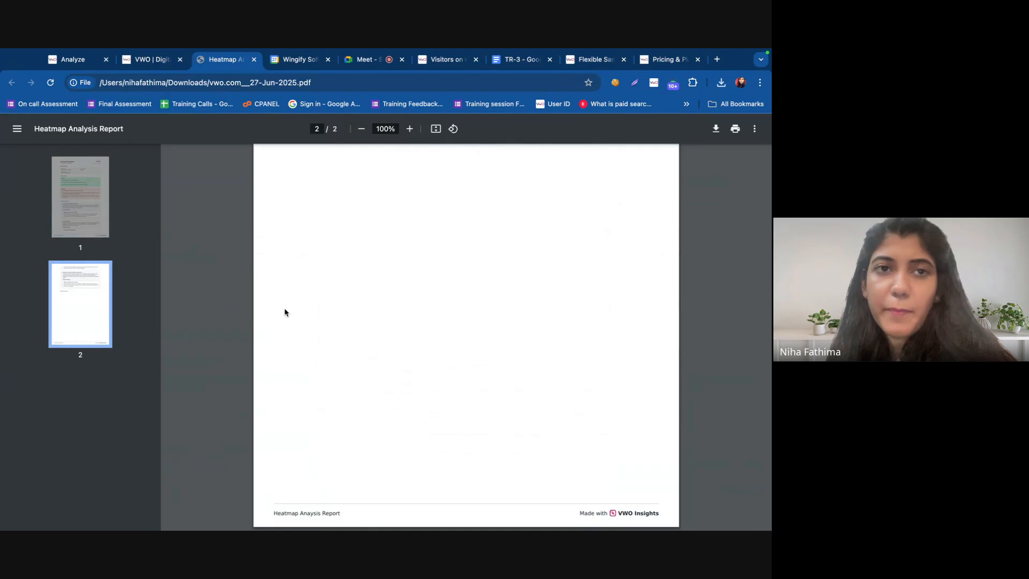
scroll(284, 312, up, 10)
click(146, 79)
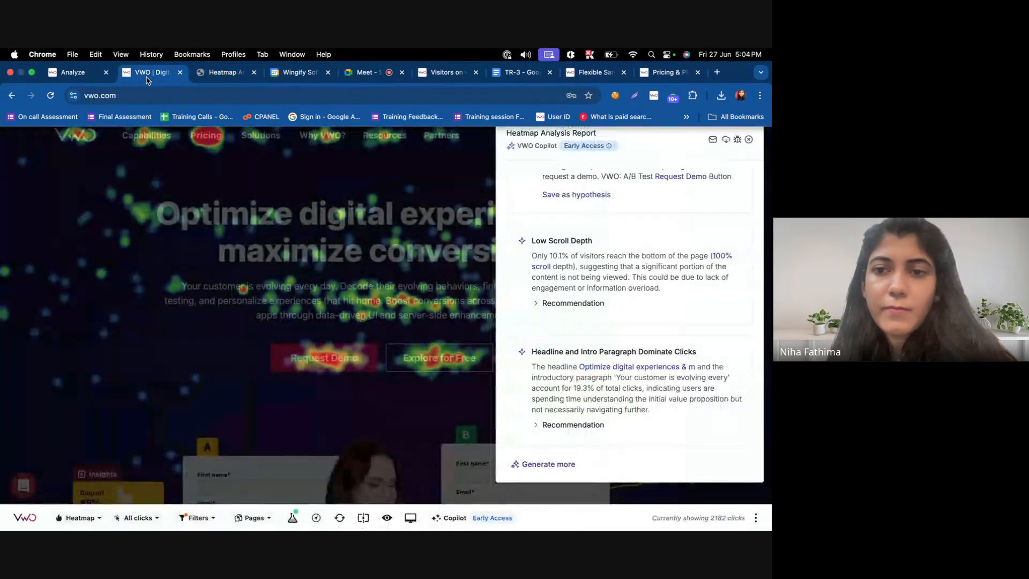
click(748, 141)
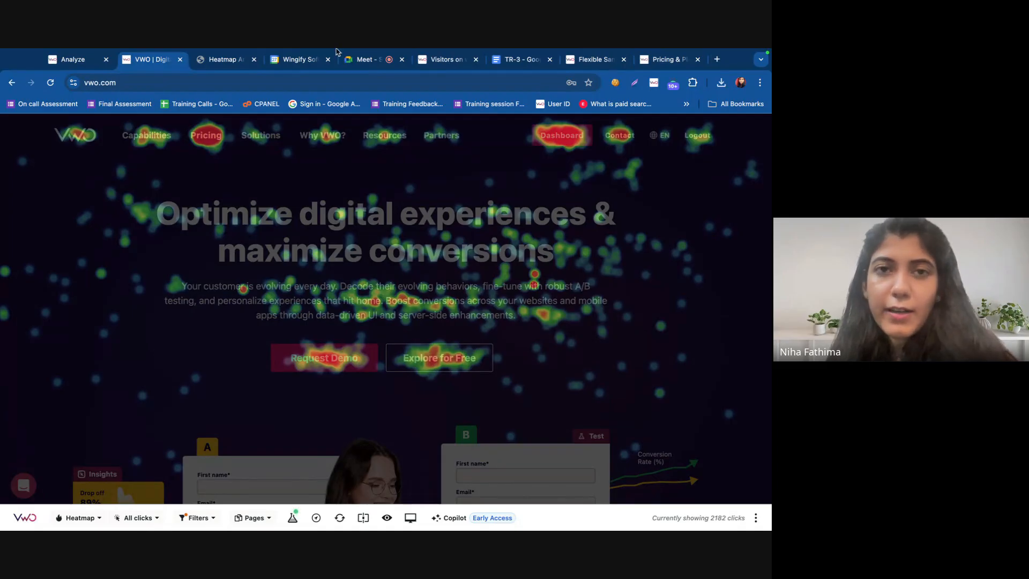
click(364, 63)
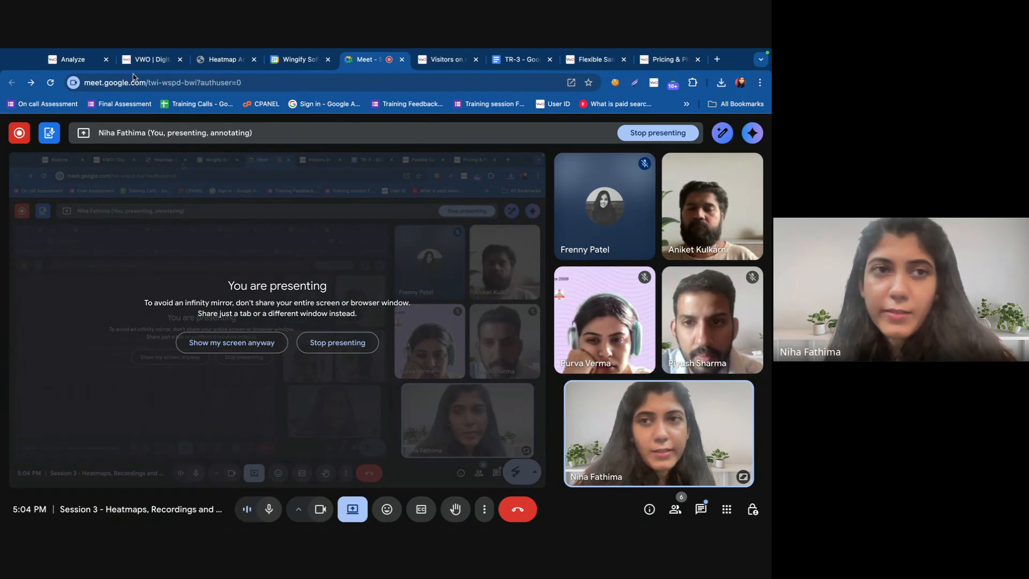
click(59, 64)
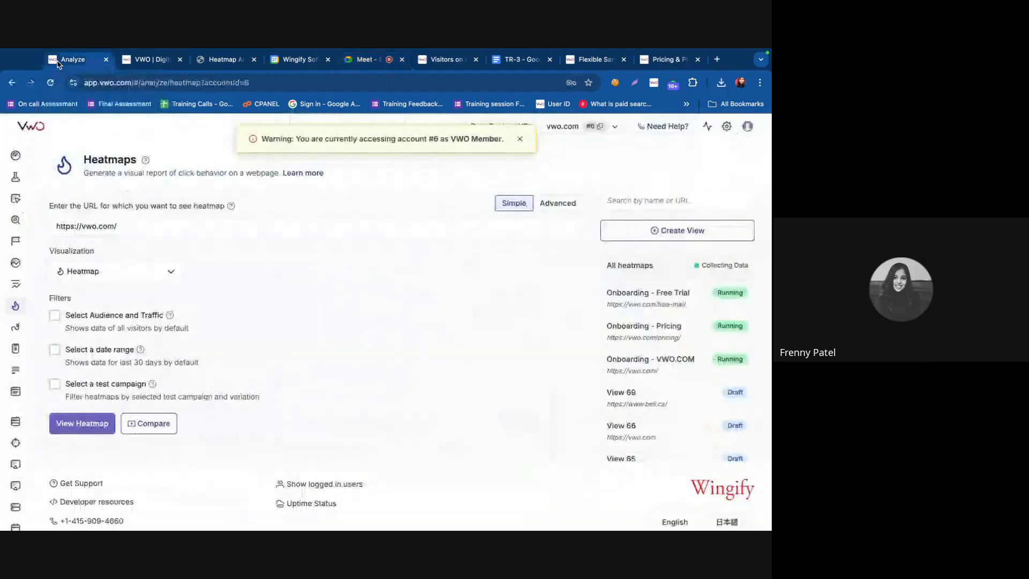
click(153, 64)
scroll(198, 272, down, 3)
scroll(197, 272, up, 3)
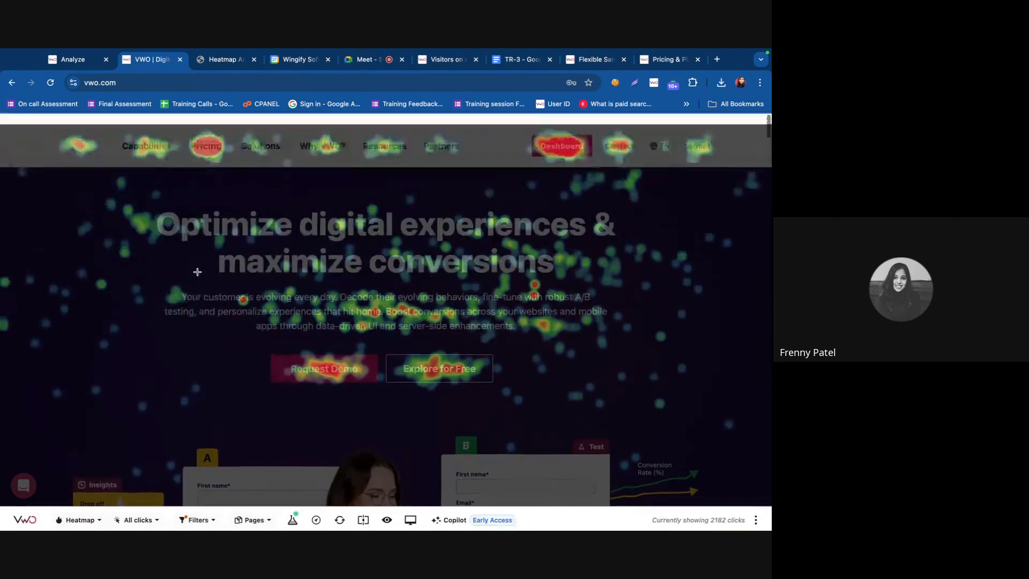
Close the vwo.com heatmap tab and dismiss the account access warning on the Heatmaps page
click(75, 61)
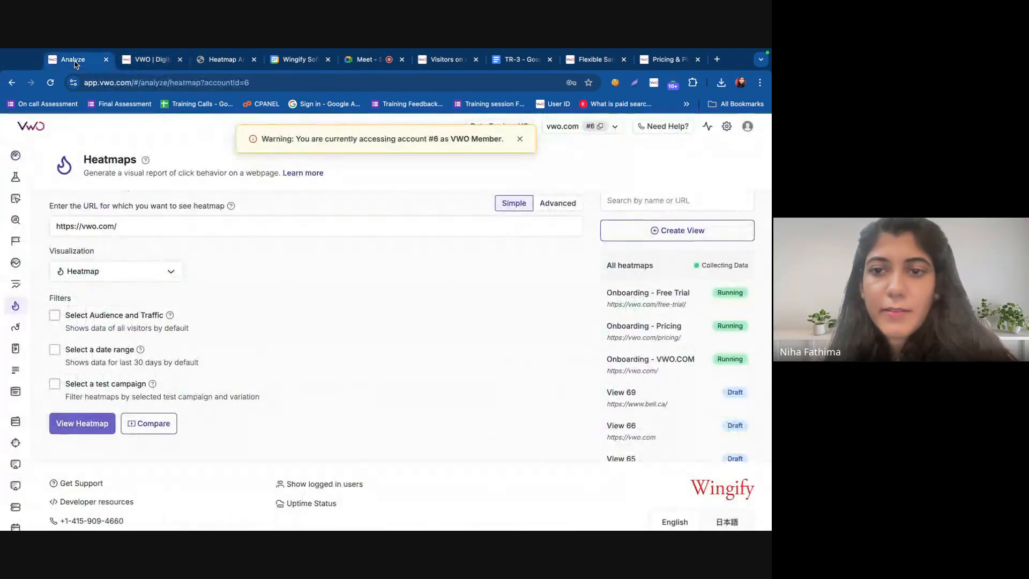
click(180, 59)
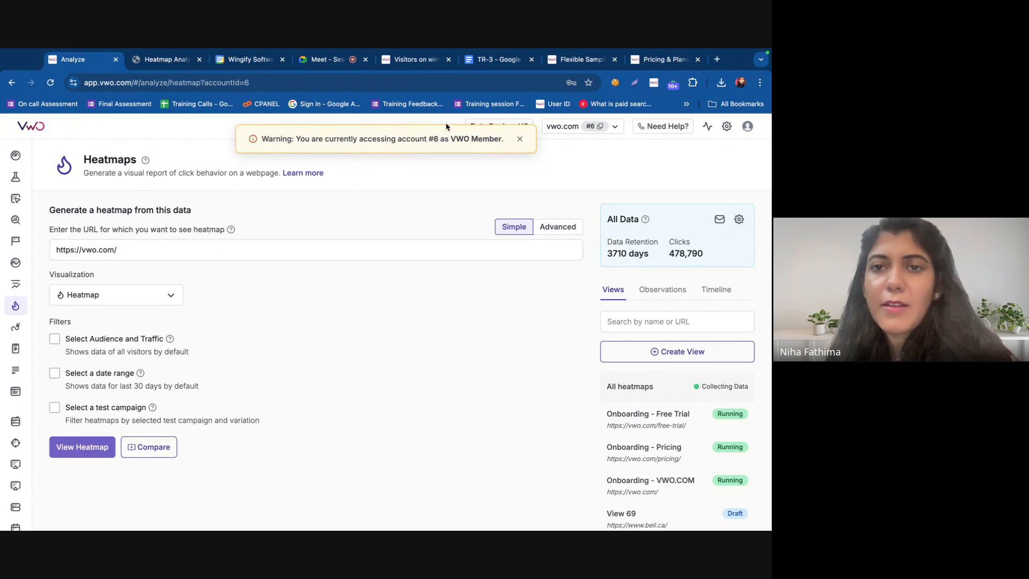
click(519, 139)
Check the Google Meet call, return to the Heatmaps page and close the downloaded PDF report's tab
click(315, 61)
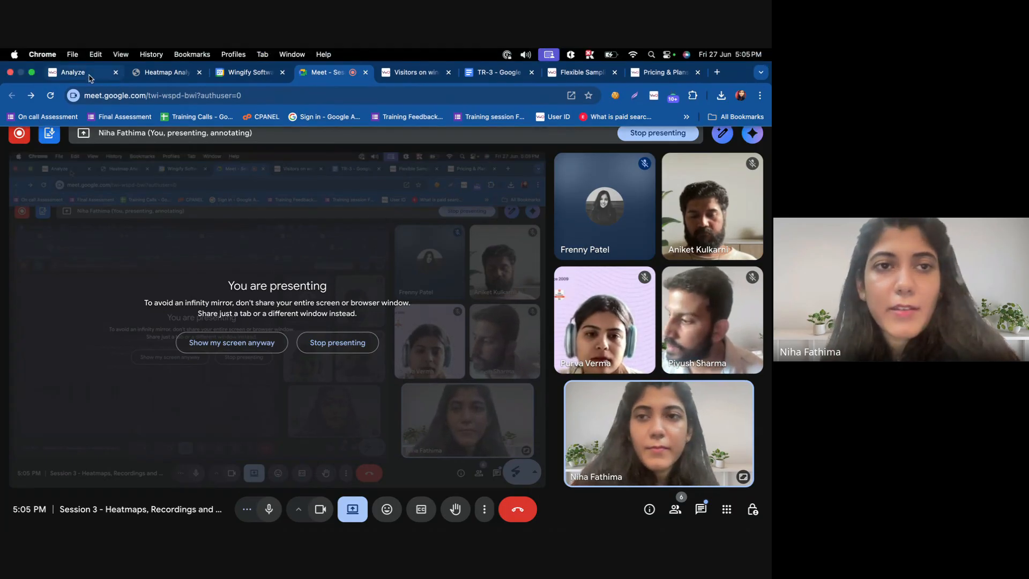
click(90, 75)
click(199, 72)
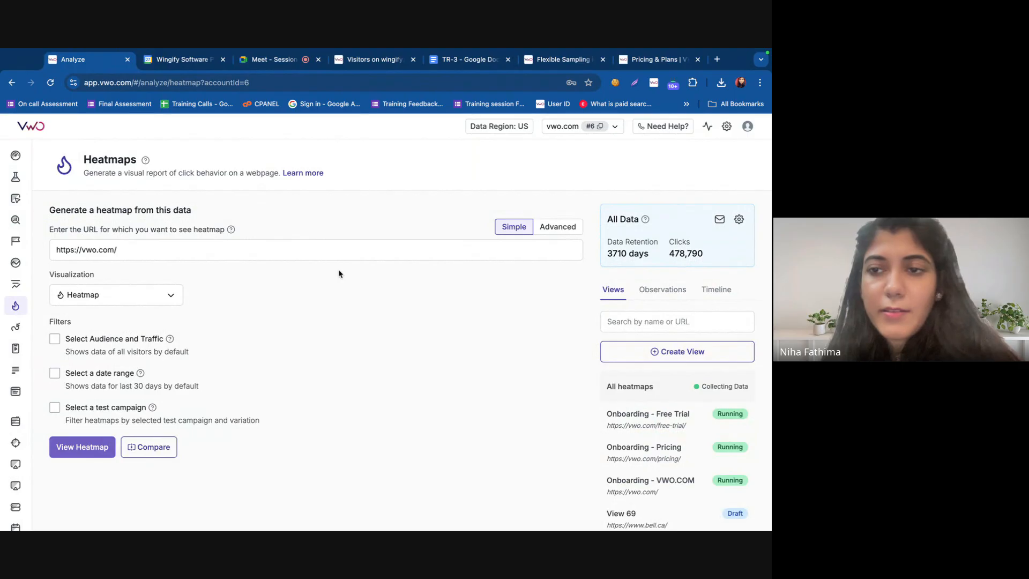
scroll(338, 273, down, 3)
scroll(339, 274, up, 3)
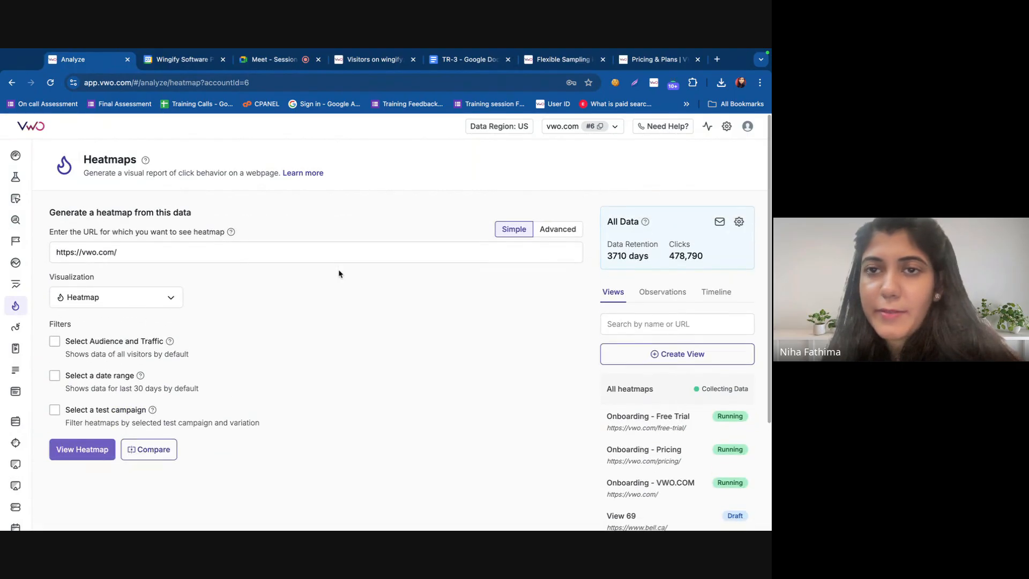
click(288, 63)
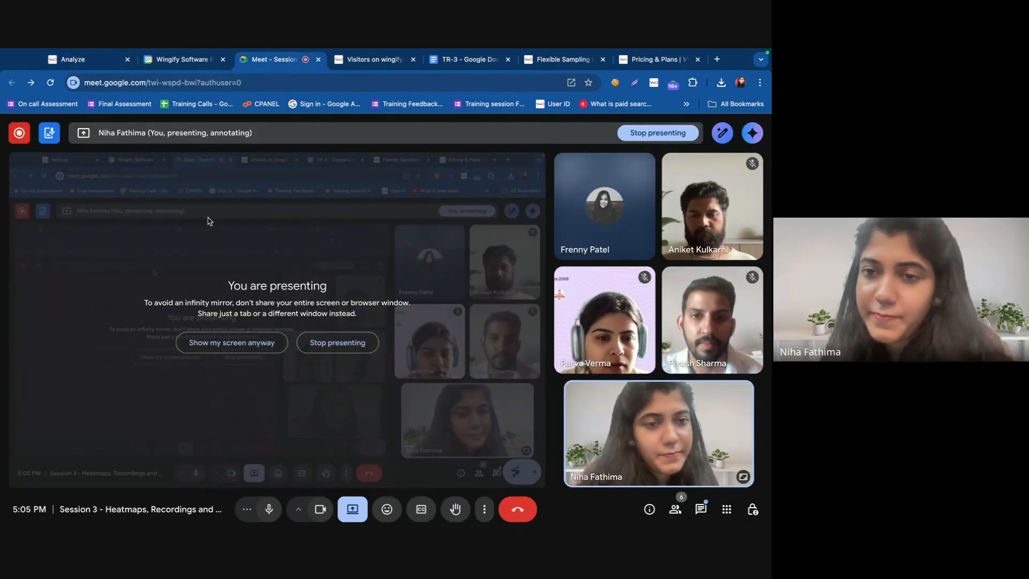